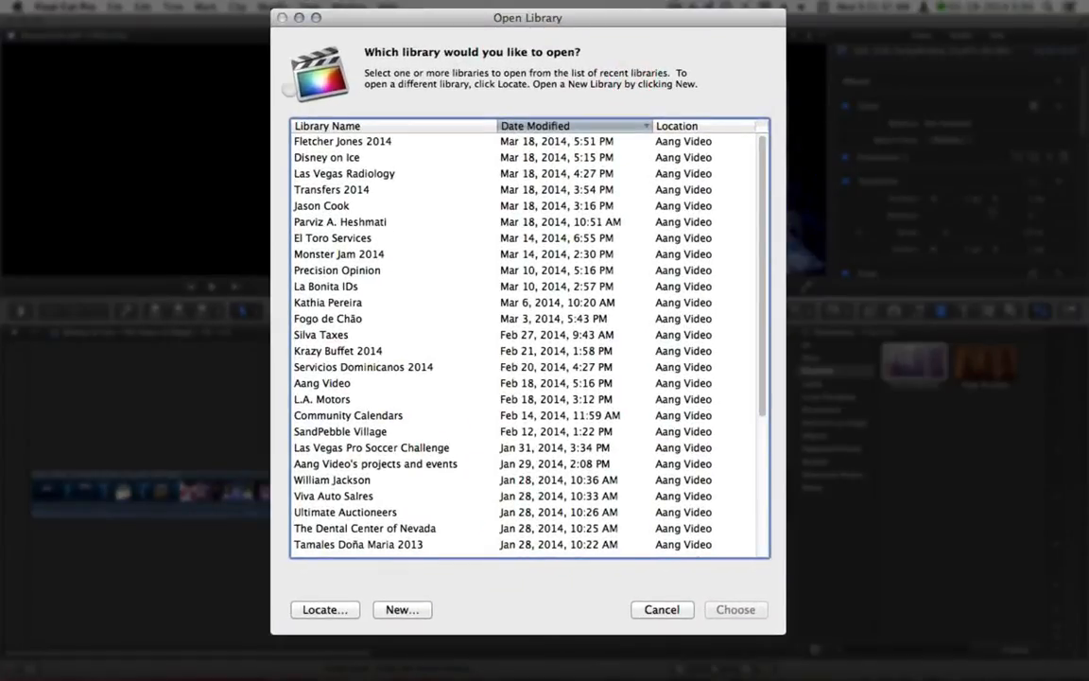
Sort the library list by name and open the presenter's library
{"action": "left_click", "coordinate": [321, 126]}
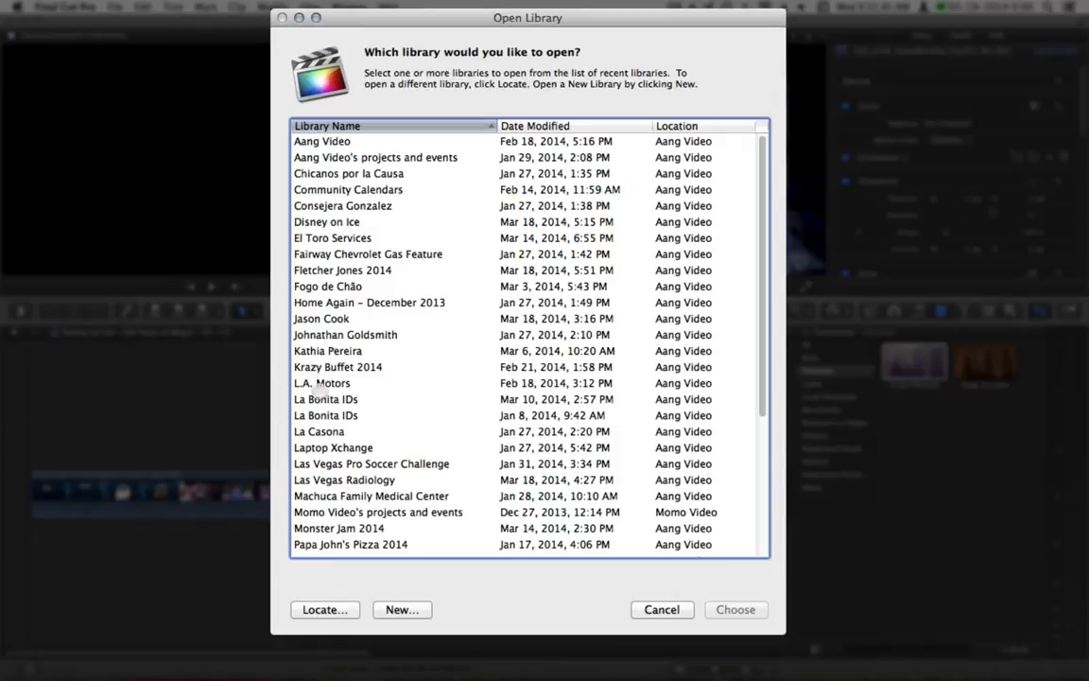
{"action": "left_click", "coordinate": [312, 351]}
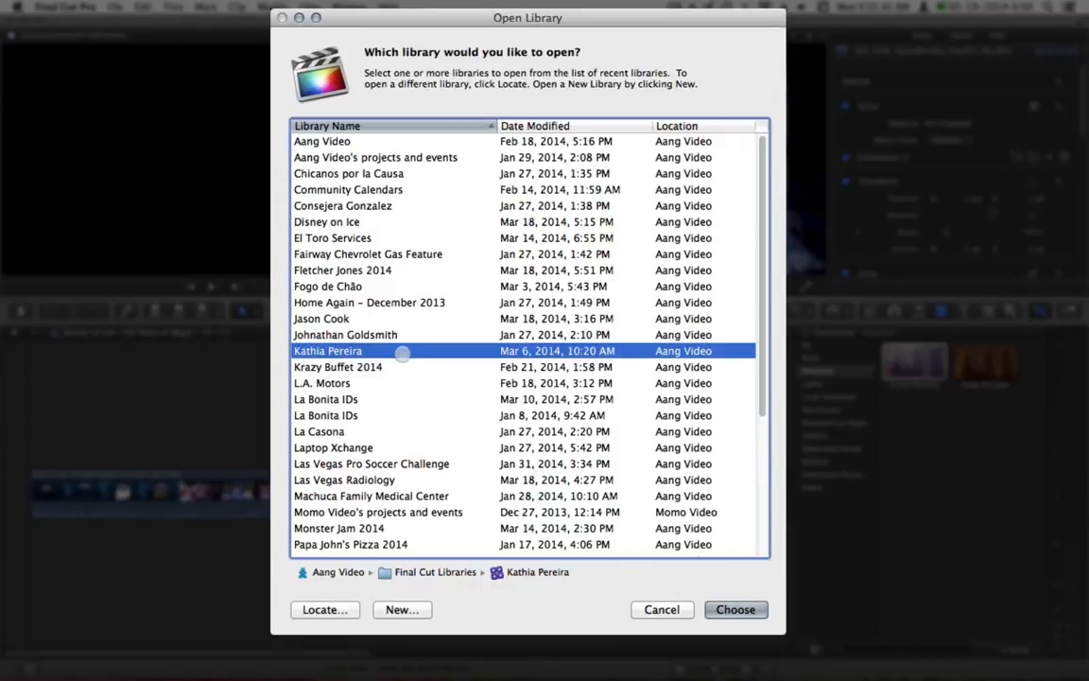
{"action": "left_click", "coordinate": [735, 609]}
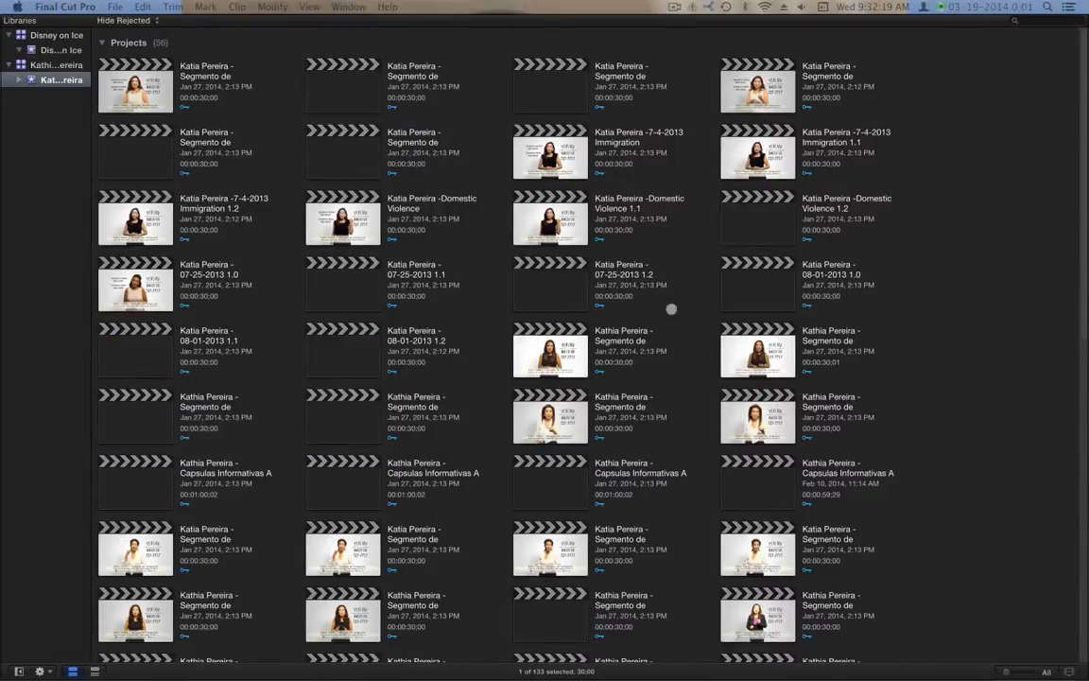
Browse the projects and clips, clear the clip selection, and bring up Media Import with Cmd-I
{"action": "scroll", "coordinate": [672, 308], "scroll_direction": "down", "scroll_amount": 10}
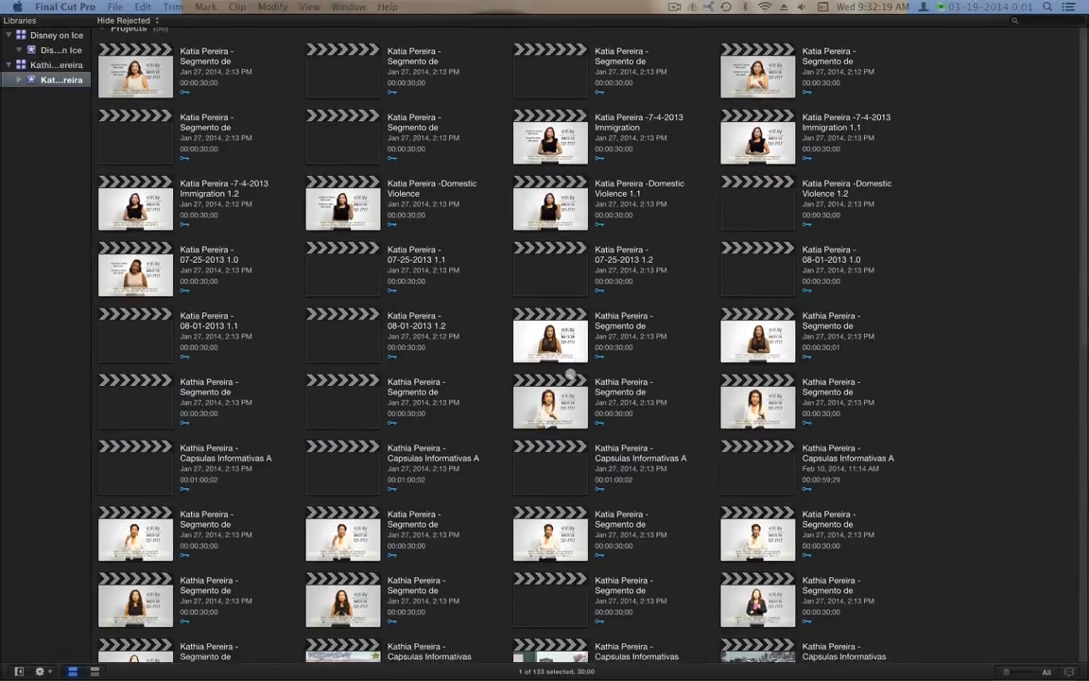
{"action": "scroll", "coordinate": [574, 381], "scroll_direction": "down", "scroll_amount": 5}
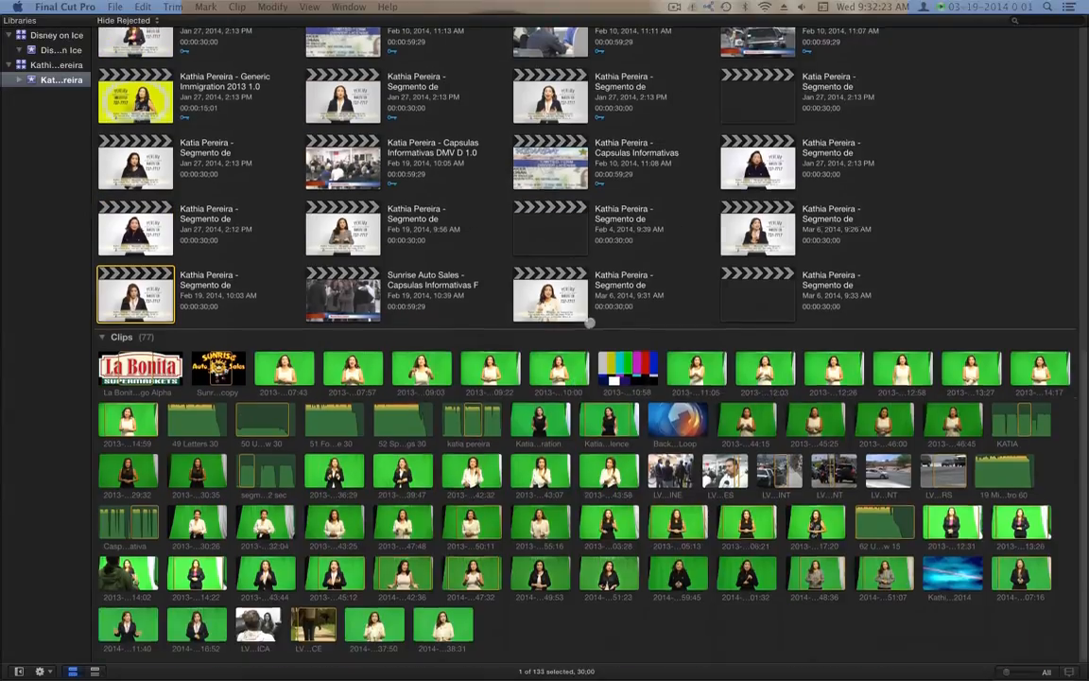
{"action": "scroll", "coordinate": [435, 73], "scroll_direction": "up", "scroll_amount": 10}
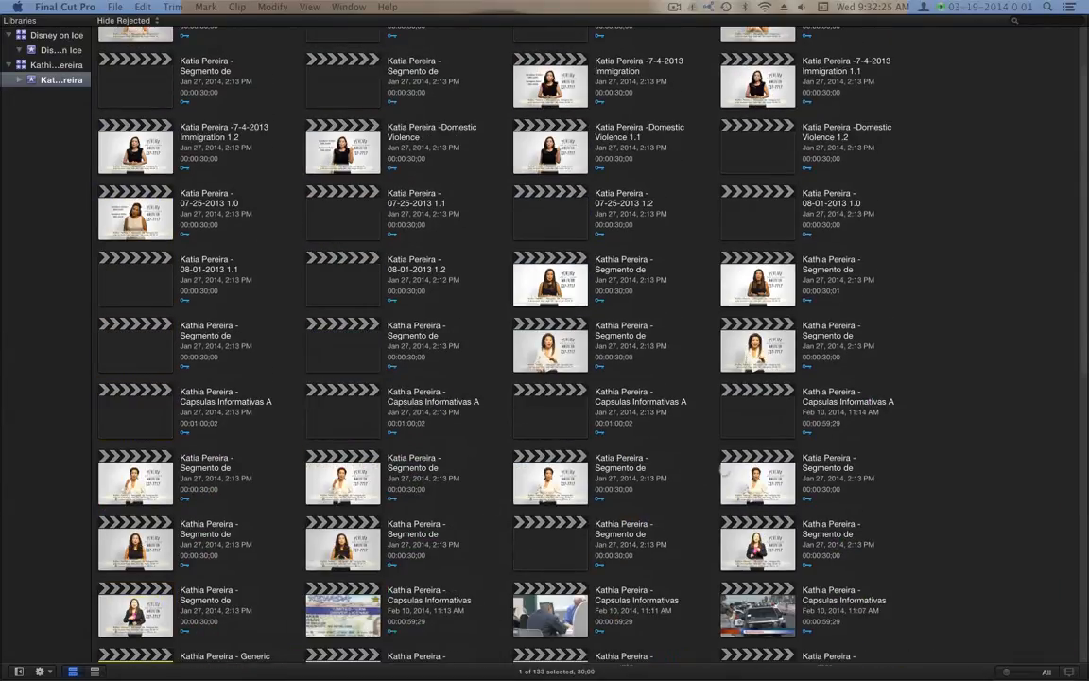
{"action": "scroll", "coordinate": [724, 470], "scroll_direction": "down", "scroll_amount": 12}
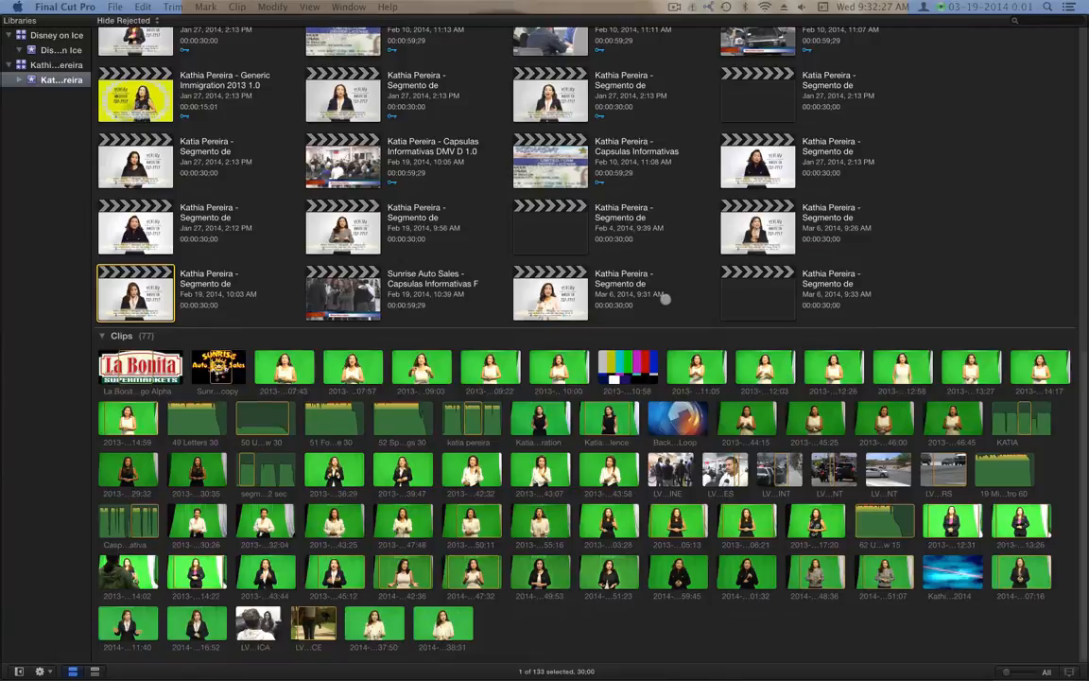
{"action": "left_click", "coordinate": [633, 636]}
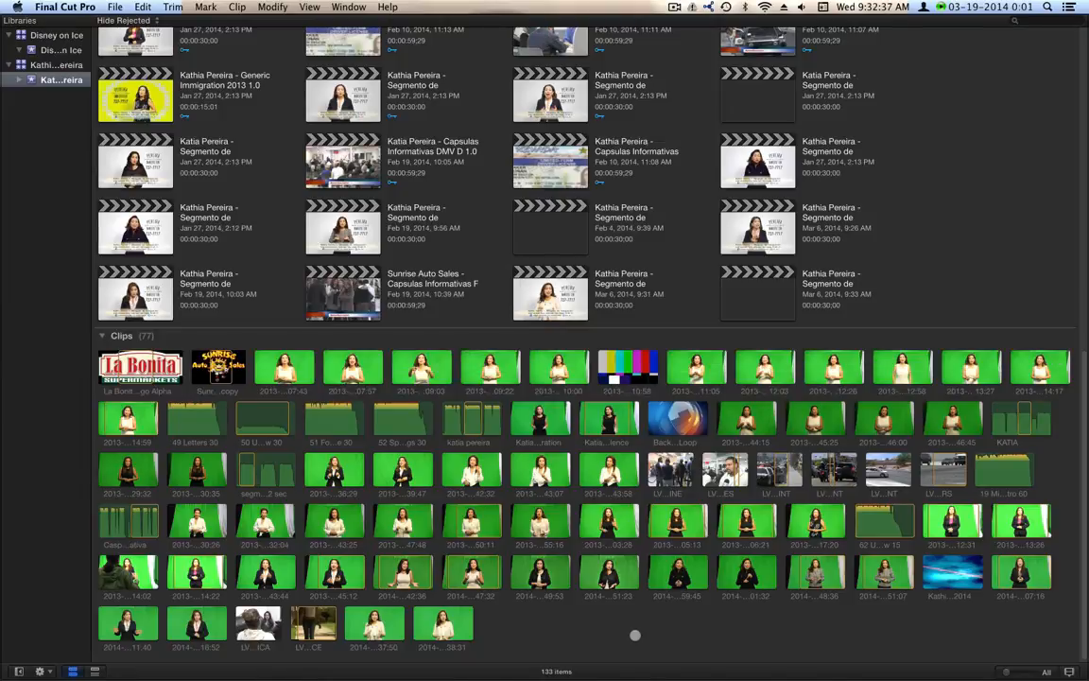
{"action": "key", "text": "super+i"}
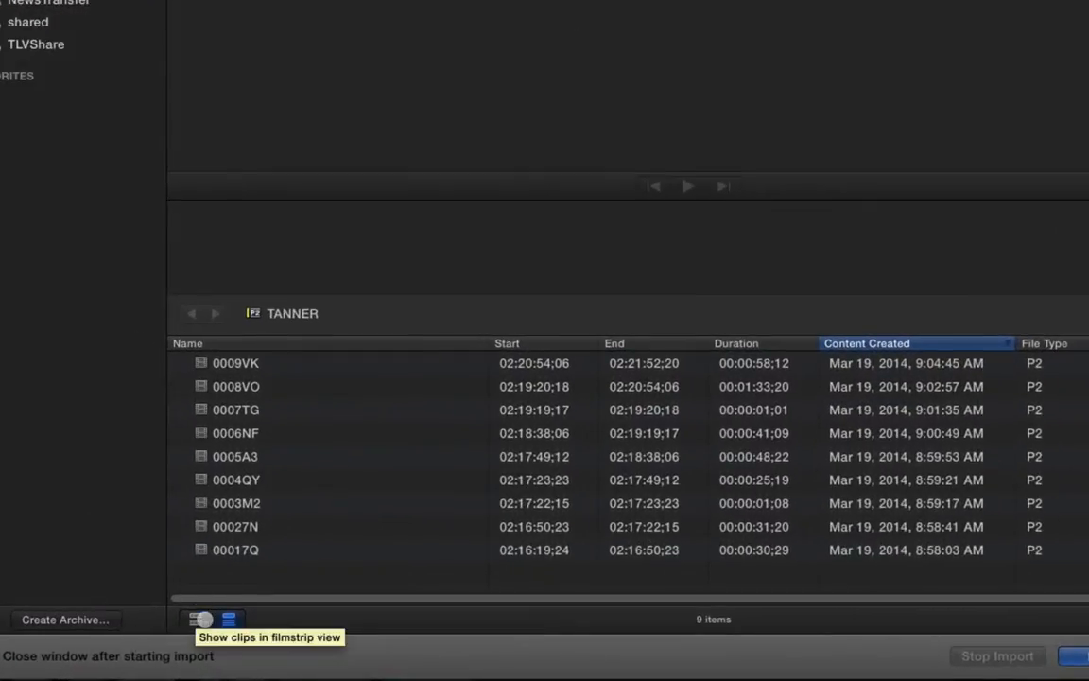
Show the TANNER clips as thumbnails and import only 0027N, 0006NF and 0009VK
{"action": "left_click", "coordinate": [289, 597]}
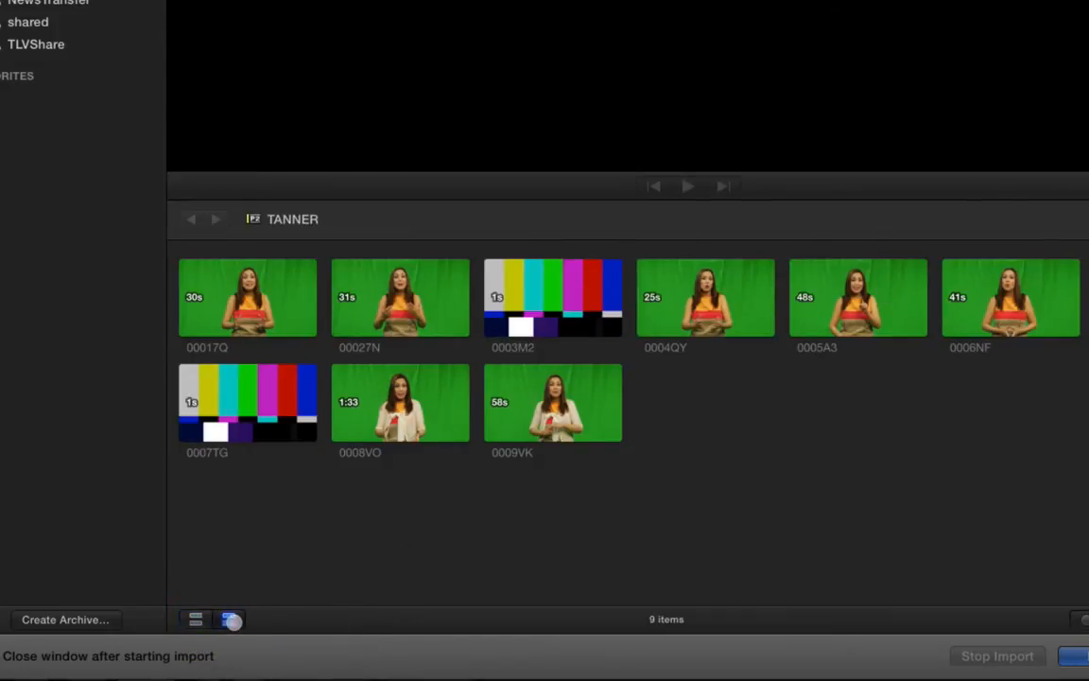
{"action": "left_click", "coordinate": [229, 618]}
{"action": "left_click", "coordinate": [193, 619]}
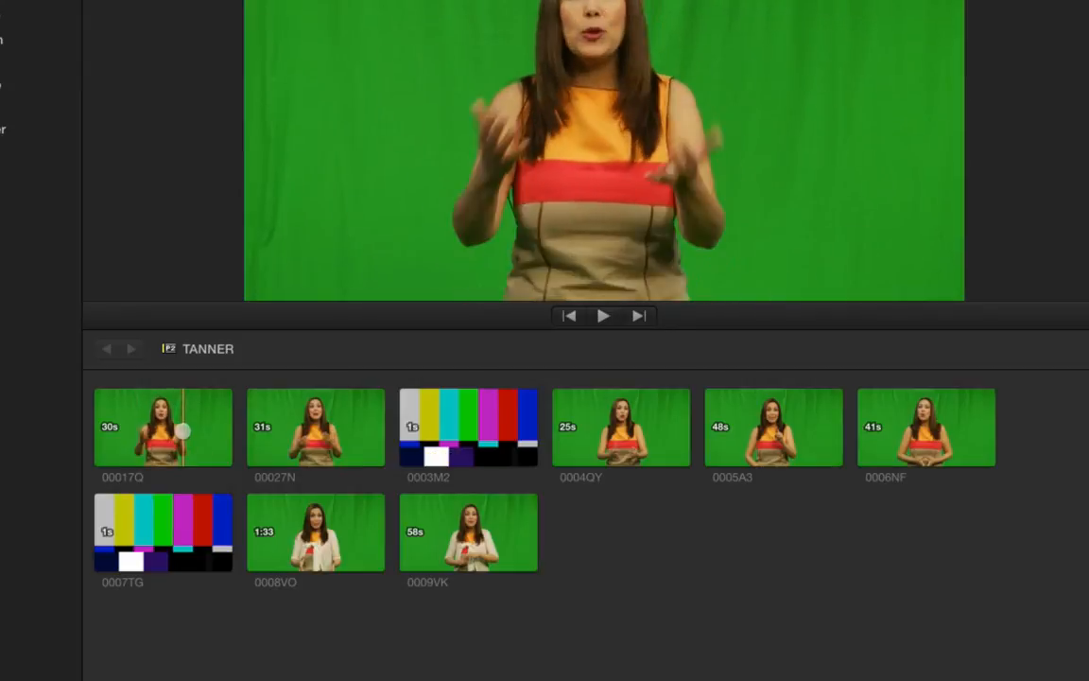
{"action": "left_click", "coordinate": [307, 426]}
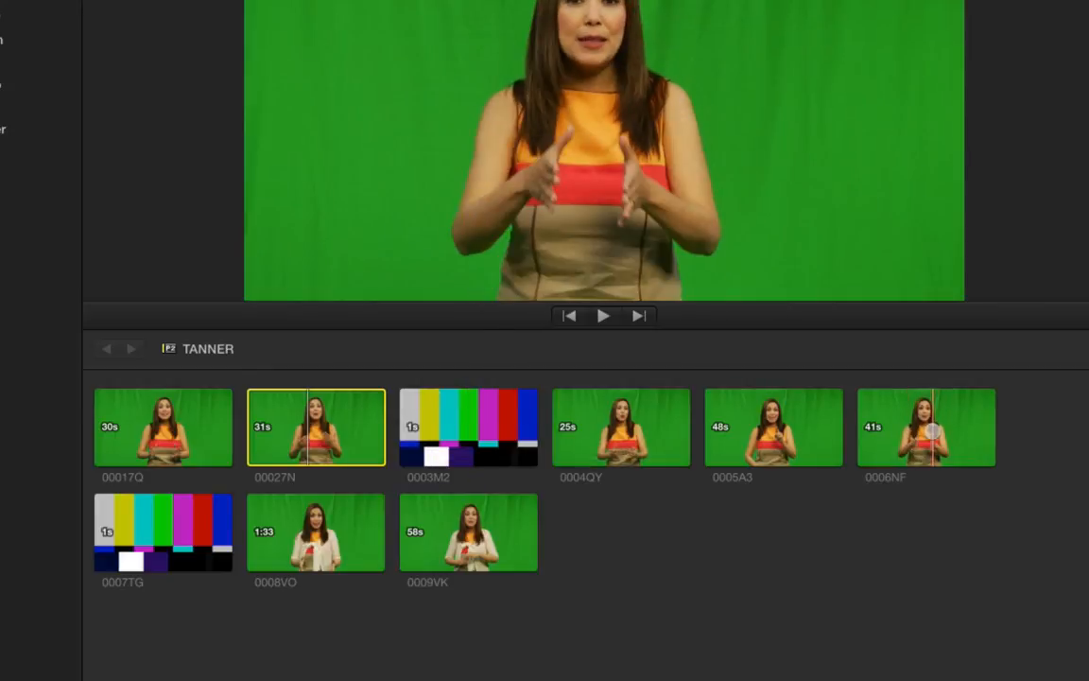
{"action": "key", "text": "super"}
{"action": "left_click", "coordinate": [933, 432], "text": "super"}
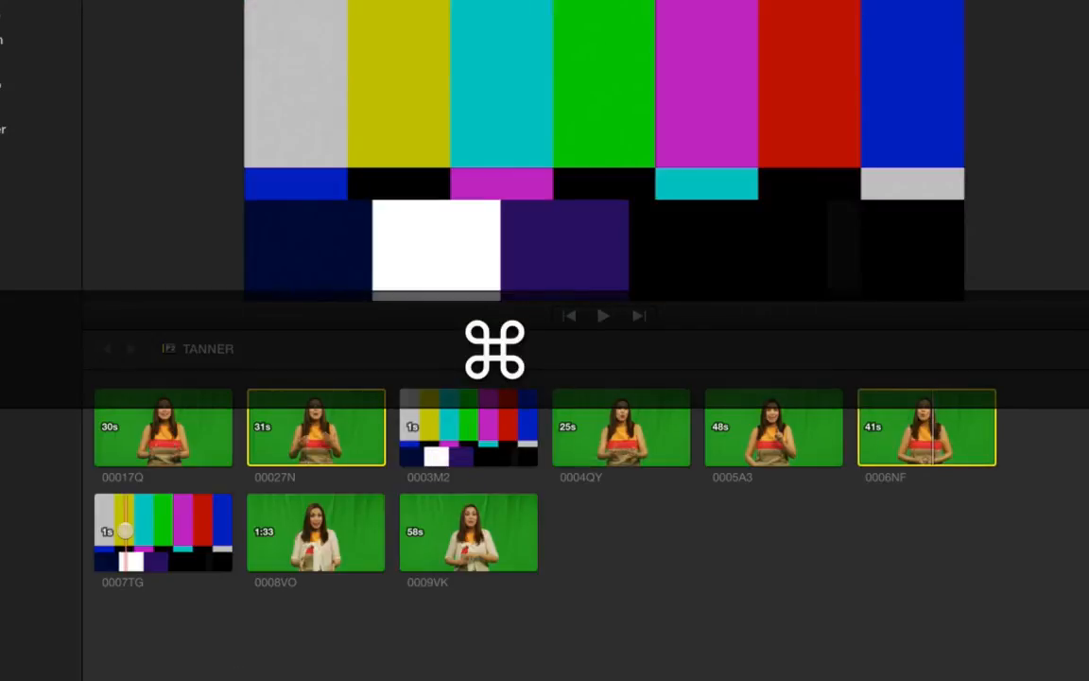
{"action": "left_click", "coordinate": [537, 550], "text": "super"}
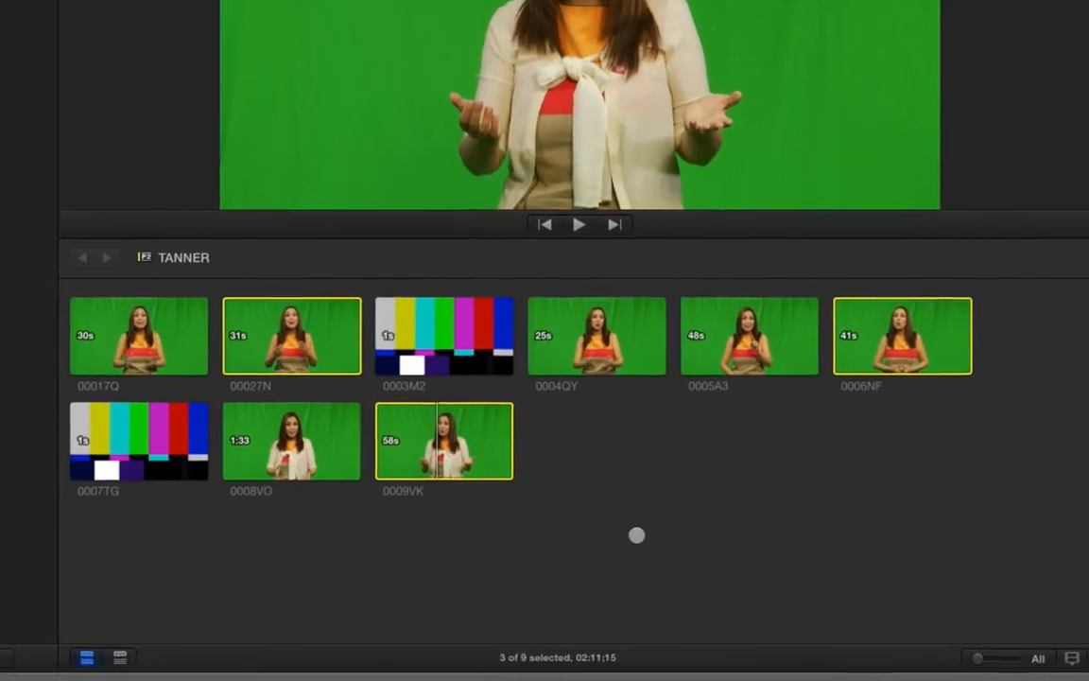
{"action": "left_click", "coordinate": [981, 641]}
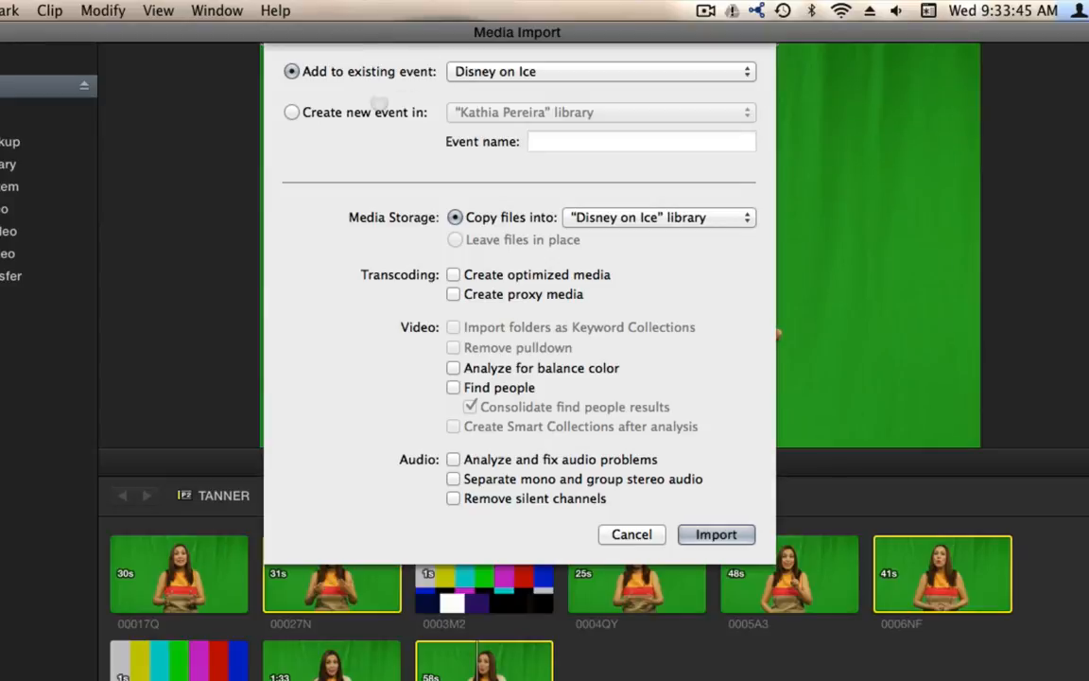
Import the three clips into the presenter's existing event, then close Media Import
{"action": "left_click", "coordinate": [473, 71]}
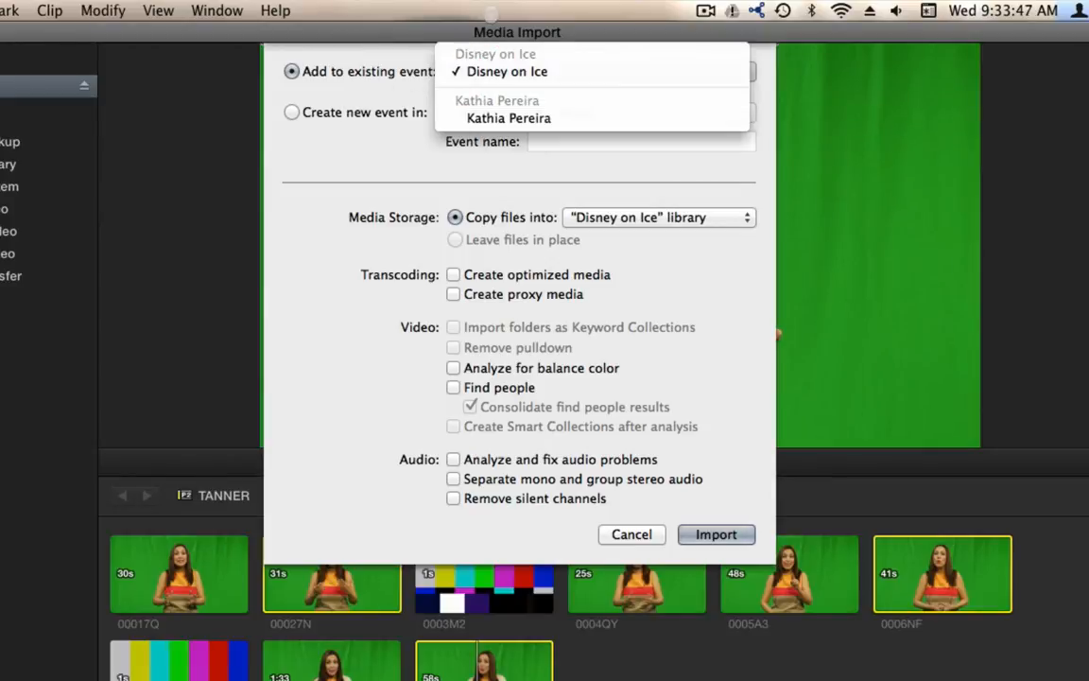
{"action": "left_click", "coordinate": [439, 111]}
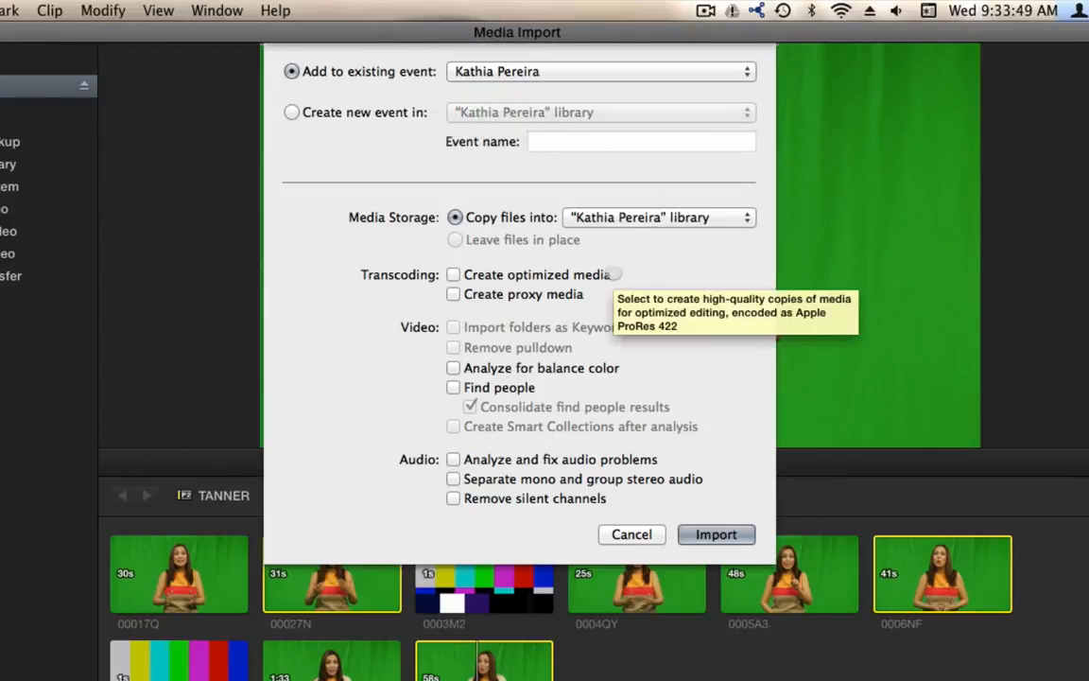
{"action": "left_click", "coordinate": [717, 535]}
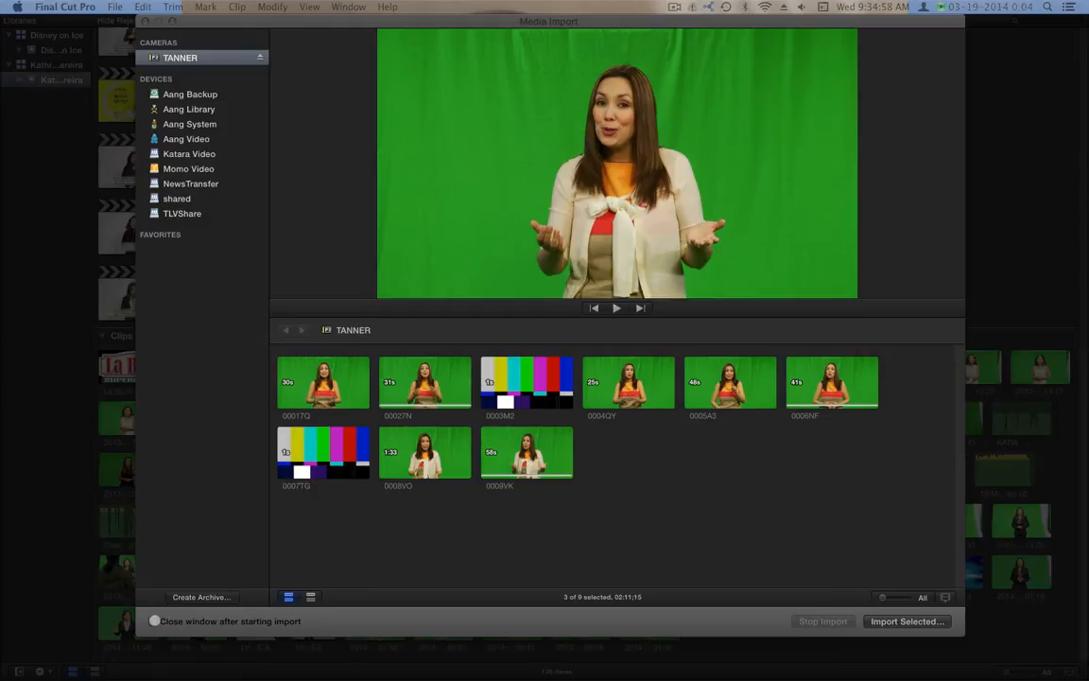
{"action": "left_click", "coordinate": [316, 486]}
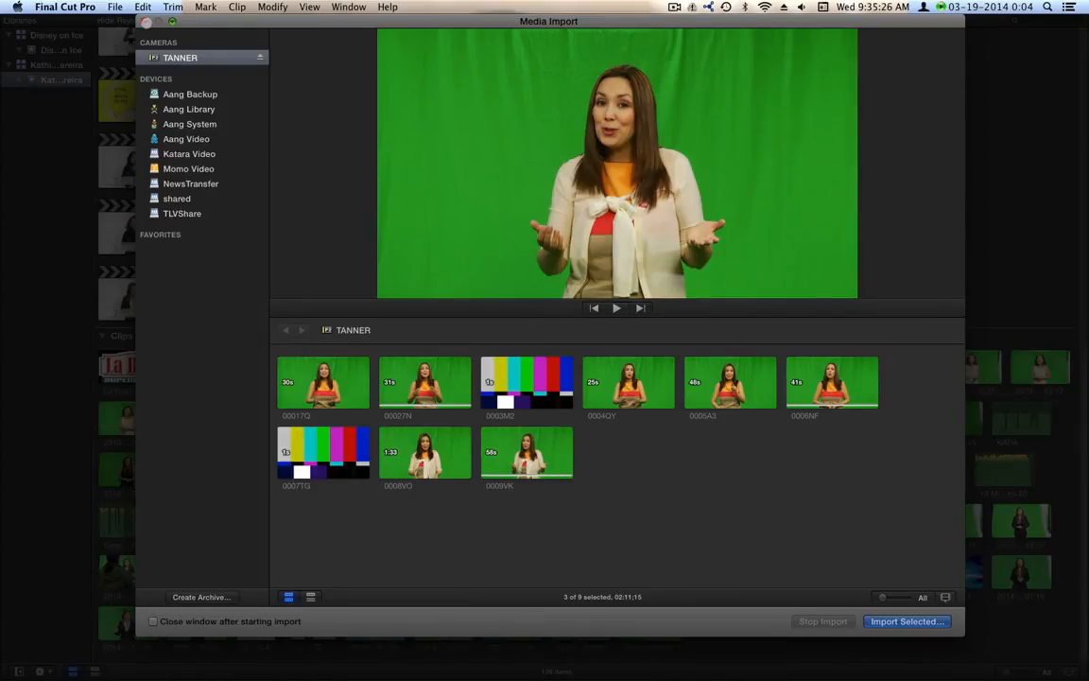
{"action": "left_click", "coordinate": [145, 21]}
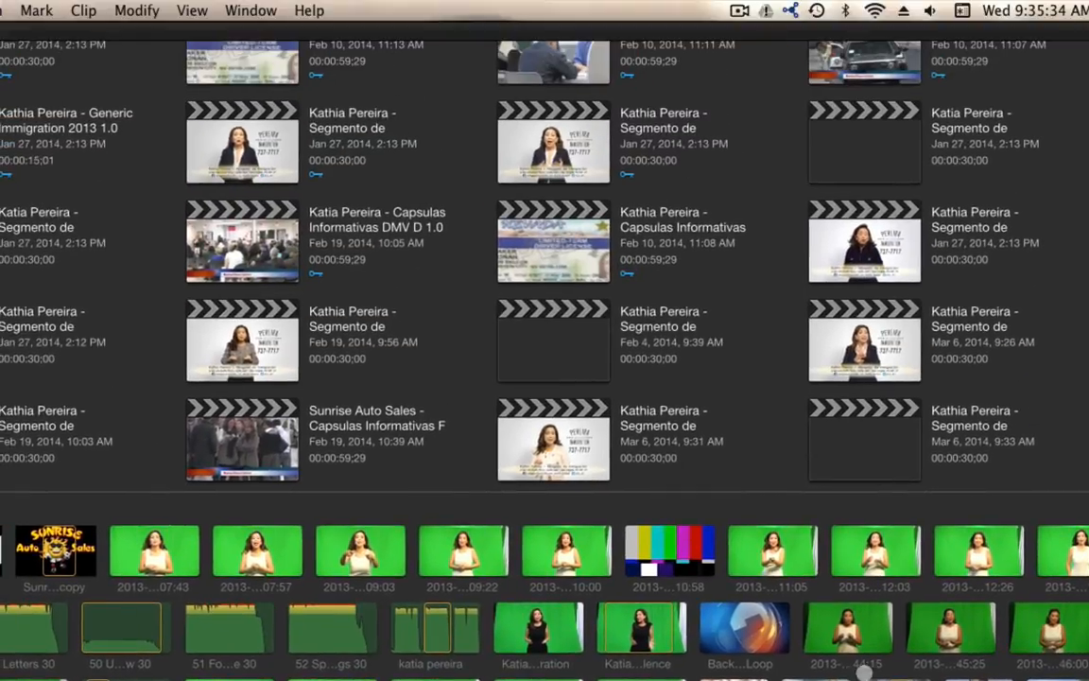
Create a new project for the presenter's immigration segment dated 03-20-2014, version 1.0
{"action": "key", "text": "super+n"}
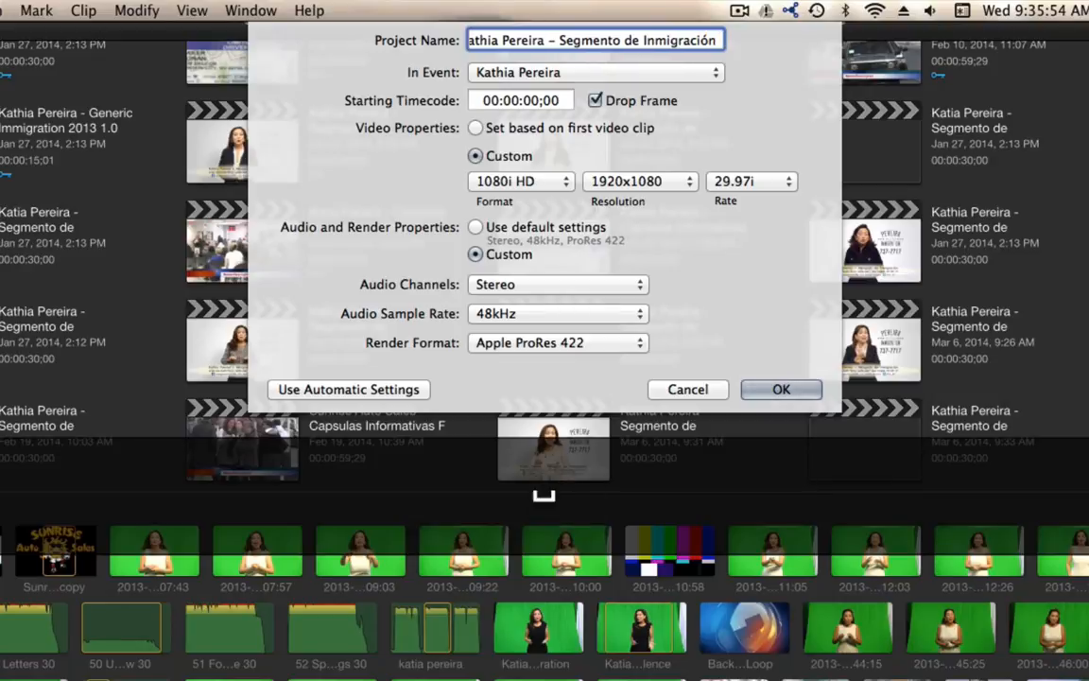
{"action": "type", "text": " 03-20-2014 1.0"}
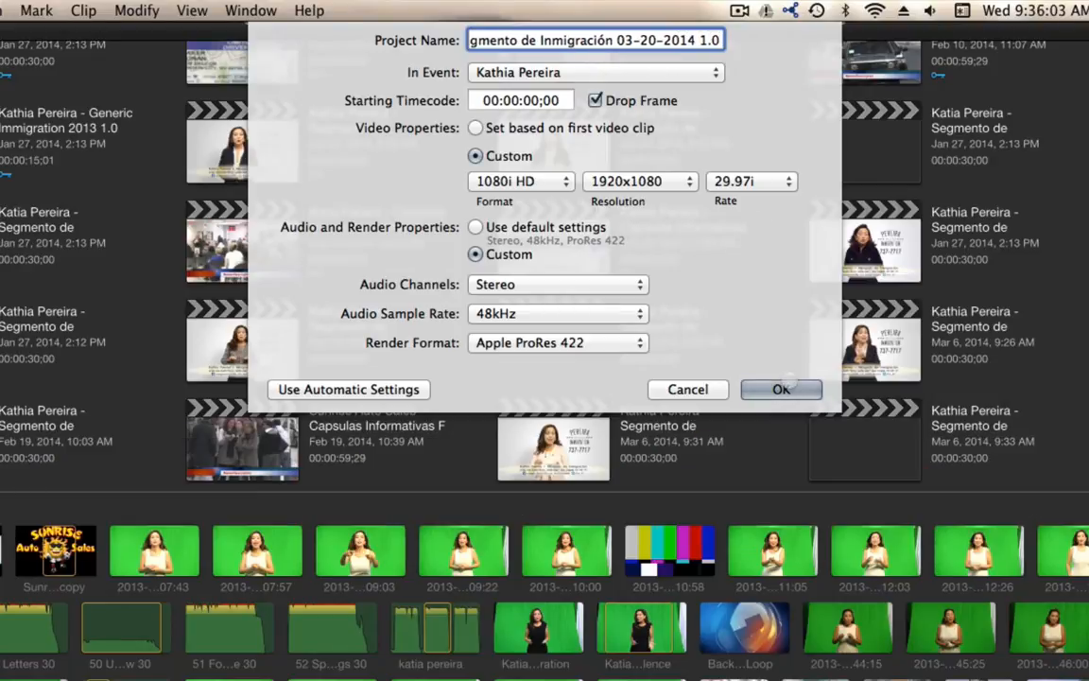
{"action": "left_click", "coordinate": [785, 389]}
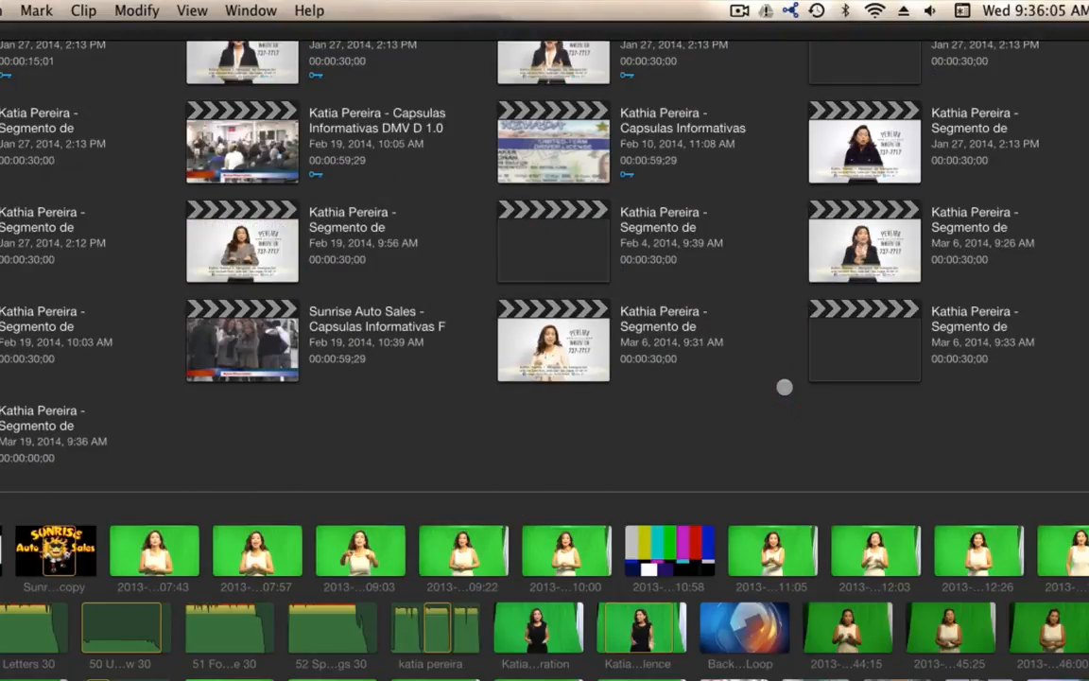
Create a second immigration segment project dated 03-27-2014, version 1.0
{"action": "key", "text": "cmd+n"}
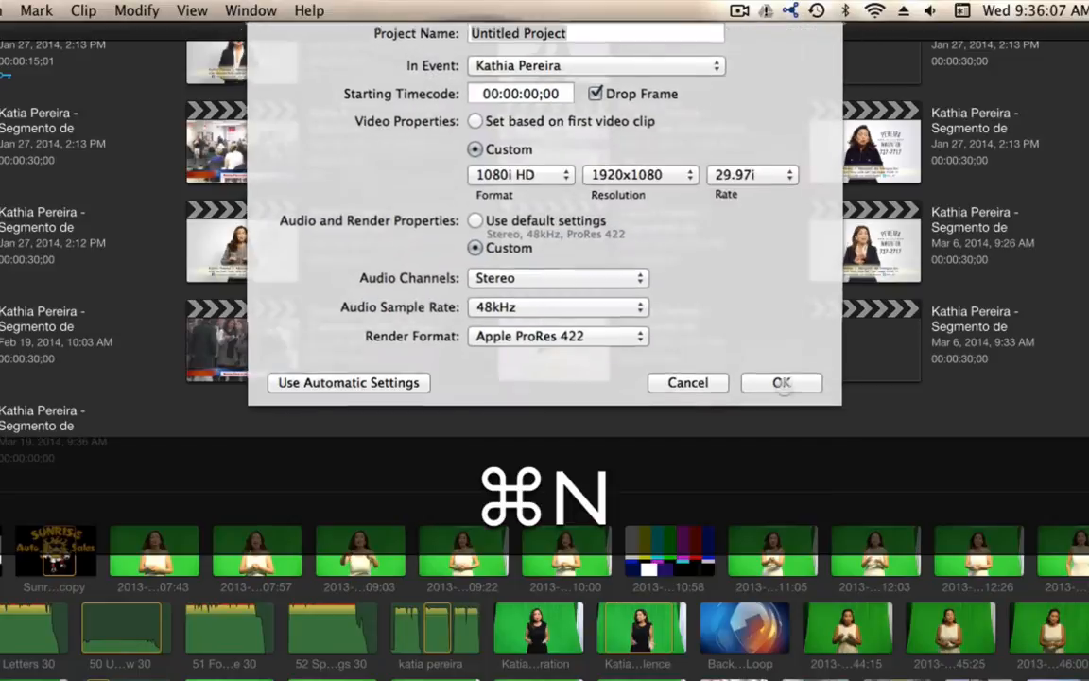
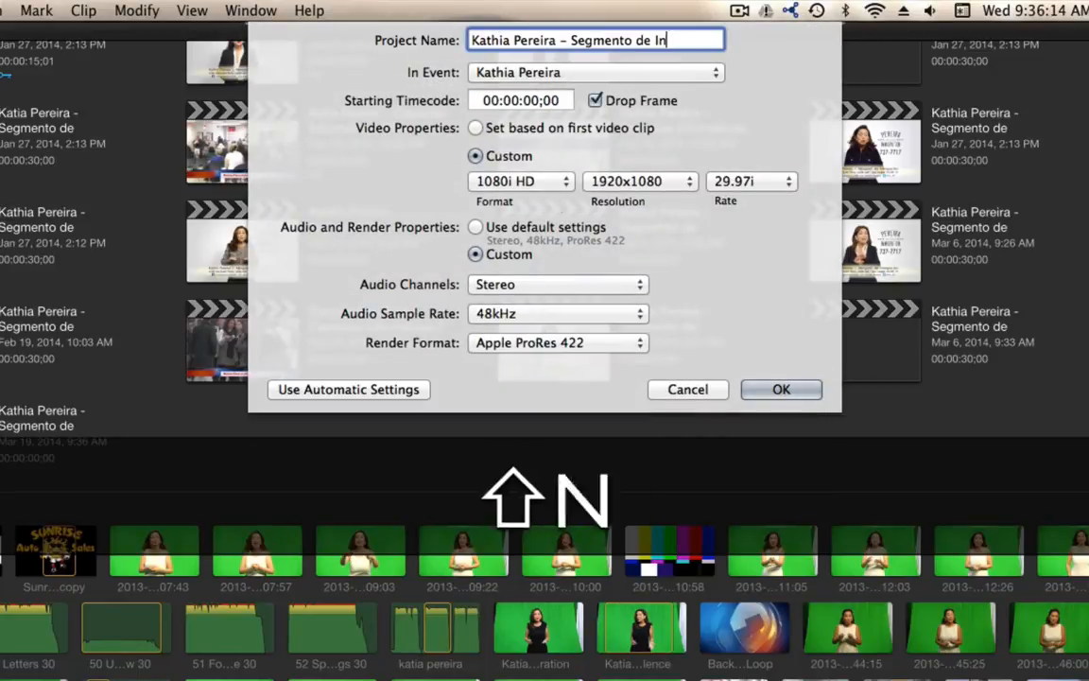
{"action": "type", "text": "migración 03-27-2"}
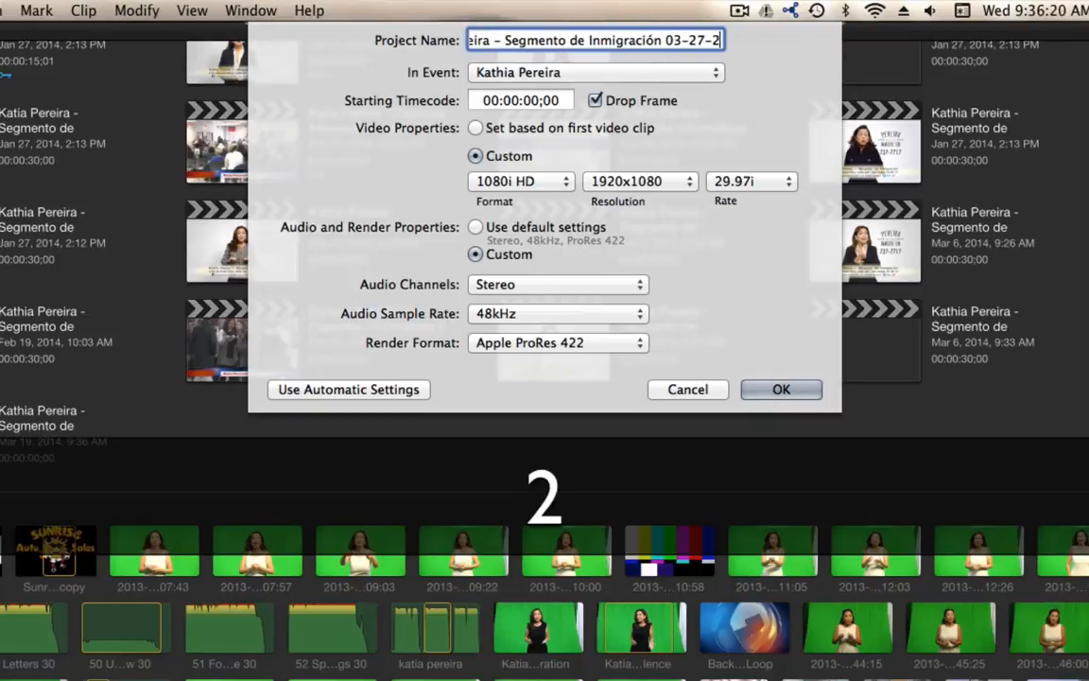
{"action": "type", "text": "014 1.0"}
{"action": "key", "text": "Return"}
Create a project named 'Sunrise Auto Sales - Capsula Informativa Taxes 2014 1.0'
{"action": "key", "text": "super+n"}
{"action": "type", "text": "Sunrise Auto Sales - Capsula In"}
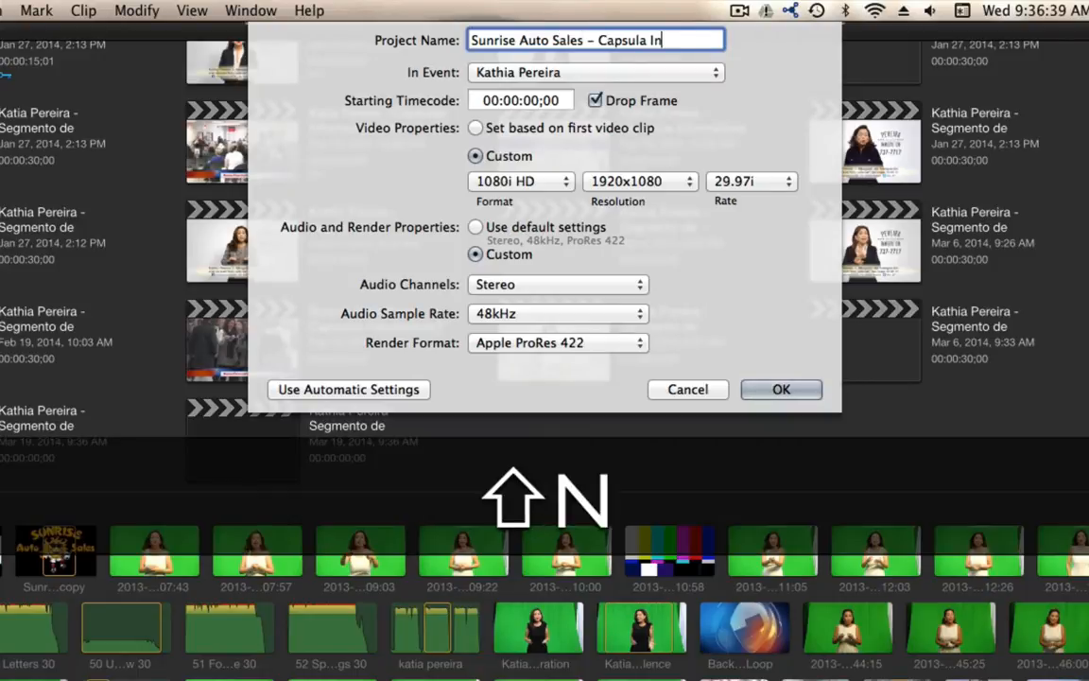
{"action": "type", "text": "formativa Taxes 2014 1.0"}
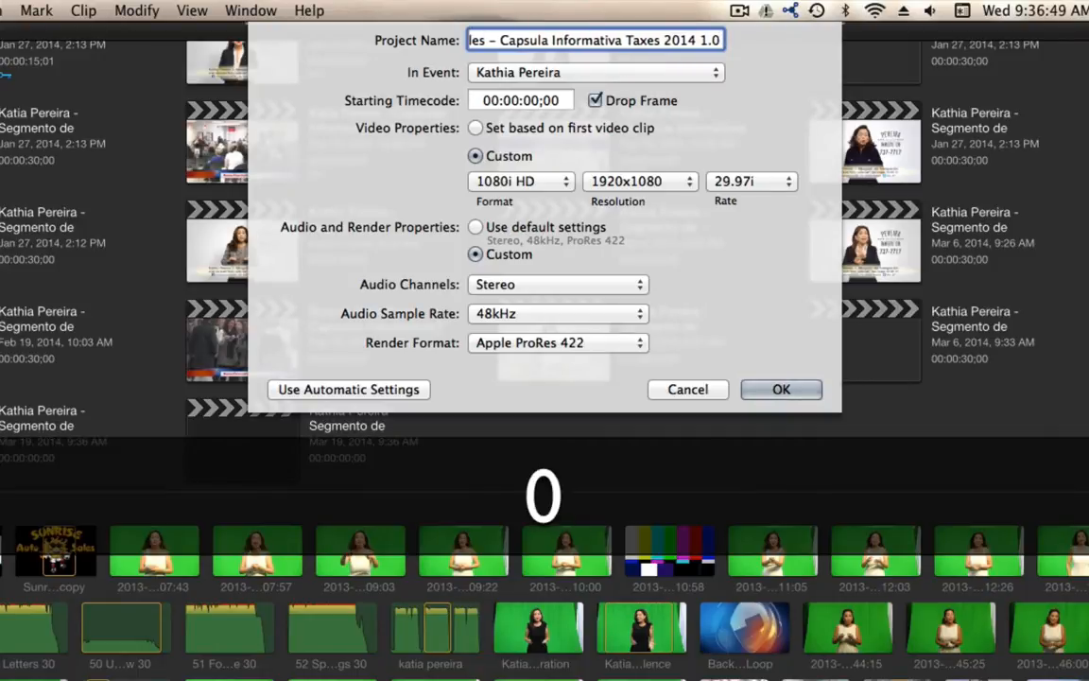
{"action": "key", "text": "Return"}
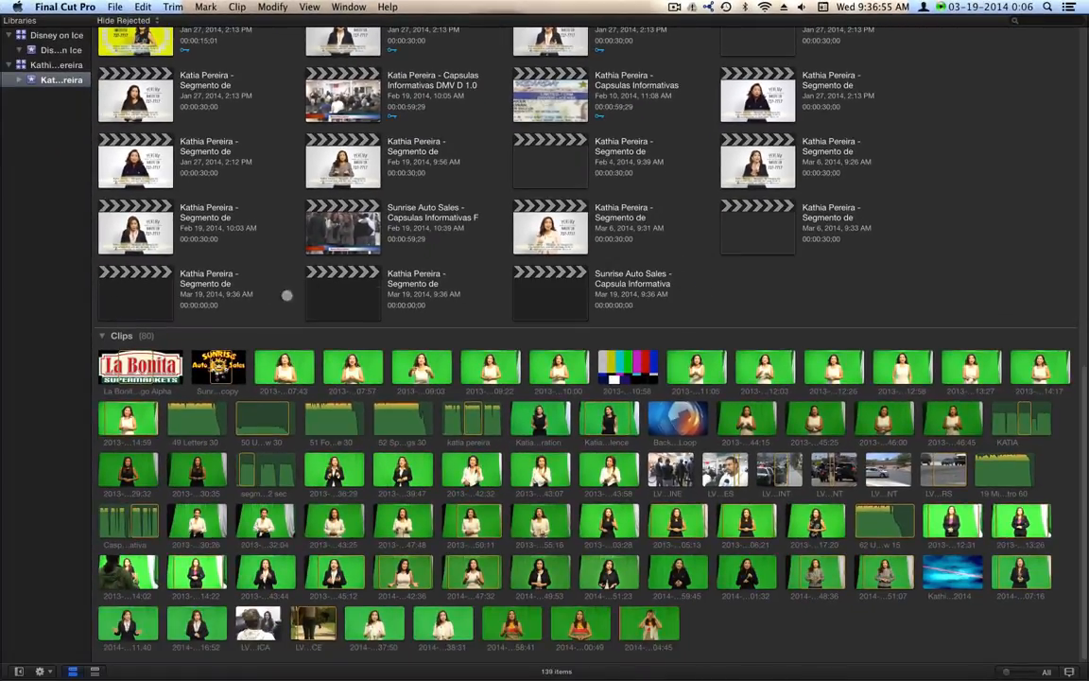
Open a new empty project and append the green-screen presenter clip with E
{"action": "left_click", "coordinate": [130, 302]}
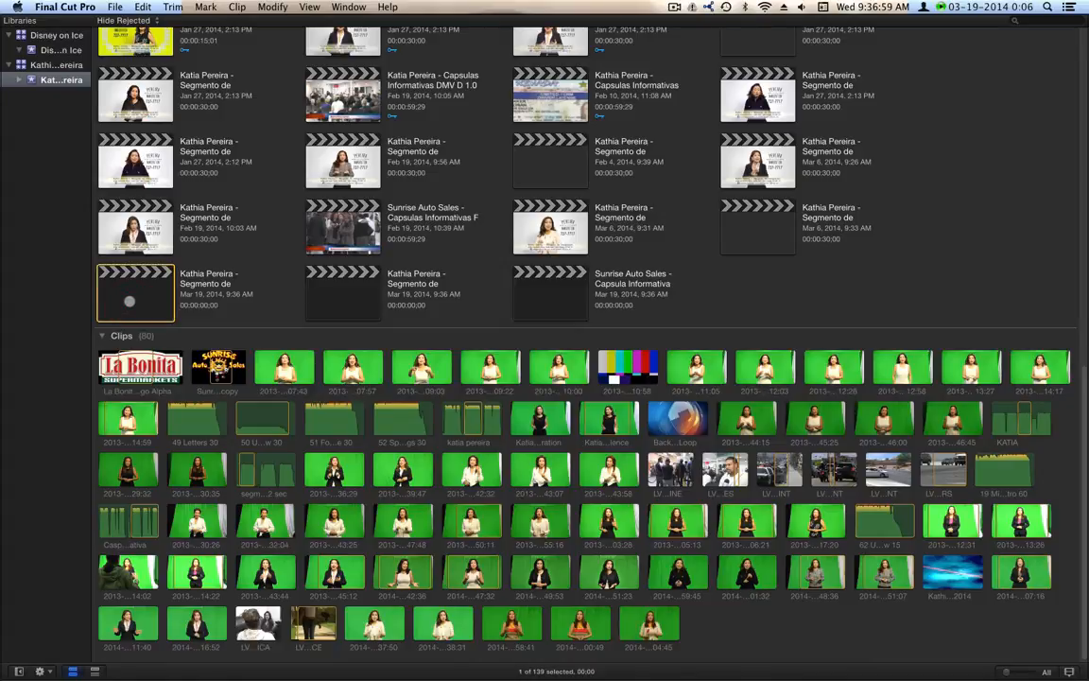
{"action": "left_click", "coordinate": [490, 617]}
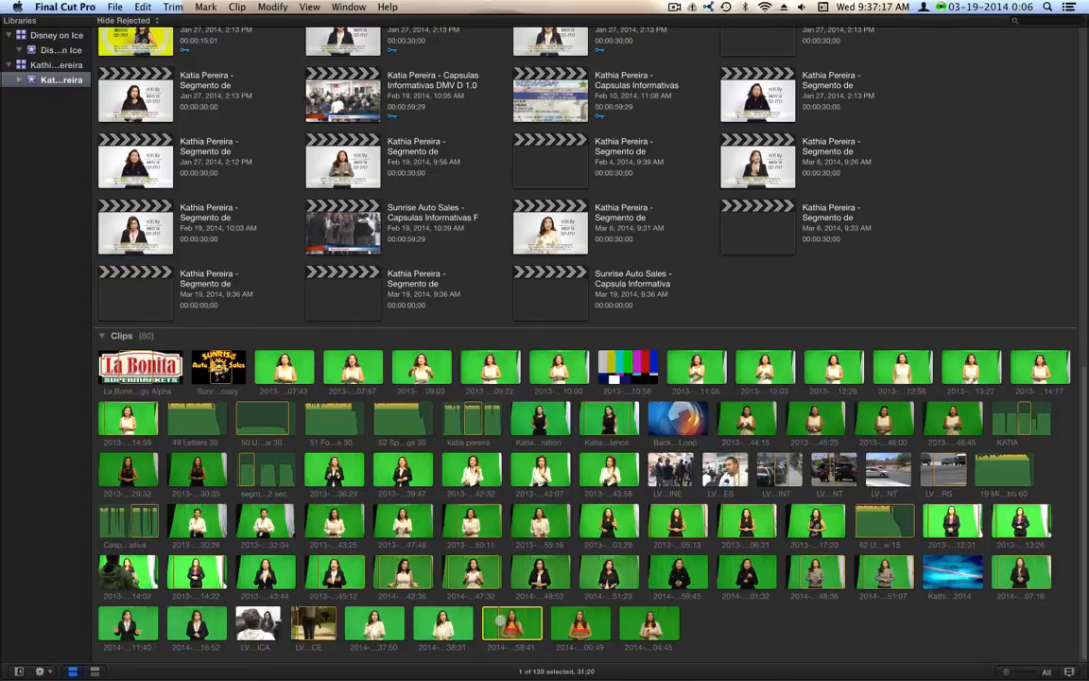
{"action": "left_click", "coordinate": [503, 621]}
{"action": "key", "text": "e"}
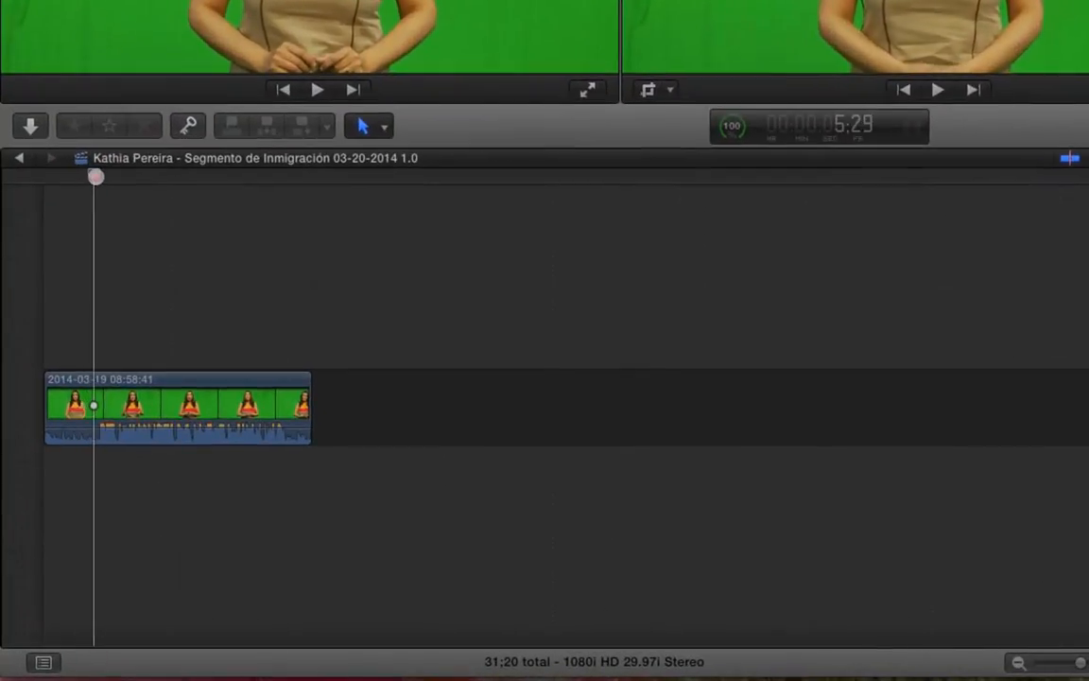
Blade the clip at two cut points and delete the unwanted end and opening pieces
{"action": "left_click_drag", "start_coordinate": [95, 176], "coordinate": [94, 209]}
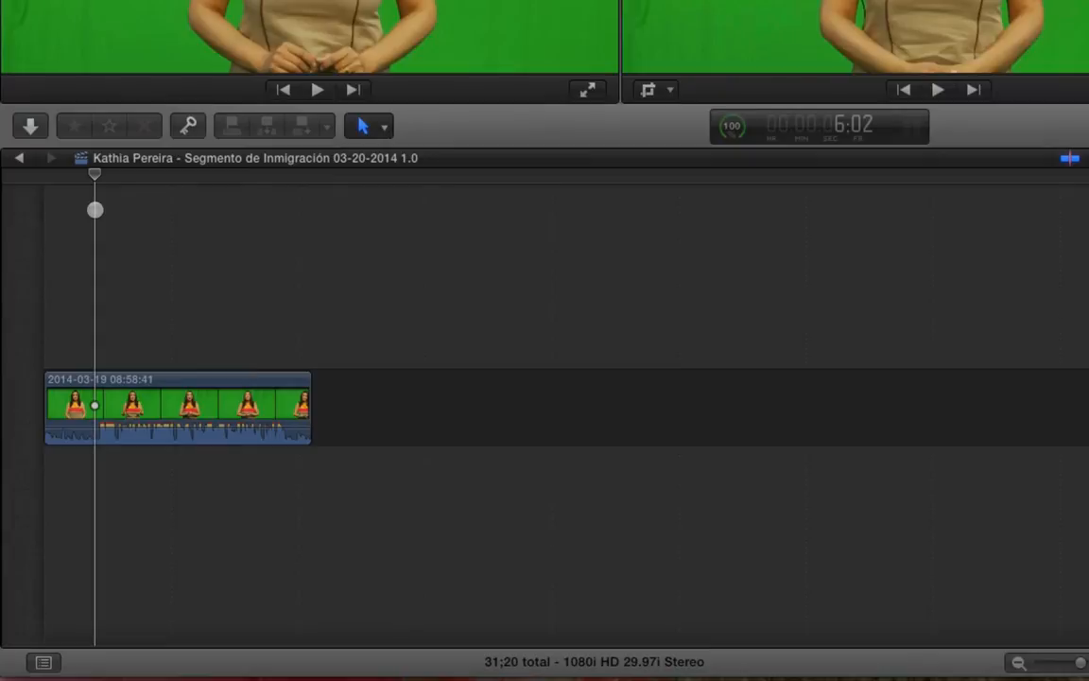
{"action": "key", "text": "super+b"}
{"action": "left_click_drag", "start_coordinate": [213, 163], "coordinate": [286, 175]}
{"action": "key", "text": "super+b"}
{"action": "left_click", "coordinate": [299, 398]}
{"action": "key", "text": "BackSpace"}
{"action": "left_click", "coordinate": [74, 393]}
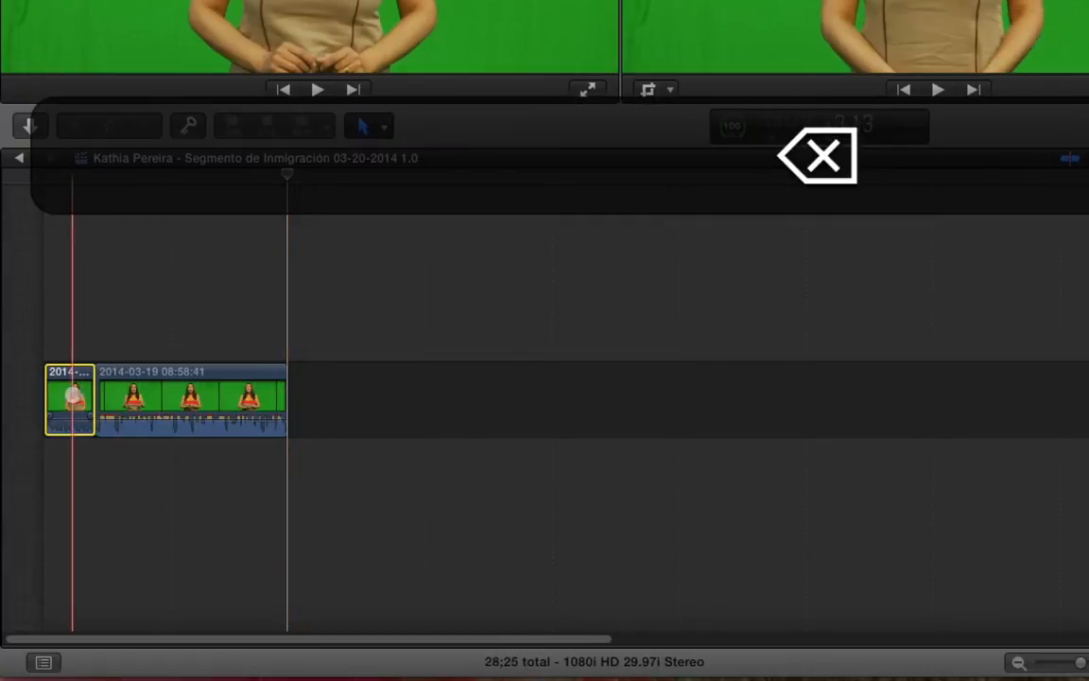
{"action": "key", "text": "BackSpace"}
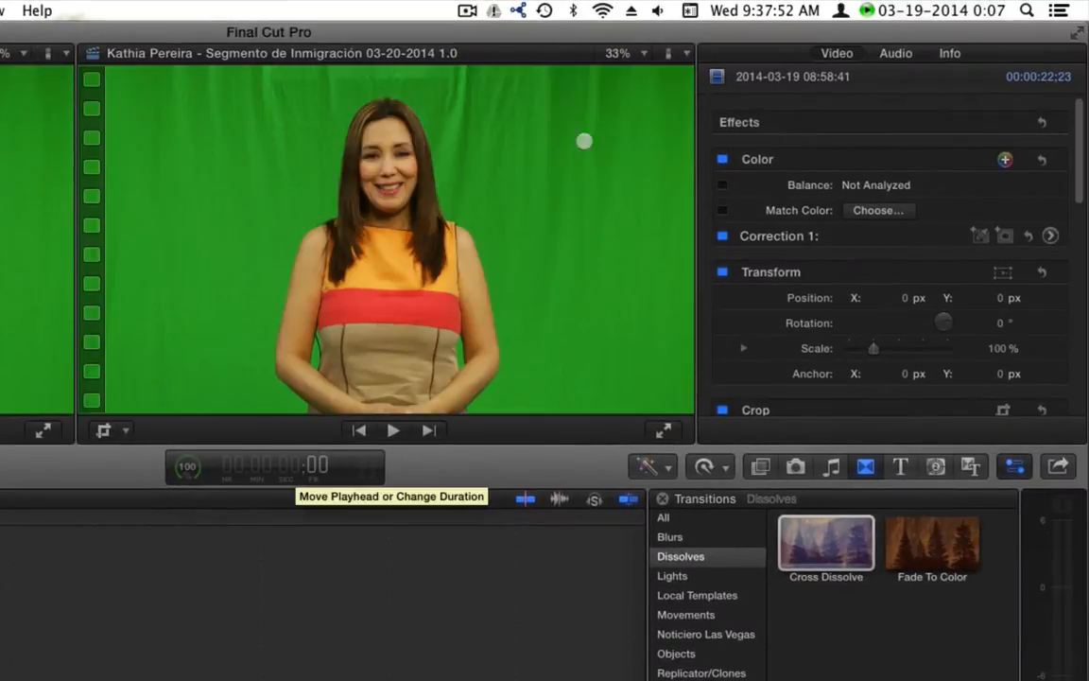
Turn off audio channels a3 and a4 in Channel Configuration and preview the clip
{"action": "left_click", "coordinate": [991, 0]}
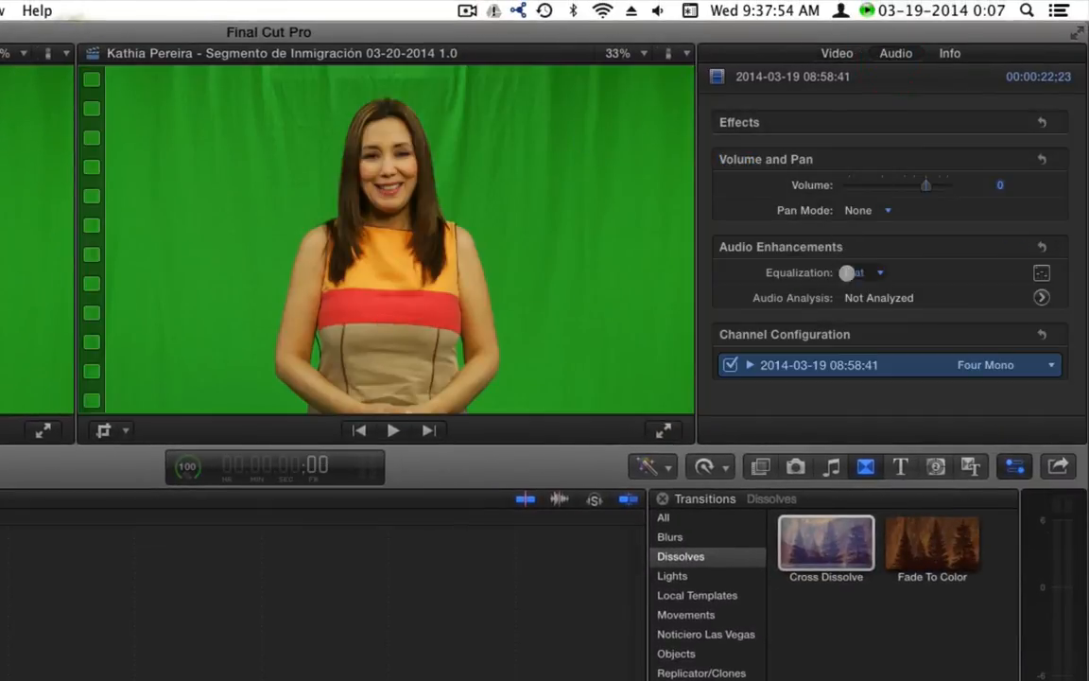
{"action": "left_click", "coordinate": [752, 365]}
{"action": "scroll", "coordinate": [756, 360], "scroll_direction": "down", "scroll_amount": 4}
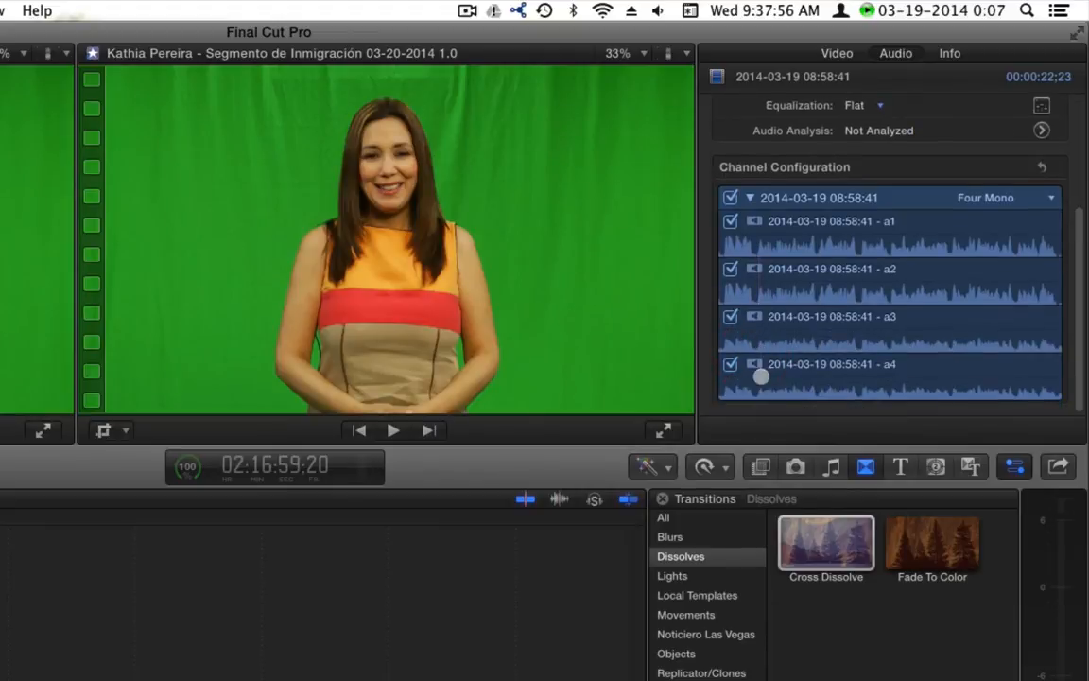
{"action": "left_click", "coordinate": [730, 316]}
{"action": "left_click", "coordinate": [730, 364]}
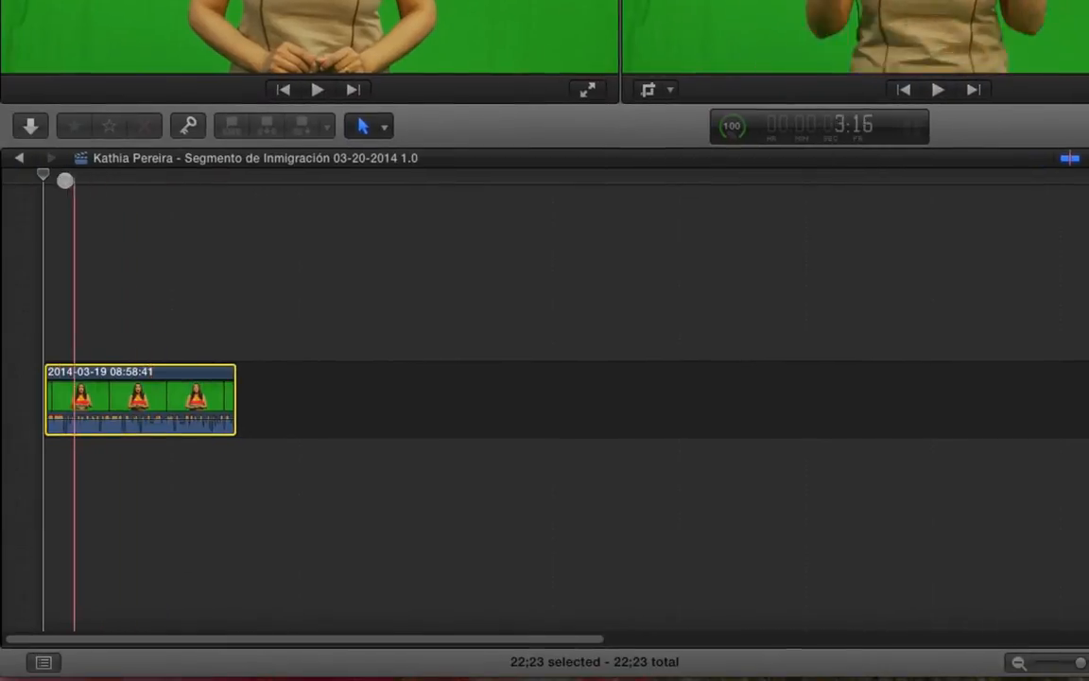
{"action": "left_click", "coordinate": [51, 180]}
{"action": "key", "text": "space"}
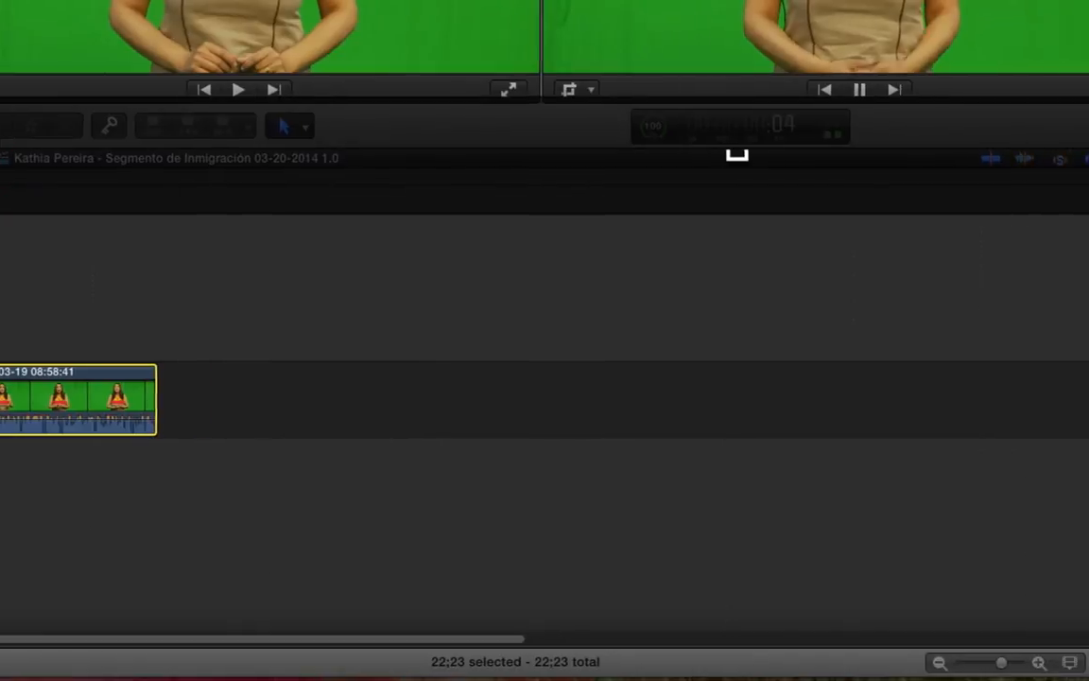
{"action": "key", "text": "space"}
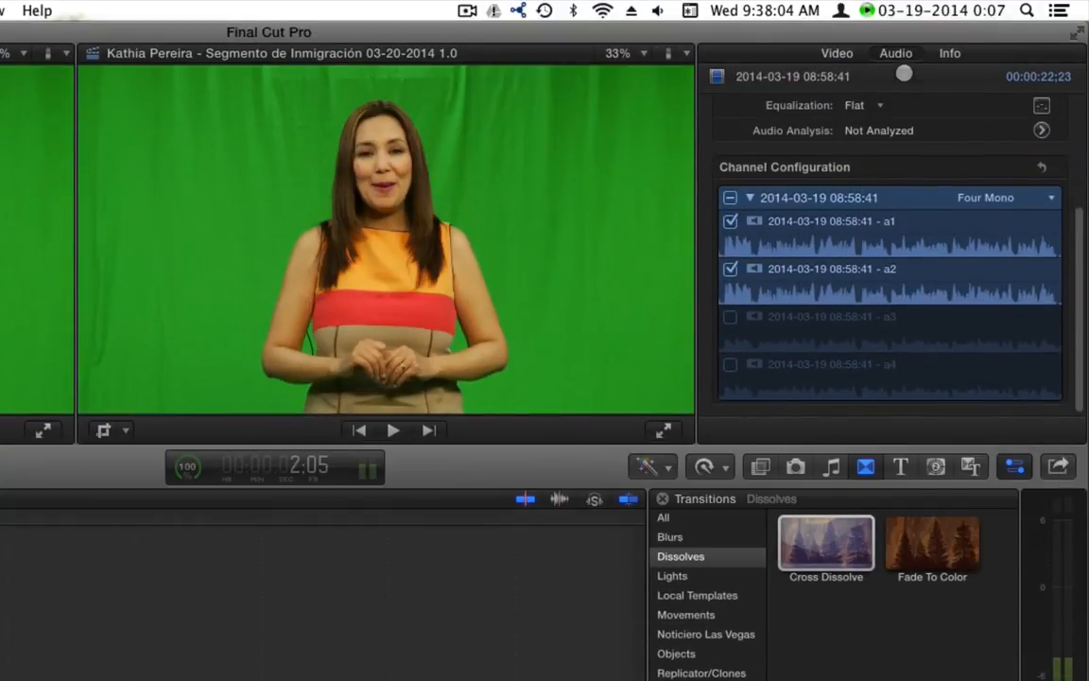
Lower the clip's volume to -4 and play back the timeline from the start
{"action": "scroll", "coordinate": [961, 179], "scroll_direction": "up", "scroll_amount": 5}
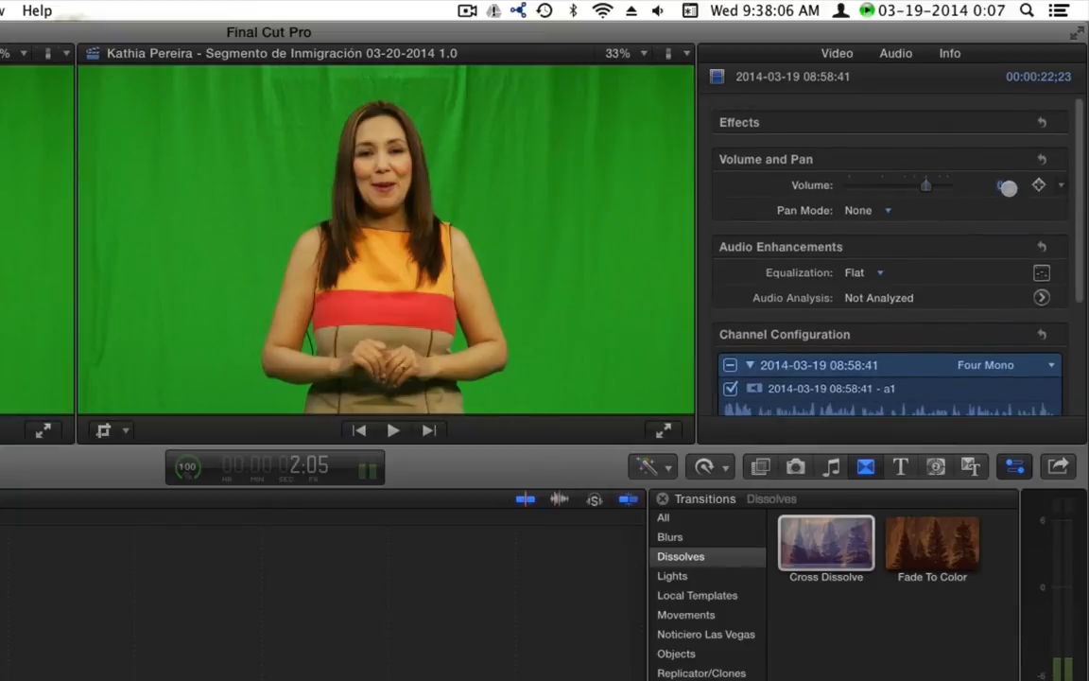
{"action": "left_click", "coordinate": [999, 187]}
{"action": "type", "text": "-4"}
{"action": "key", "text": "Return"}
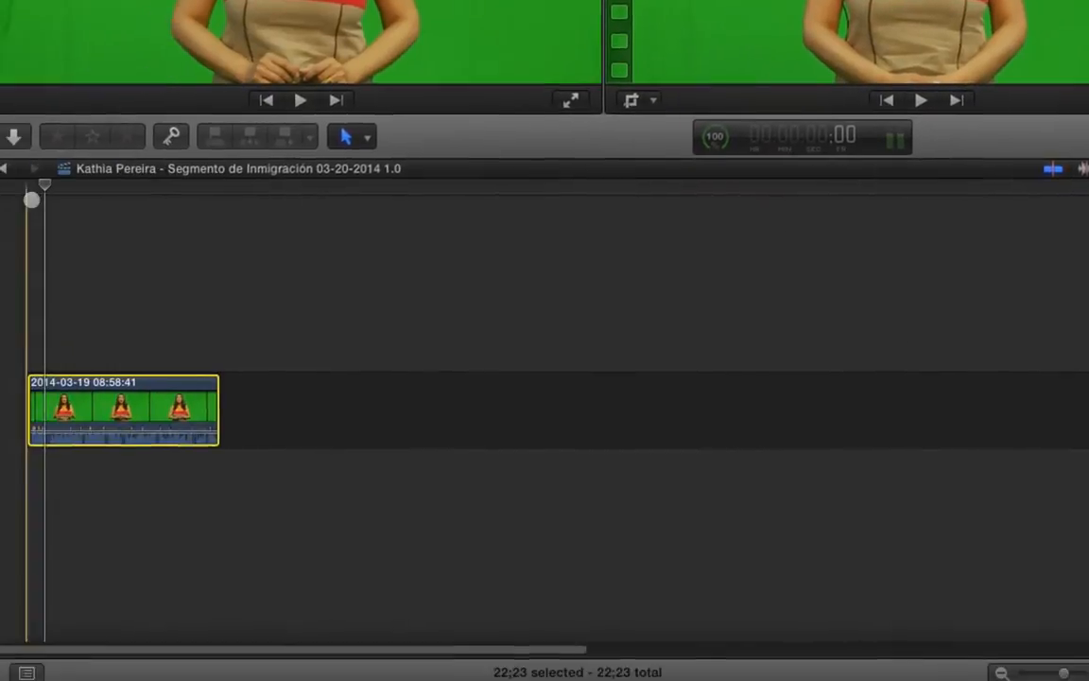
{"action": "left_click", "coordinate": [32, 180]}
{"action": "key", "text": "Home"}
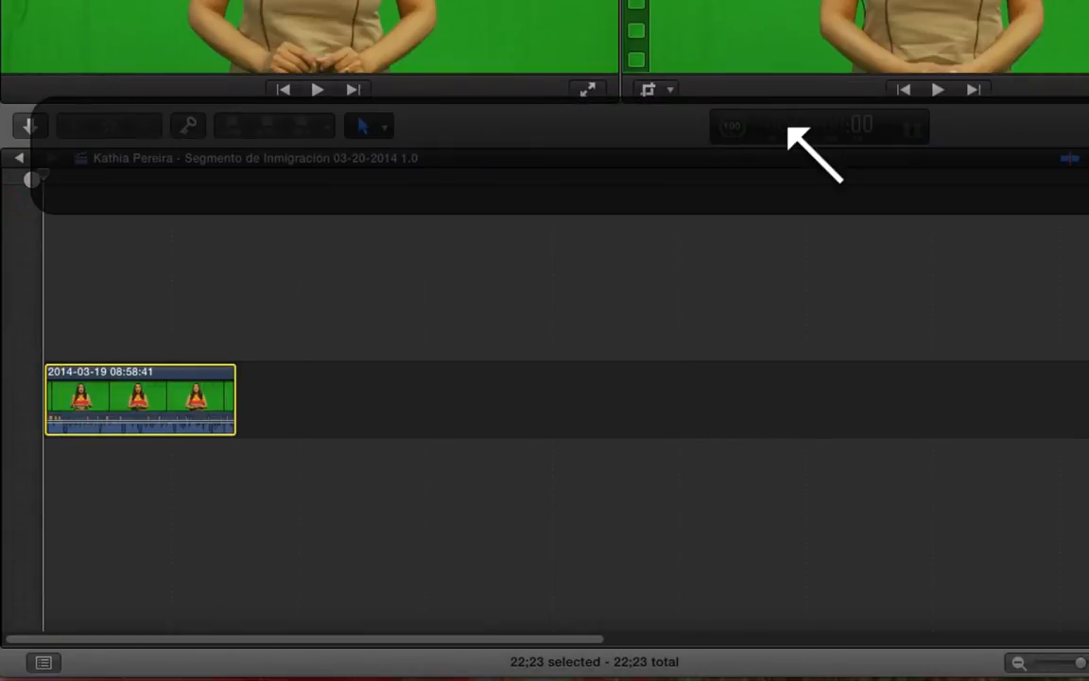
{"action": "key", "text": "space"}
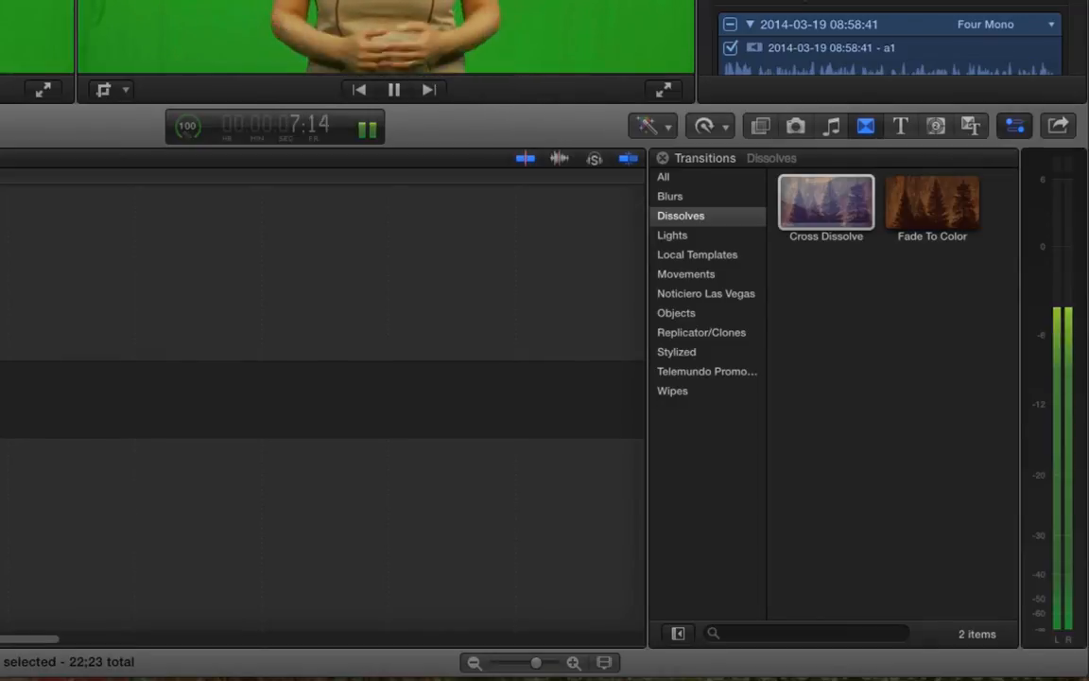
{"action": "key", "text": "space"}
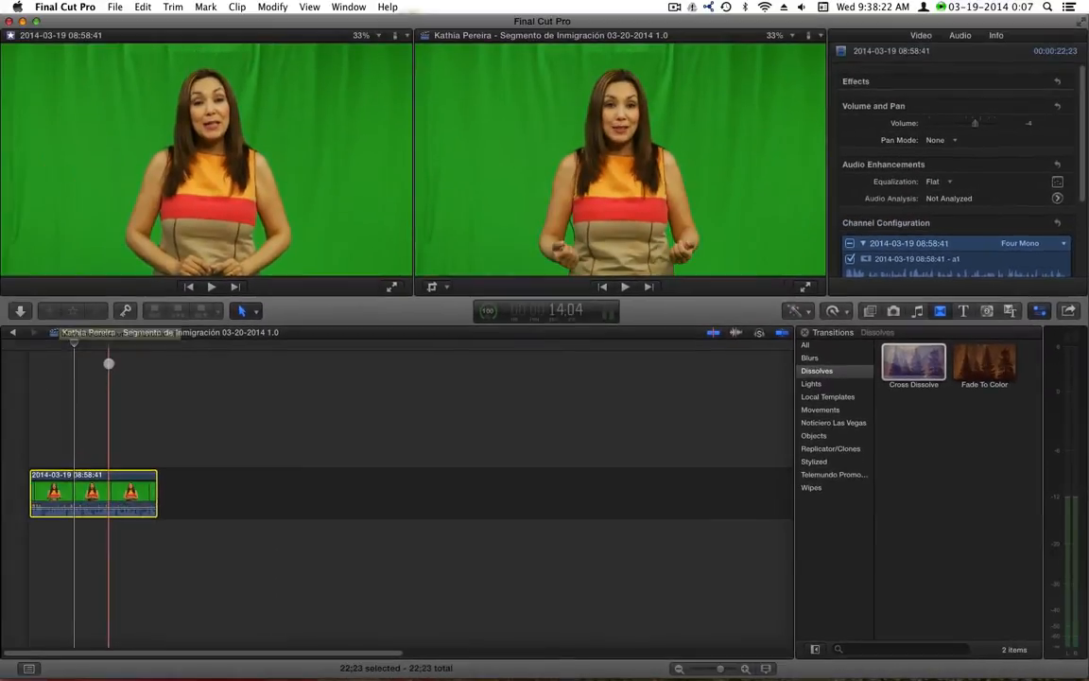
Reselect the presenter clip at 8:04, check its audio enhancements, and show its video settings
{"action": "left_click", "coordinate": [108, 364]}
{"action": "left_click", "coordinate": [84, 345]}
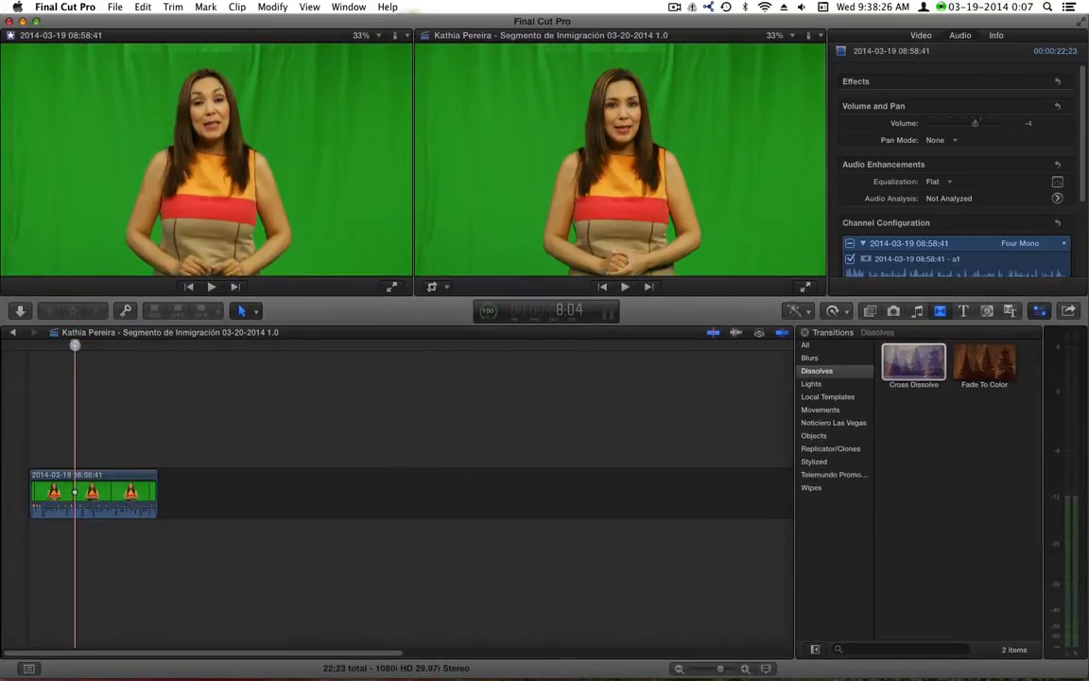
{"action": "left_click", "coordinate": [123, 492]}
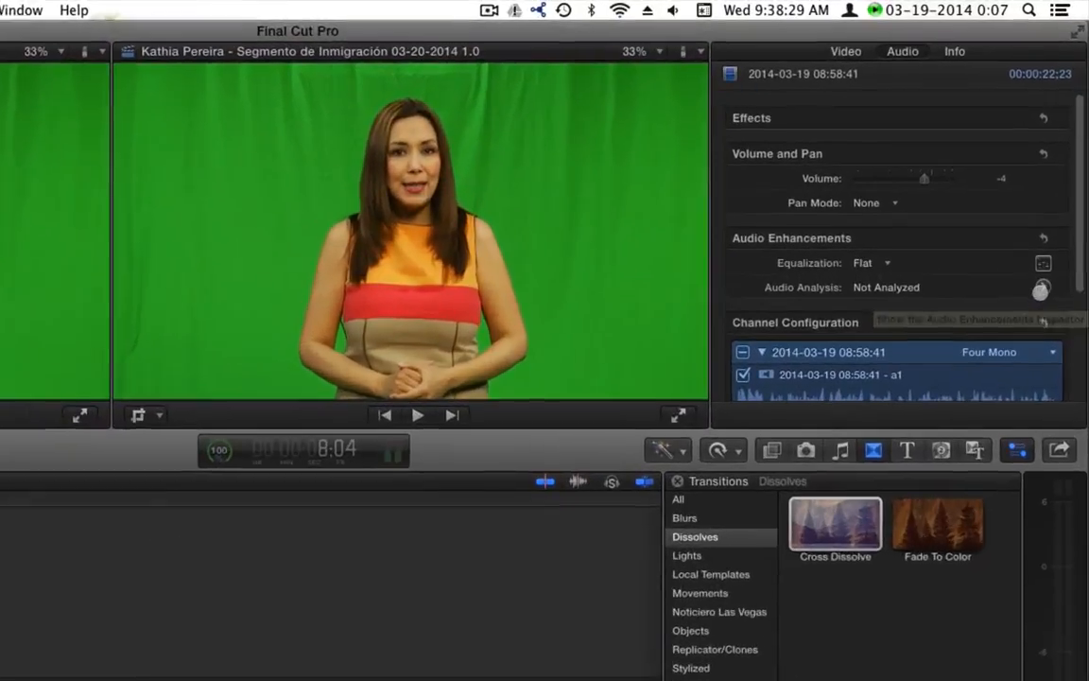
{"action": "left_click", "coordinate": [1077, 198]}
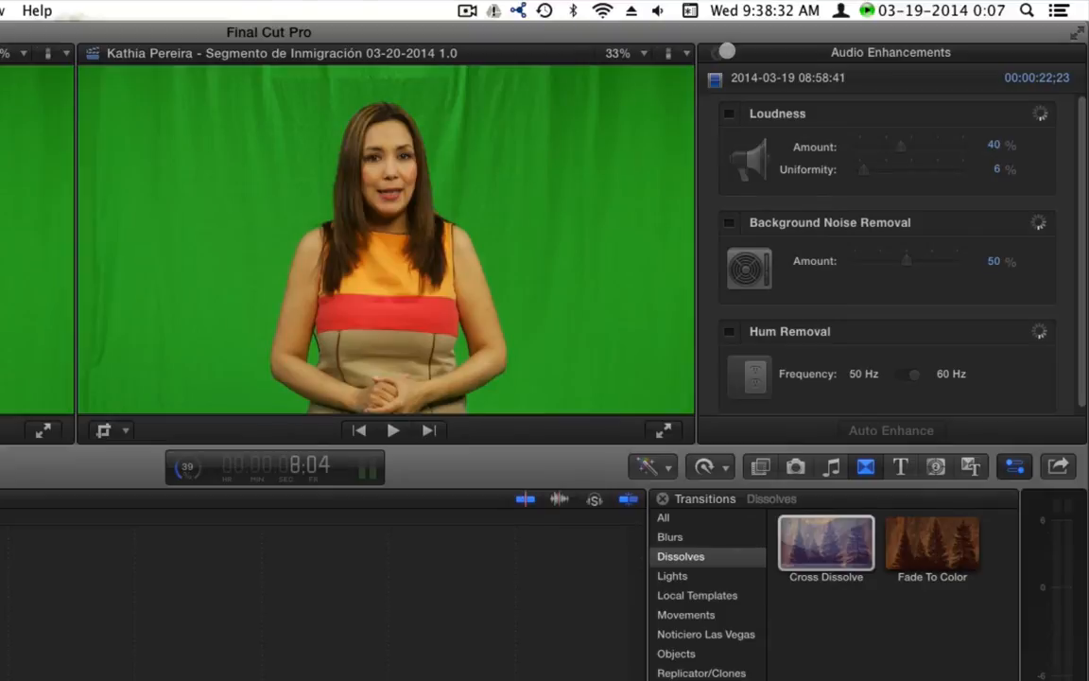
{"action": "left_click", "coordinate": [726, 51]}
{"action": "left_click", "coordinate": [825, 53]}
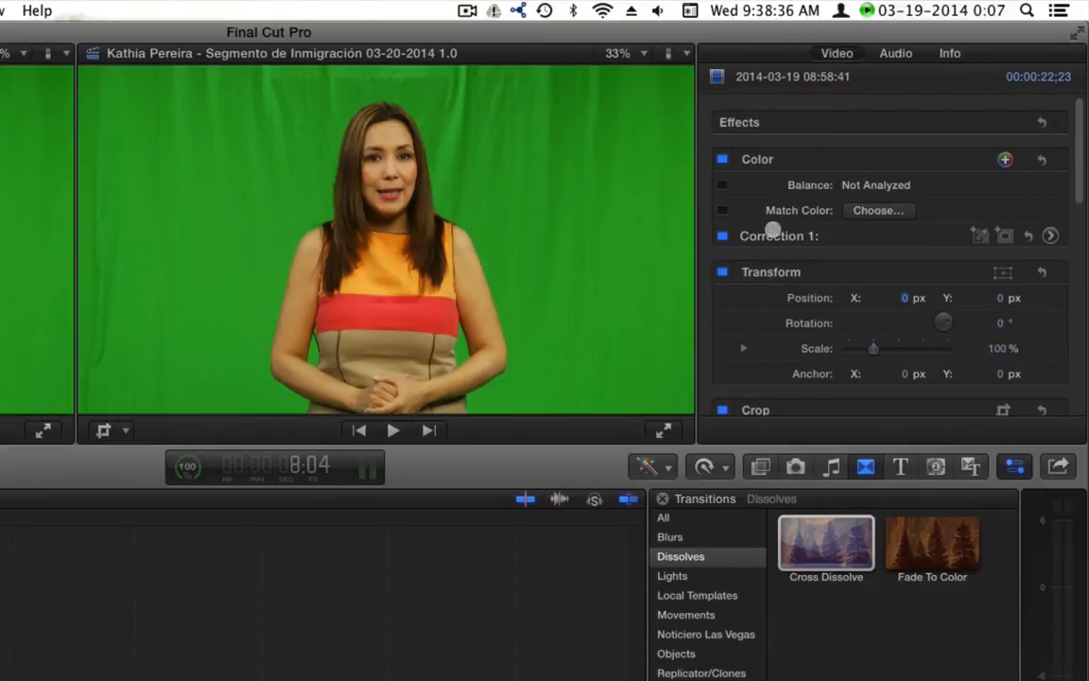
Raise Correction 1's exposure highlights to 11% and midtones to 5%, then show Keying effects
{"action": "left_click", "coordinate": [1050, 235]}
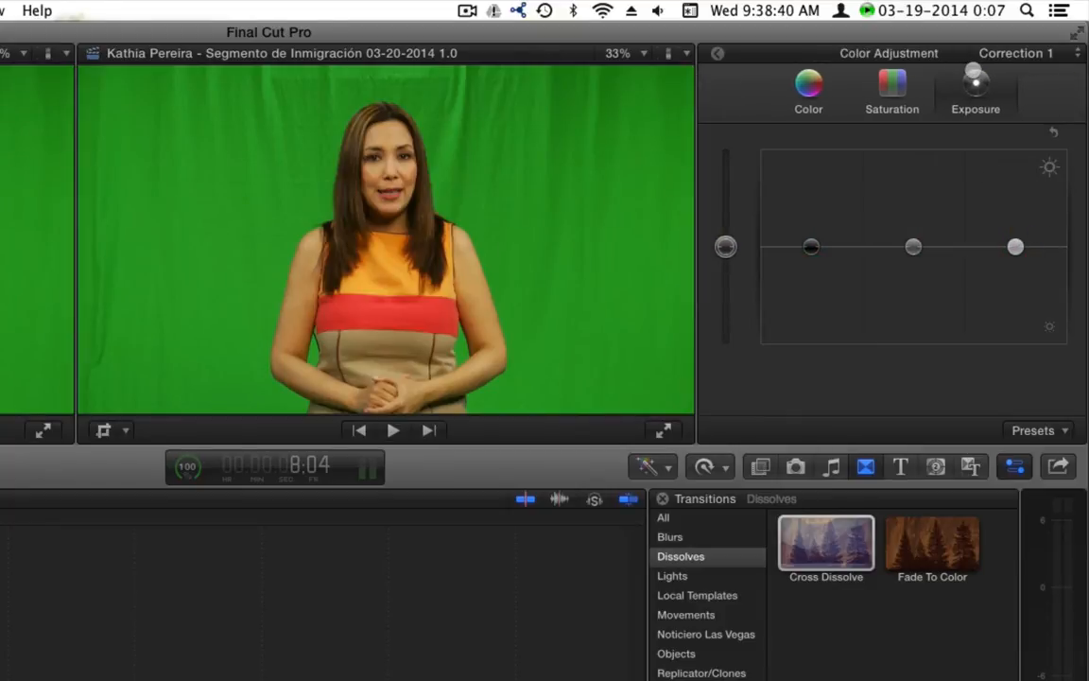
{"action": "left_click_drag", "start_coordinate": [1016, 247], "coordinate": [1015, 240]}
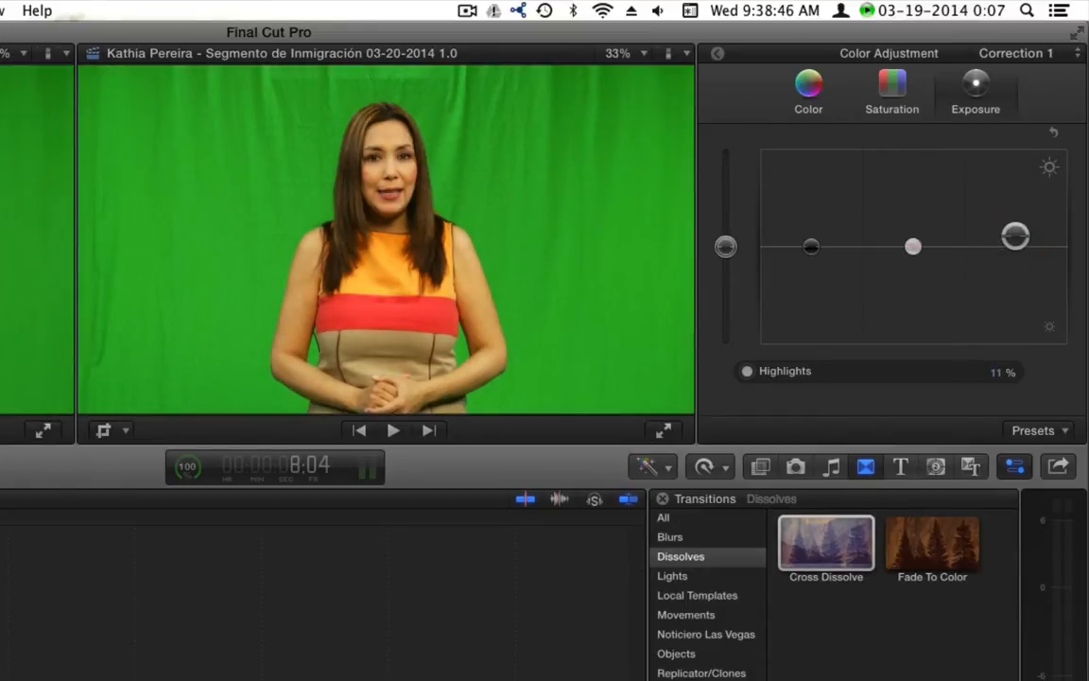
{"action": "left_click_drag", "start_coordinate": [913, 247], "coordinate": [914, 242]}
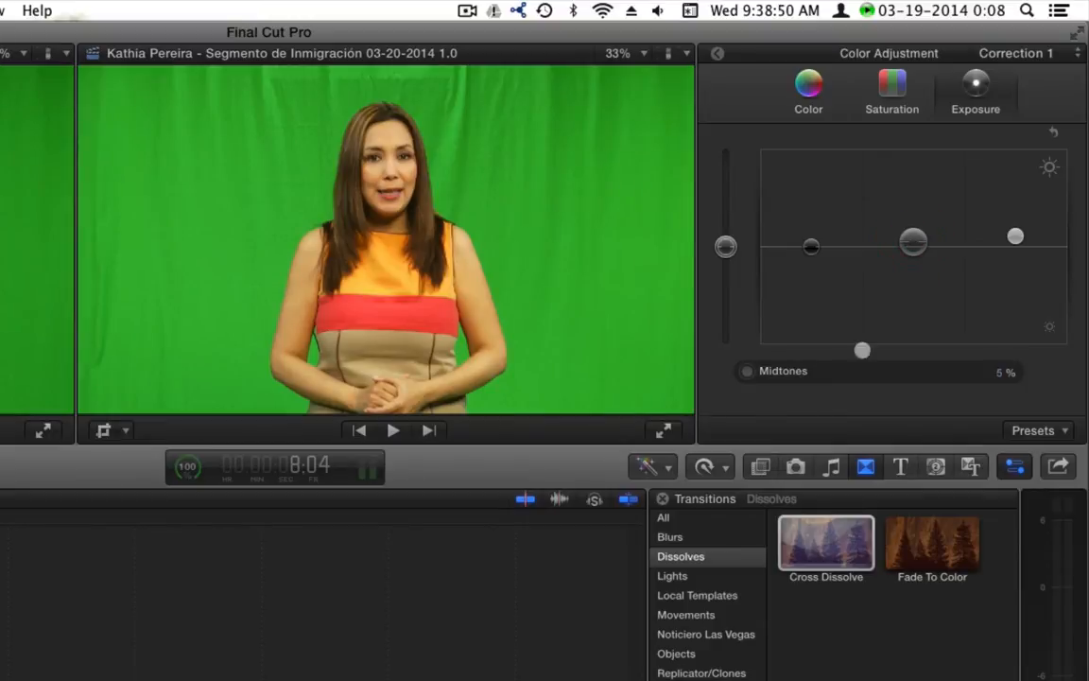
{"action": "left_click", "coordinate": [761, 467]}
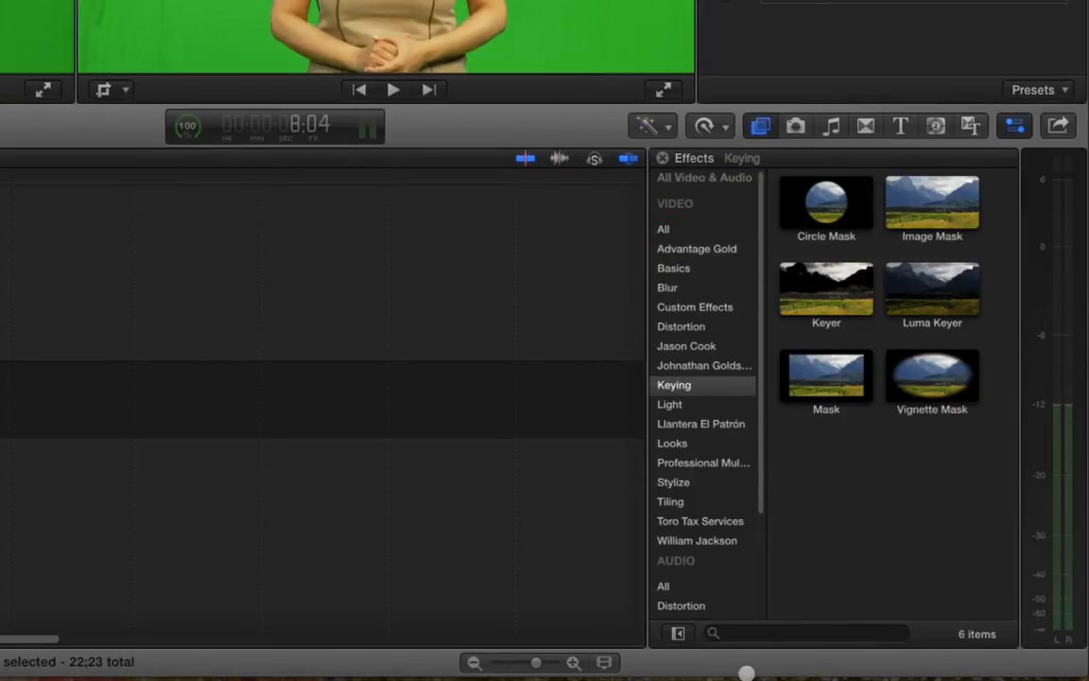
Search effects for 'kat' and apply the presenter's white-background Facebook and Twitter effect to the clip
{"action": "left_click", "coordinate": [781, 633]}
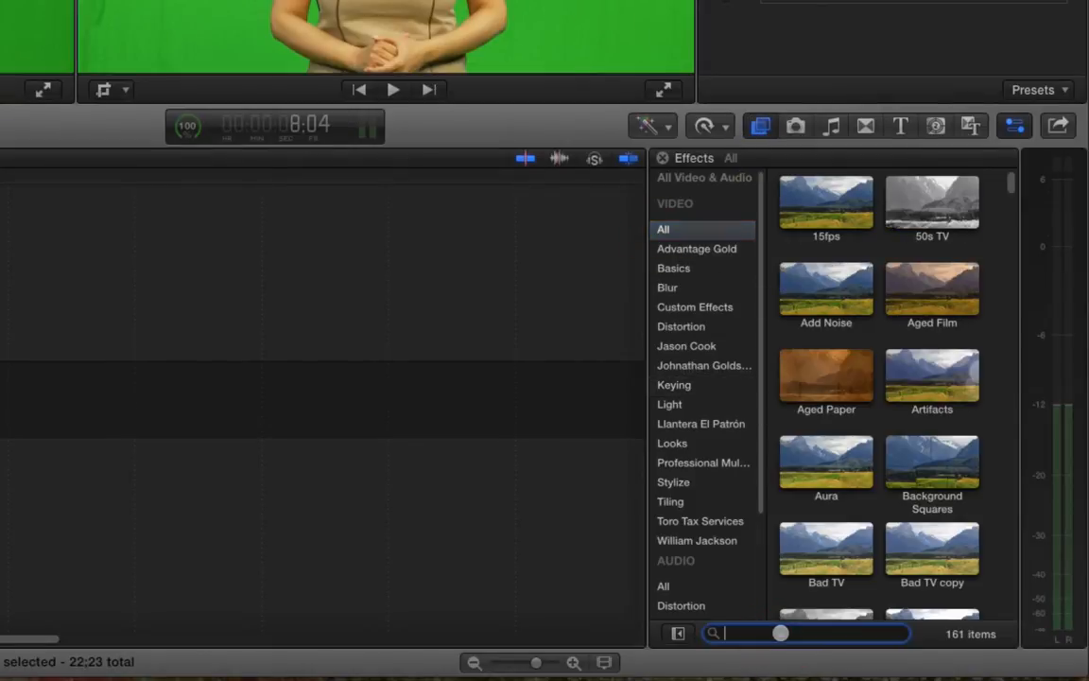
{"action": "type", "text": "ka"}
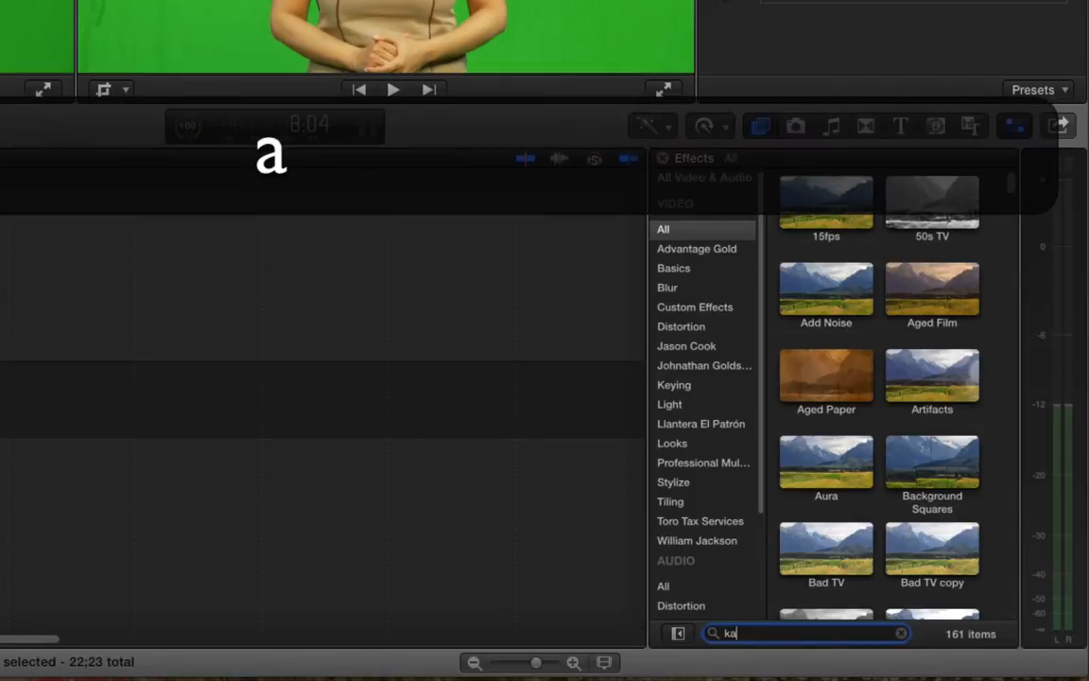
{"action": "type", "text": "t"}
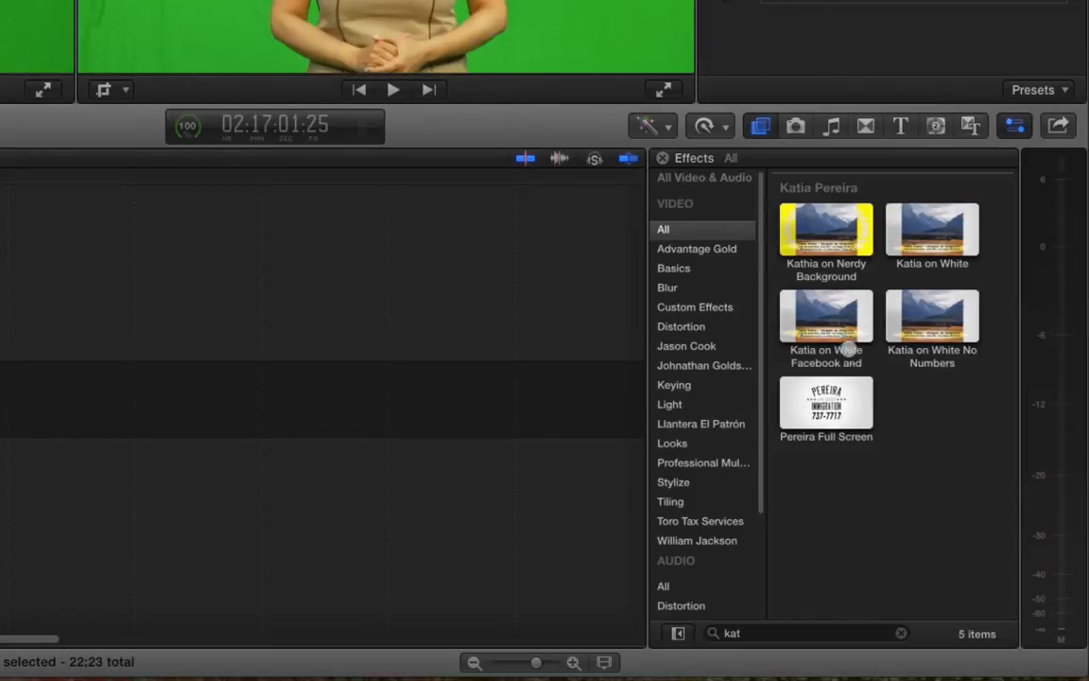
{"action": "left_click_drag", "start_coordinate": [837, 312], "coordinate": [178, 384]}
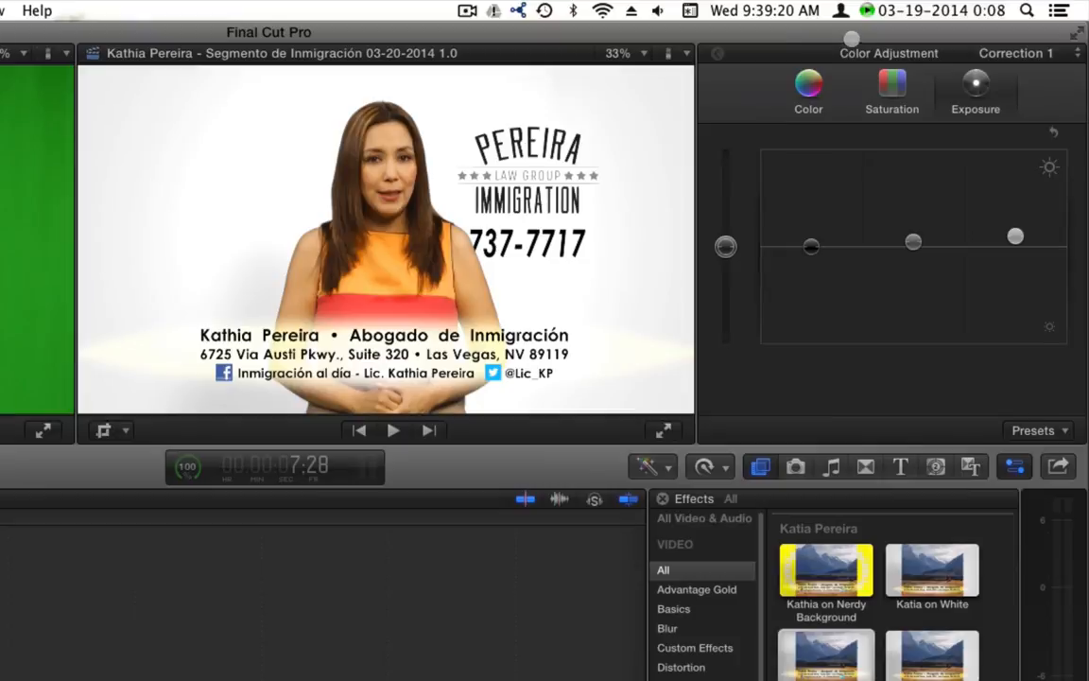
Nudge the white-background effect's Position X to -3.9 px in the Video inspector
{"action": "left_click", "coordinate": [717, 53]}
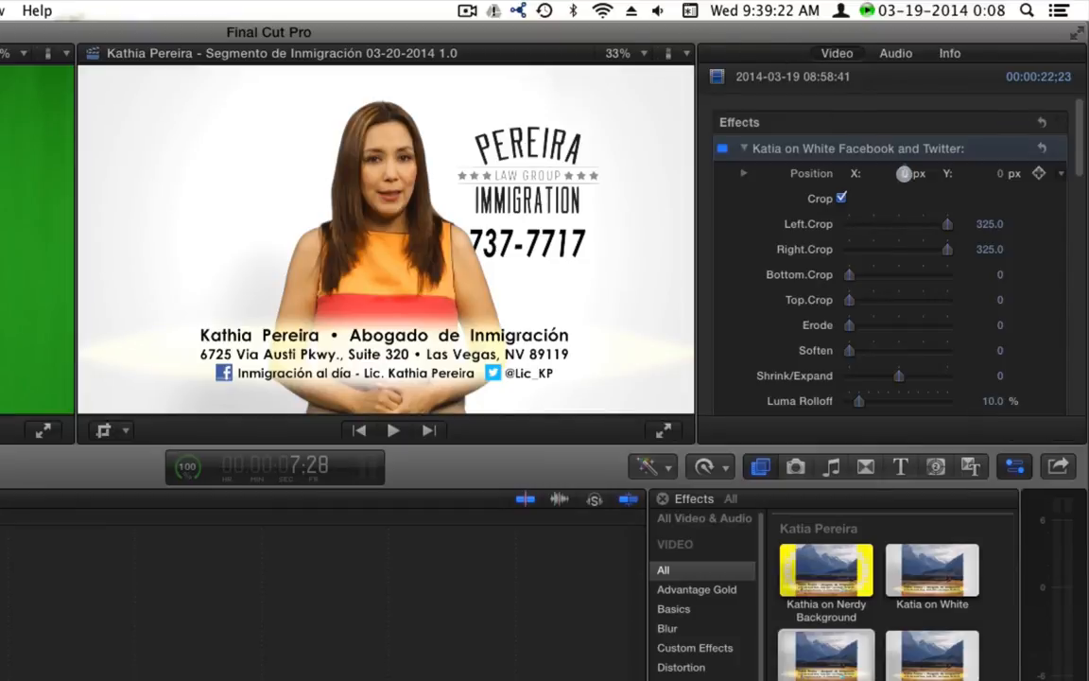
{"action": "left_click_drag", "start_coordinate": [904, 173], "coordinate": [901, 173]}
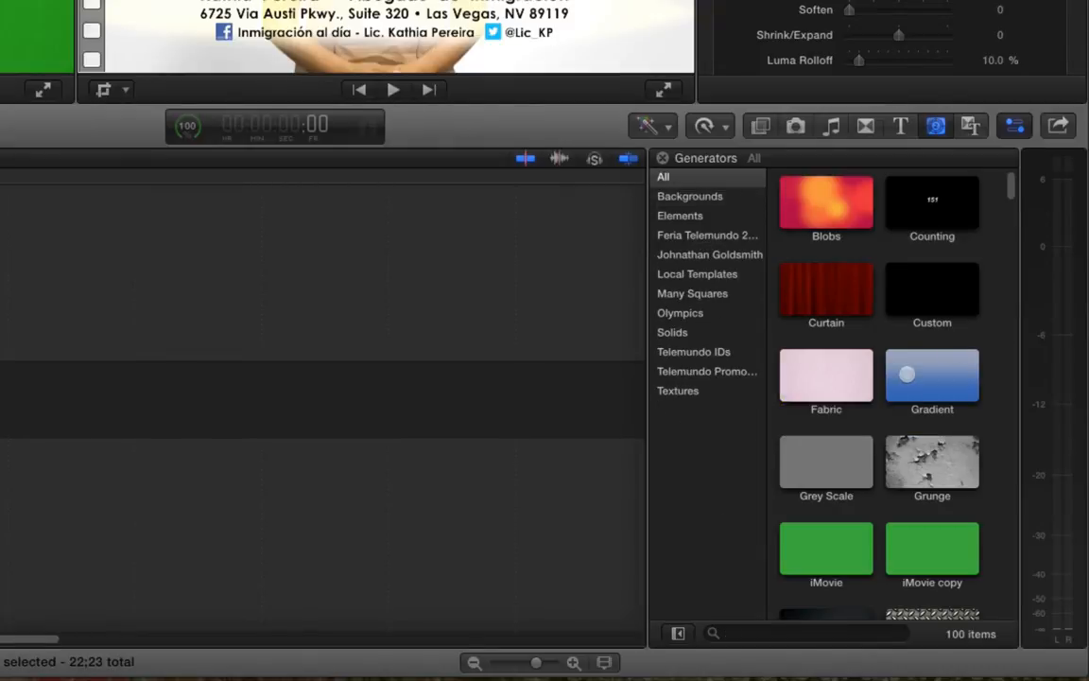
Place a Fabric background at the project start and trim its end by 23 frames
{"action": "left_click_drag", "start_coordinate": [821, 395], "coordinate": [35, 426]}
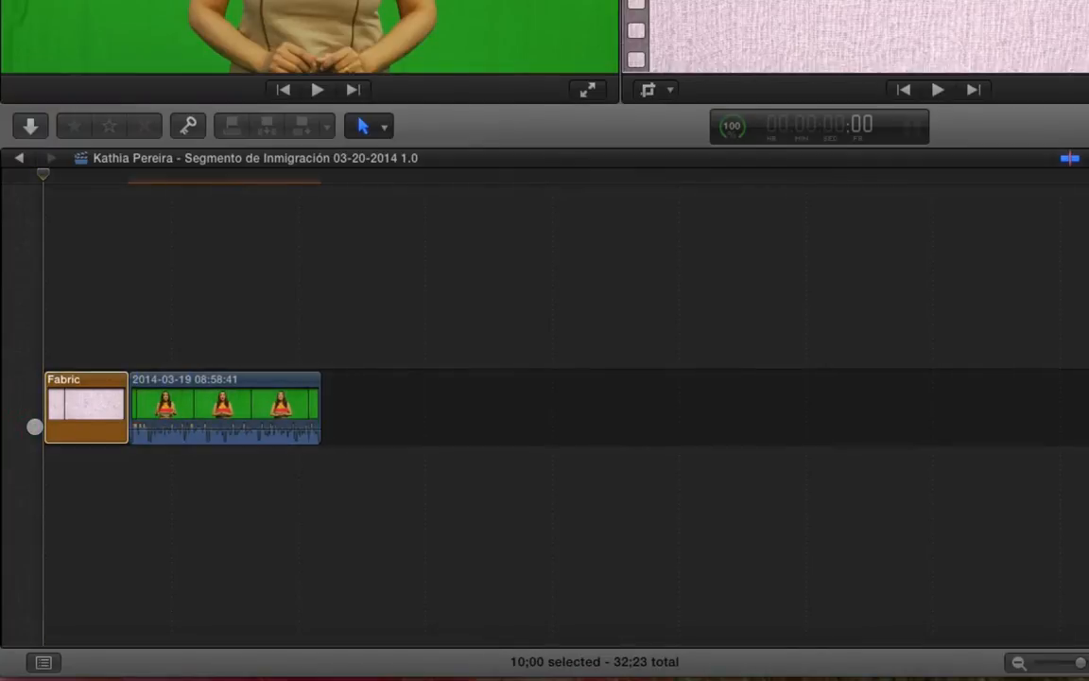
{"action": "key", "text": "End"}
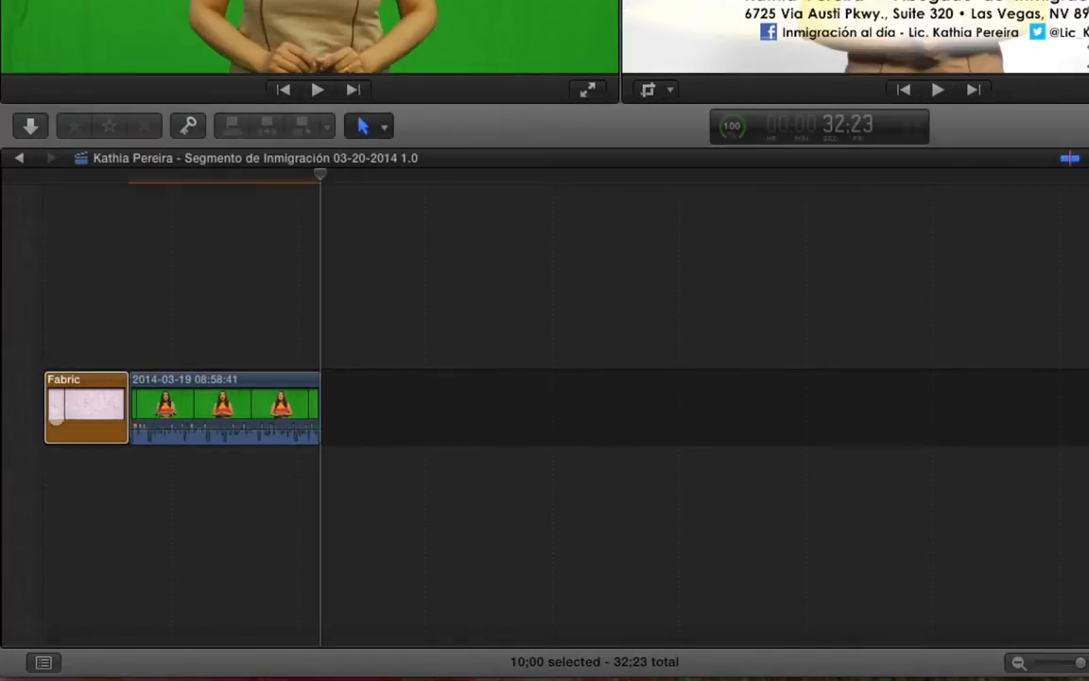
{"action": "left_click", "coordinate": [124, 395]}
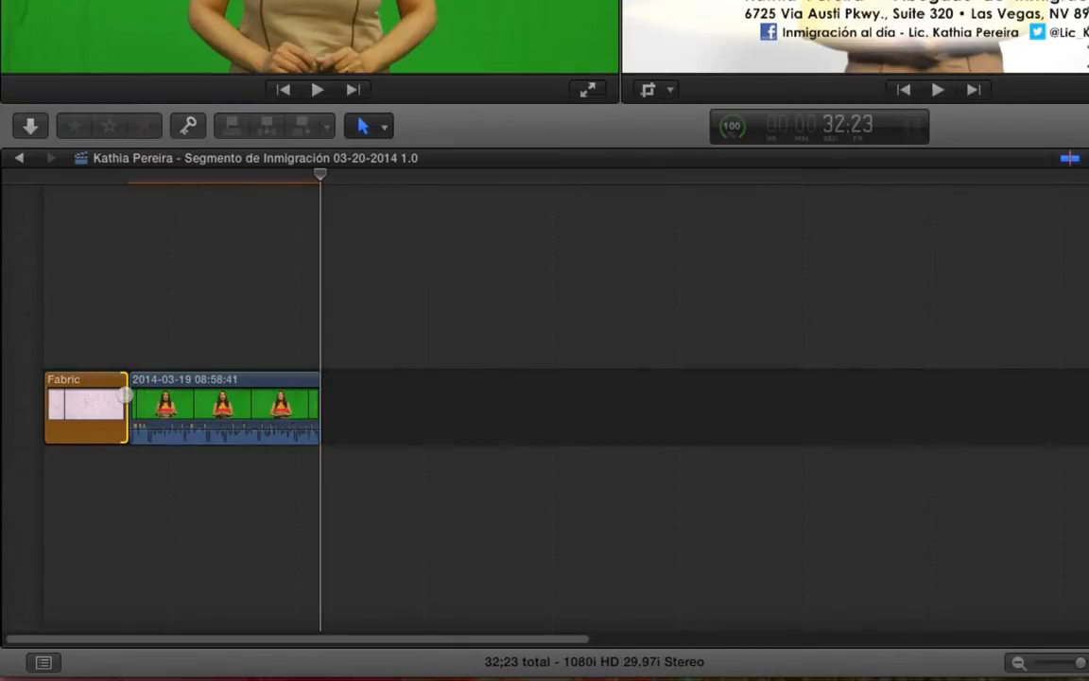
{"action": "type", "text": "-23"}
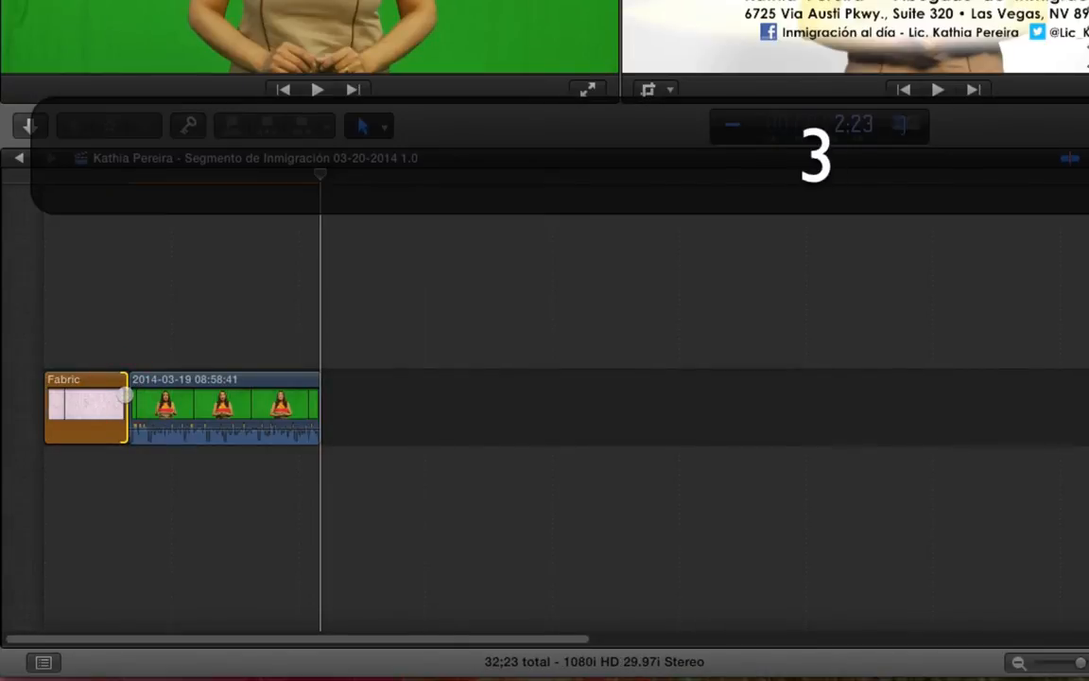
{"action": "key", "text": "Return"}
{"action": "key", "text": "End"}
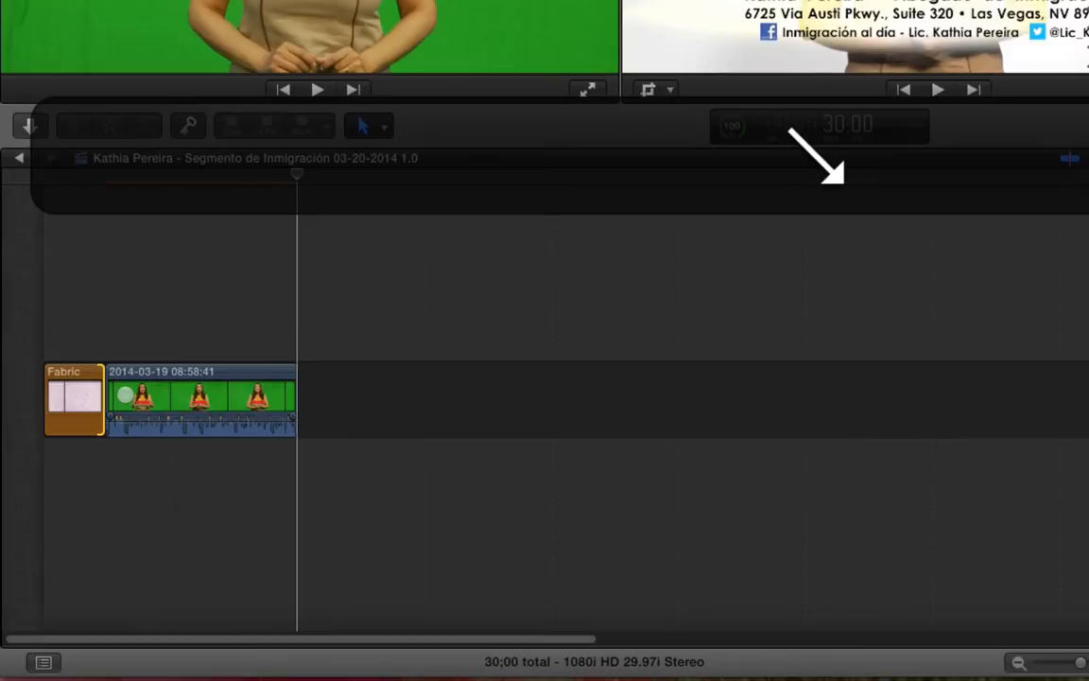
Move the playhead back to about 4 seconds, select the Fabric clip and show the Effects browser
{"action": "left_click_drag", "start_coordinate": [183, 177], "coordinate": [78, 188]}
{"action": "left_click", "coordinate": [86, 415]}
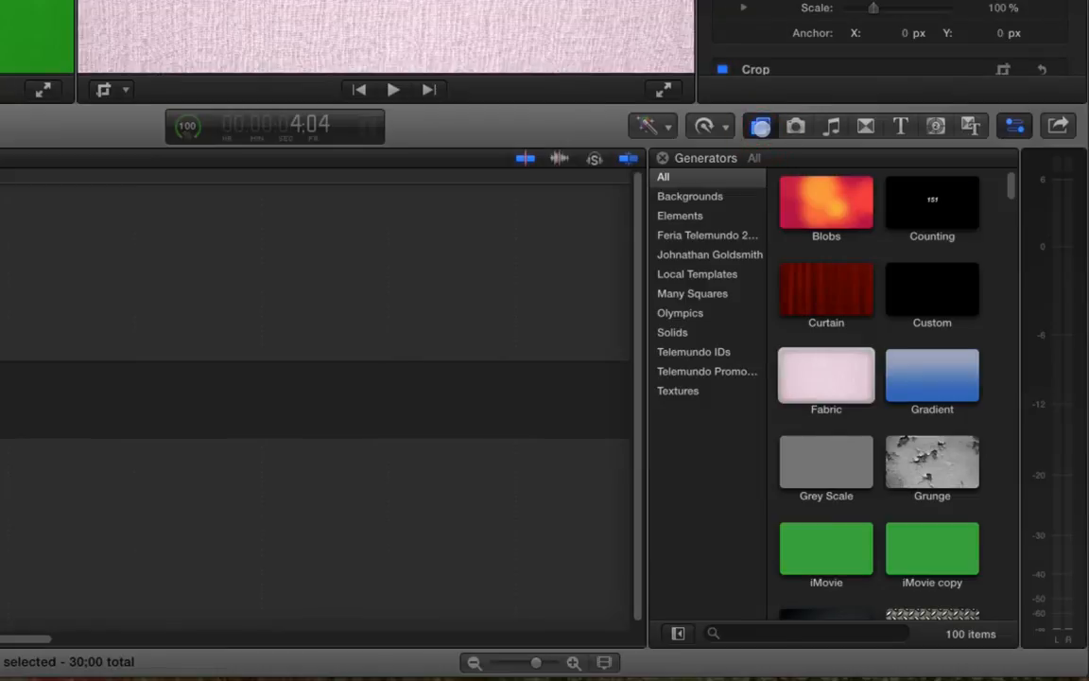
{"action": "left_click", "coordinate": [761, 126]}
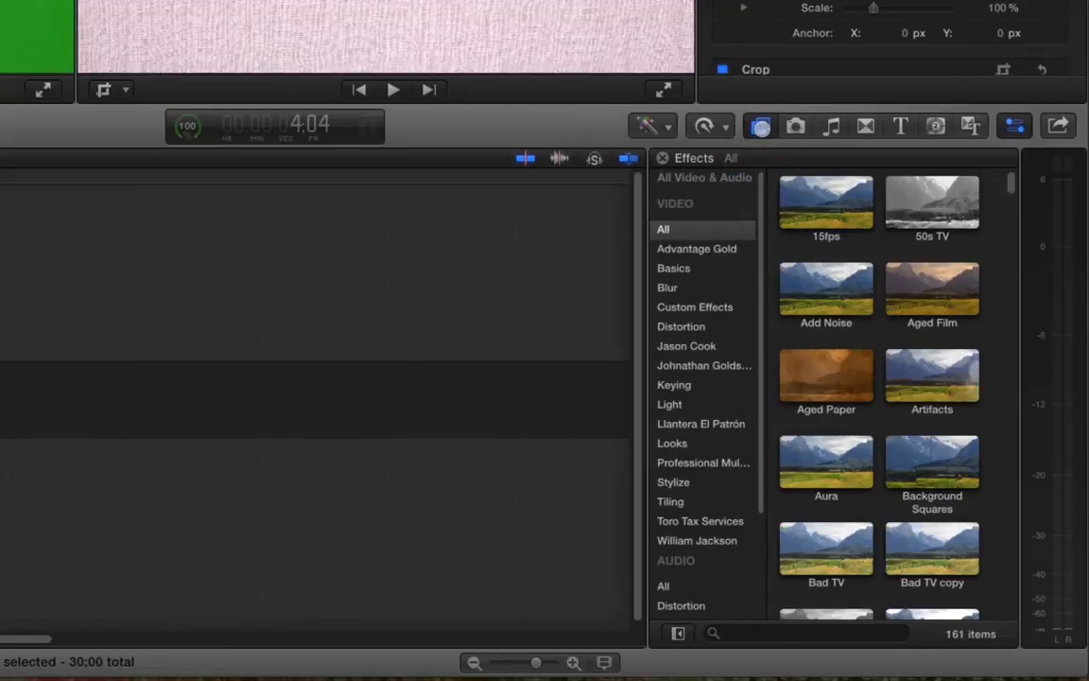
Search effects for 'kat' and apply Pereira Full Screen to the Fabric clip
{"action": "left_click", "coordinate": [822, 636]}
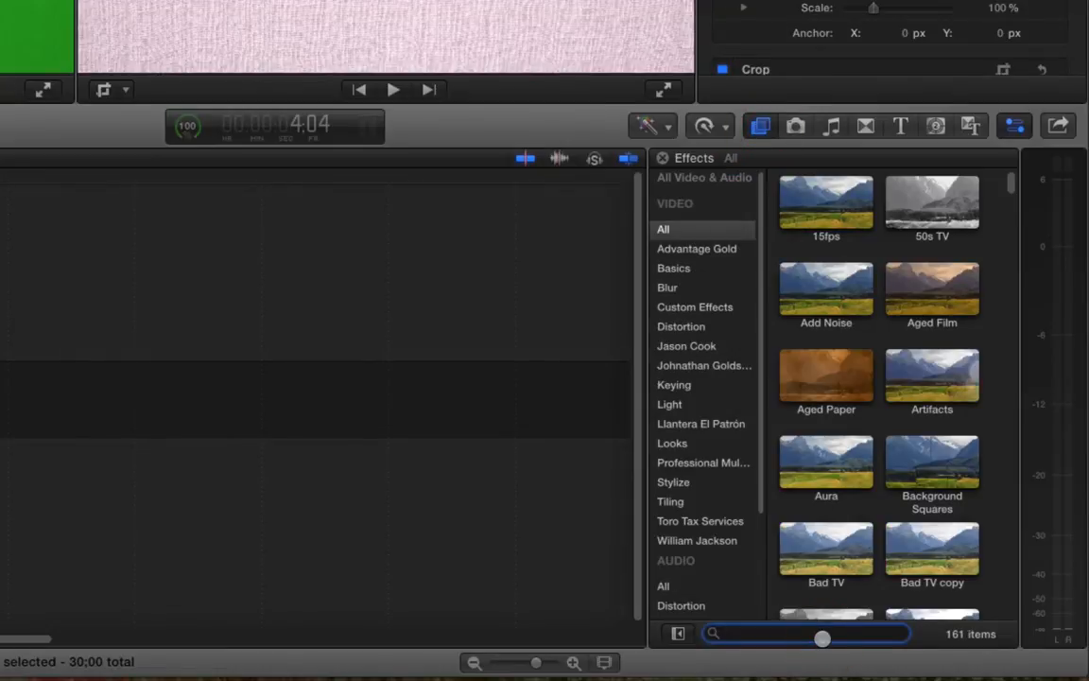
{"action": "type", "text": "kat"}
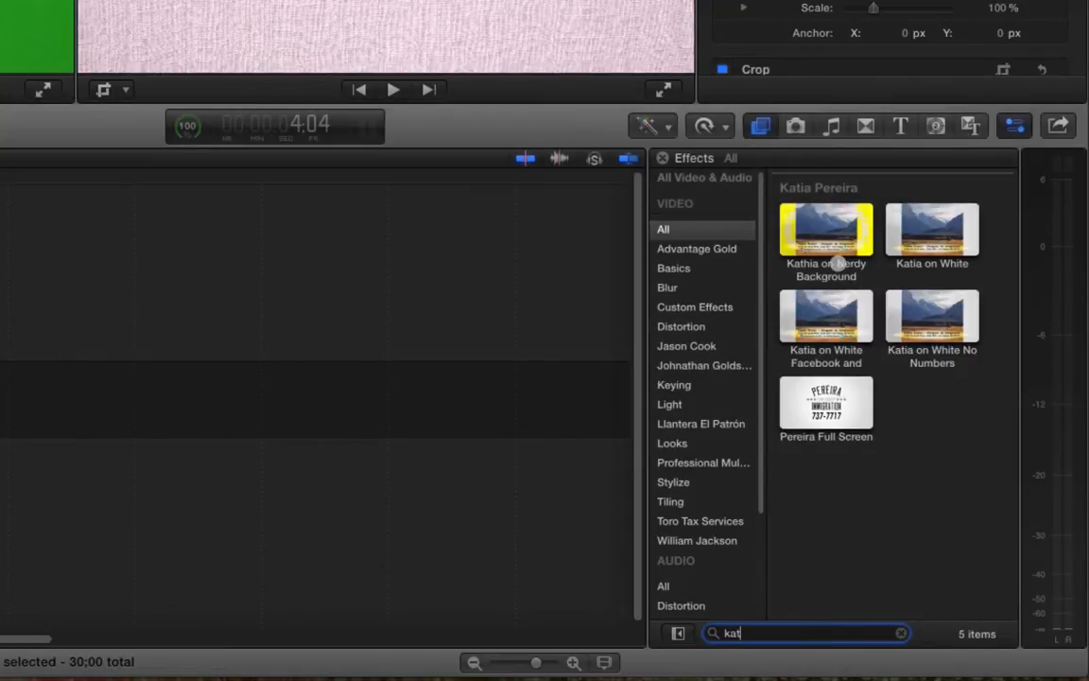
{"action": "left_click_drag", "start_coordinate": [819, 397], "coordinate": [83, 406]}
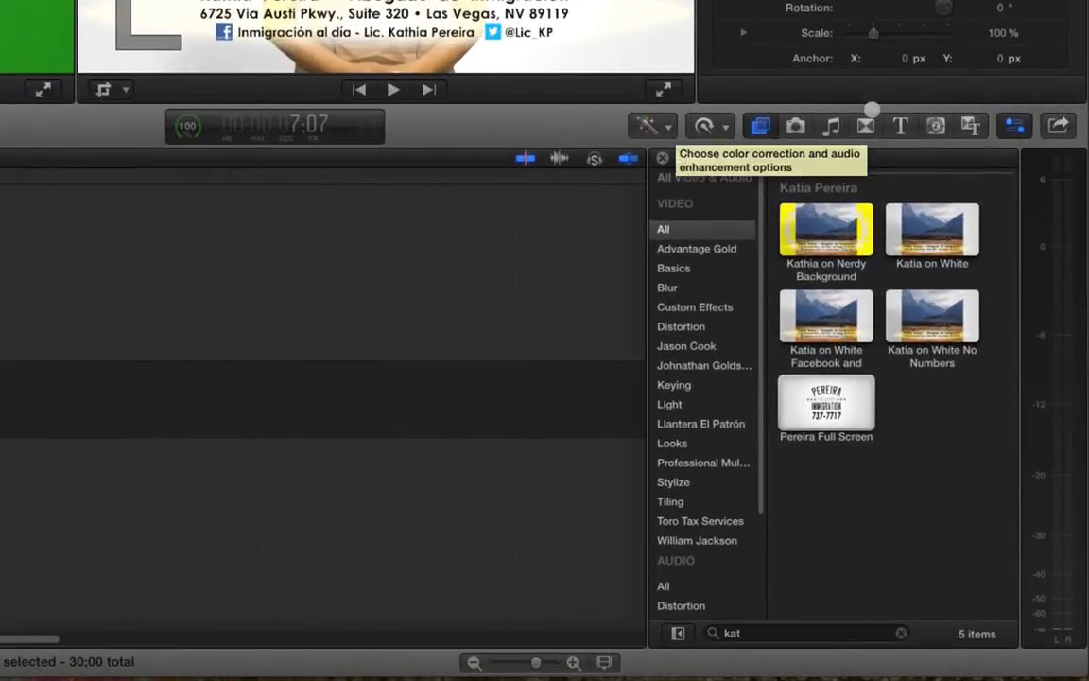
Add a 10-frame Cross Dissolve between the Fabric and presenter clips
{"action": "left_click", "coordinate": [941, 311]}
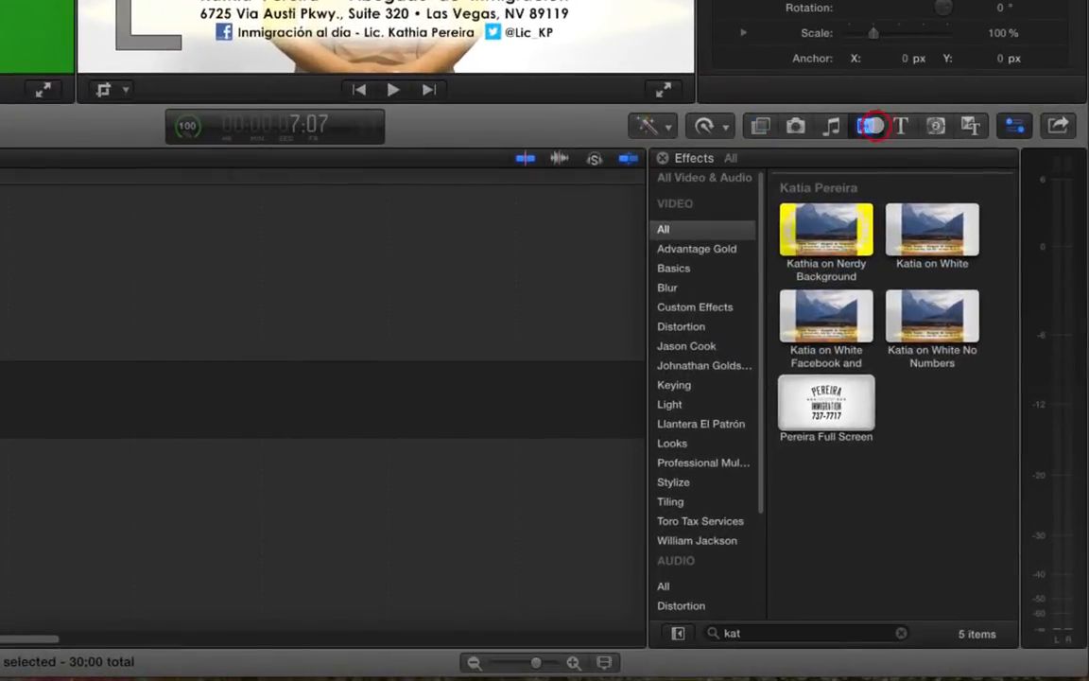
{"action": "left_click_drag", "start_coordinate": [842, 204], "coordinate": [105, 407]}
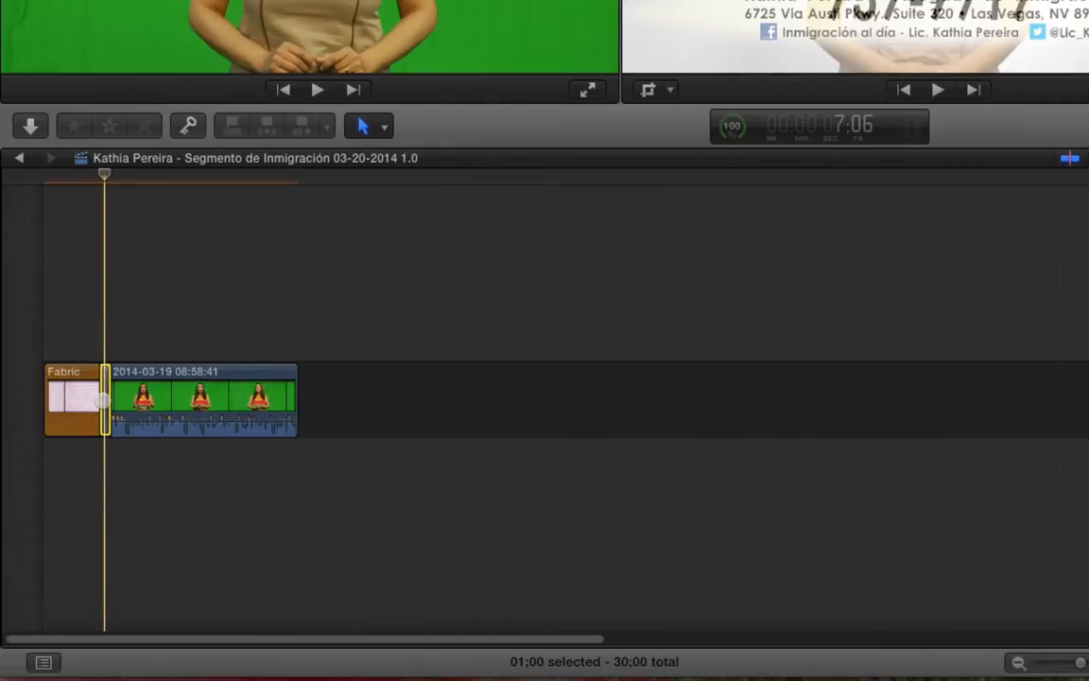
{"action": "key", "text": "ctrl+d"}
{"action": "type", "text": "10"}
{"action": "key", "text": "Return"}
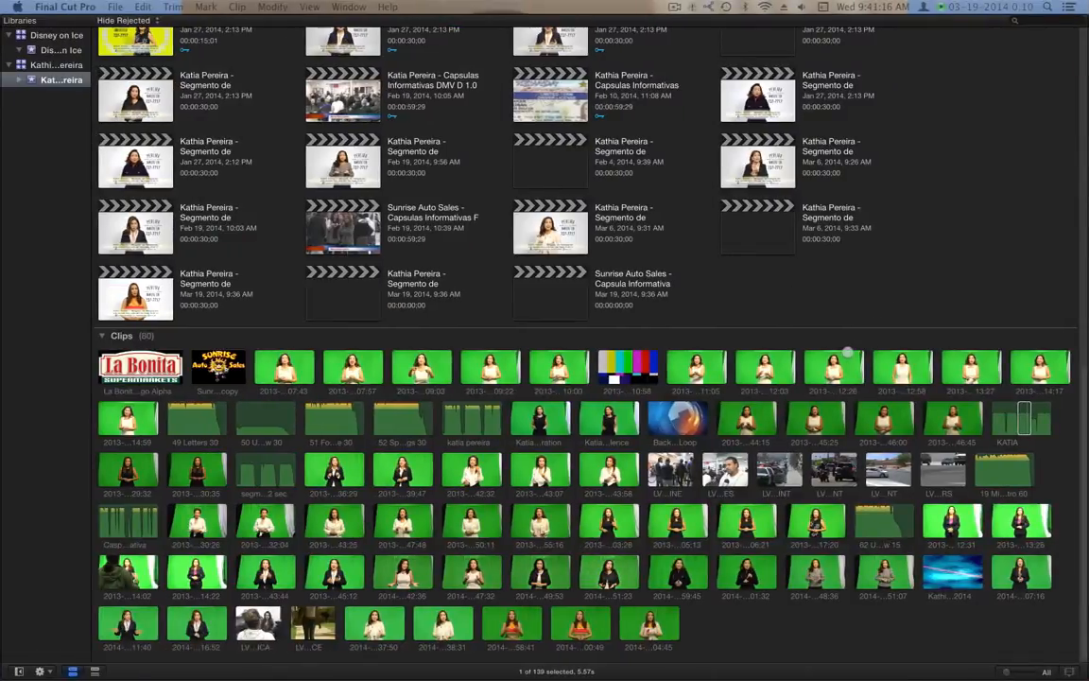
Select the KATIA clip in the event browser, mark its range start and preview it
{"action": "left_click", "coordinate": [810, 621]}
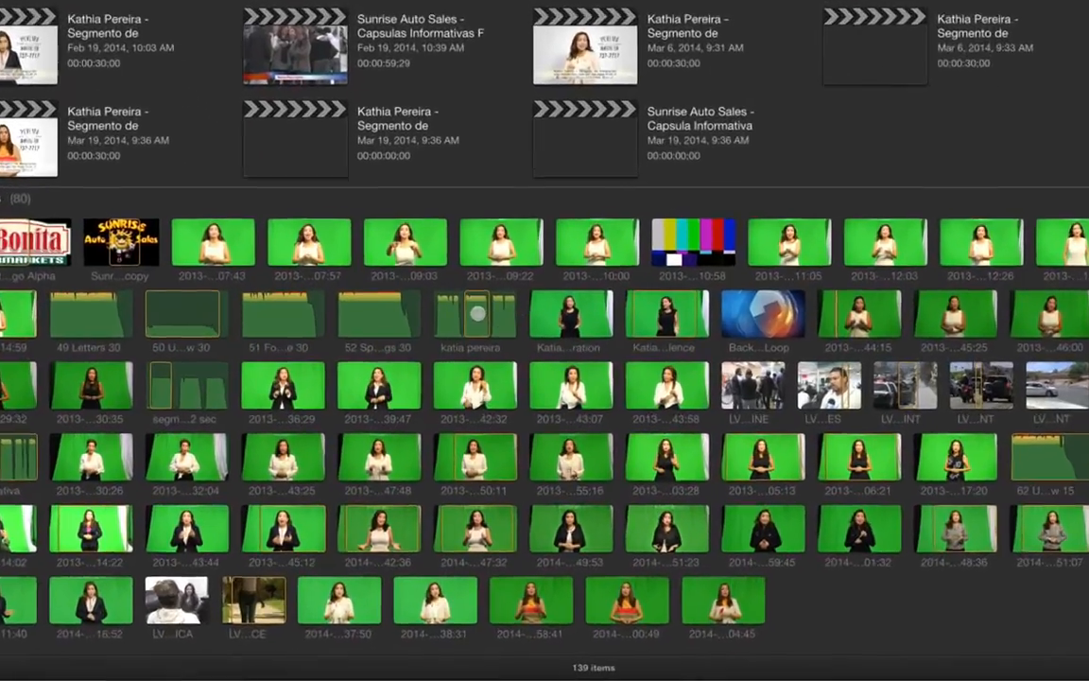
{"action": "left_click", "coordinate": [473, 418]}
{"action": "key", "text": "shift+i"}
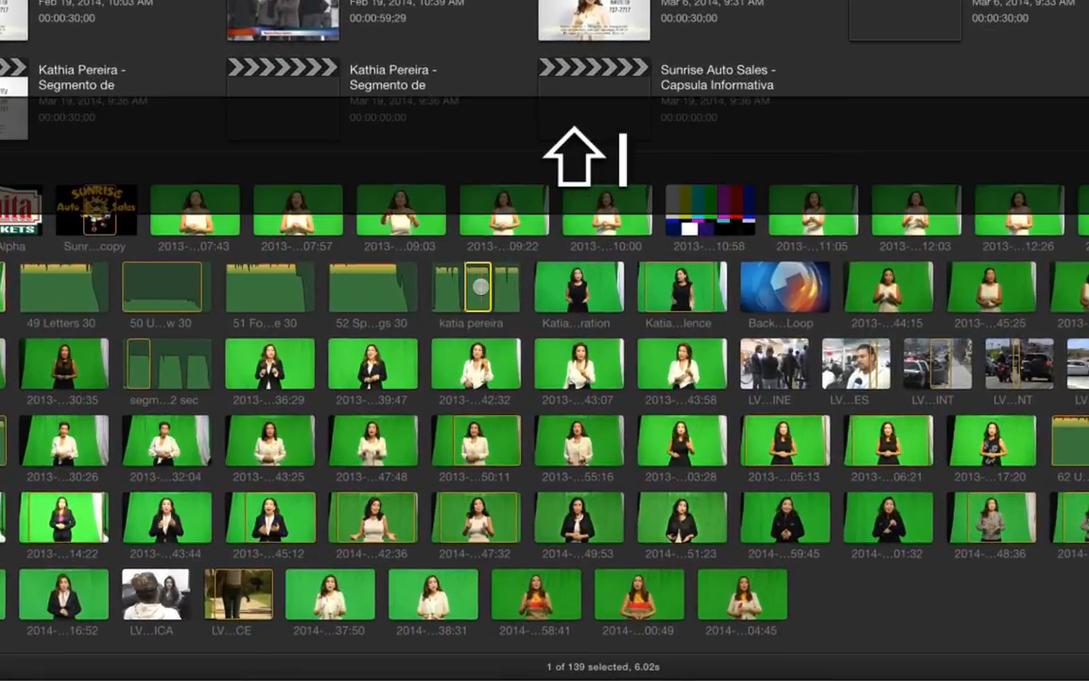
{"action": "key", "text": "i"}
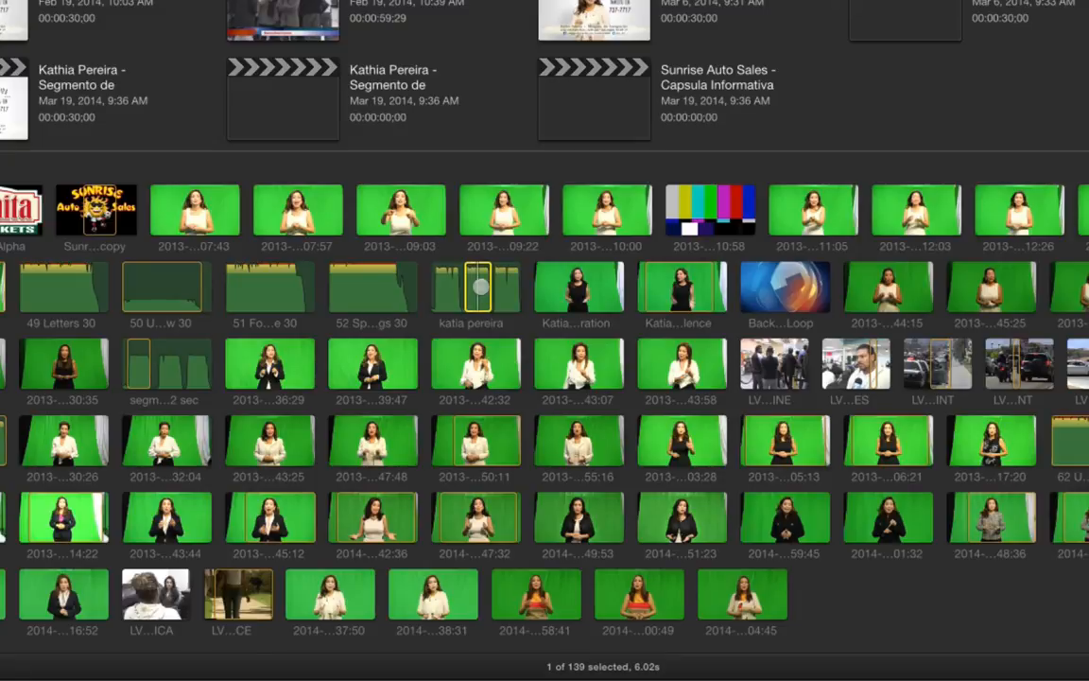
{"action": "key", "text": "k"}
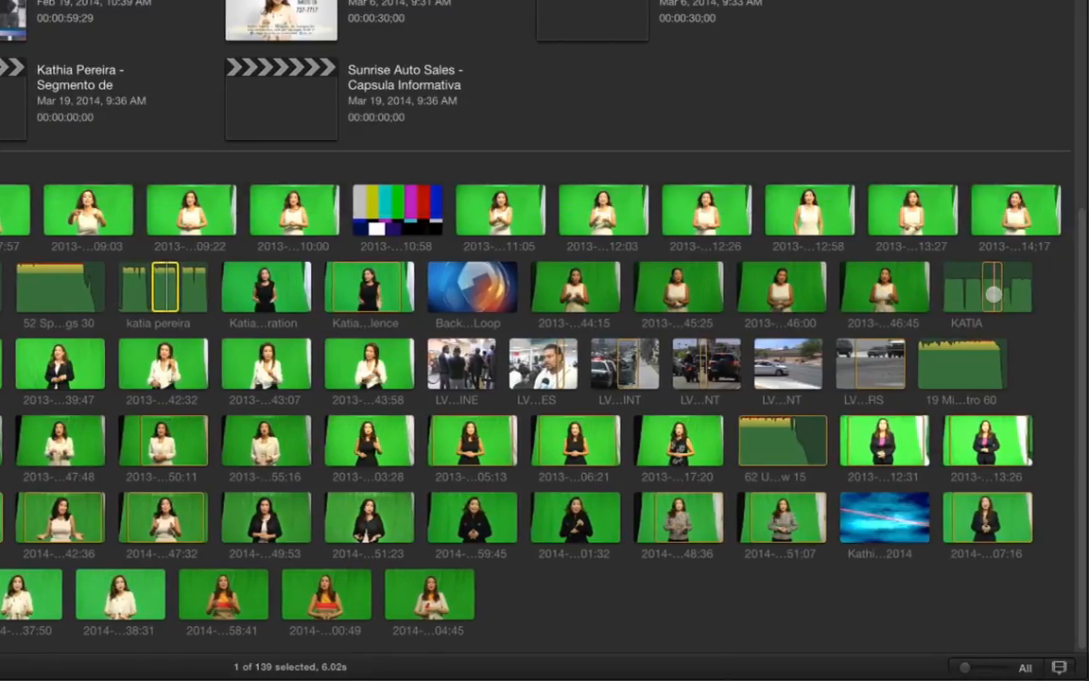
{"action": "left_click", "coordinate": [994, 294]}
{"action": "key", "text": "shift+i"}
{"action": "key", "text": "shift+l"}
{"action": "key", "text": "l"}
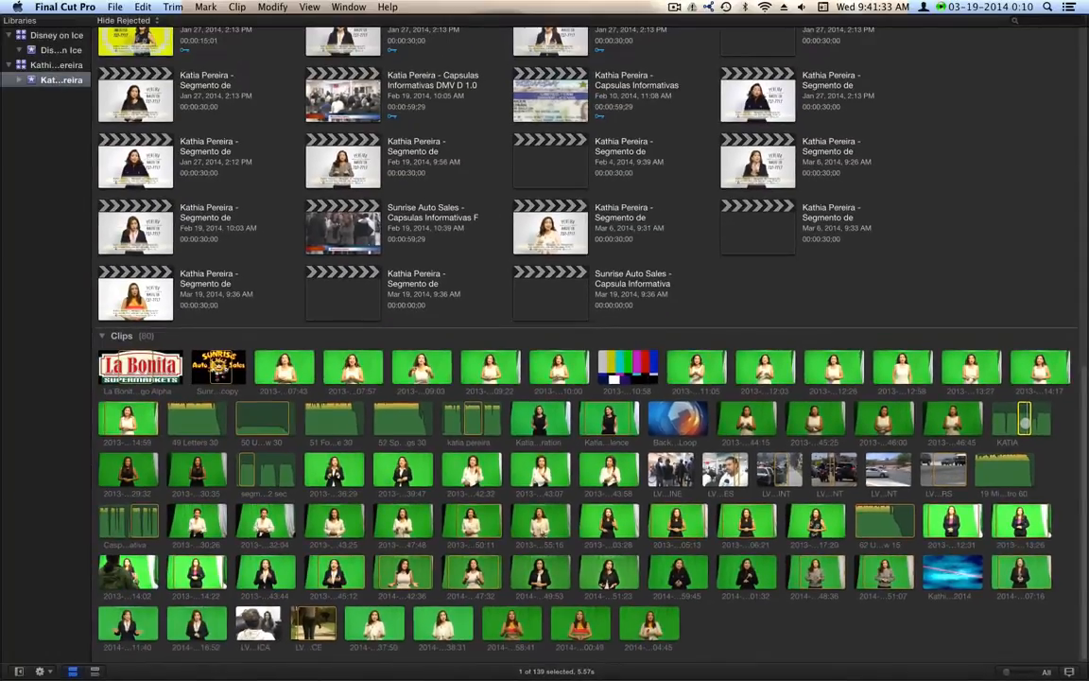
{"action": "key", "text": "k"}
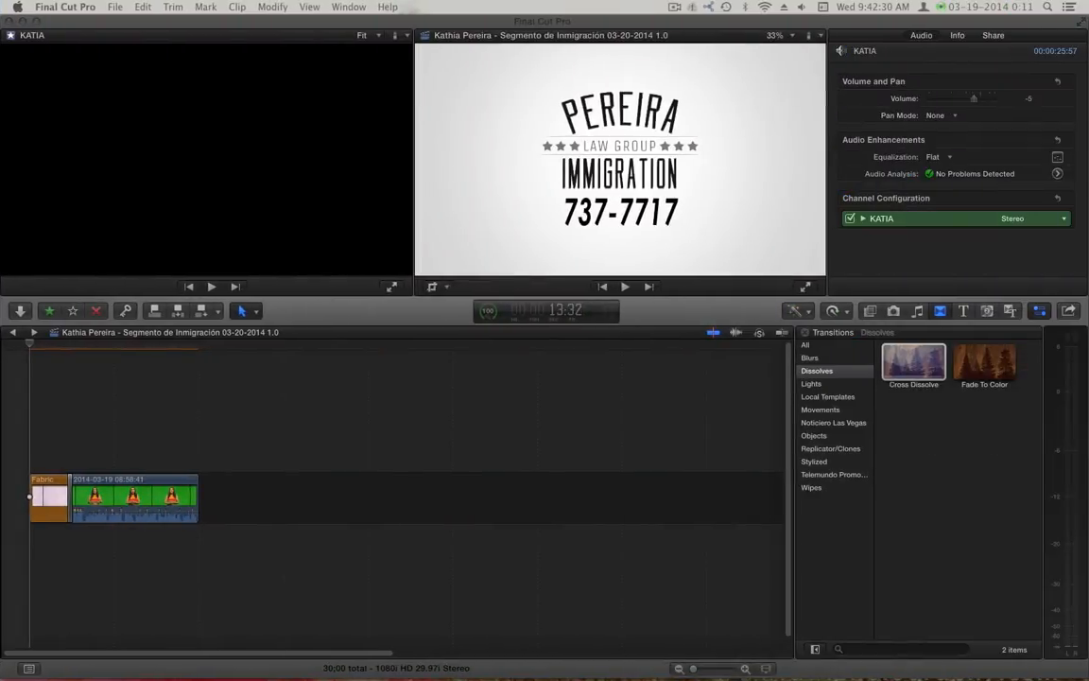
Add KATIA and '50 Until Now 30' below the storyline, review playback, then start a master file export
{"action": "left_click_drag", "start_coordinate": [53, 461], "coordinate": [32, 537]}
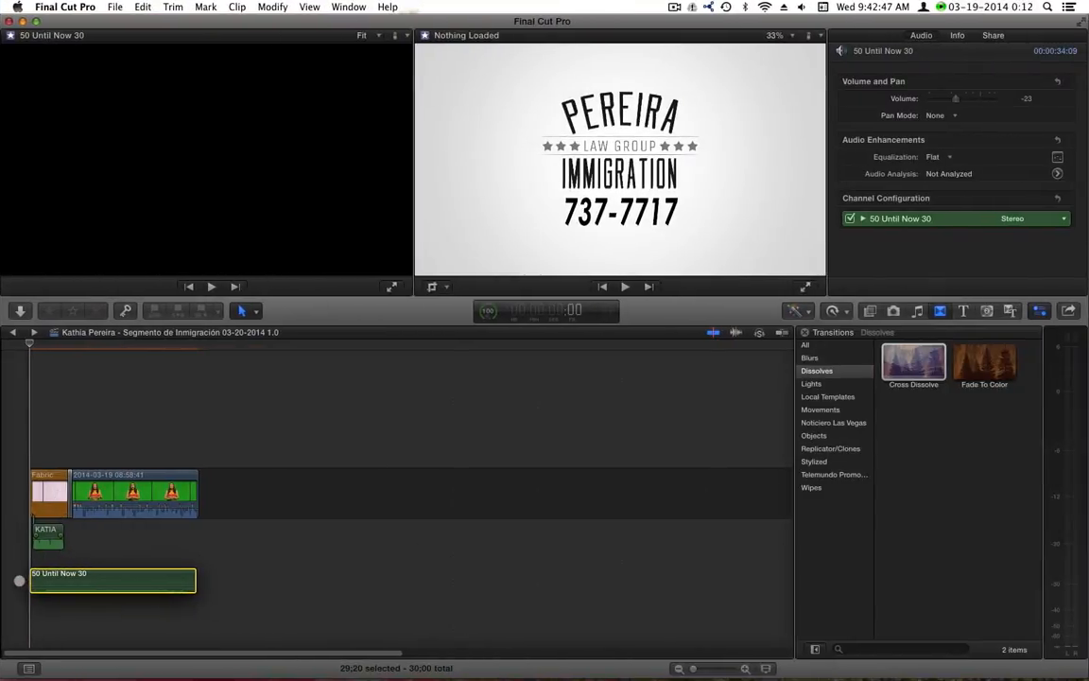
{"action": "left_click_drag", "start_coordinate": [19, 580], "coordinate": [19, 580]}
{"action": "mouse_move", "coordinate": [29, 345]}
{"action": "left_mouse_down"}
{"action": "mouse_move", "coordinate": [72, 345]}
{"action": "mouse_move", "coordinate": [29, 346]}
{"action": "left_mouse_up"}
{"action": "key", "text": "space"}
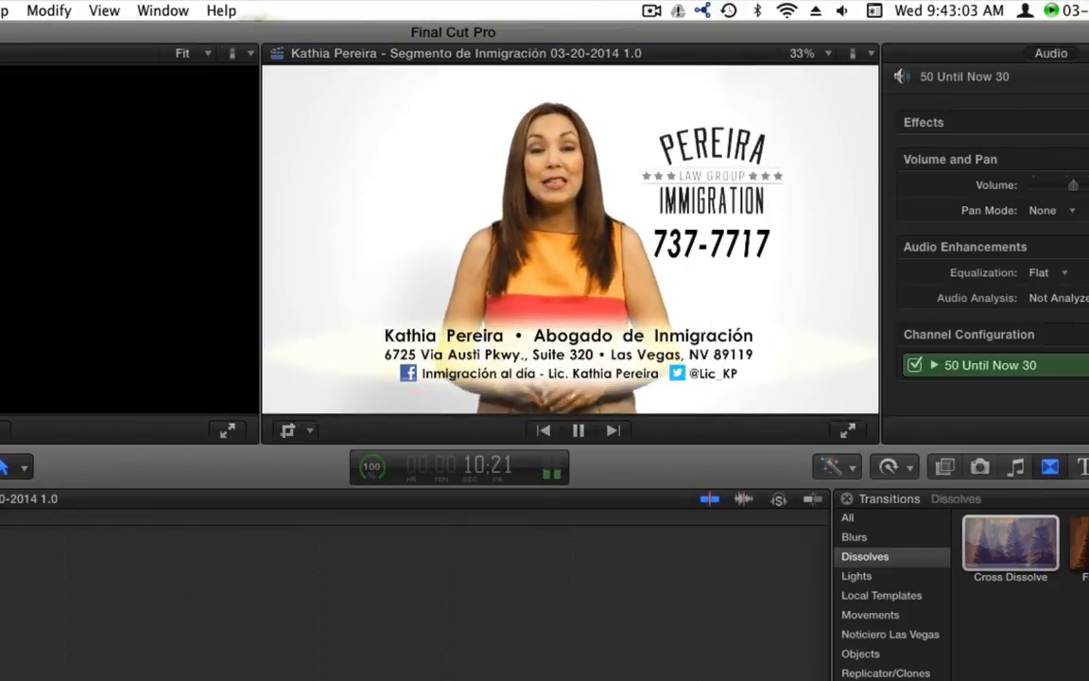
{"action": "key", "text": "space"}
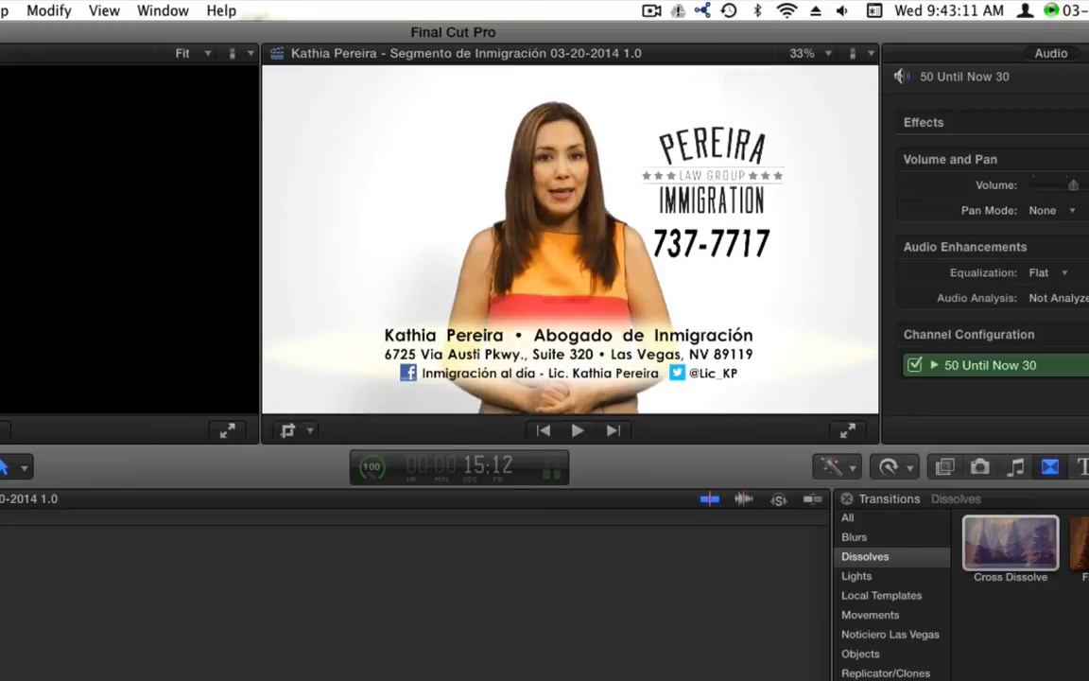
{"action": "key", "text": "super+e"}
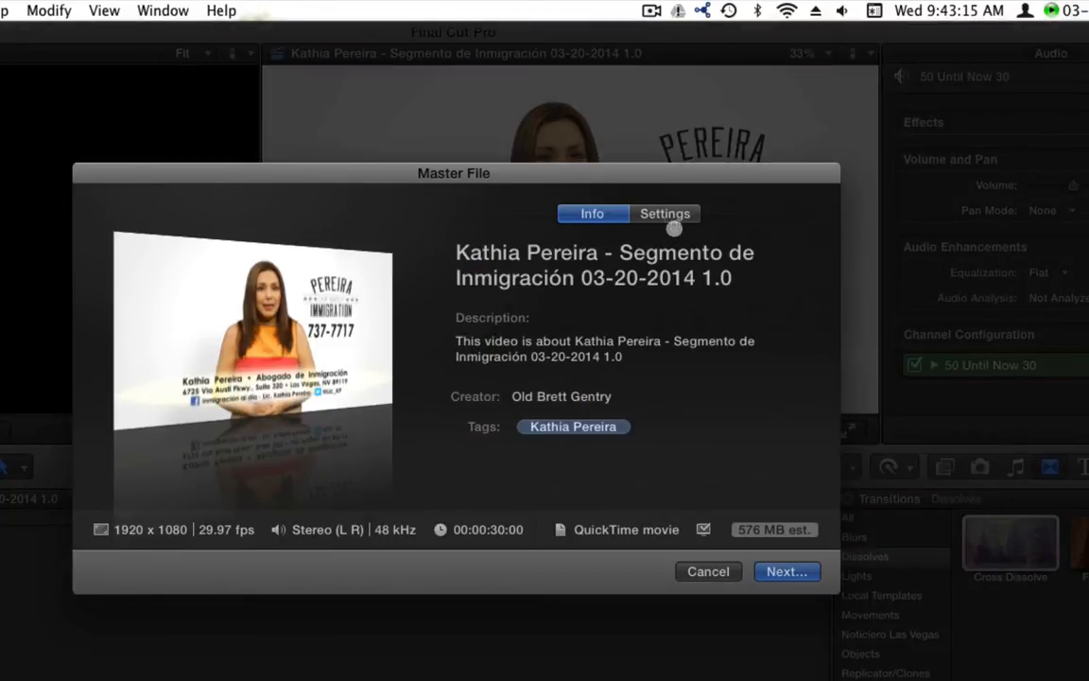
Export the master file with the XDCAM HD (35 Mbps) codec, saving it into Spot Transfers
{"action": "left_click", "coordinate": [668, 214]}
{"action": "left_click", "coordinate": [677, 329]}
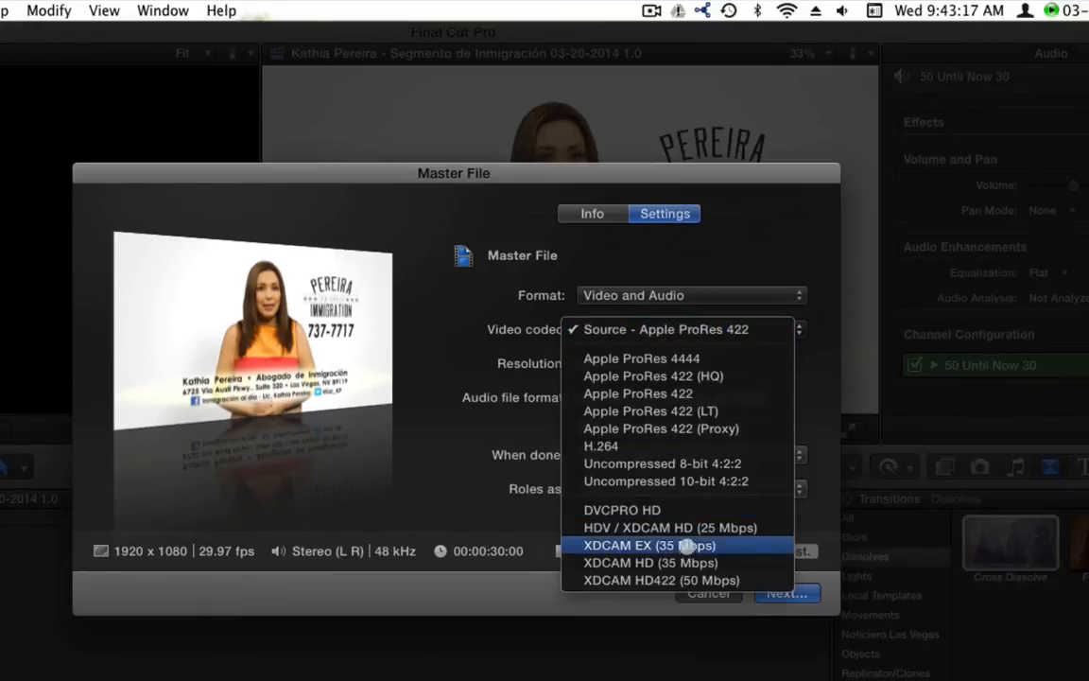
{"action": "left_click", "coordinate": [683, 562]}
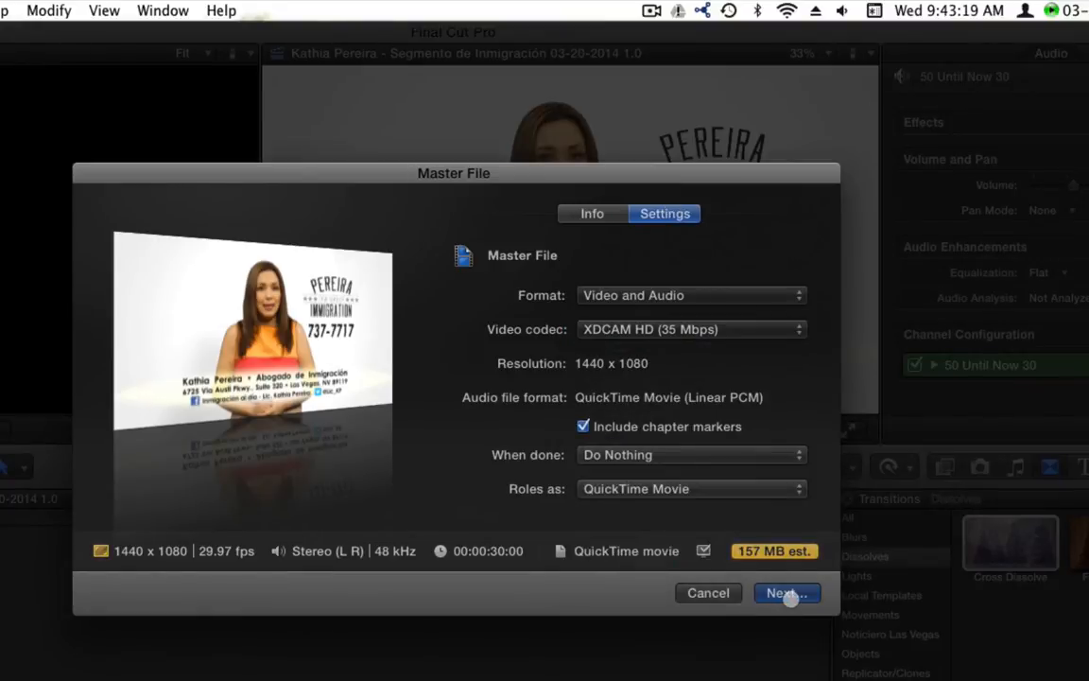
{"action": "left_click", "coordinate": [790, 594]}
{"action": "left_click", "coordinate": [603, 157]}
{"action": "left_click_drag", "start_coordinate": [591, 156], "coordinate": [685, 156]}
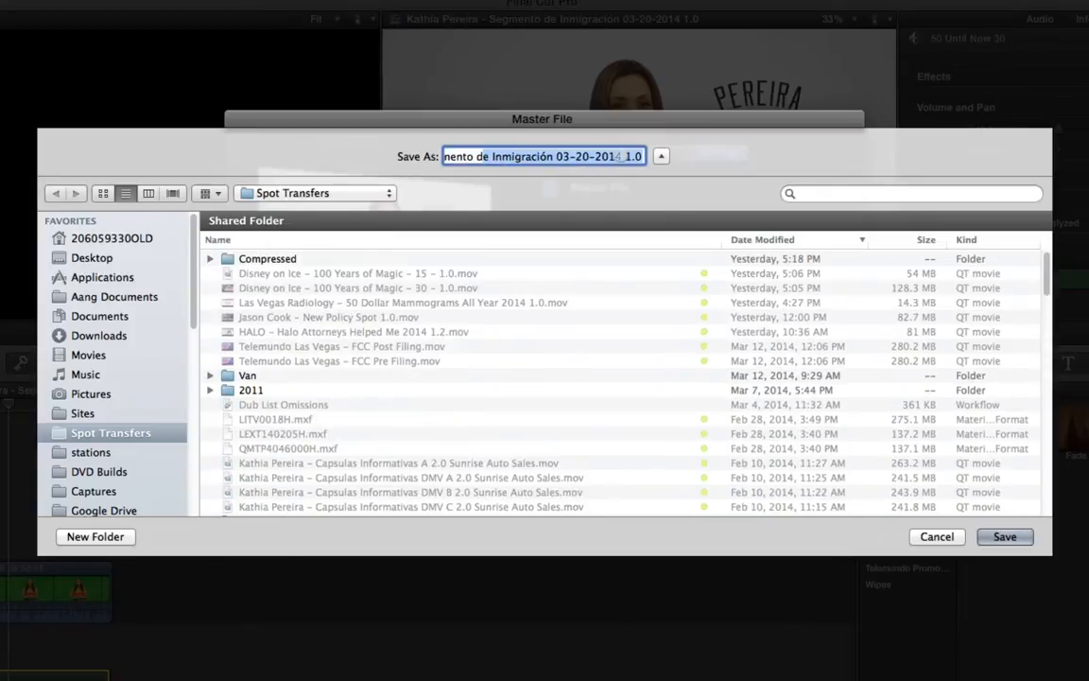
{"action": "key", "text": "Return"}
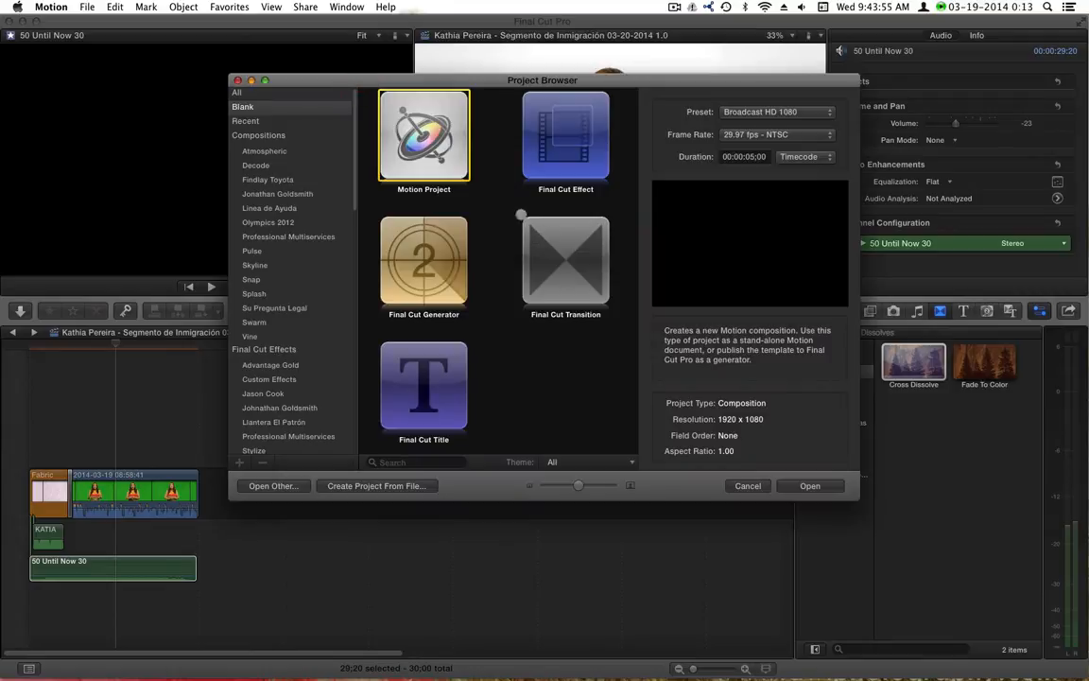
Create a new blank Final Cut Effect project at Broadcast HD 1080, 29.97 fps
{"action": "left_click", "coordinate": [546, 398]}
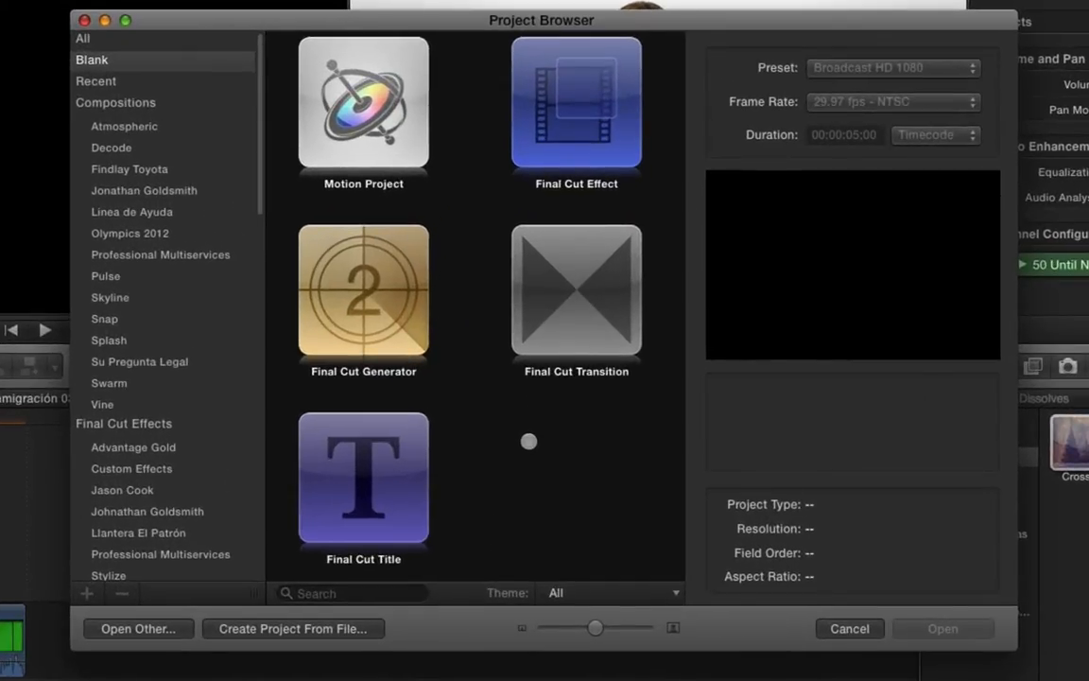
{"action": "left_click", "coordinate": [598, 101]}
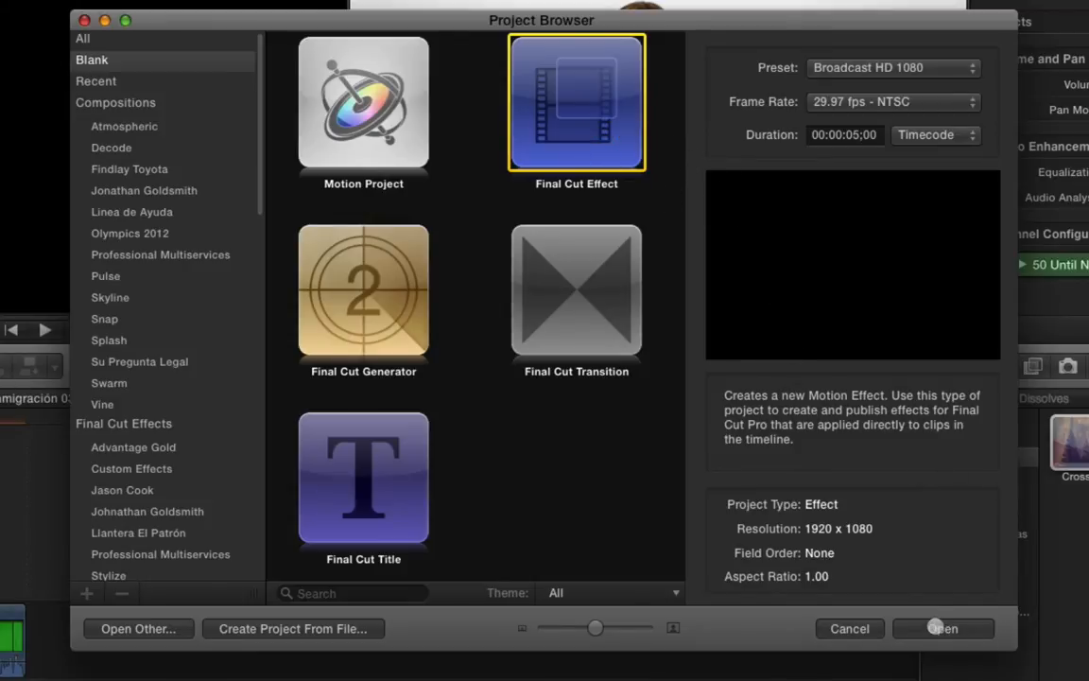
{"action": "left_click", "coordinate": [936, 628]}
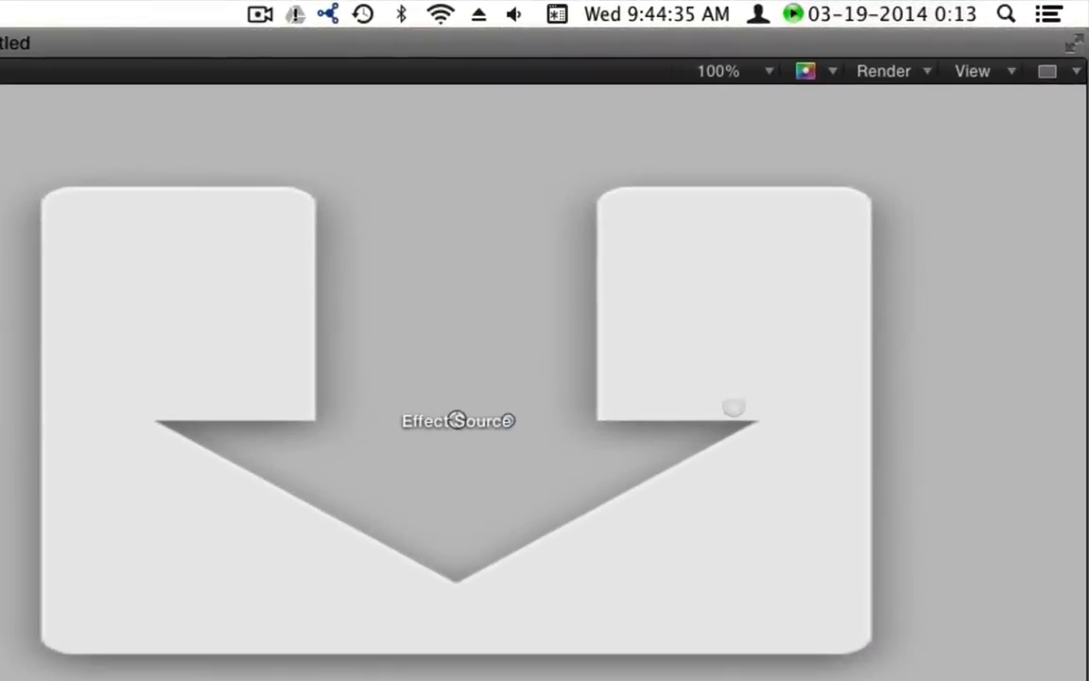
Set the canvas zoom to Fit so the whole template is in view
{"action": "left_click", "coordinate": [705, 72]}
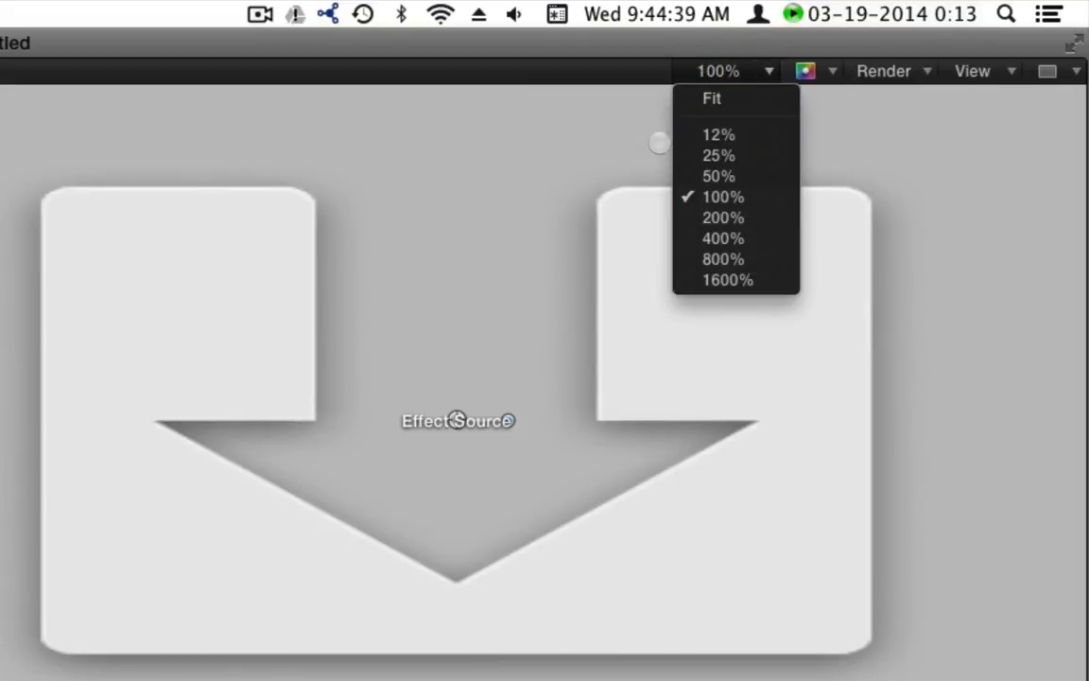
{"action": "left_click", "coordinate": [706, 100]}
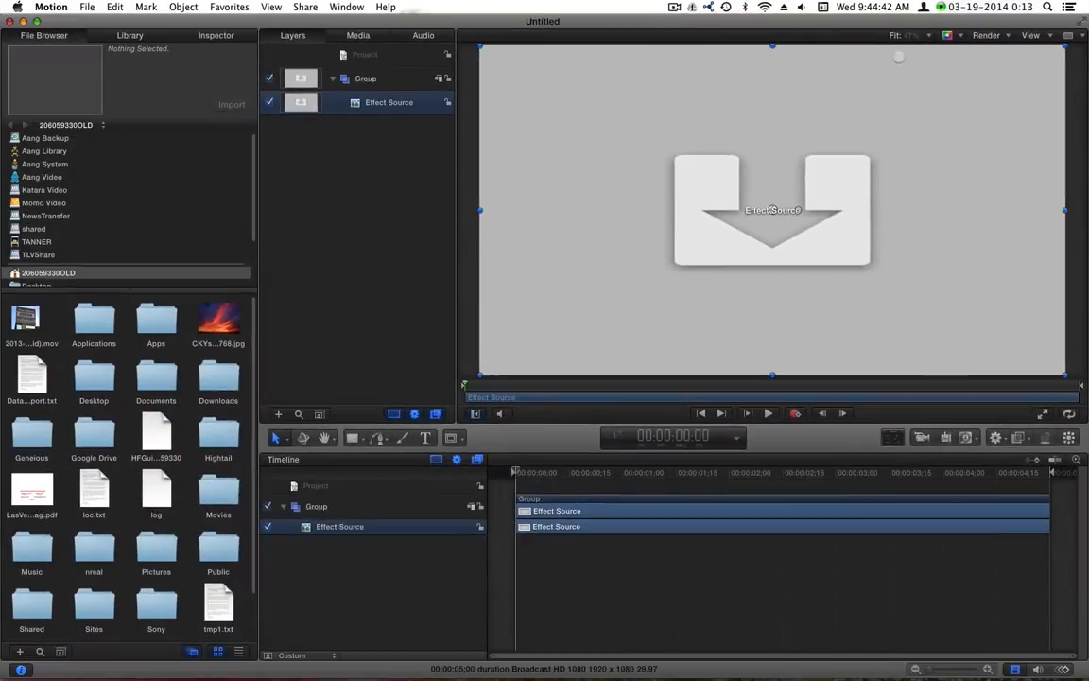
{"action": "left_click", "coordinate": [714, 70]}
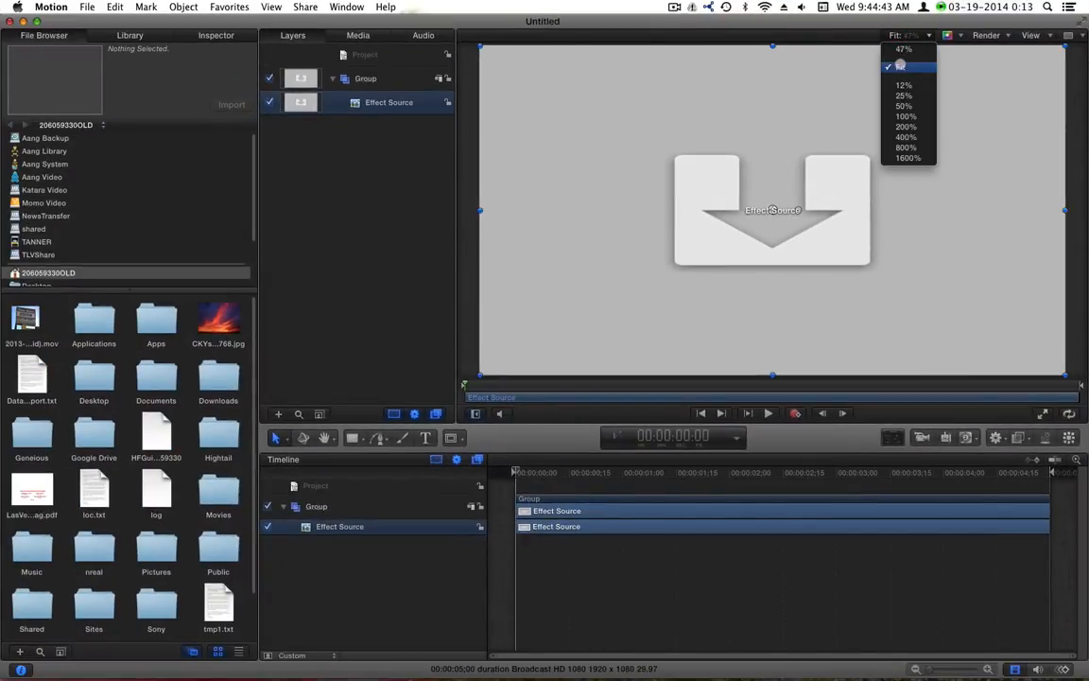
{"action": "left_click", "coordinate": [899, 66]}
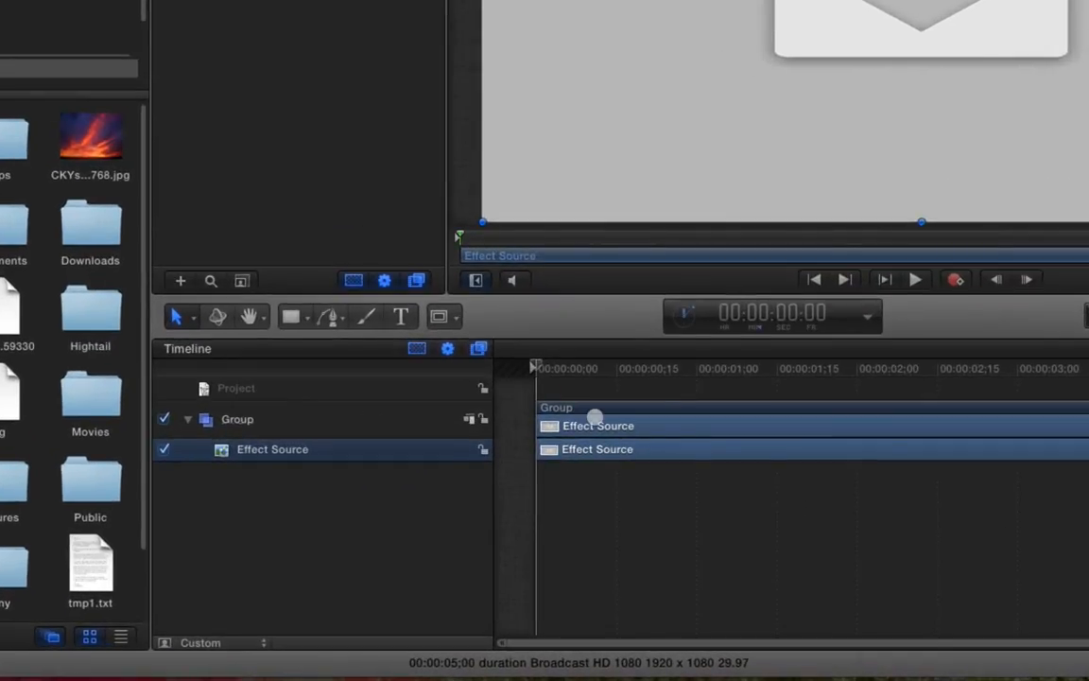
Scrub the template to 00:00:01:13 and 00:00:02:02, return to the start, and bring up Finder
{"action": "left_click_drag", "start_coordinate": [586, 370], "coordinate": [766, 369]}
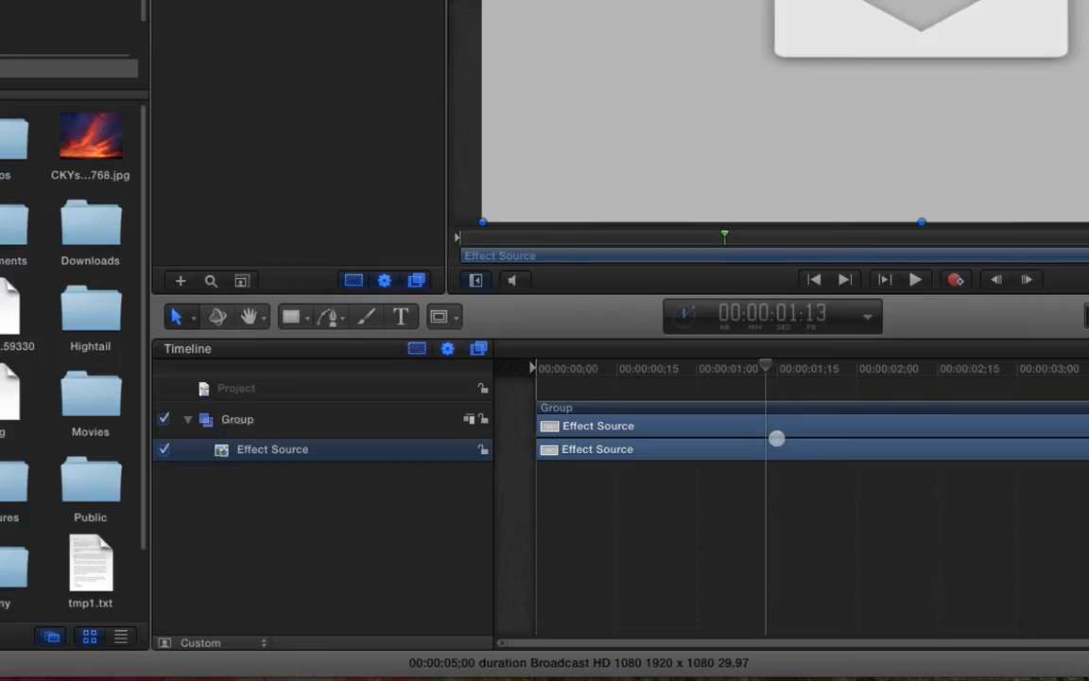
{"action": "left_click_drag", "start_coordinate": [792, 371], "coordinate": [866, 375]}
{"action": "left_click_drag", "start_coordinate": [735, 476], "coordinate": [492, 475]}
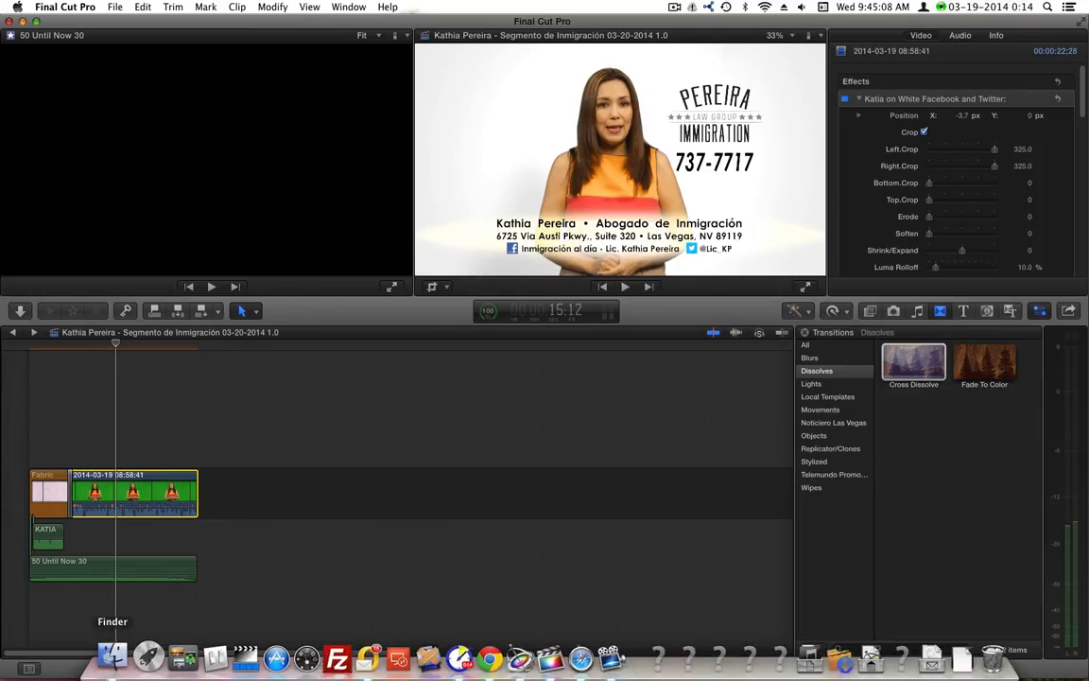
{"action": "left_click", "coordinate": [110, 655]}
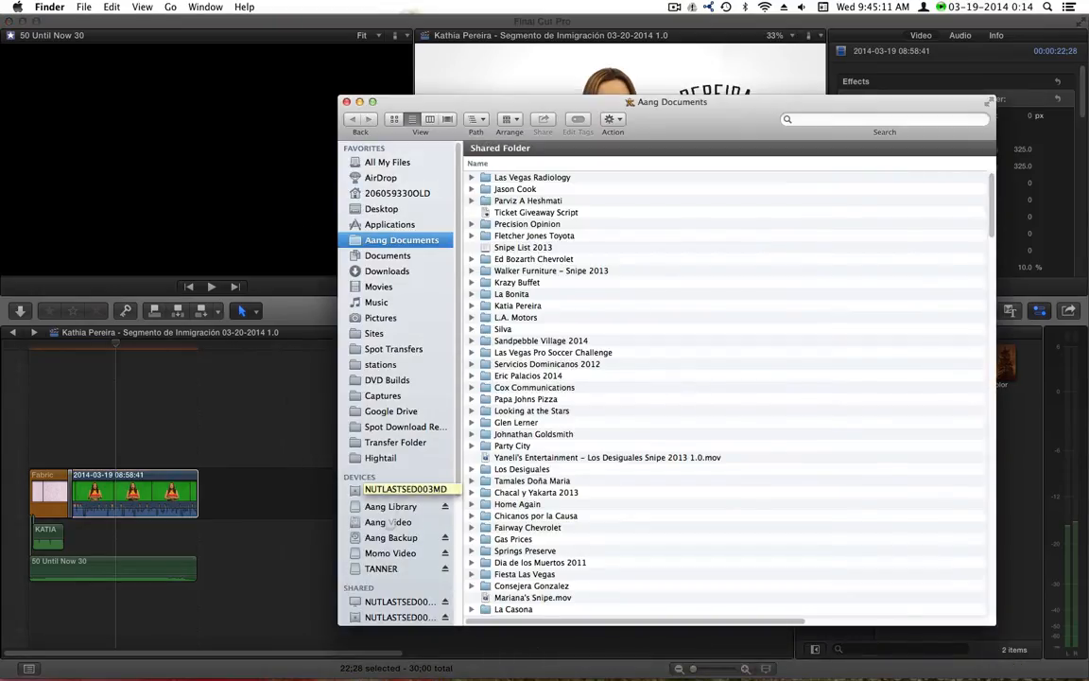
Open Aang Video > Final Cut Libraries and show the library package's contents
{"action": "left_click", "coordinate": [389, 522]}
{"action": "double_click", "coordinate": [526, 173]}
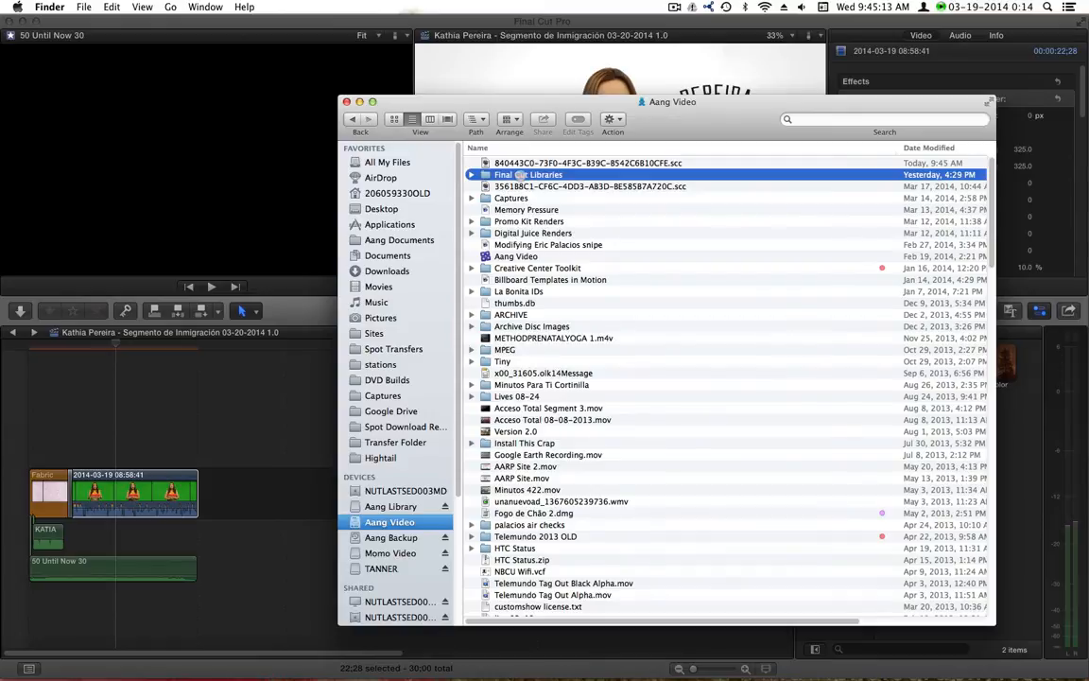
{"action": "right_click", "coordinate": [521, 164]}
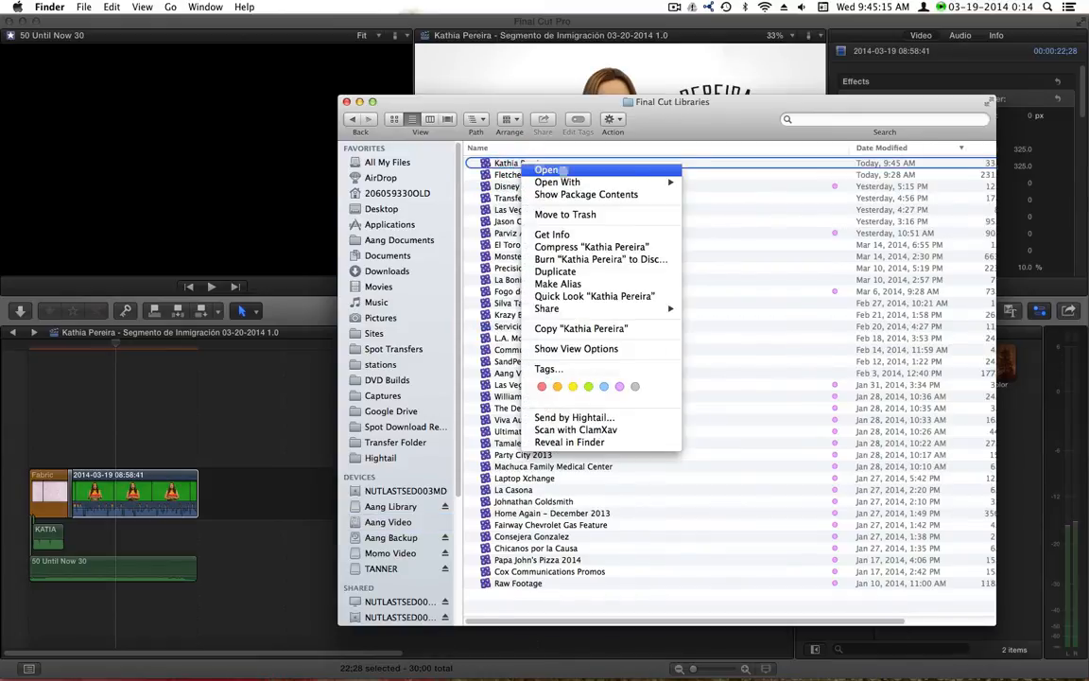
{"action": "left_click", "coordinate": [572, 194]}
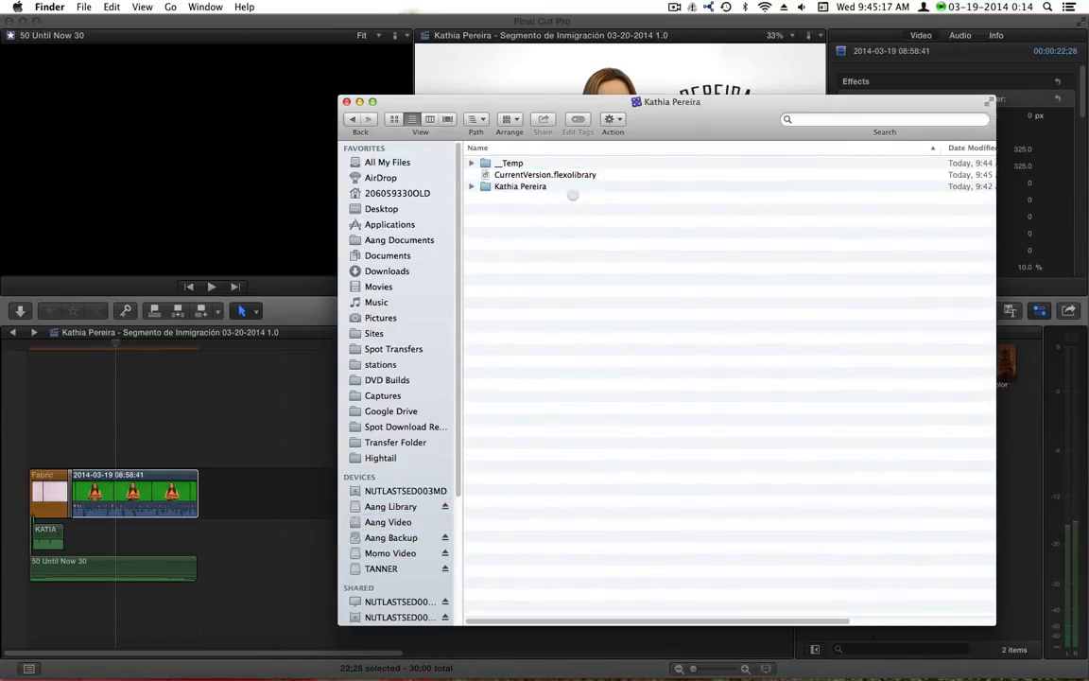
{"action": "double_click", "coordinate": [506, 185]}
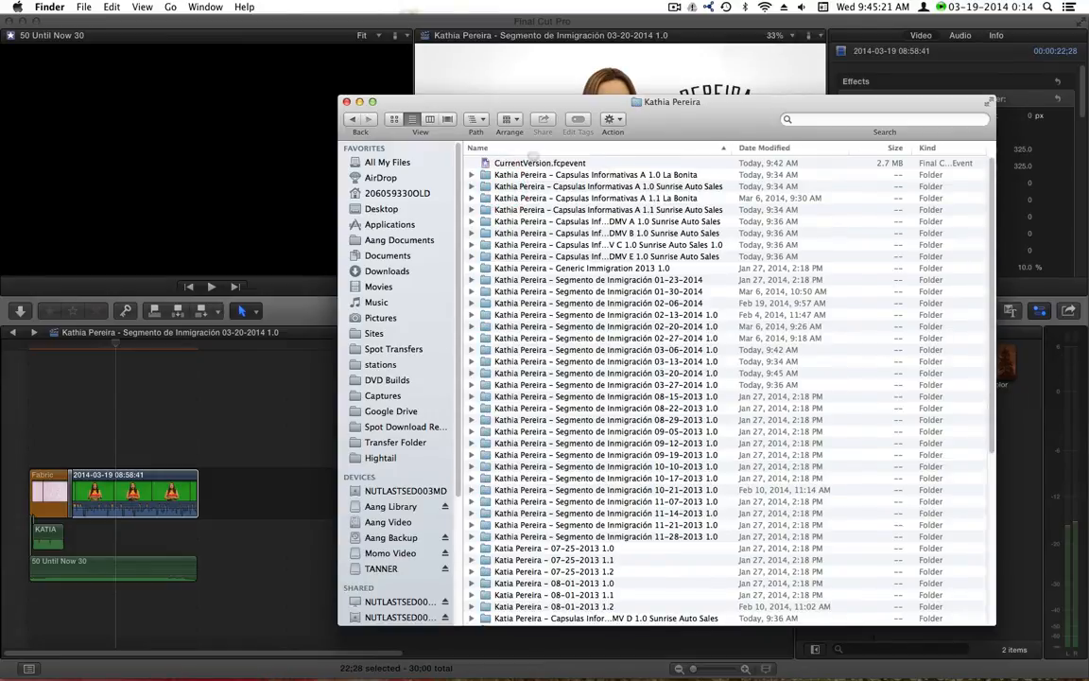
{"action": "left_click", "coordinate": [351, 120]}
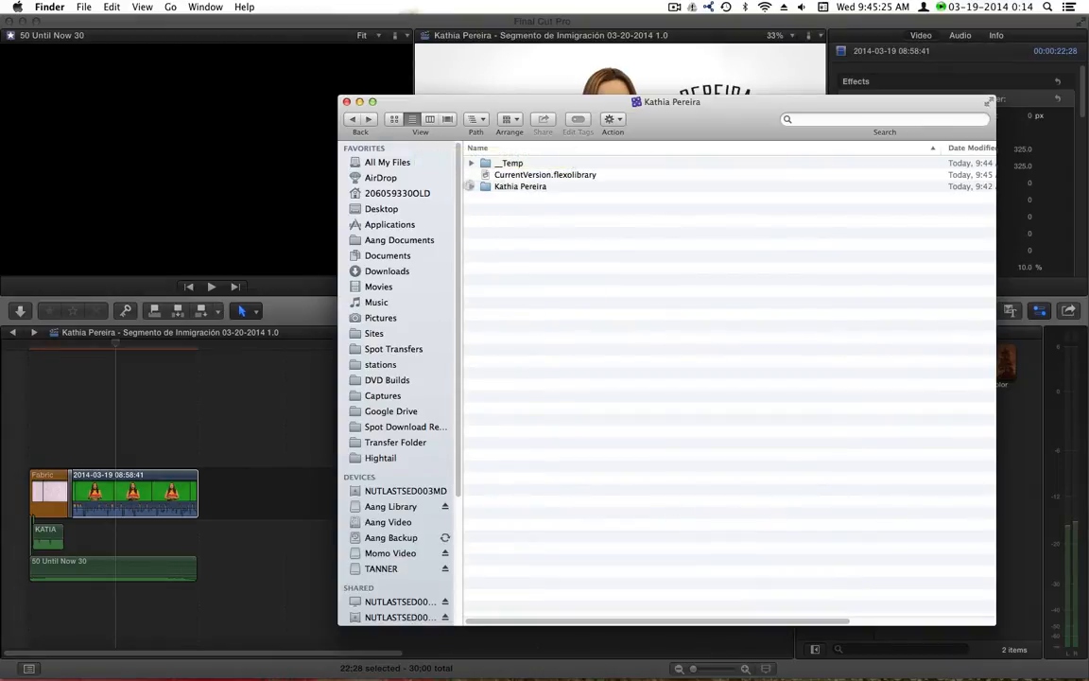
Open the event's Original Media folder sorted newest first, locate the 08_58_41 clip, and return to Motion
{"action": "left_click", "coordinate": [470, 187]}
{"action": "scroll", "coordinate": [529, 331], "scroll_direction": "down", "scroll_amount": 10}
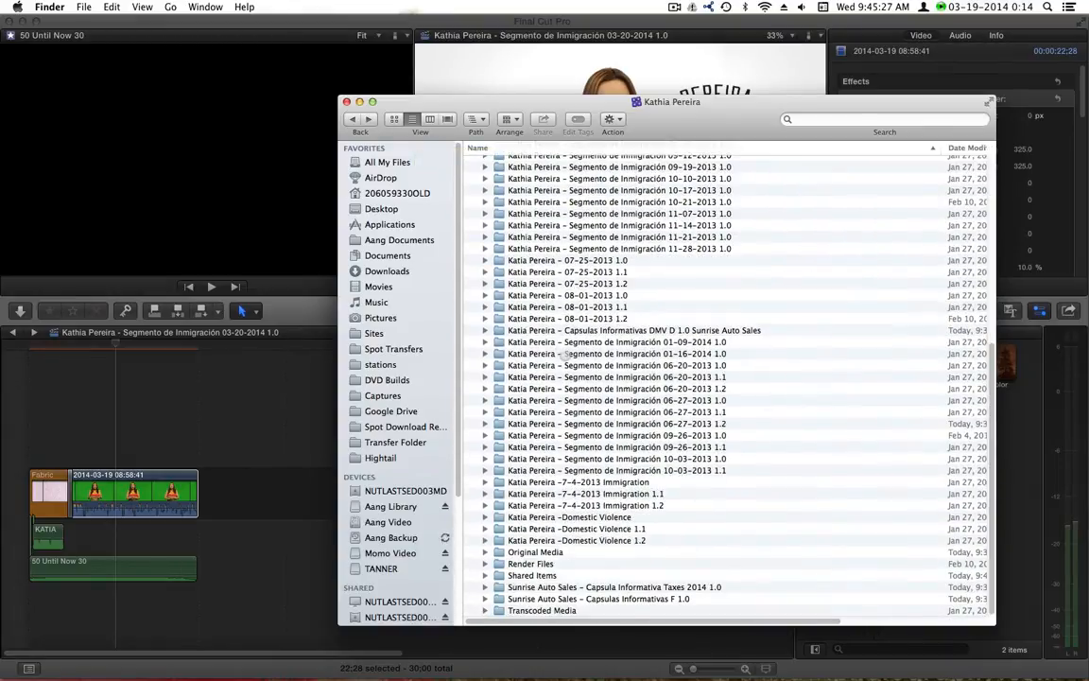
{"action": "double_click", "coordinate": [518, 552]}
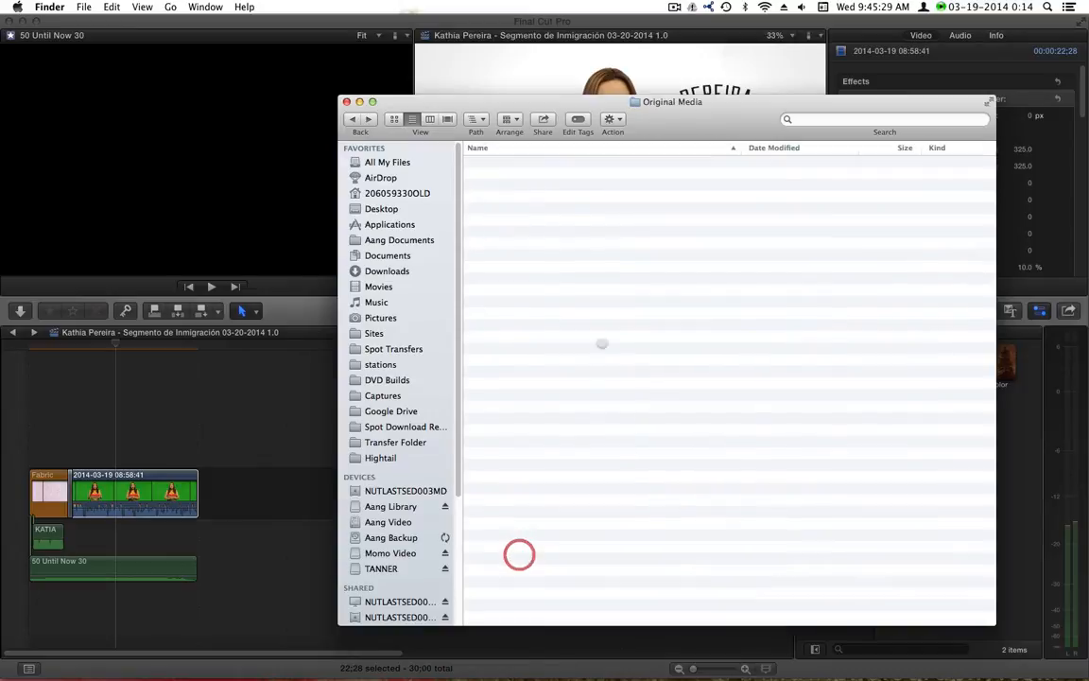
{"action": "left_click", "coordinate": [787, 147]}
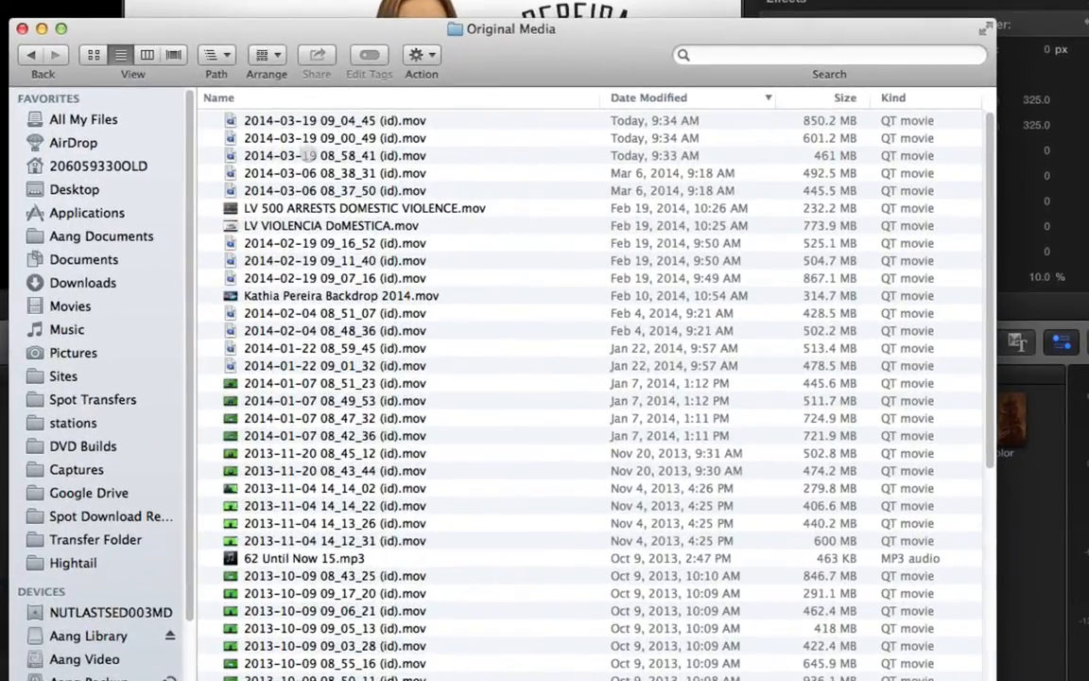
{"action": "right_click", "coordinate": [307, 155]}
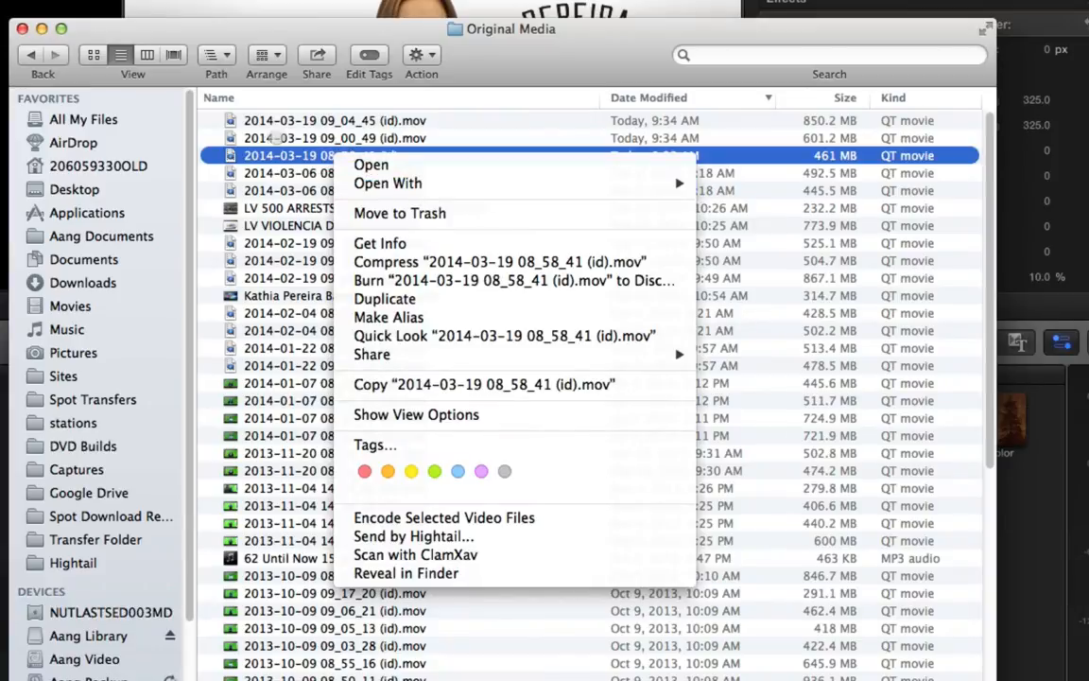
{"action": "left_click", "coordinate": [273, 148]}
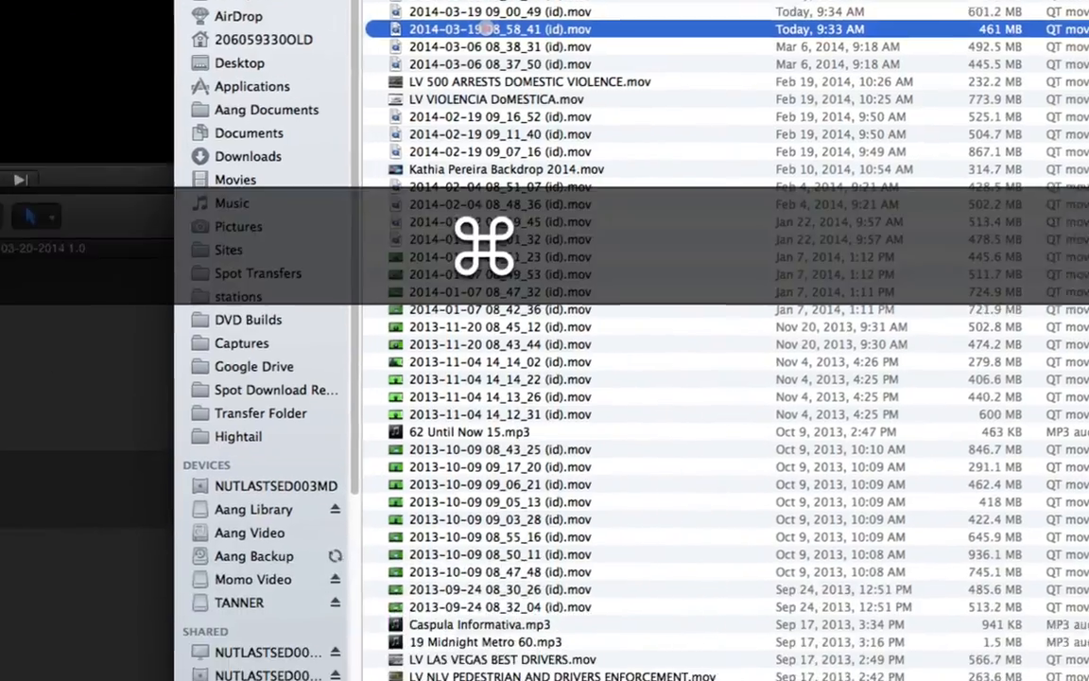
{"action": "key", "text": "super+Tab"}
{"action": "key", "text": "super+Tab"}
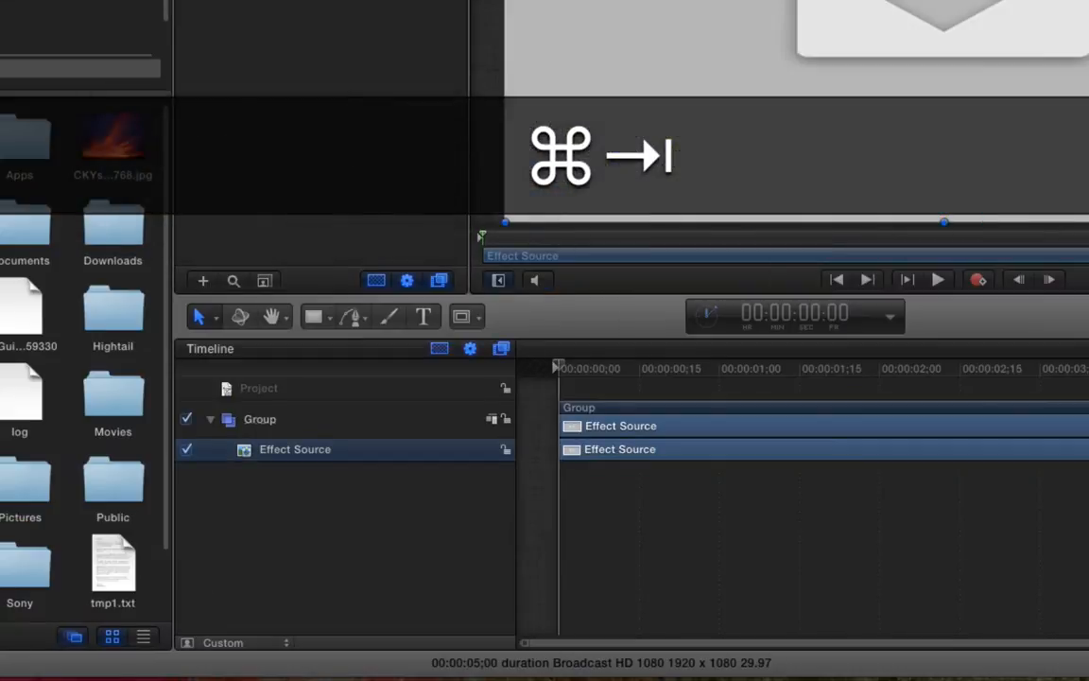
{"action": "left_click_drag", "start_coordinate": [394, 411], "coordinate": [341, 399]}
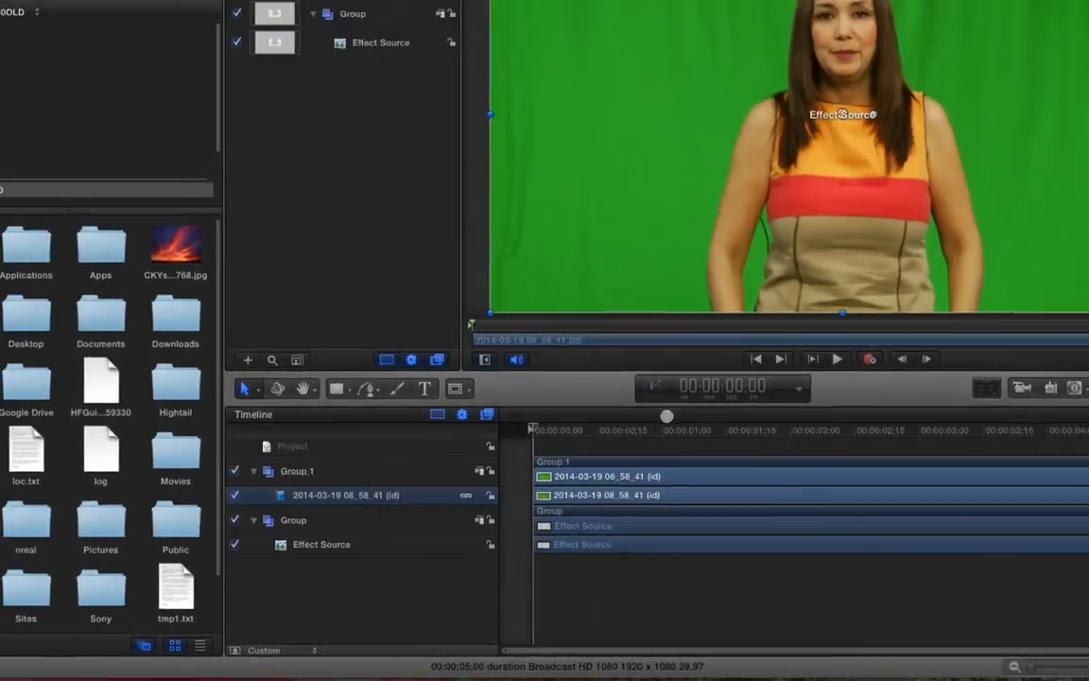
{"action": "left_click", "coordinate": [794, 368]}
{"action": "left_click_drag", "start_coordinate": [687, 475], "coordinate": [861, 478]}
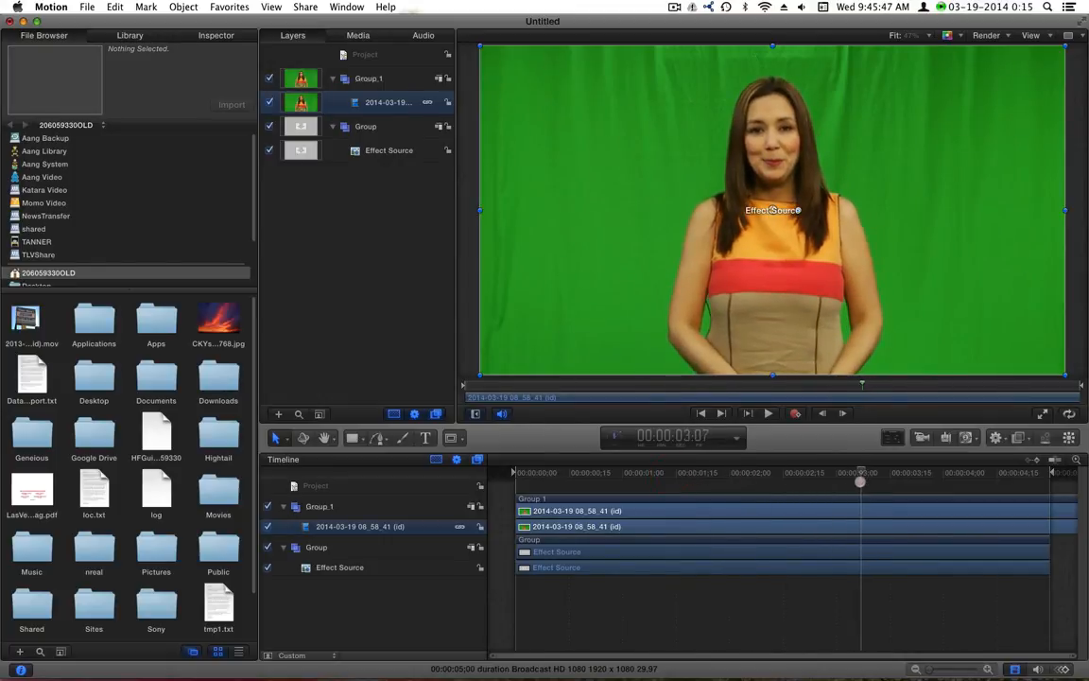
{"action": "left_click_drag", "start_coordinate": [860, 479], "coordinate": [626, 469]}
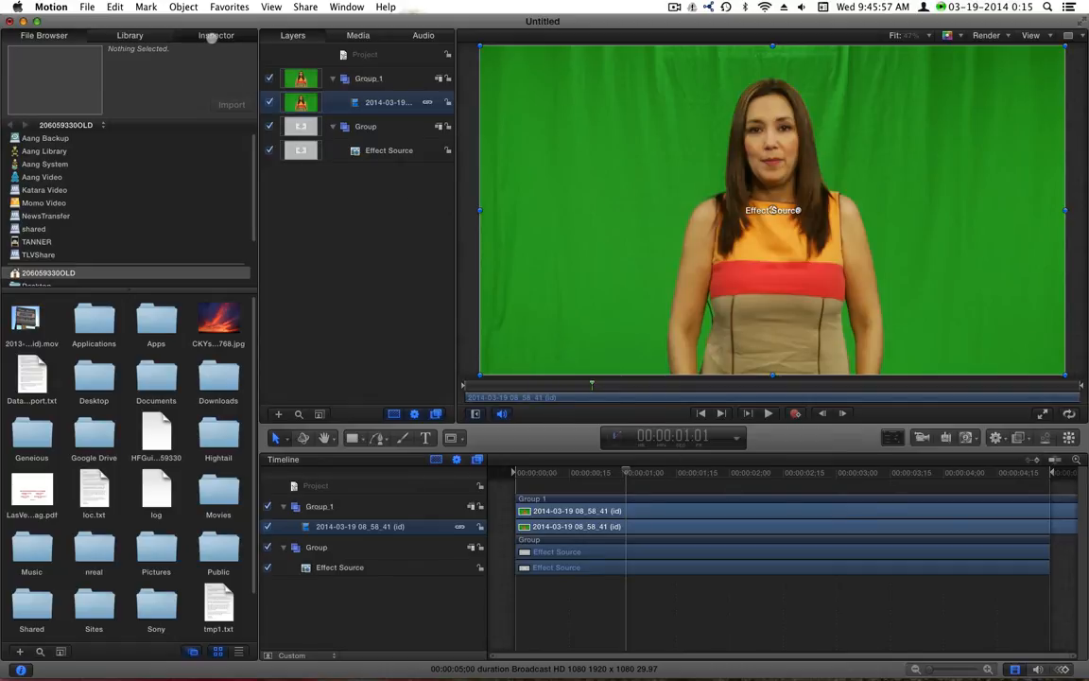
{"action": "left_click", "coordinate": [216, 35]}
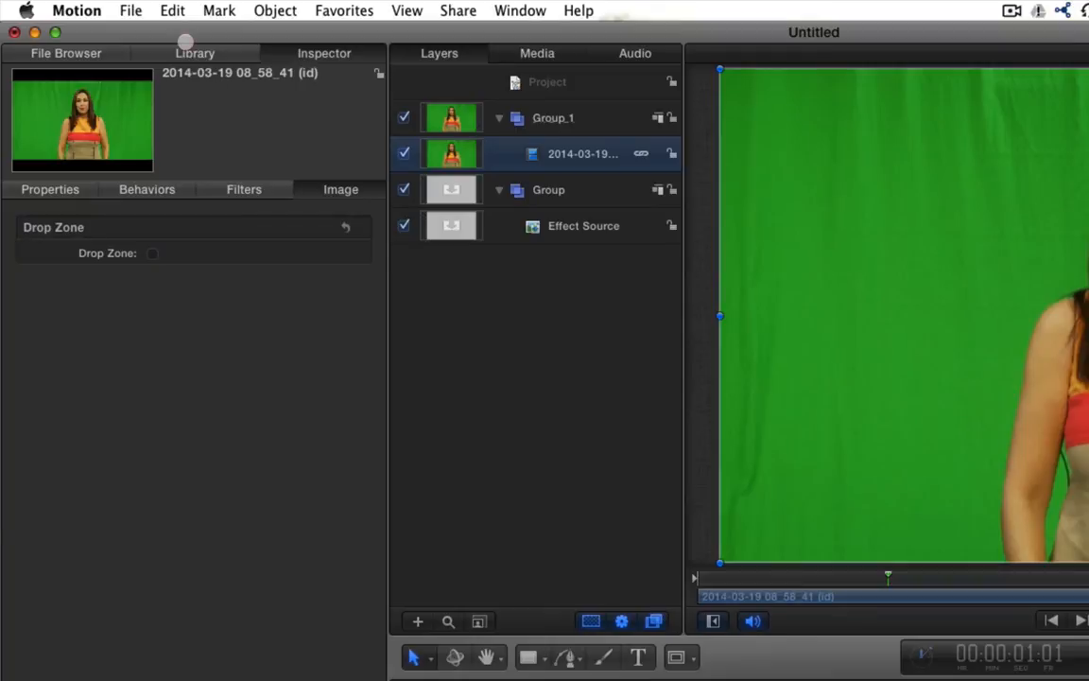
Apply the Library's Filters > Keying > Keyer to the presenter clip layer to remove the green
{"action": "left_click", "coordinate": [192, 53]}
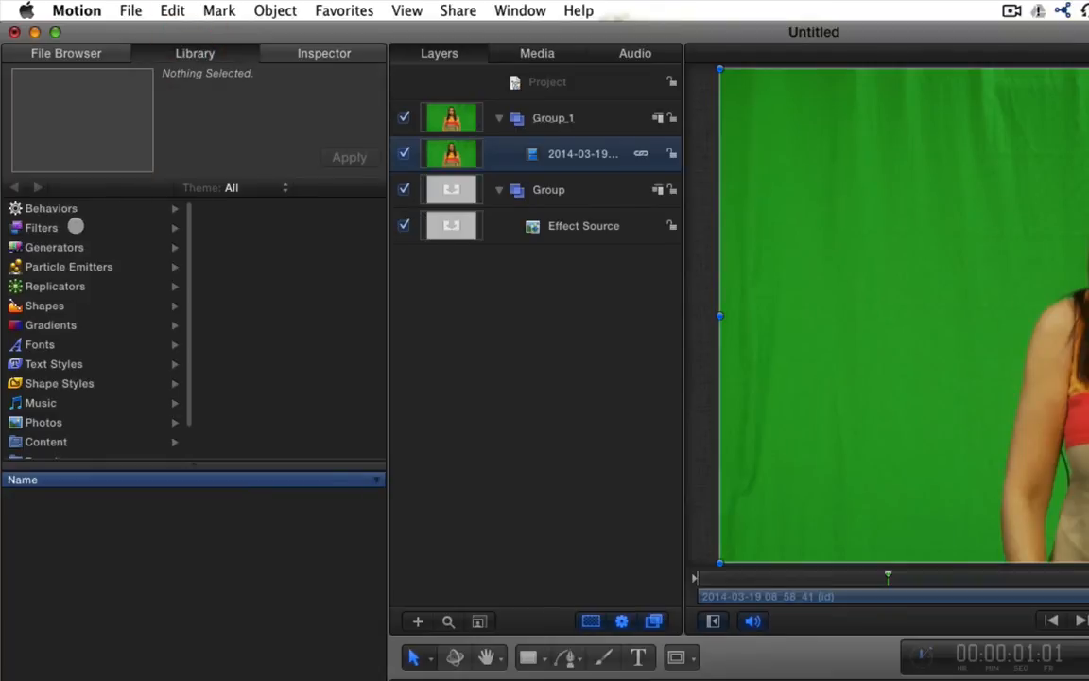
{"action": "left_click", "coordinate": [36, 228]}
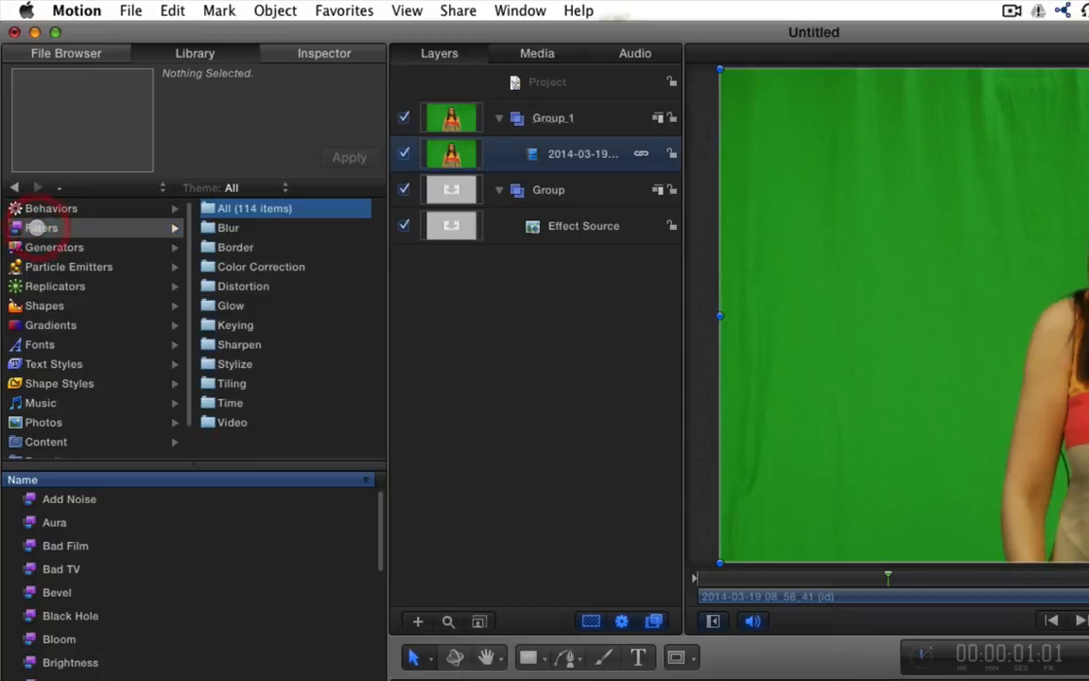
{"action": "left_click", "coordinate": [234, 326]}
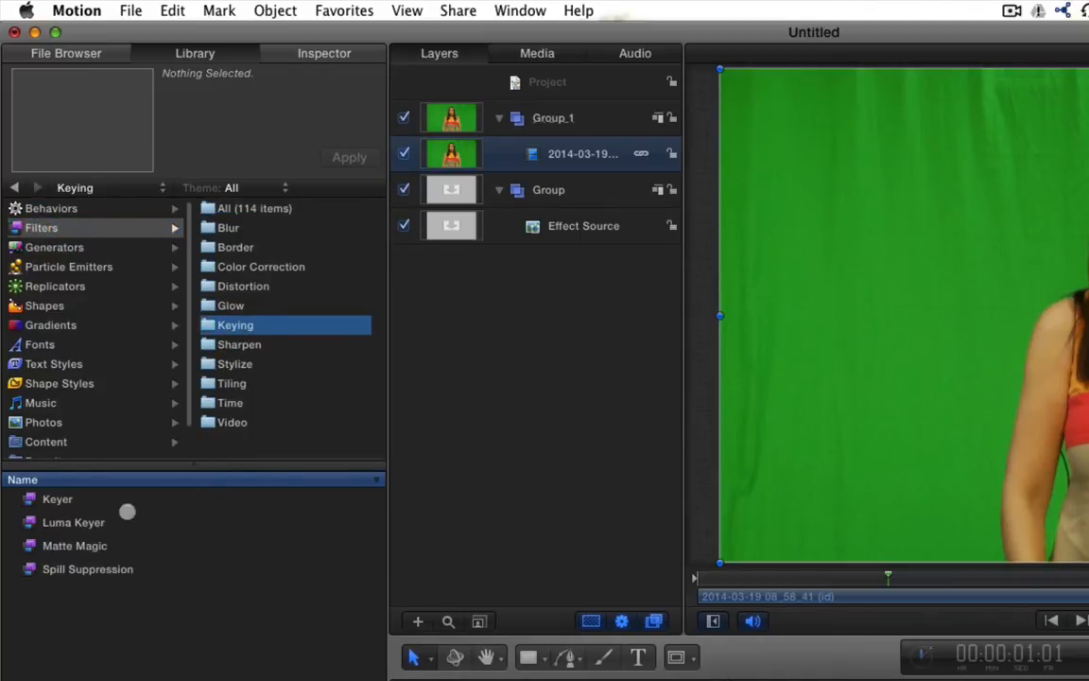
{"action": "left_click", "coordinate": [44, 501]}
{"action": "left_click_drag", "start_coordinate": [38, 499], "coordinate": [577, 680]}
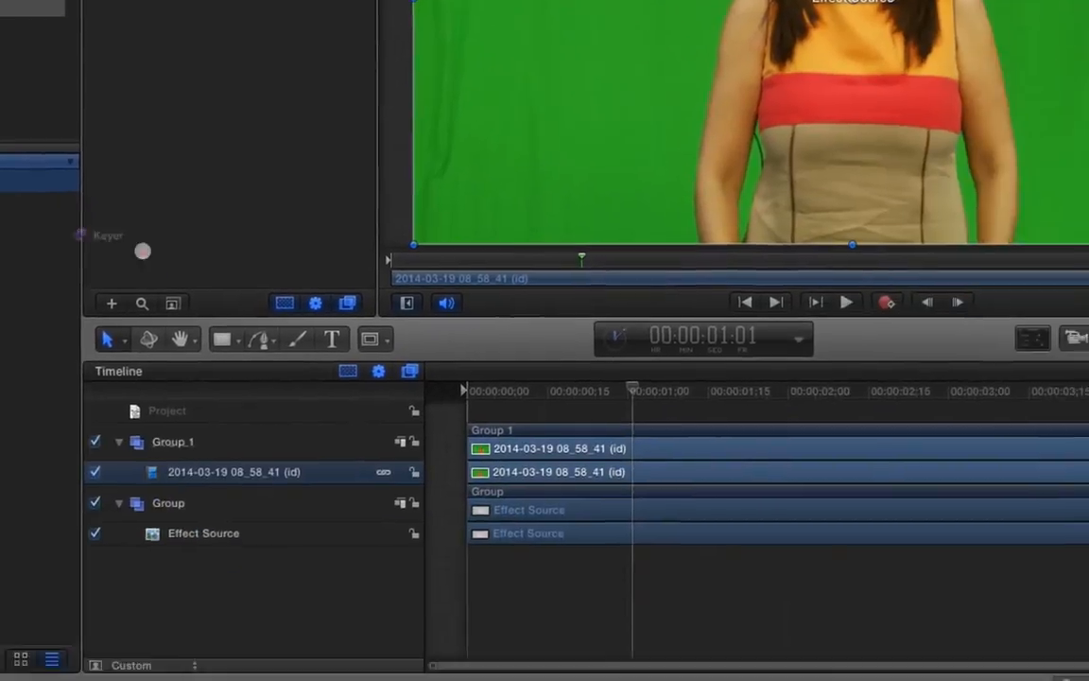
{"action": "left_click_drag", "start_coordinate": [248, 449], "coordinate": [246, 449]}
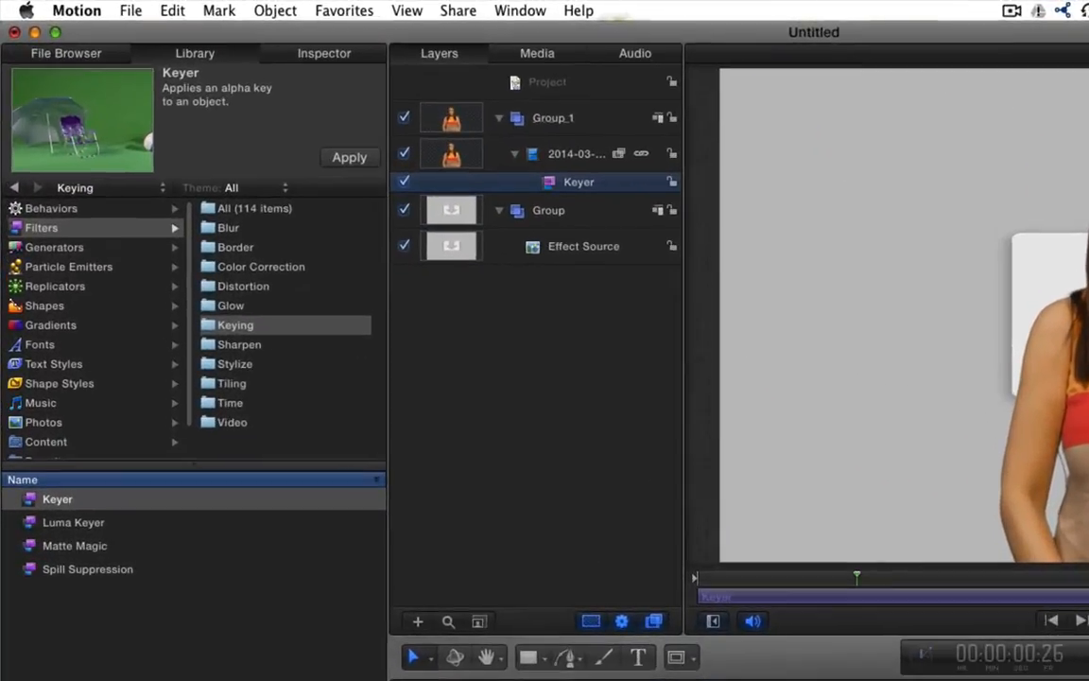
{"action": "key", "text": "Up"}
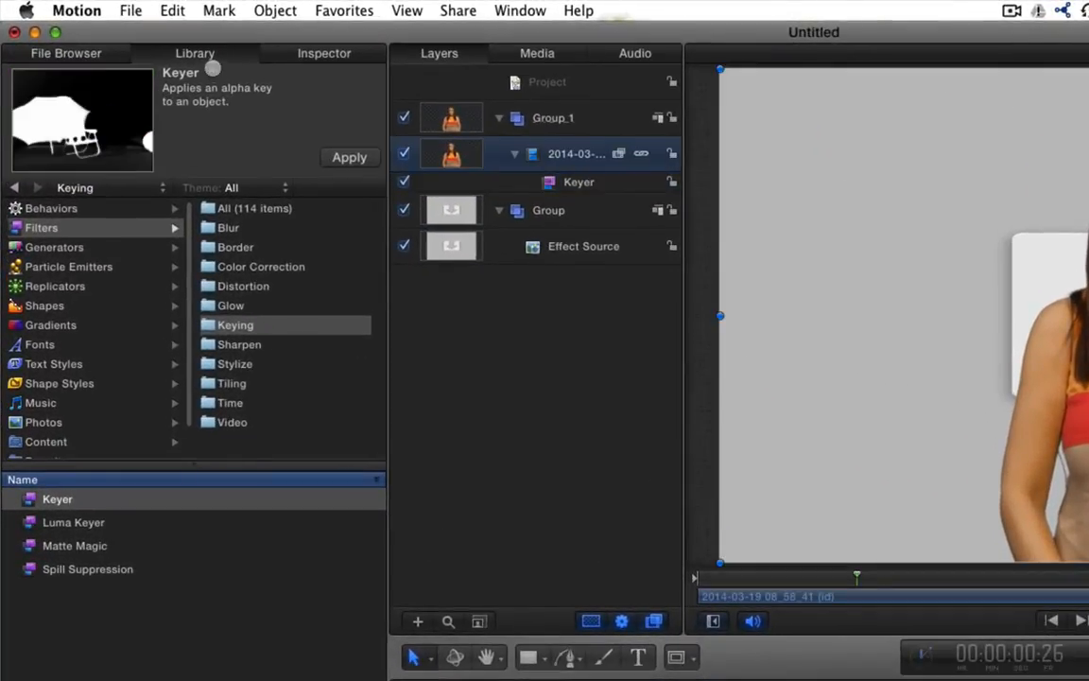
Enable a drop shadow on the presenter clip and set an initial 243° angle
{"action": "left_click", "coordinate": [282, 53]}
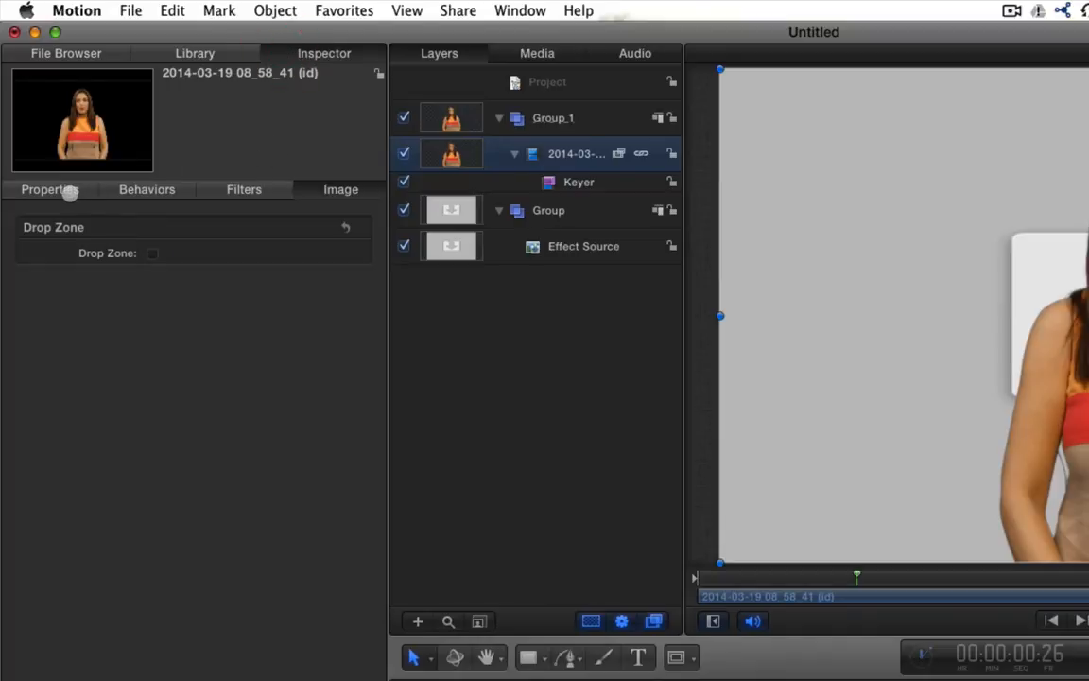
{"action": "left_click", "coordinate": [71, 183]}
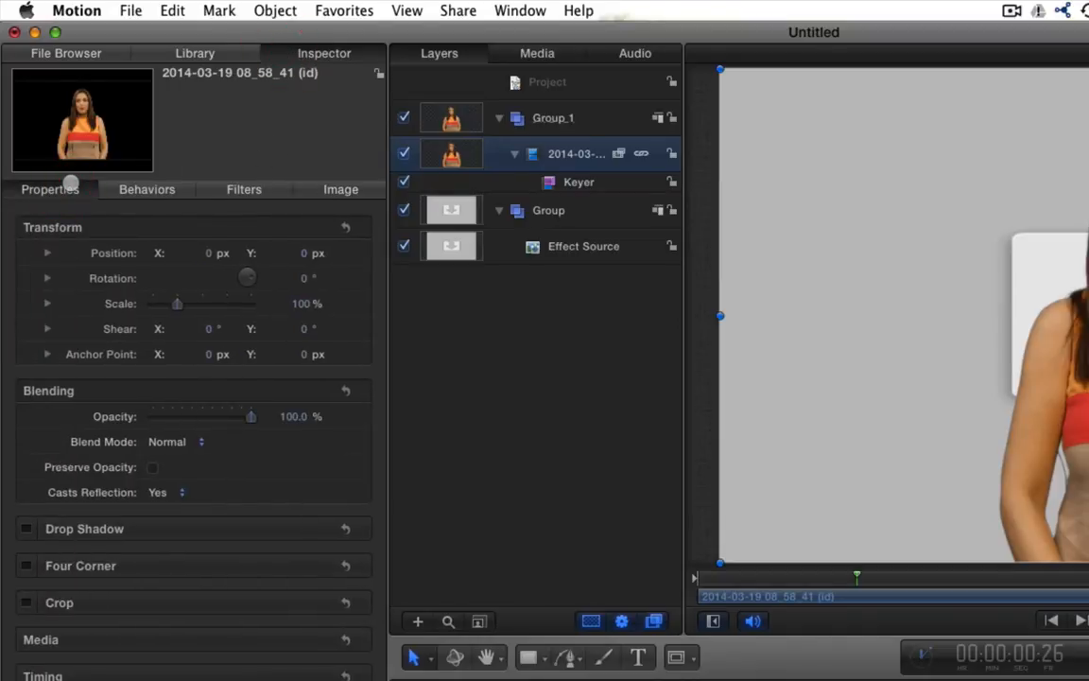
{"action": "left_click", "coordinate": [26, 528]}
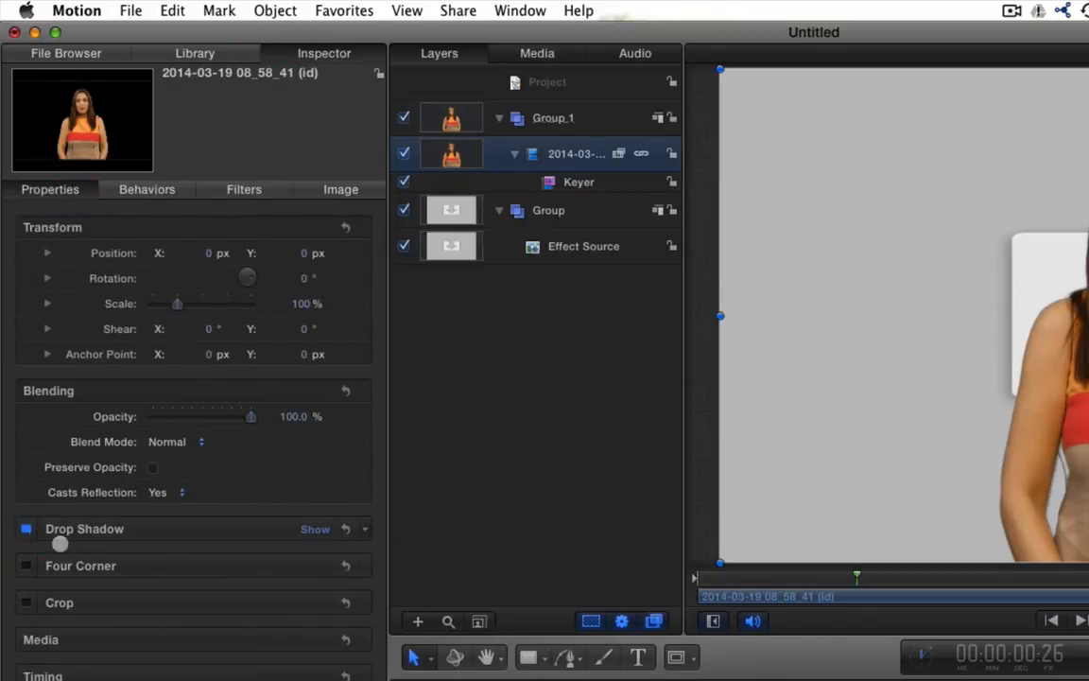
{"action": "left_click", "coordinate": [315, 529]}
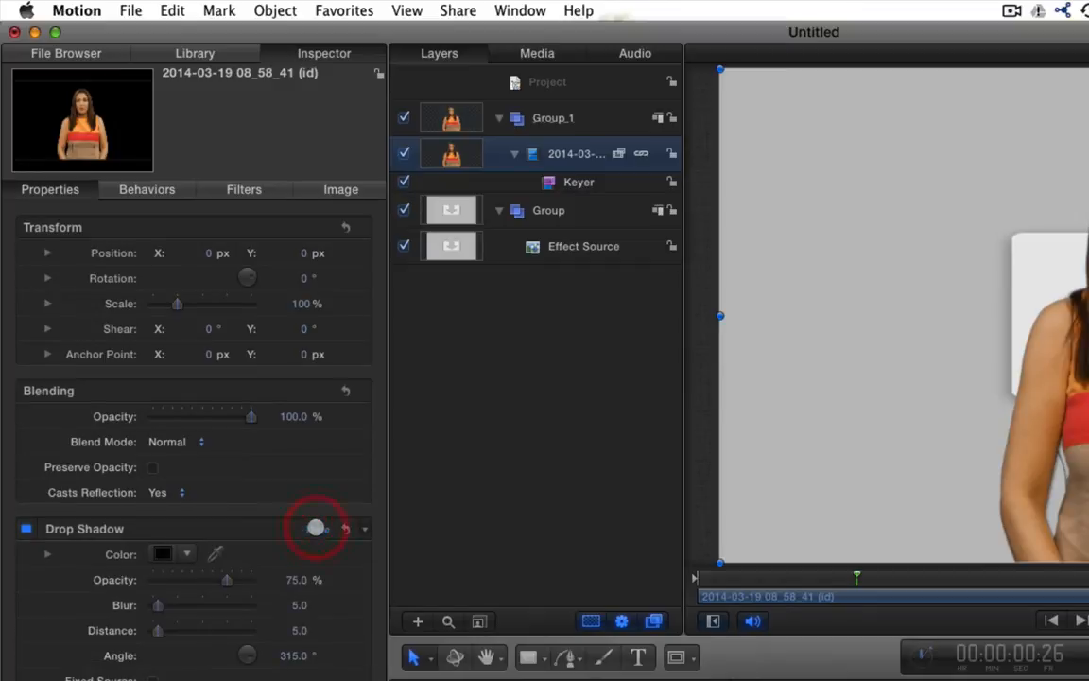
{"action": "left_click_drag", "start_coordinate": [157, 630], "coordinate": [210, 629]}
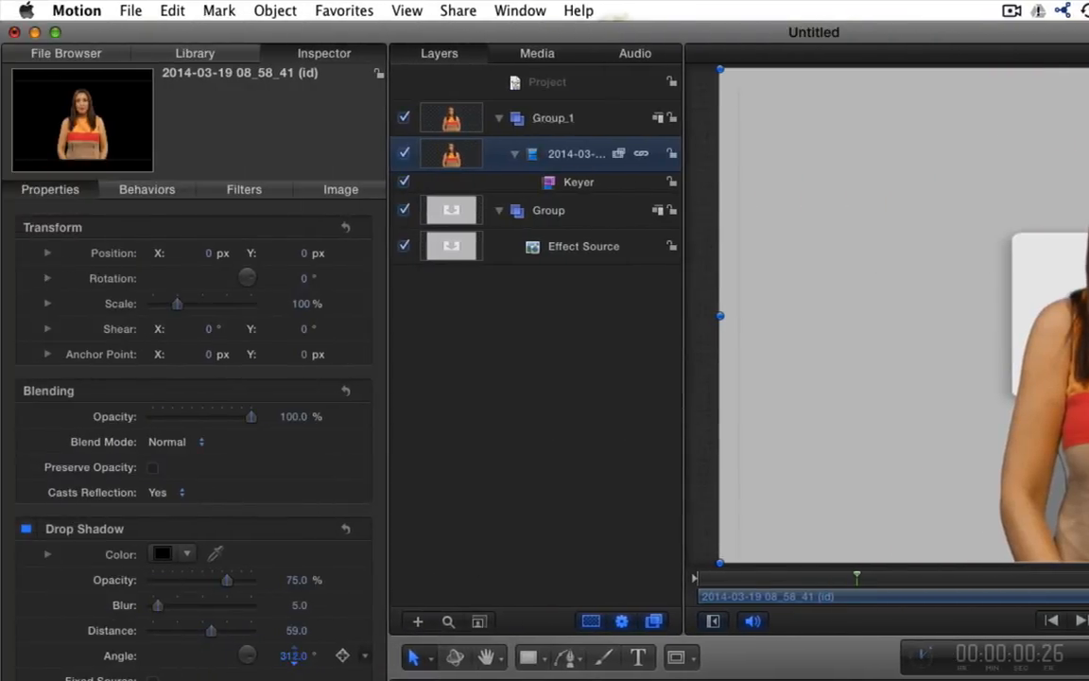
{"action": "left_click_drag", "start_coordinate": [293, 662], "coordinate": [293, 662]}
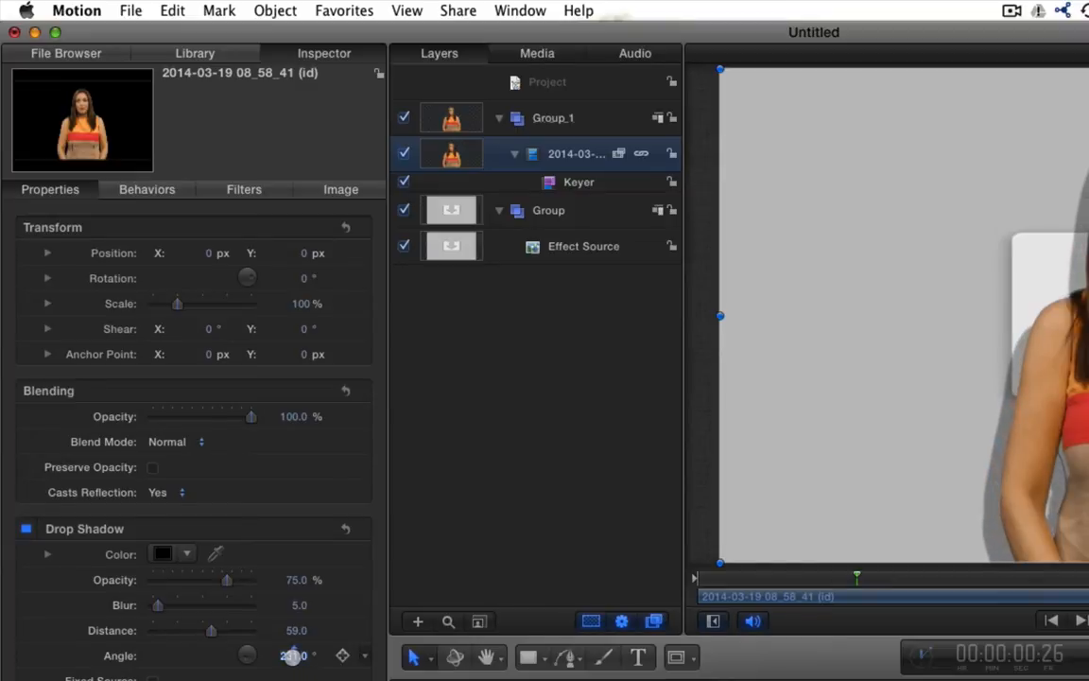
{"action": "type", "text": "243"}
{"action": "key", "text": "Return"}
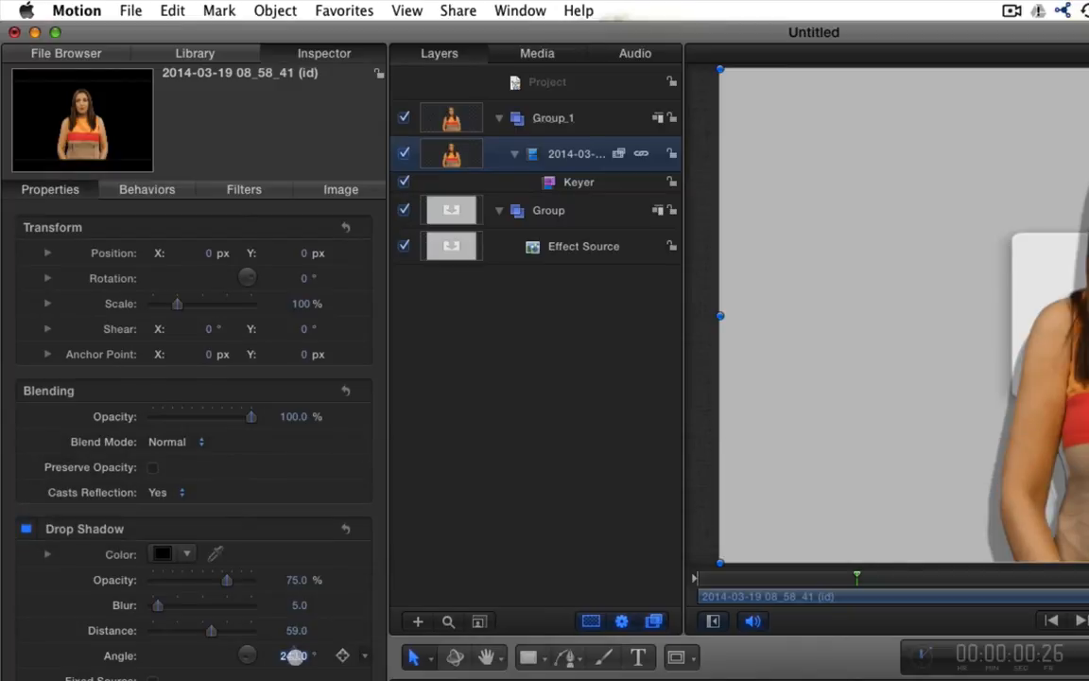
Roughly increase the shadow's distance, blur and opacity, and rotate its direction
{"action": "left_click_drag", "start_coordinate": [291, 631], "coordinate": [350, 631]}
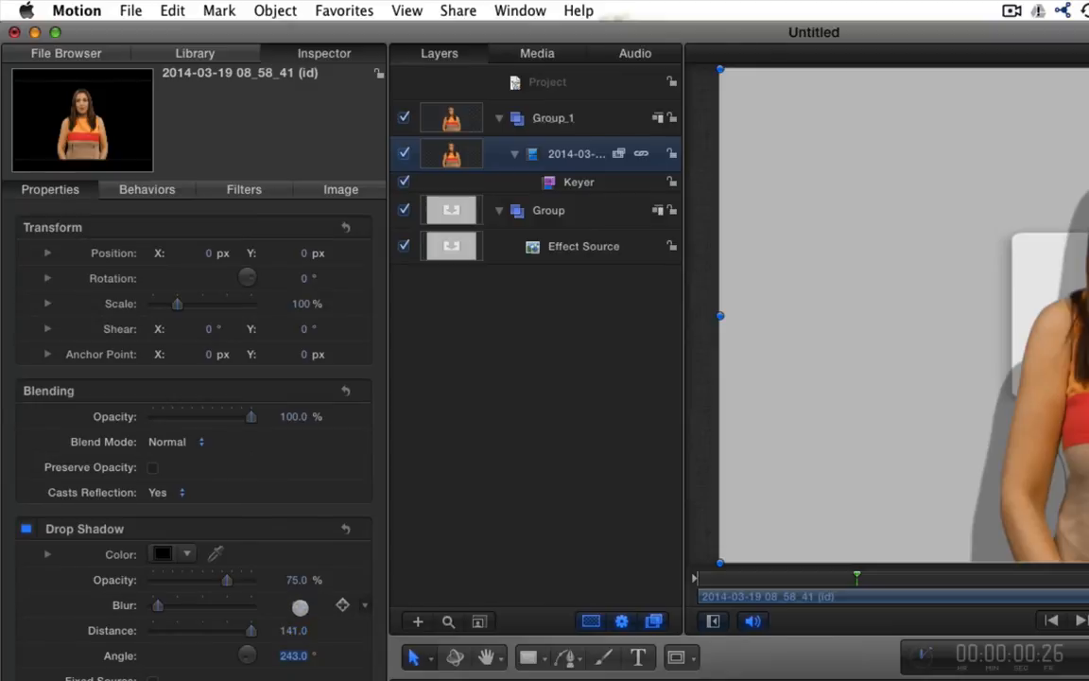
{"action": "left_click_drag", "start_coordinate": [296, 606], "coordinate": [321, 605]}
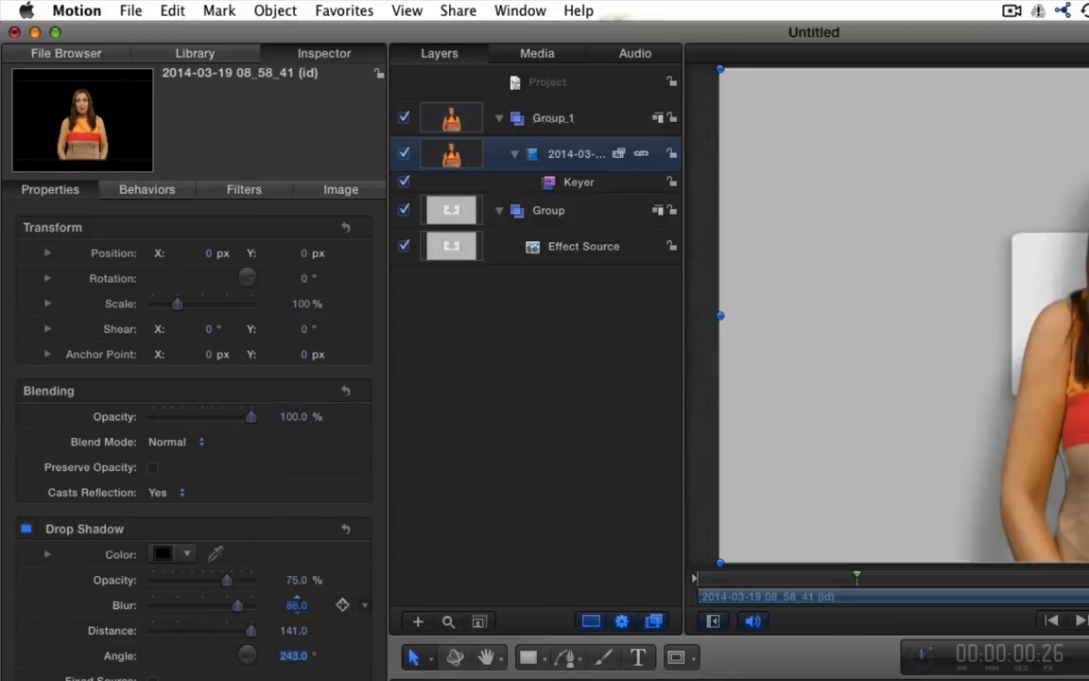
{"action": "left_click_drag", "start_coordinate": [296, 579], "coordinate": [303, 579]}
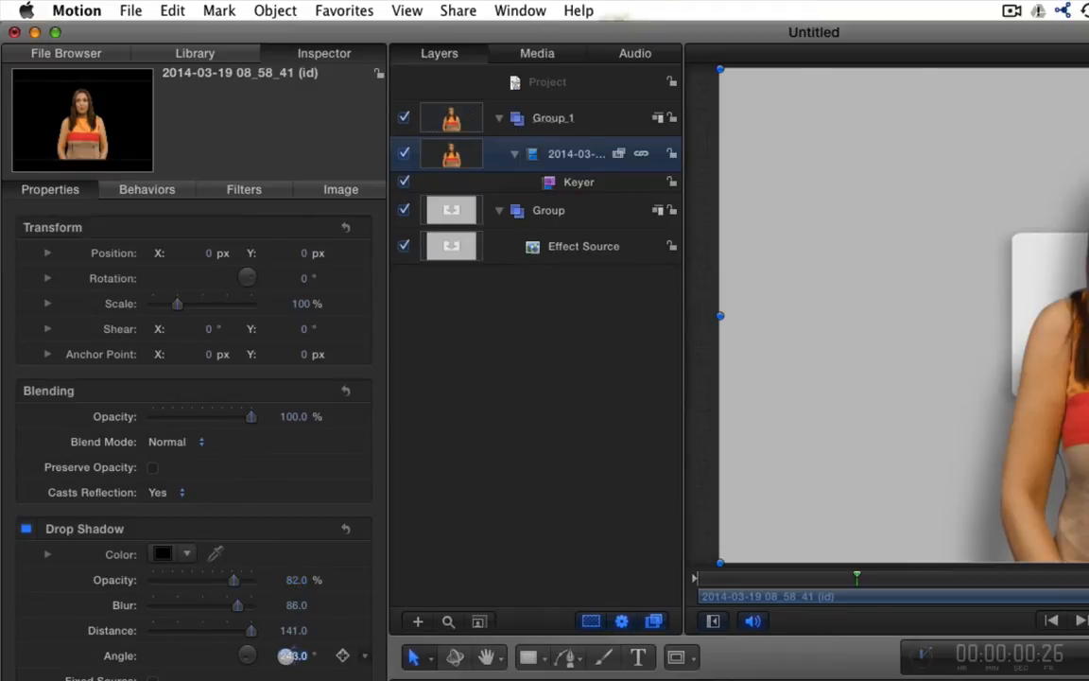
{"action": "left_click_drag", "start_coordinate": [289, 656], "coordinate": [305, 630]}
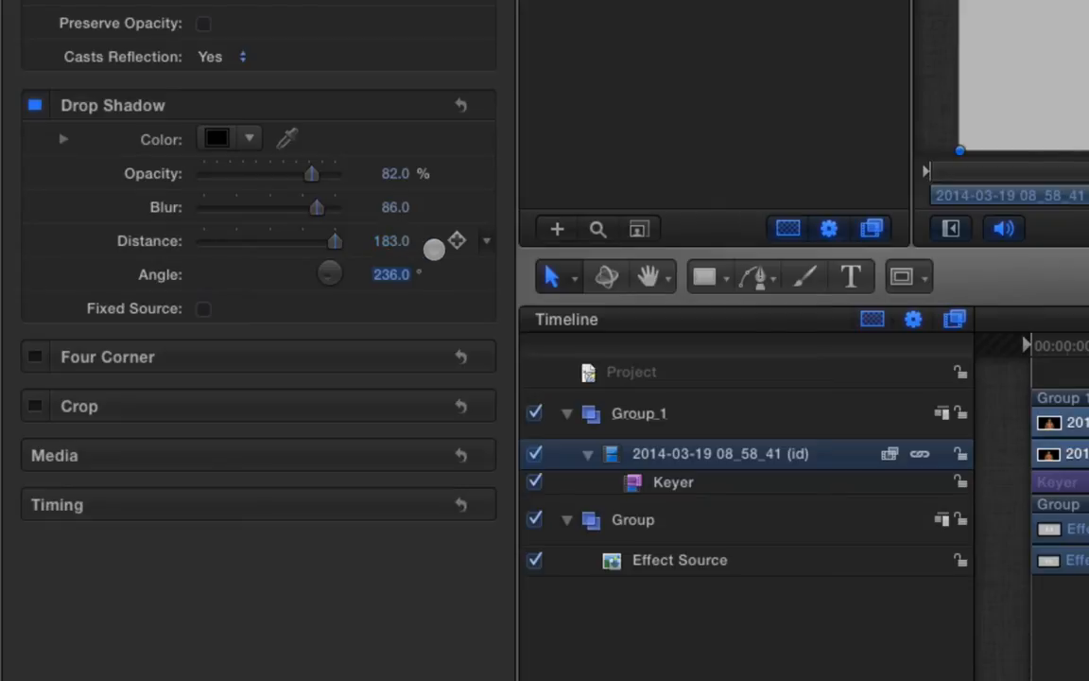
Enter exact shadow values (opacity 80, blur 80, distance 180, angle 236) and preview the clip
{"action": "left_click", "coordinate": [396, 174]}
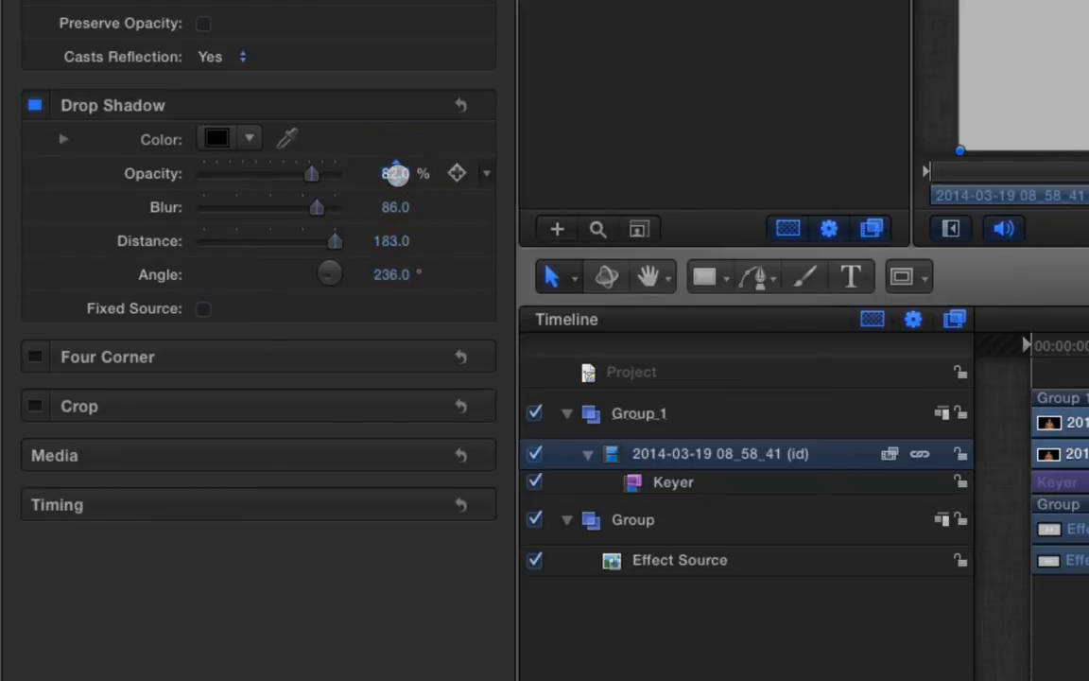
{"action": "type", "text": "80"}
{"action": "left_click", "coordinate": [395, 209]}
{"action": "type", "text": "80"}
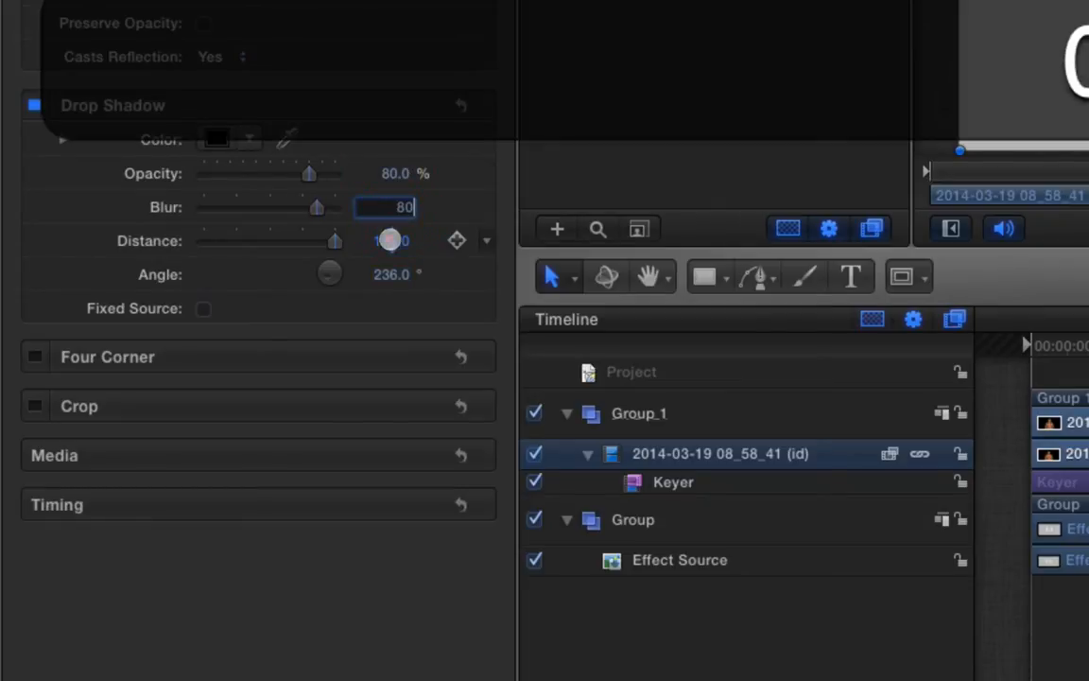
{"action": "left_click", "coordinate": [390, 240]}
{"action": "type", "text": "180"}
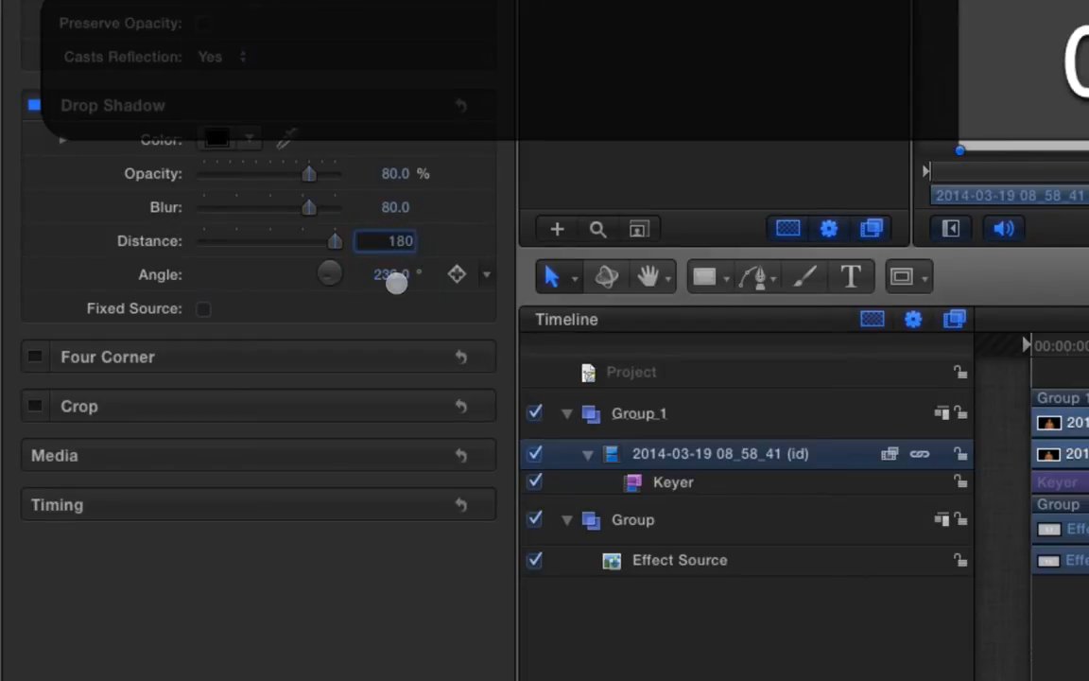
{"action": "key", "text": "Return"}
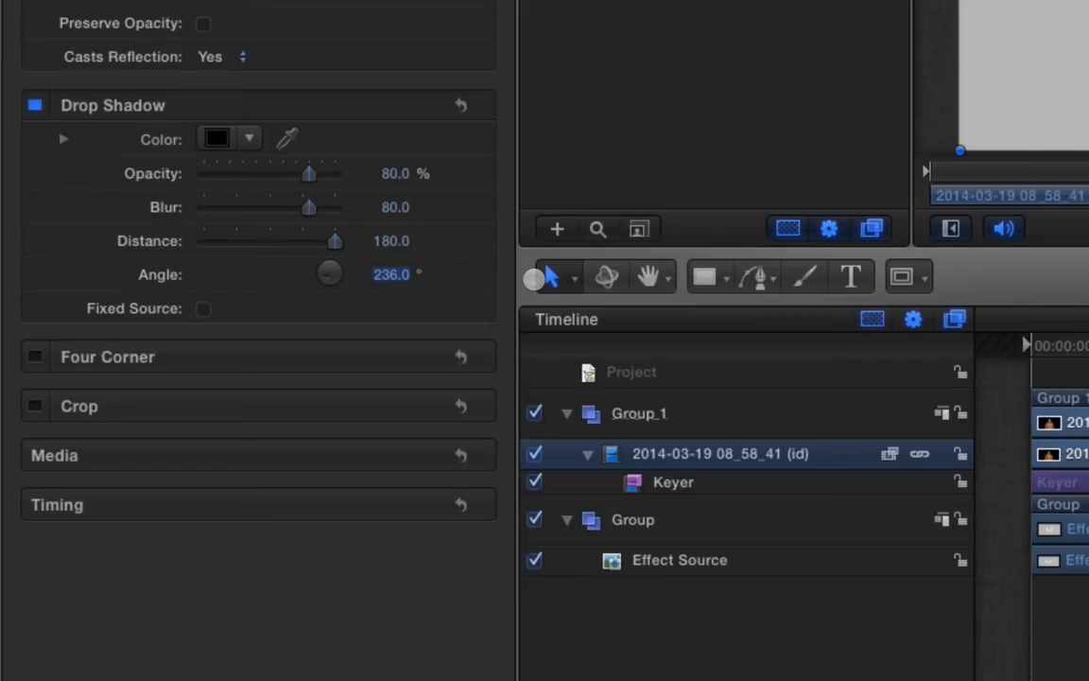
{"action": "type", "text": "243"}
{"action": "key", "text": "Return"}
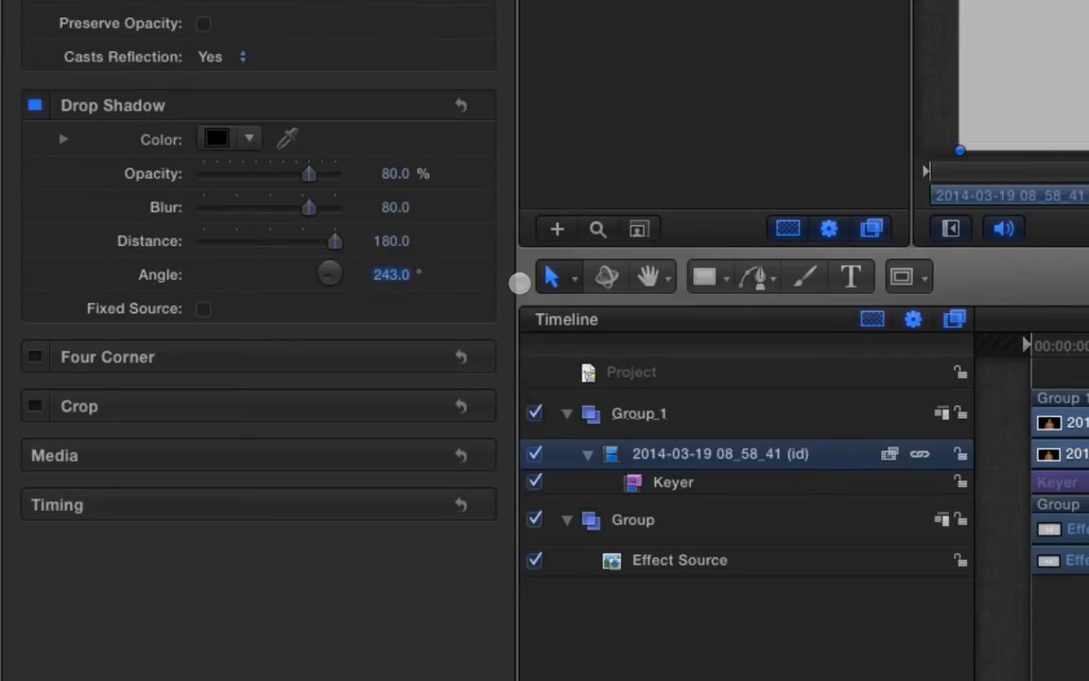
{"action": "left_click", "coordinate": [390, 274]}
{"action": "type", "text": "236"}
{"action": "key", "text": "Return"}
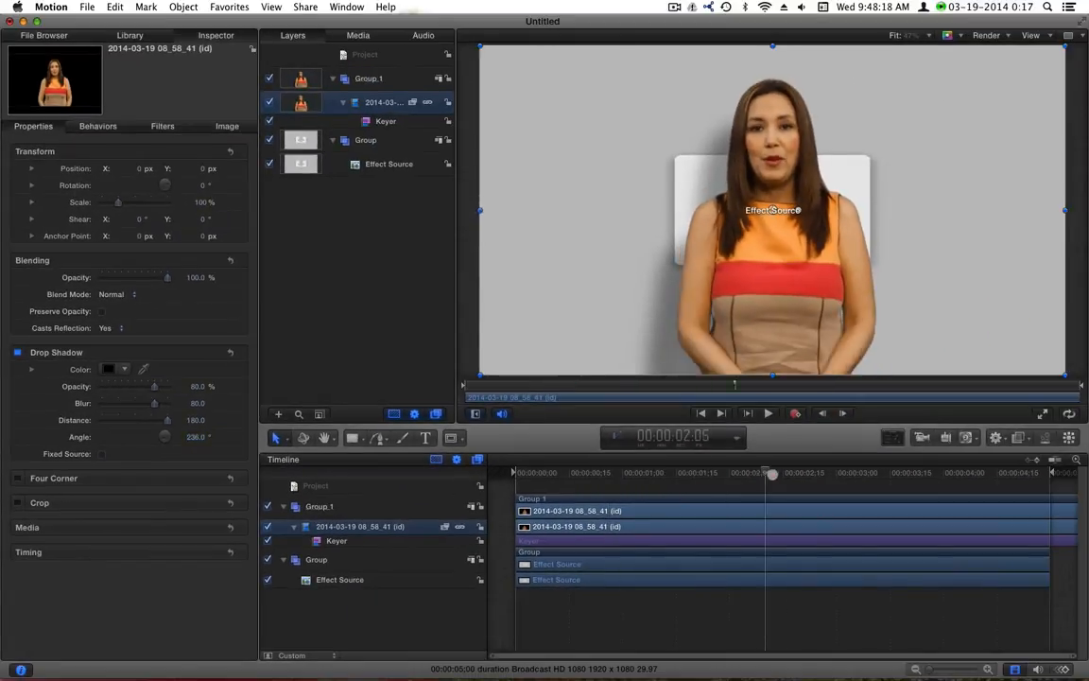
{"action": "left_click_drag", "start_coordinate": [773, 474], "coordinate": [879, 483]}
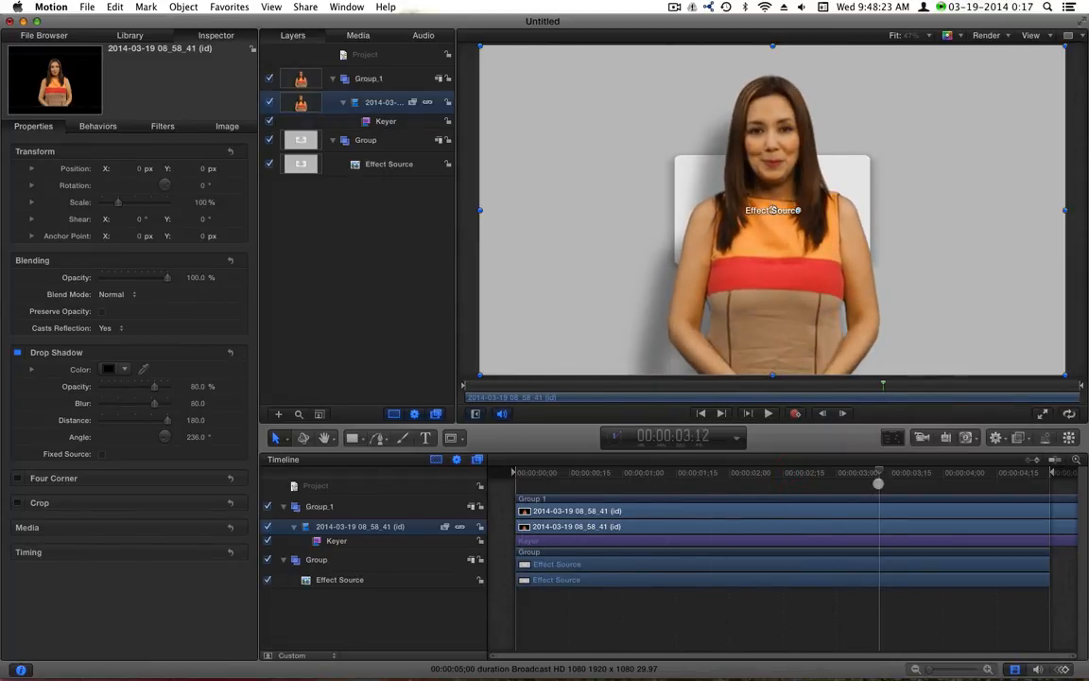
At 01:14, add a text layer reading 'This is the text I will add'
{"action": "left_click", "coordinate": [672, 476]}
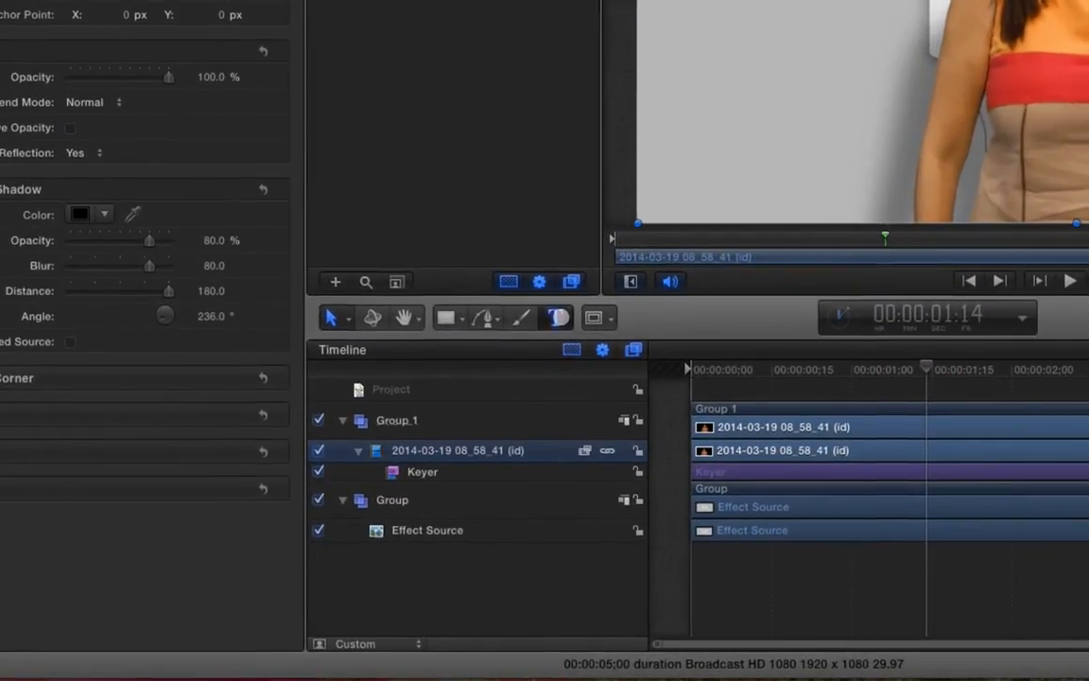
{"action": "left_click", "coordinate": [557, 316]}
{"action": "left_click", "coordinate": [441, 168]}
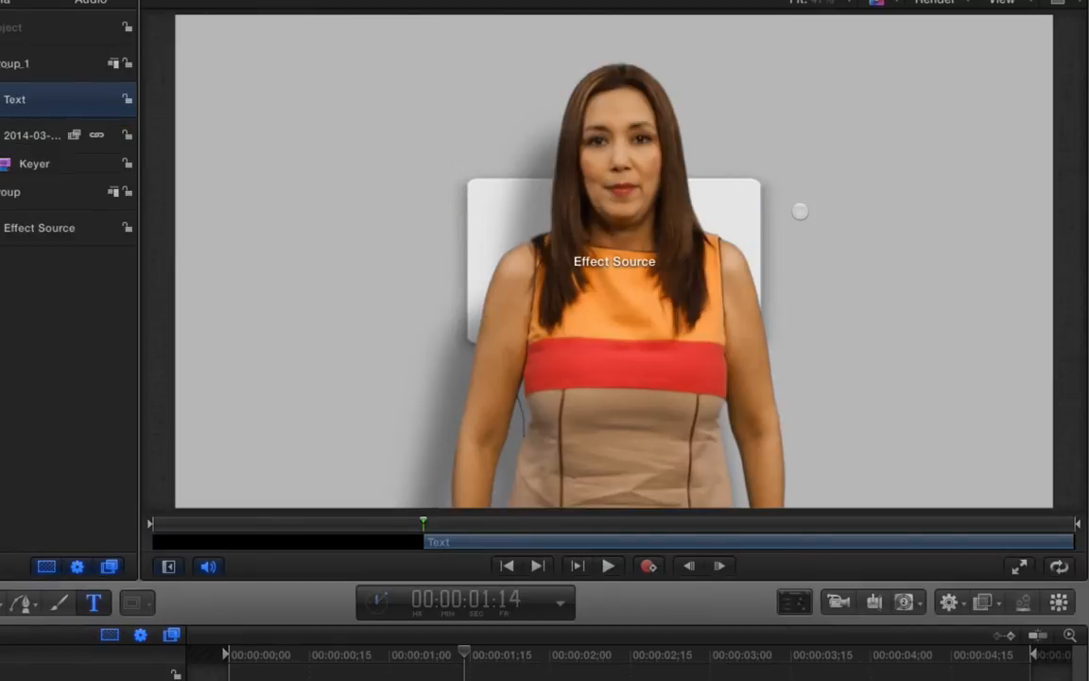
{"action": "type", "text": "This is th"}
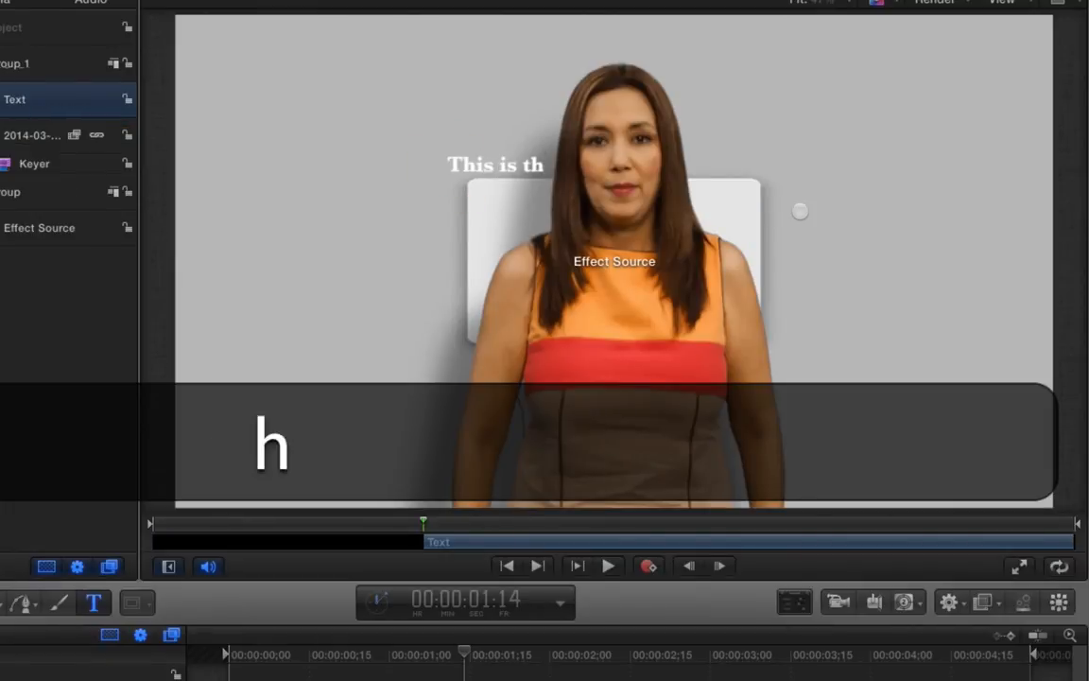
{"action": "type", "text": "e text I will a"}
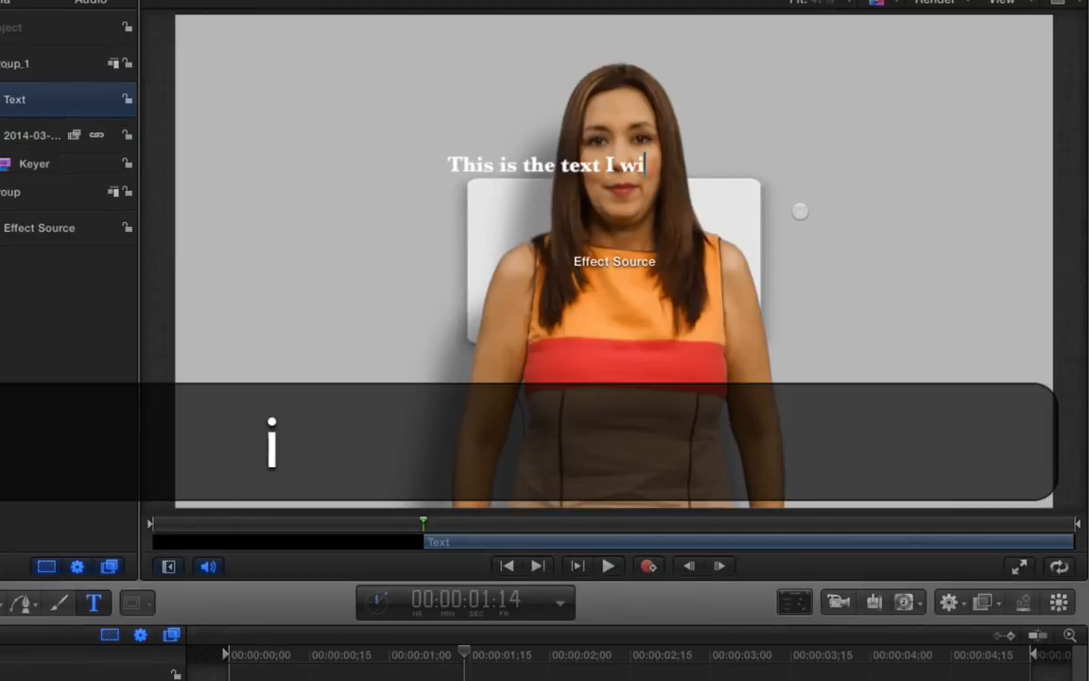
{"action": "type", "text": "dd"}
{"action": "key", "text": "super+a"}
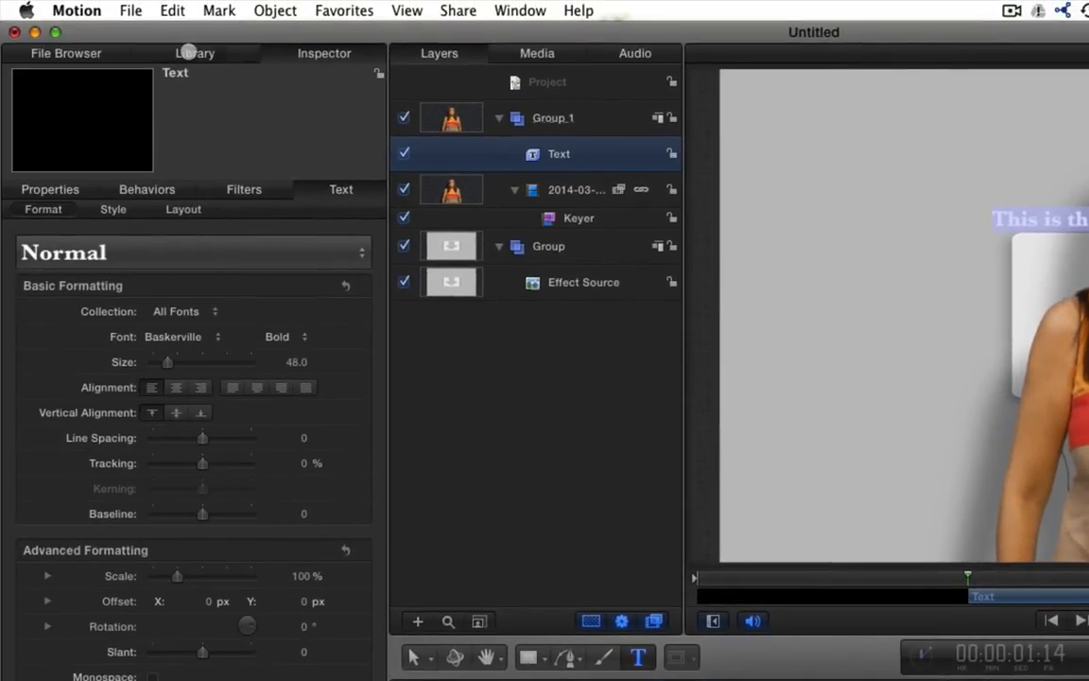
Make the title's face yellow and its font Revolution
{"action": "left_click", "coordinate": [189, 53]}
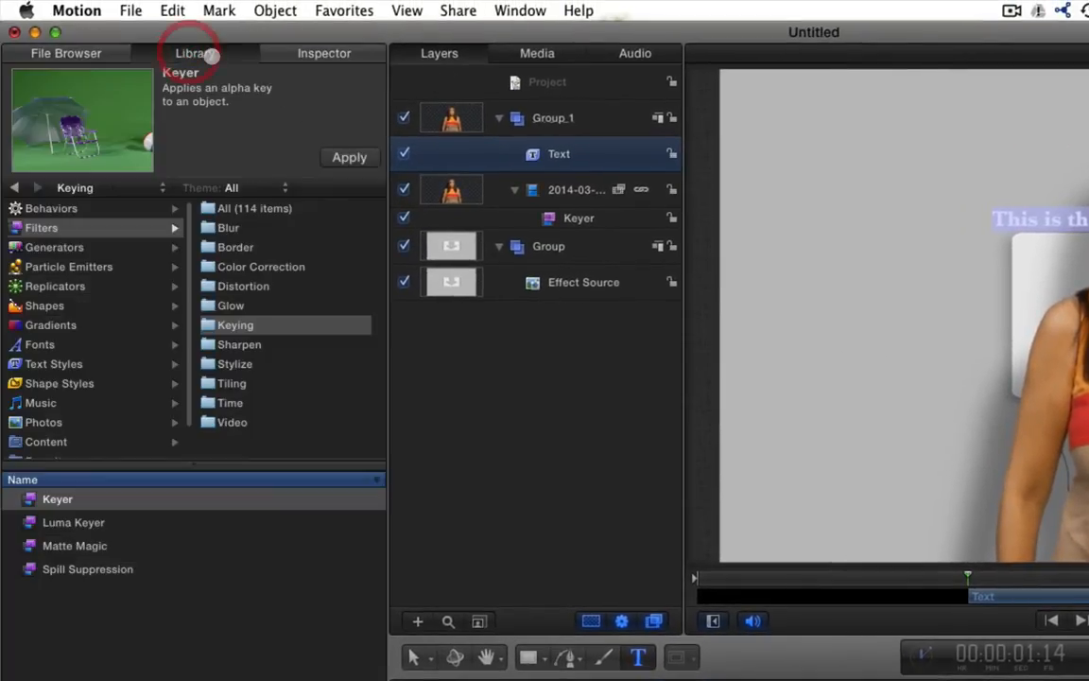
{"action": "left_click", "coordinate": [274, 53]}
{"action": "left_click", "coordinate": [115, 208]}
{"action": "left_click", "coordinate": [160, 336]}
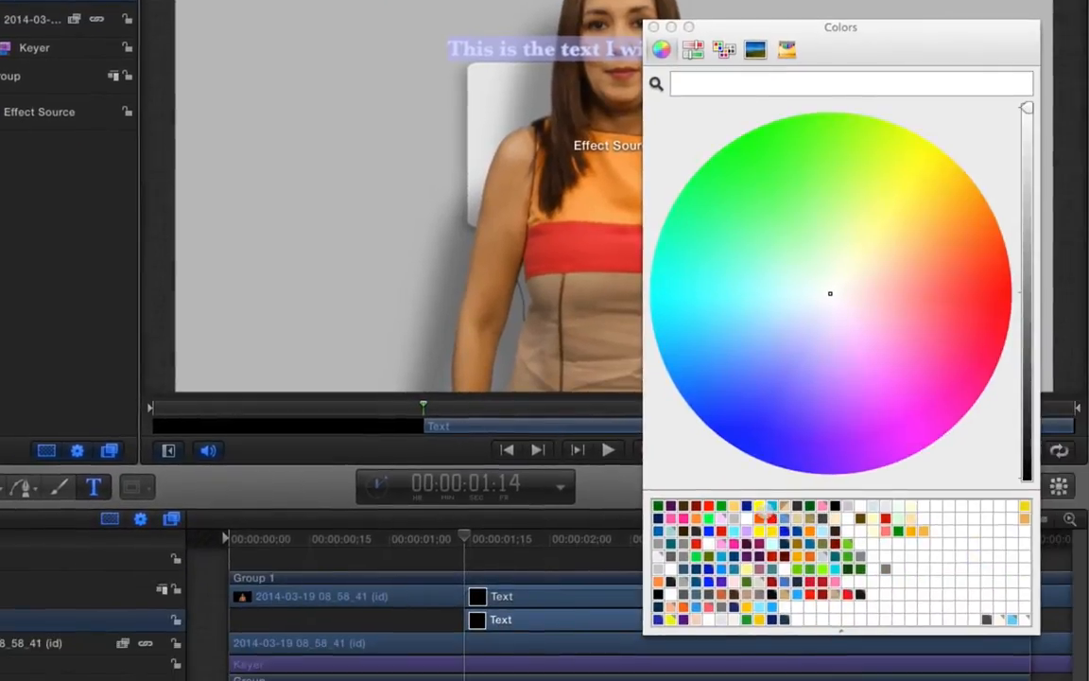
{"action": "left_click", "coordinate": [762, 505]}
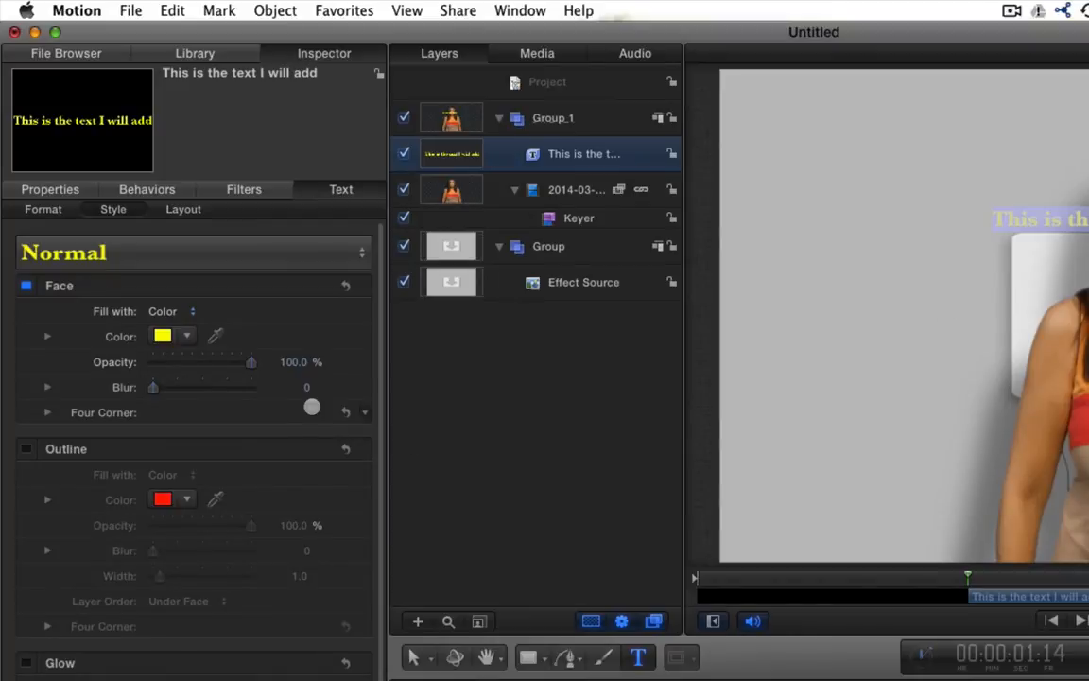
{"action": "left_click", "coordinate": [42, 209]}
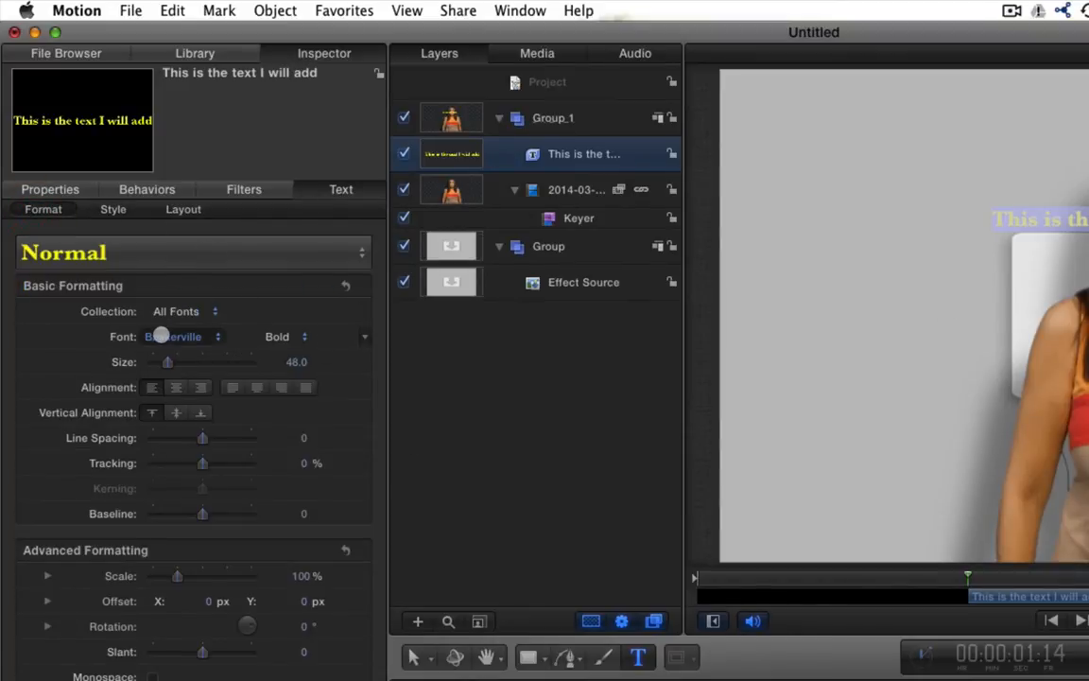
{"action": "left_click", "coordinate": [166, 336]}
{"action": "scroll", "coordinate": [316, 544], "scroll_direction": "down", "scroll_amount": 15}
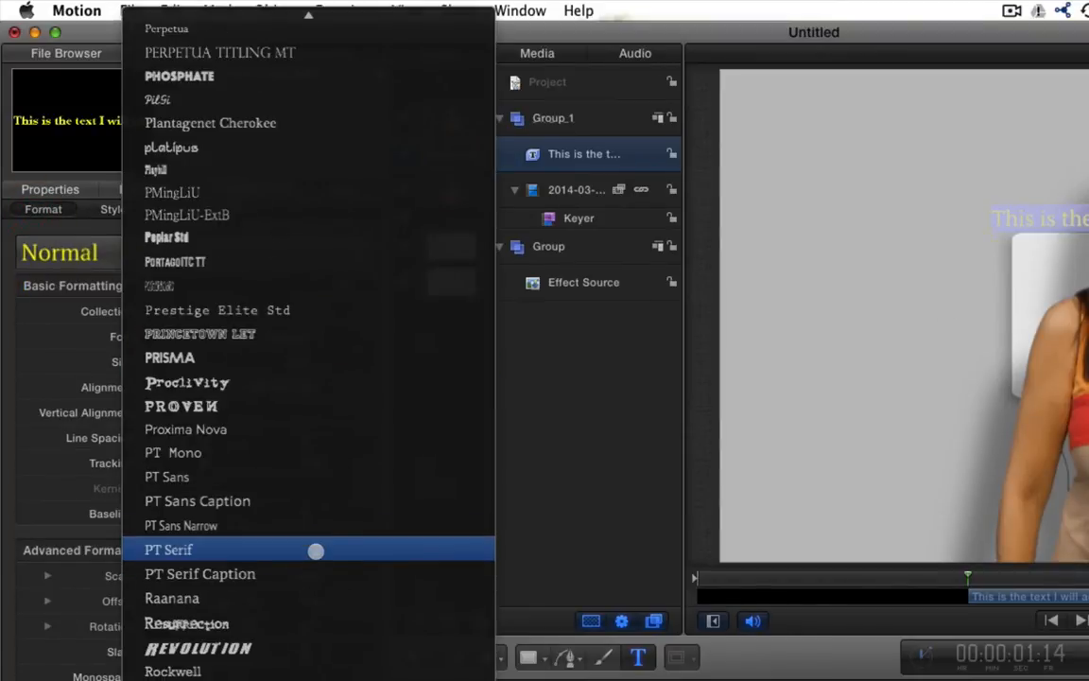
{"action": "left_click", "coordinate": [268, 648]}
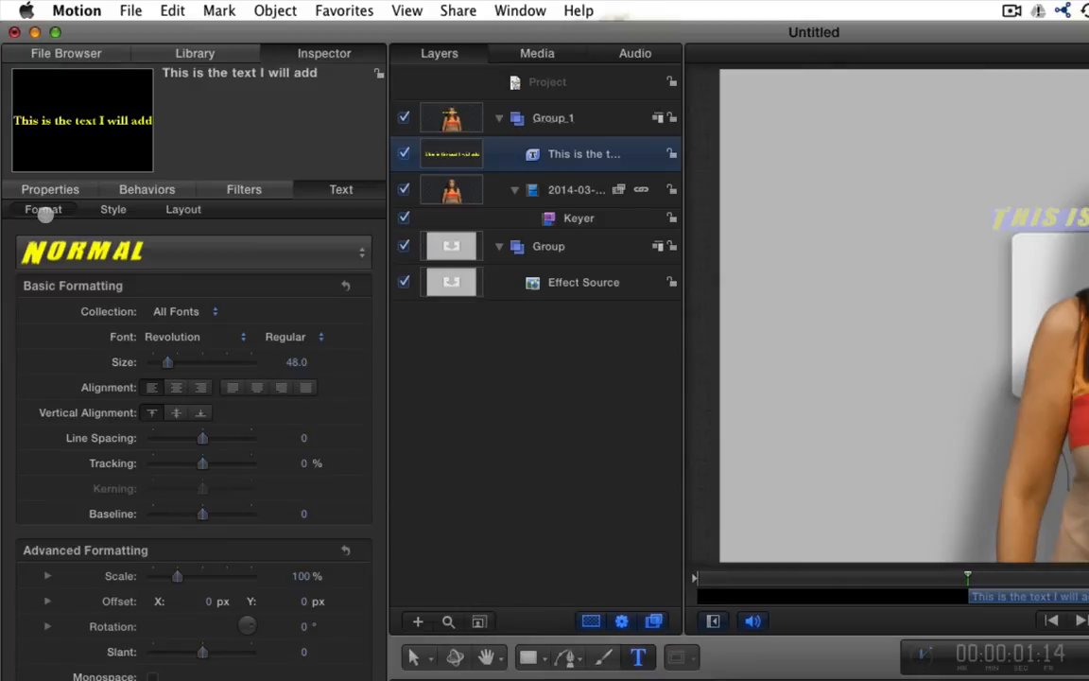
Give the title a black outline and turn on its drop shadow
{"action": "left_click", "coordinate": [111, 210]}
{"action": "left_click", "coordinate": [23, 449]}
{"action": "left_click", "coordinate": [163, 499]}
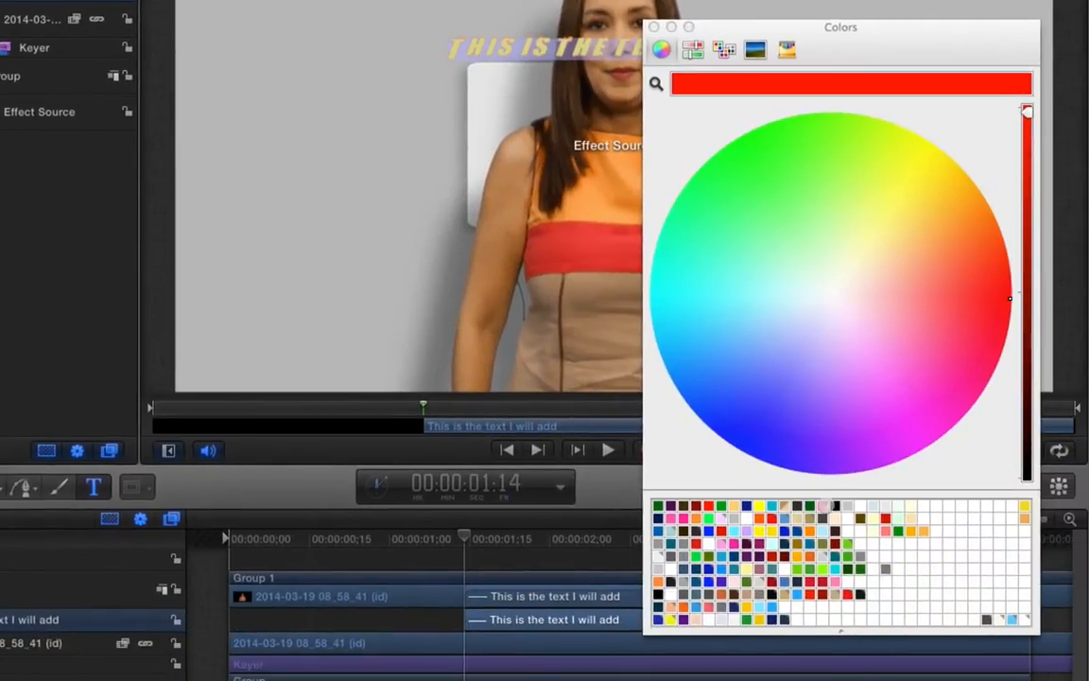
{"action": "left_click", "coordinate": [836, 505]}
{"action": "left_click", "coordinate": [655, 27]}
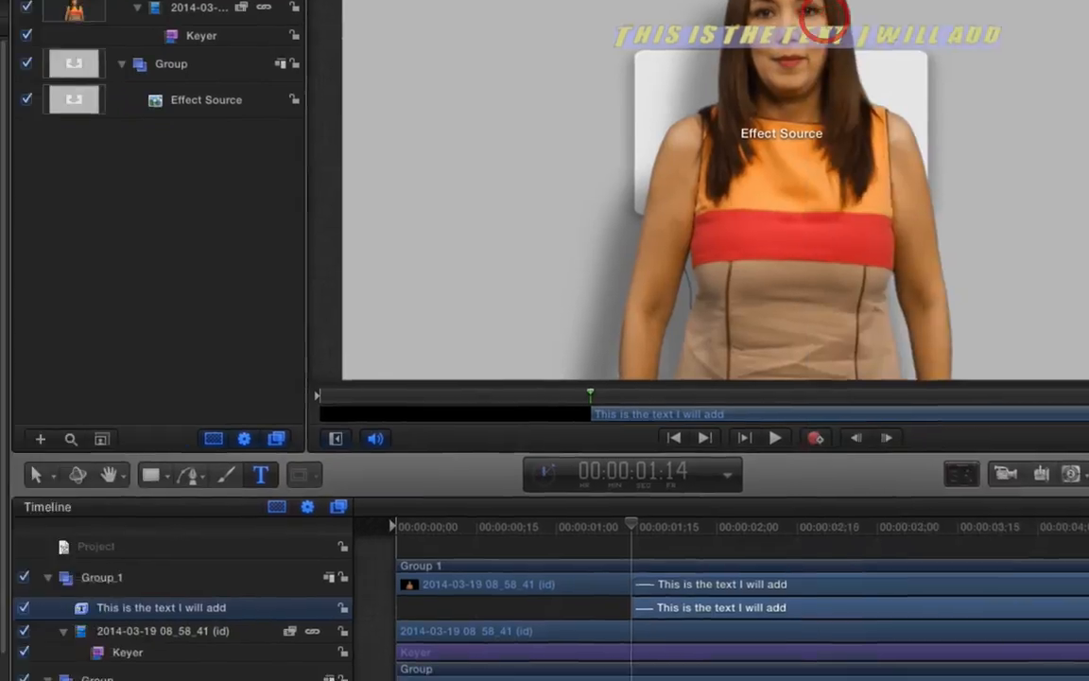
{"action": "scroll", "coordinate": [42, 473], "scroll_direction": "down", "scroll_amount": 5}
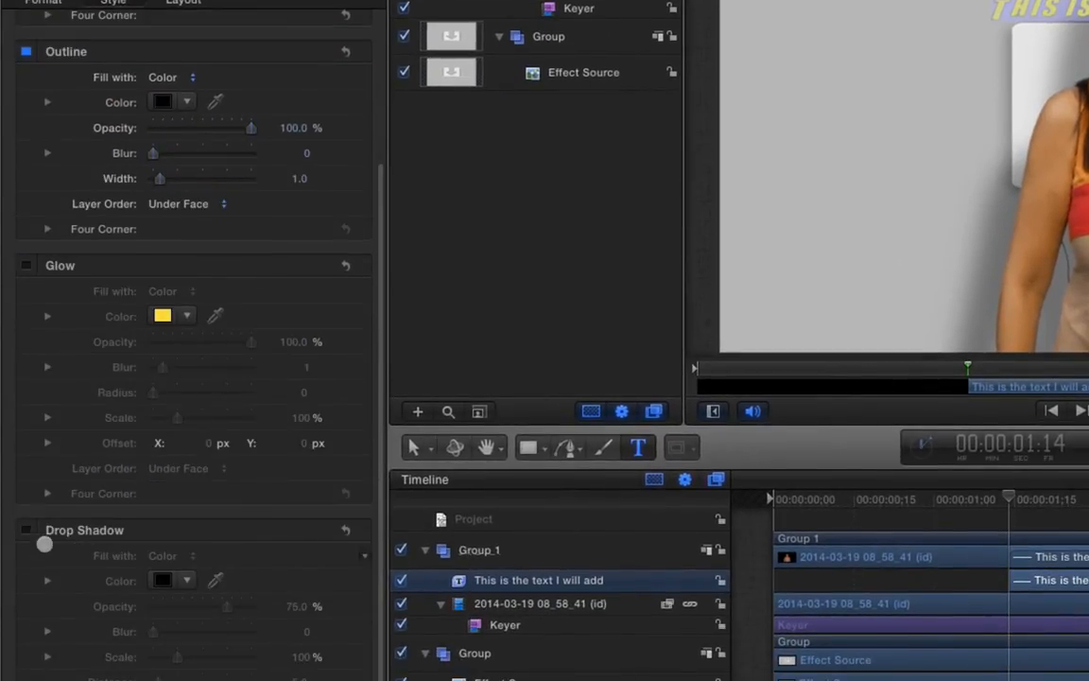
{"action": "left_click", "coordinate": [26, 531]}
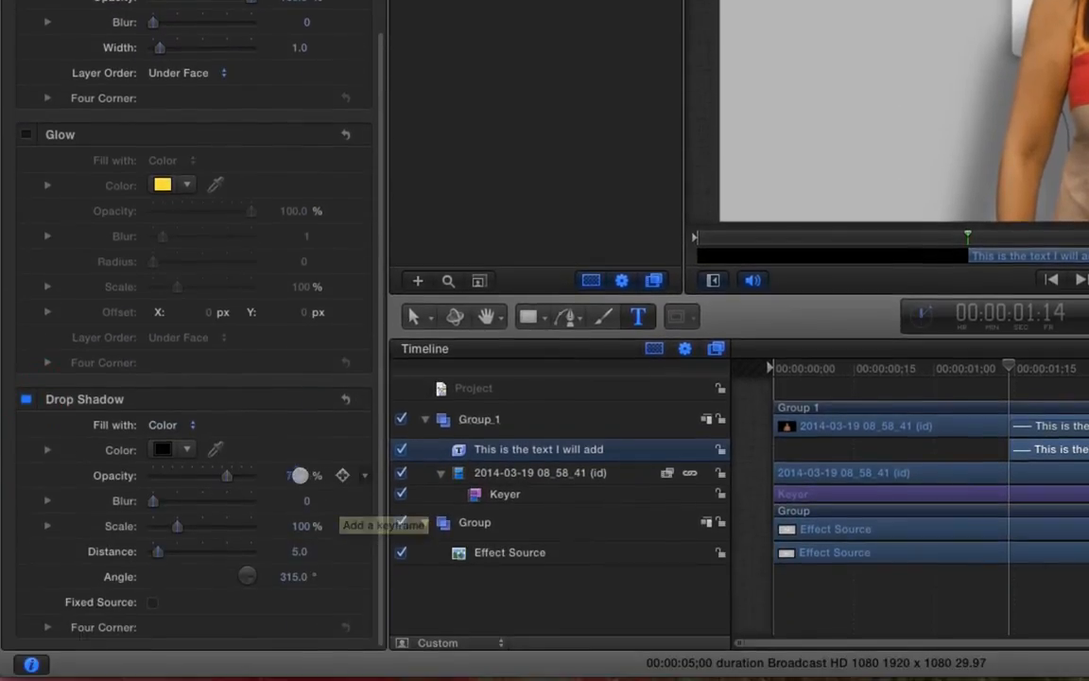
{"action": "left_click", "coordinate": [295, 606]}
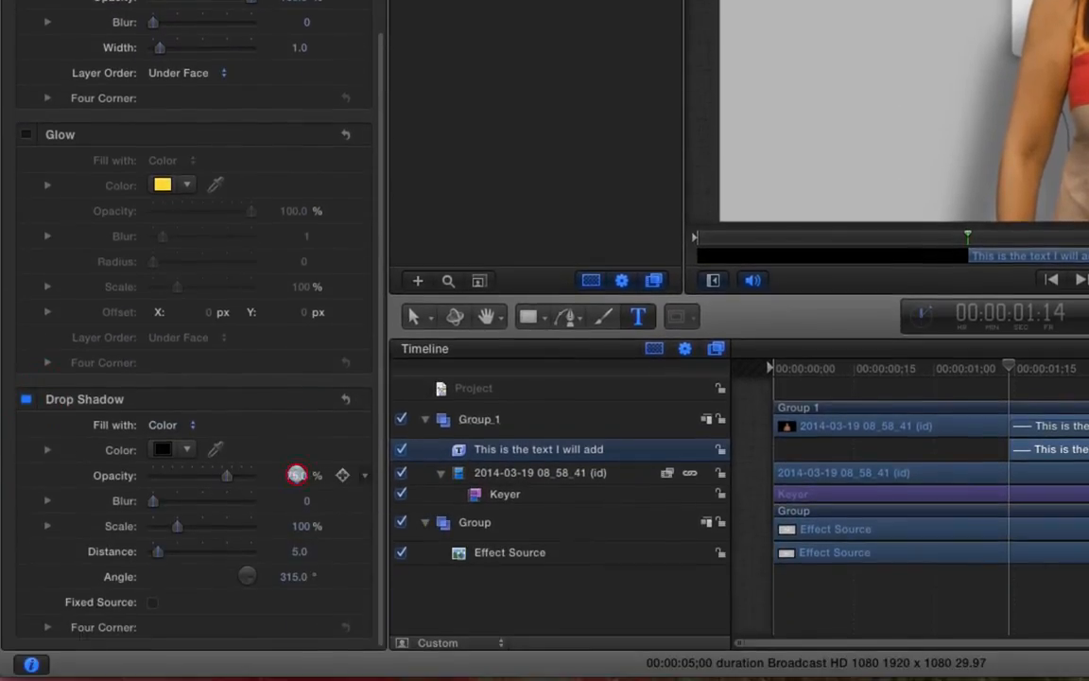
Enter title shadow opacity 80, blur 80, distance 180 and angle 236
{"action": "type", "text": "80"}
{"action": "left_click", "coordinate": [304, 500]}
{"action": "type", "text": "80"}
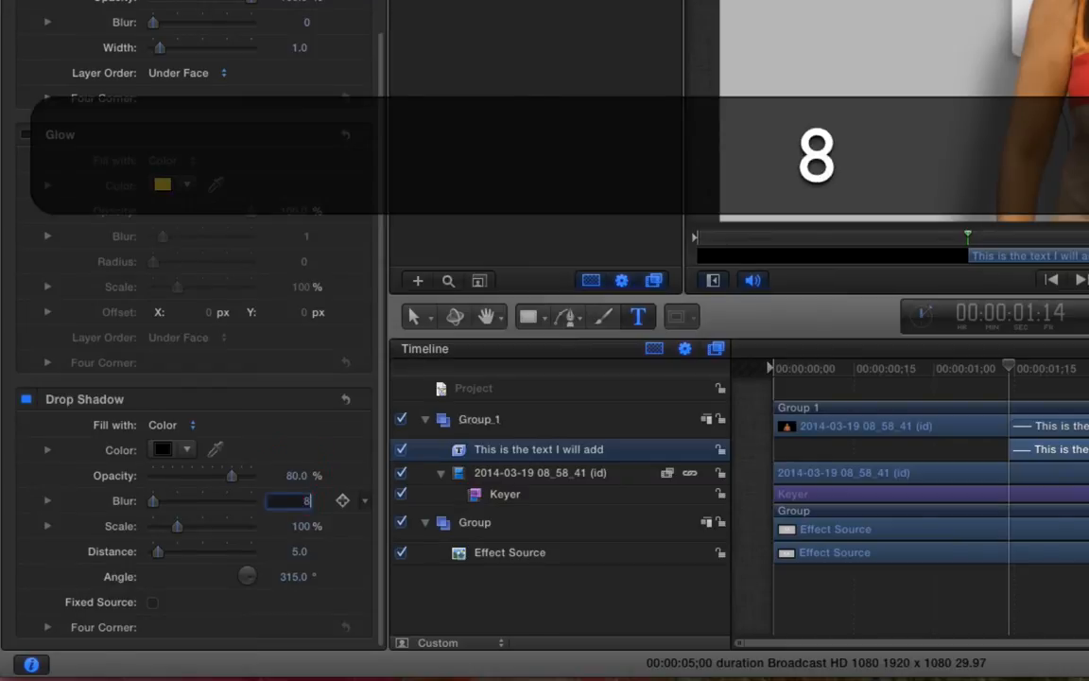
{"action": "left_click", "coordinate": [301, 526]}
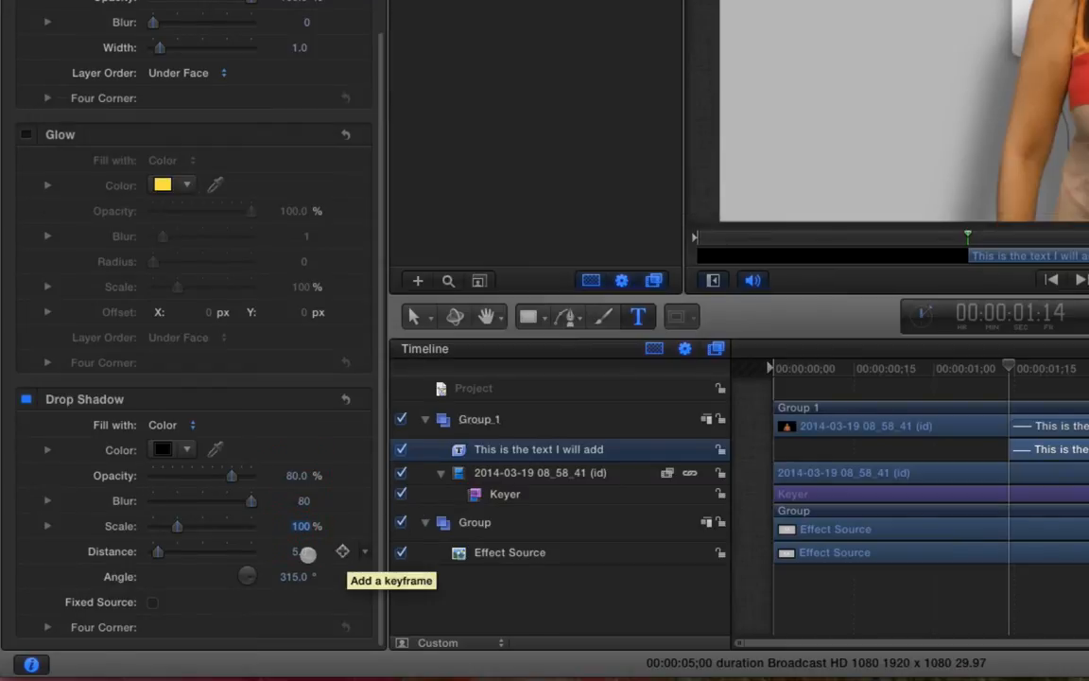
{"action": "left_click", "coordinate": [299, 553]}
{"action": "type", "text": "180"}
{"action": "key", "text": "Return"}
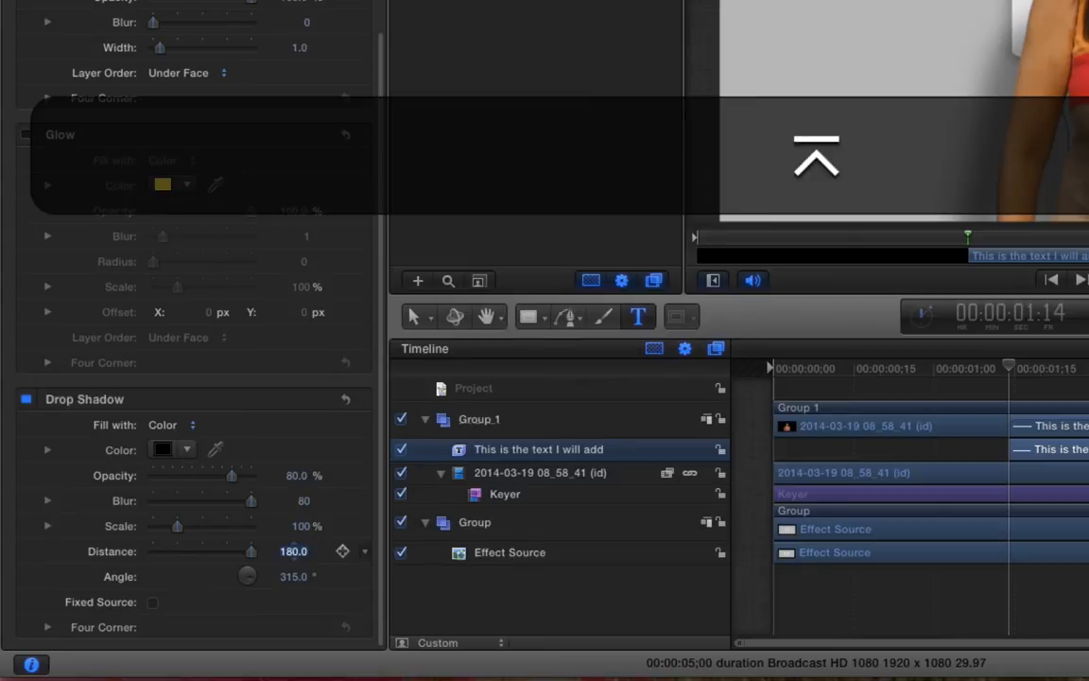
{"action": "left_click", "coordinate": [295, 576]}
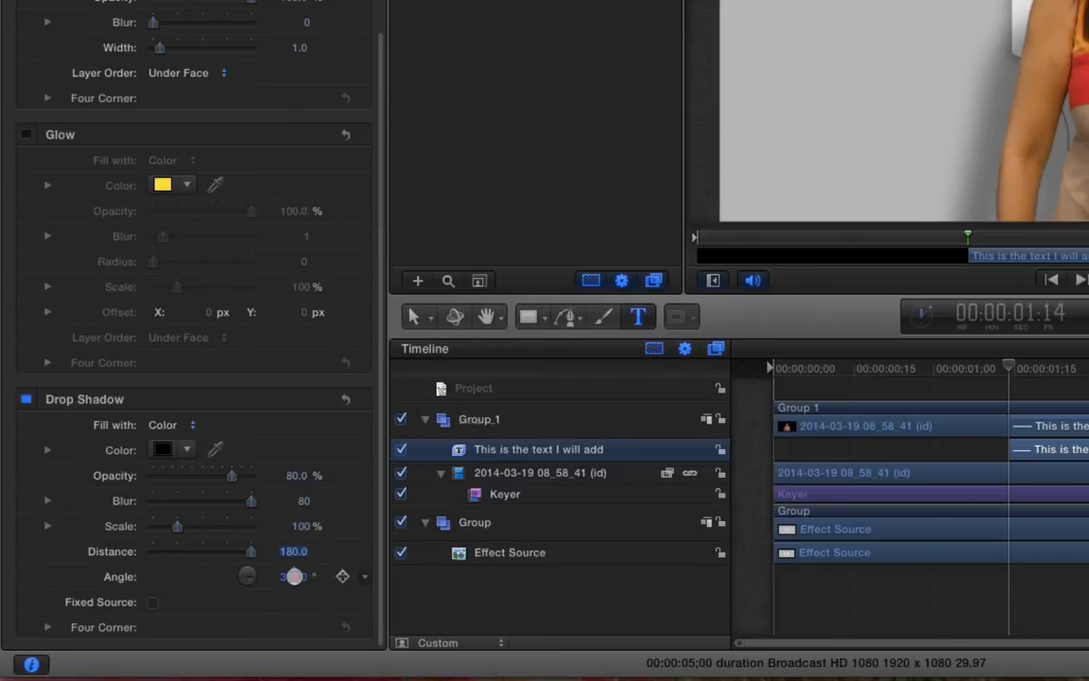
{"action": "type", "text": "236"}
{"action": "key", "text": "Return"}
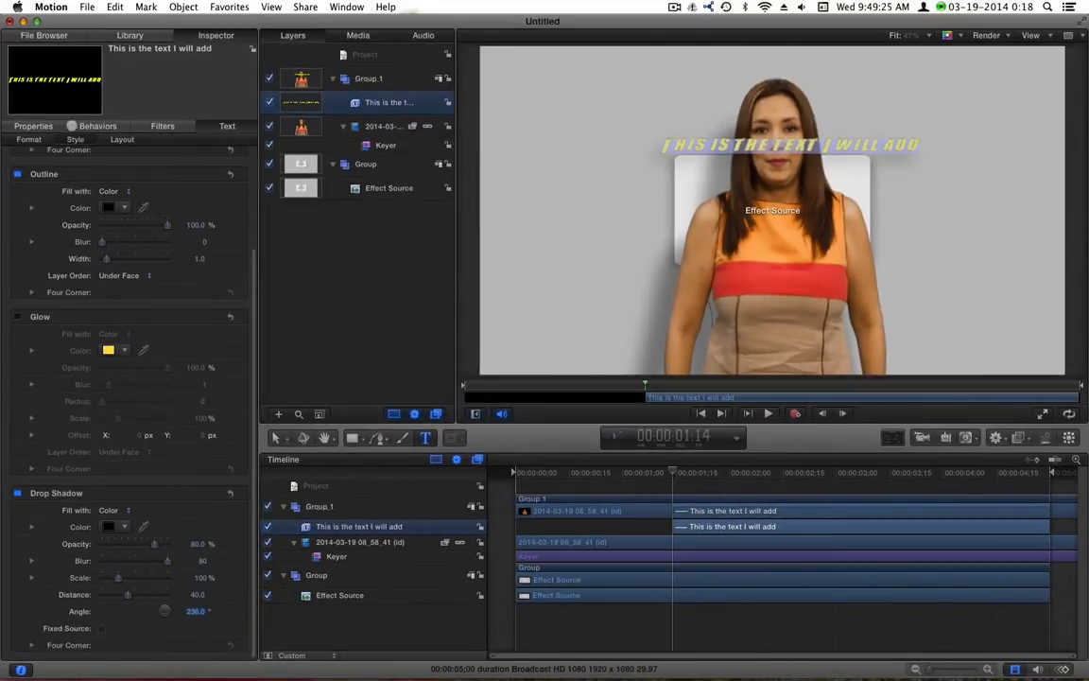
Break the title after 'This is the text' onto a new line and centre-align both lines
{"action": "left_click", "coordinate": [32, 125]}
{"action": "left_click", "coordinate": [227, 126]}
{"action": "left_click", "coordinate": [29, 139]}
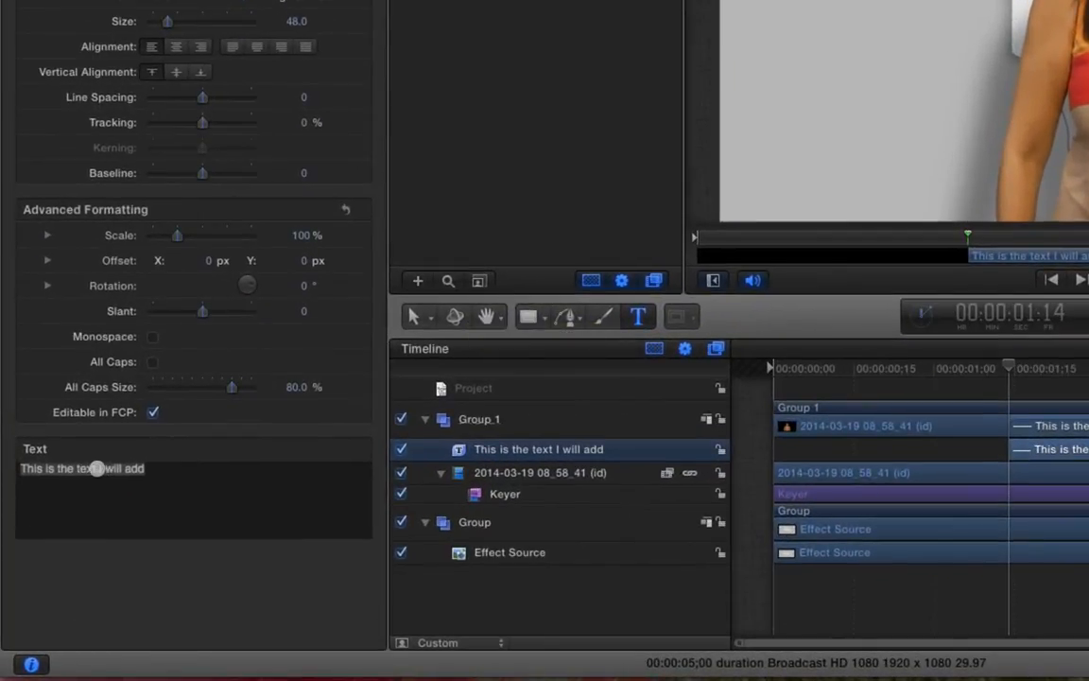
{"action": "left_click", "coordinate": [98, 468]}
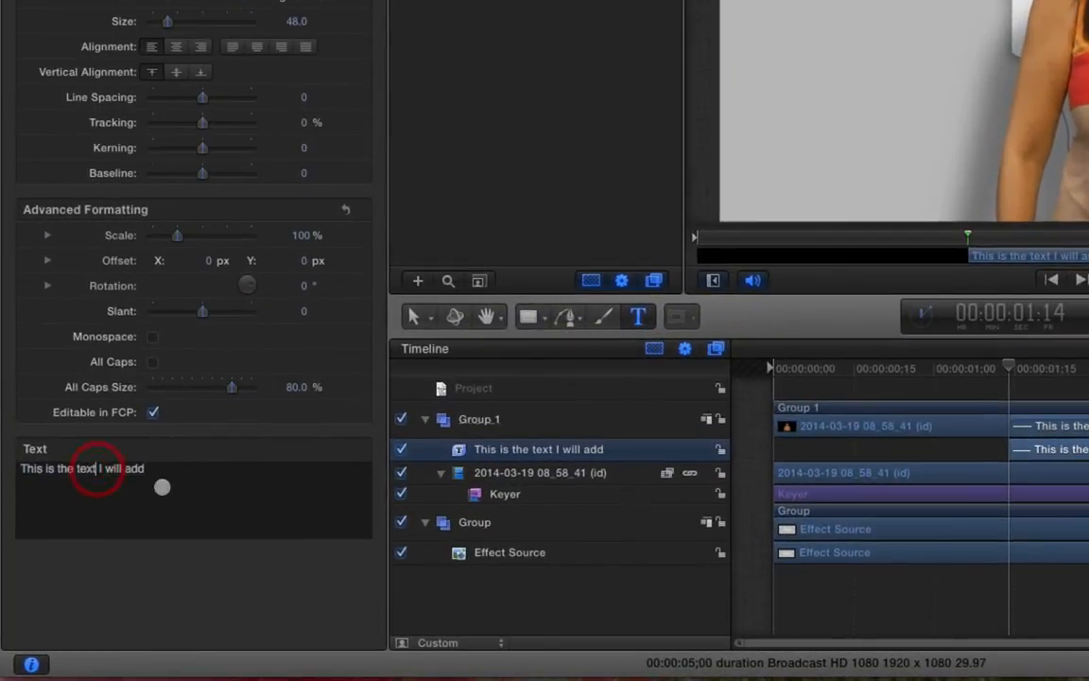
{"action": "key", "text": "BackSpace"}
{"action": "key", "text": "shift+Return"}
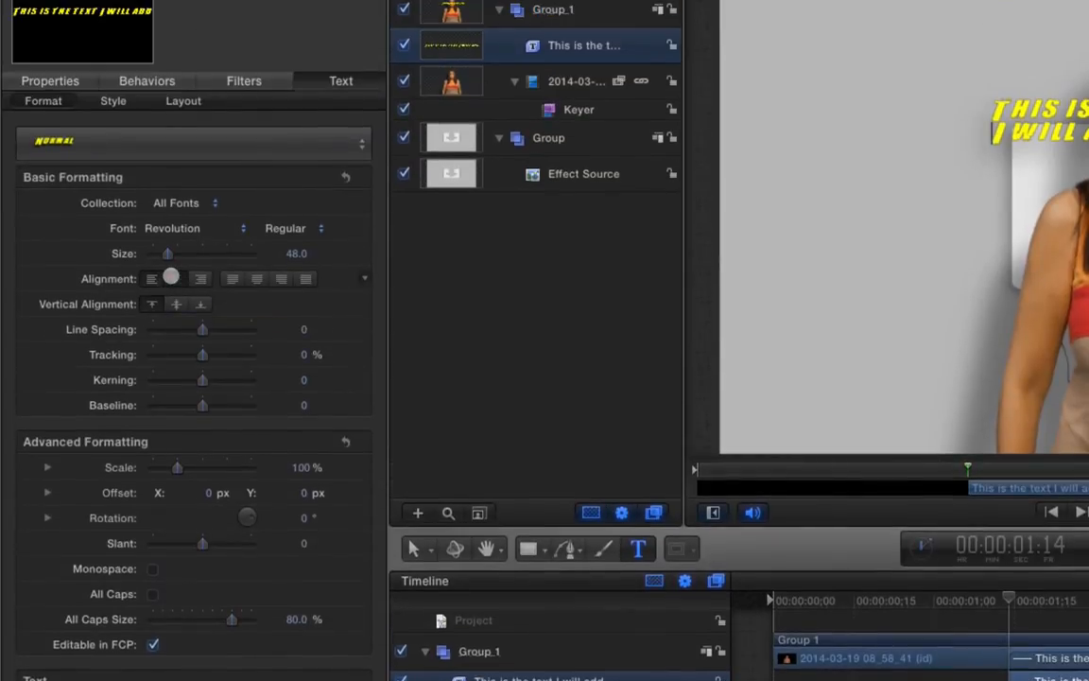
{"action": "key", "text": "super+a"}
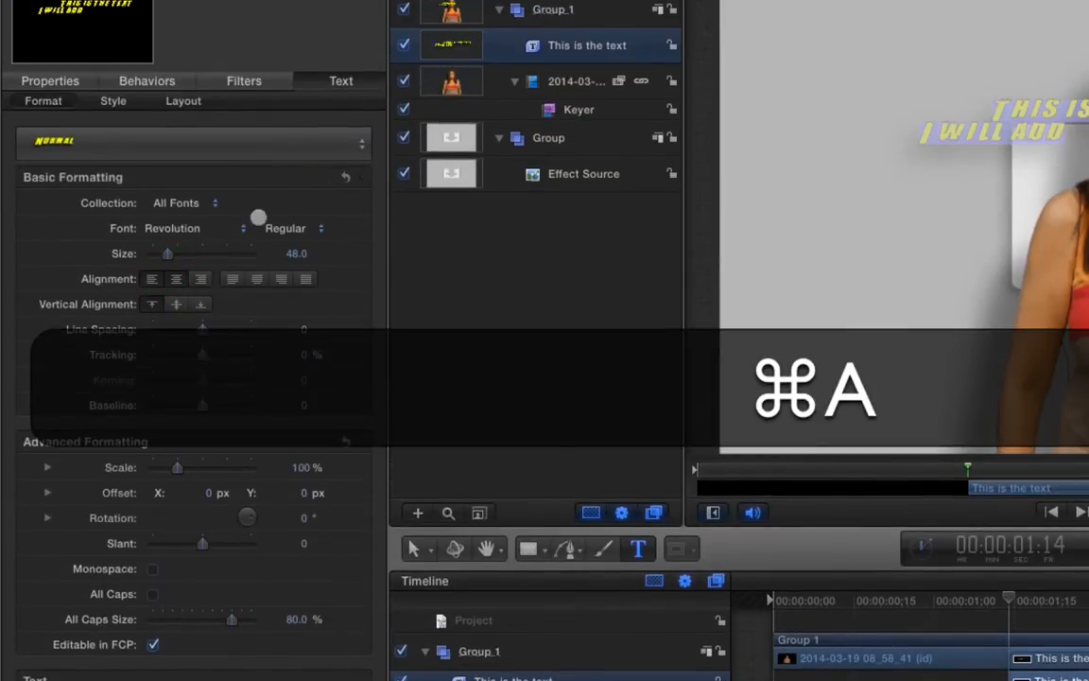
{"action": "left_click", "coordinate": [151, 279]}
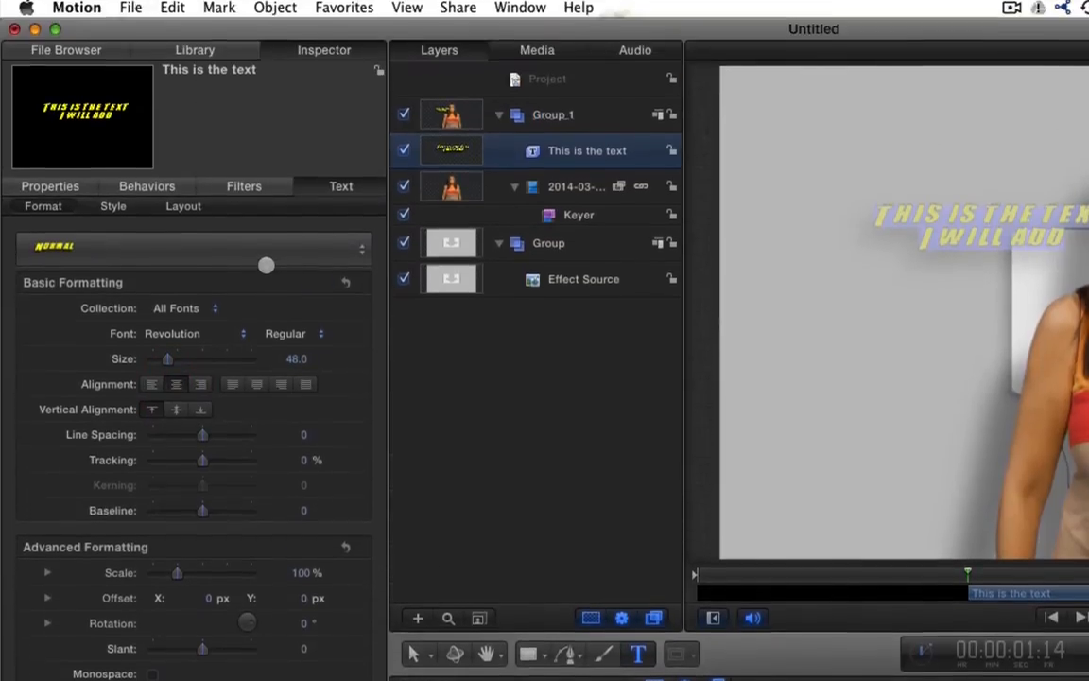
{"action": "left_click", "coordinate": [48, 79]}
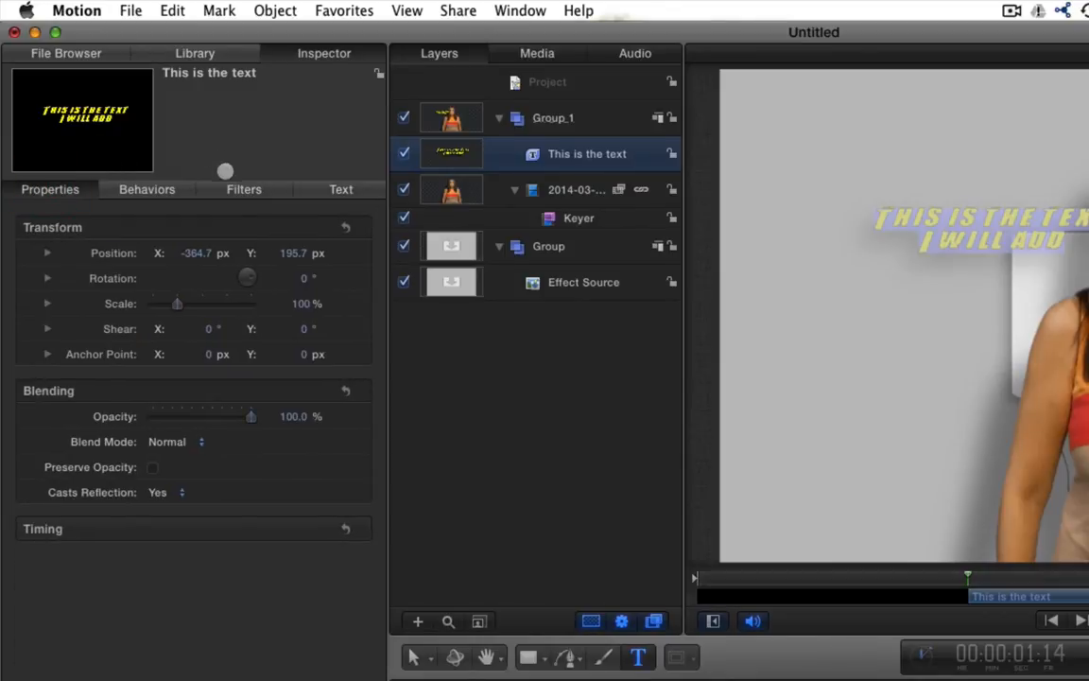
Shift the title right beside the presenter's head and extend its clip to start at 0:00
{"action": "left_click_drag", "start_coordinate": [196, 253], "coordinate": [199, 249]}
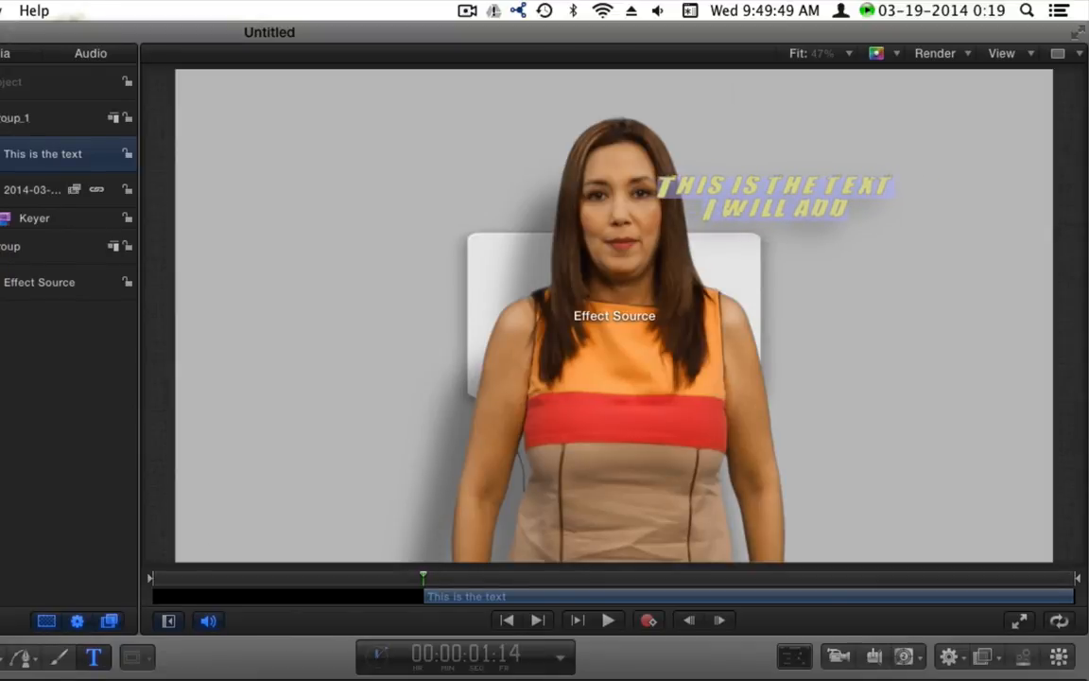
{"action": "left_click_drag", "start_coordinate": [672, 526], "coordinate": [512, 526]}
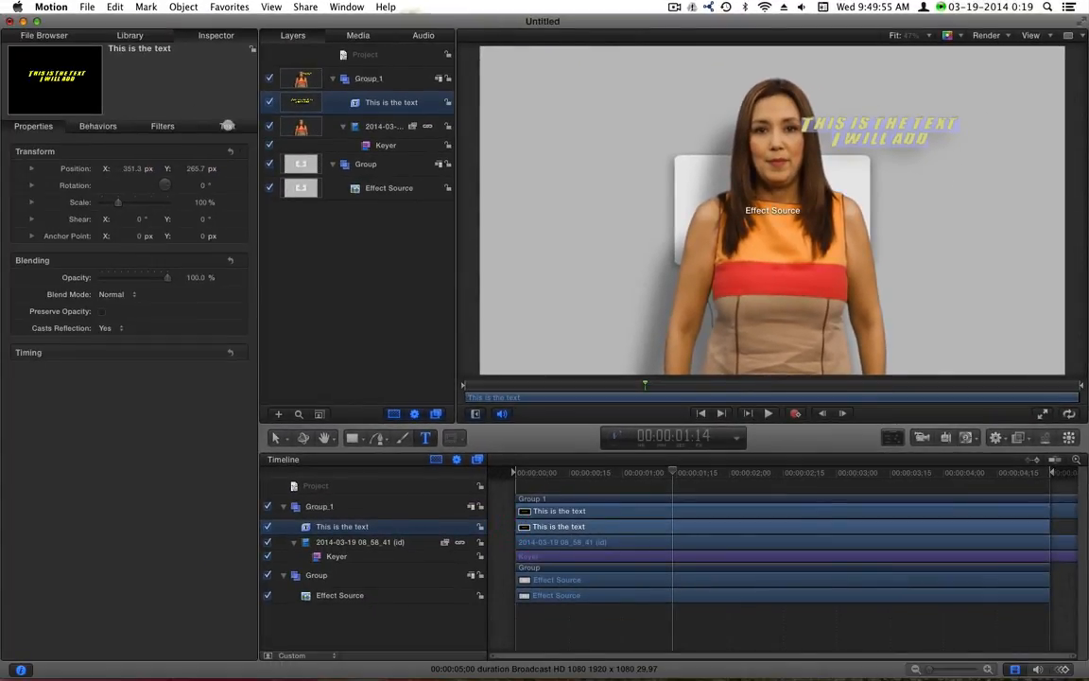
{"action": "left_click", "coordinate": [227, 125]}
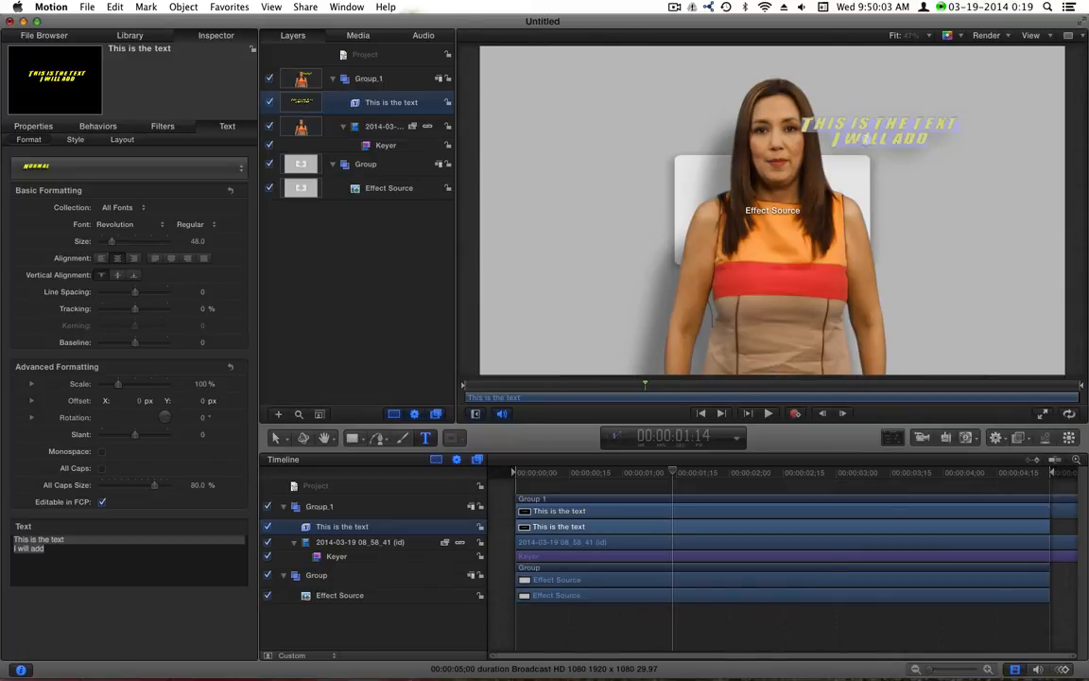
{"action": "left_click", "coordinate": [322, 541]}
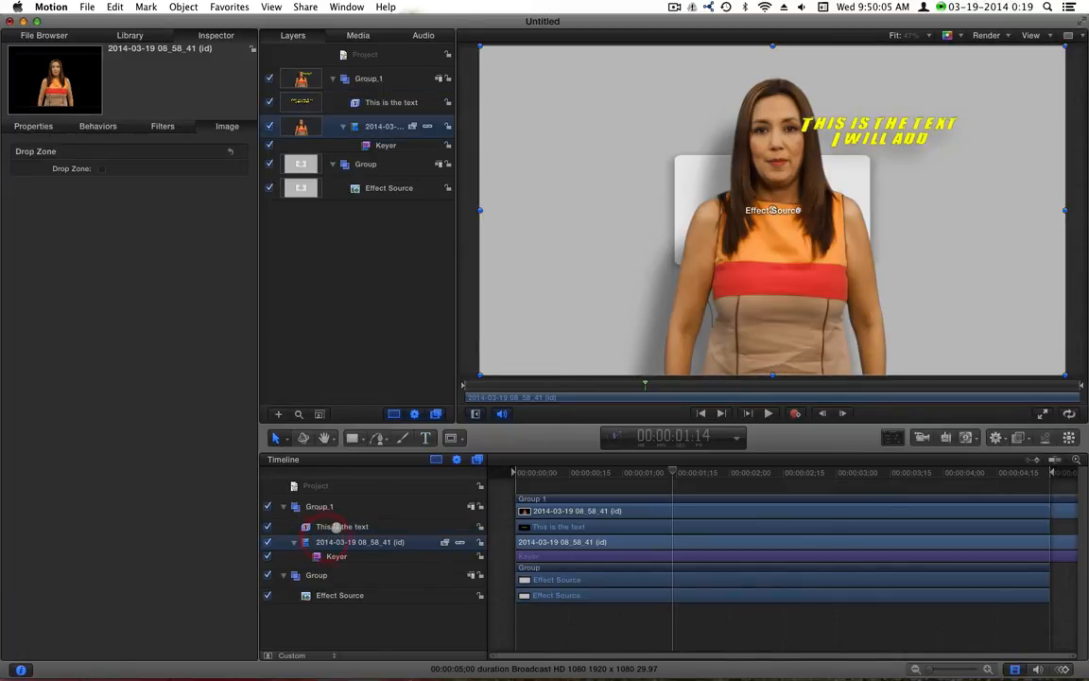
Duplicate the title, drag the copy below, and retype it as 'I Will add this' / 'as well'
{"action": "left_click", "coordinate": [344, 527]}
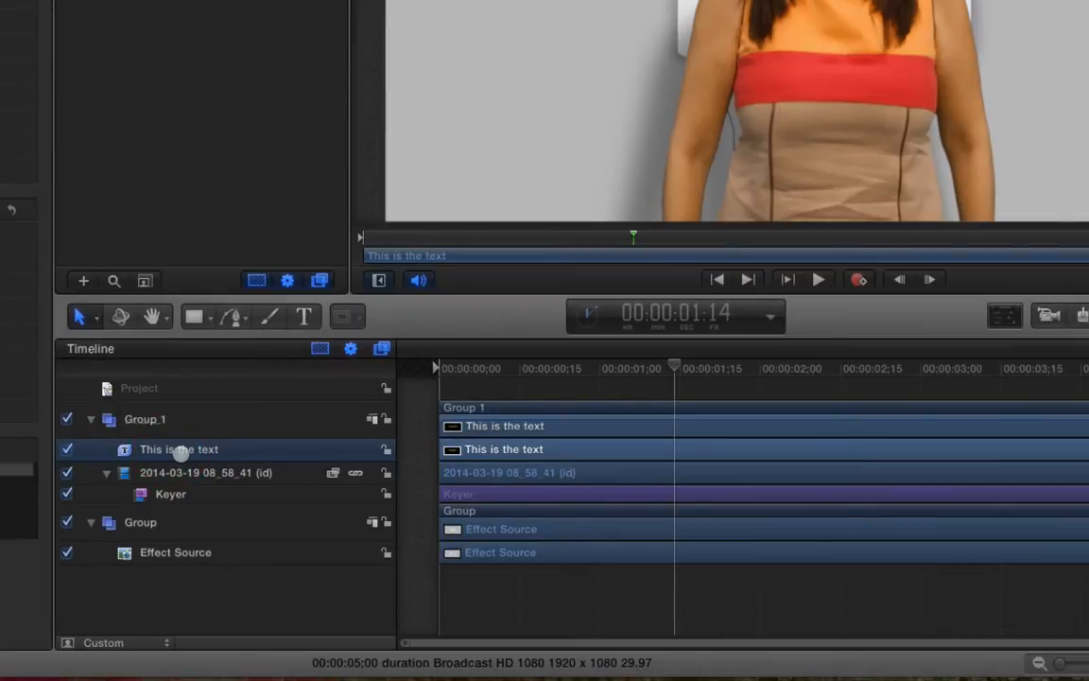
{"action": "key", "text": "super+d"}
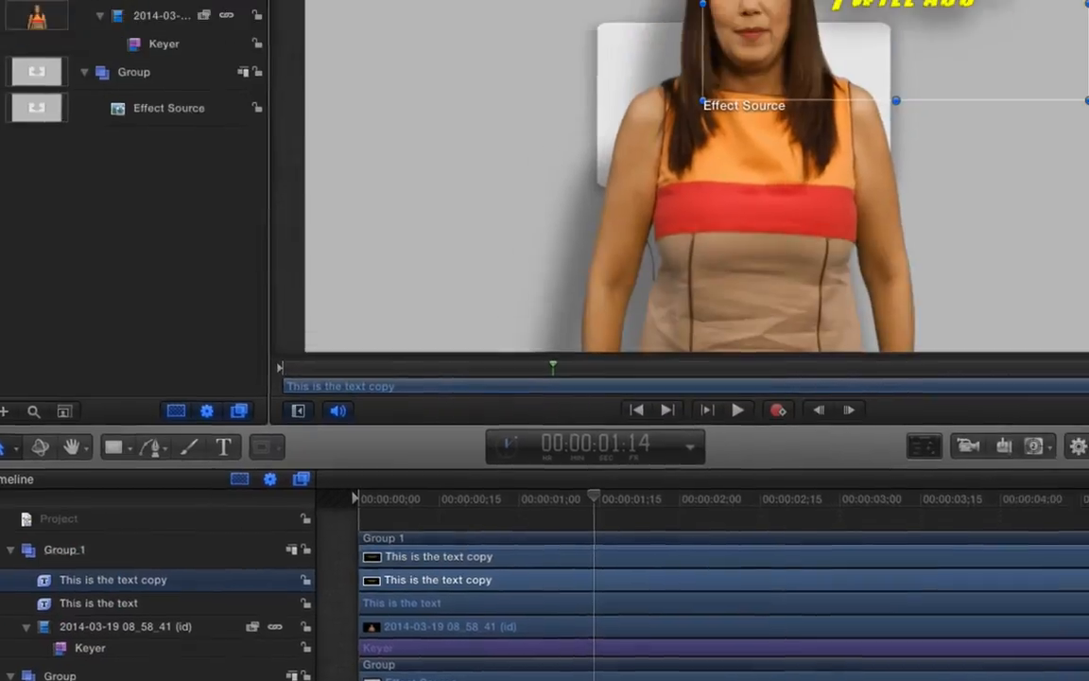
{"action": "left_click_drag", "start_coordinate": [772, 247], "coordinate": [763, 312]}
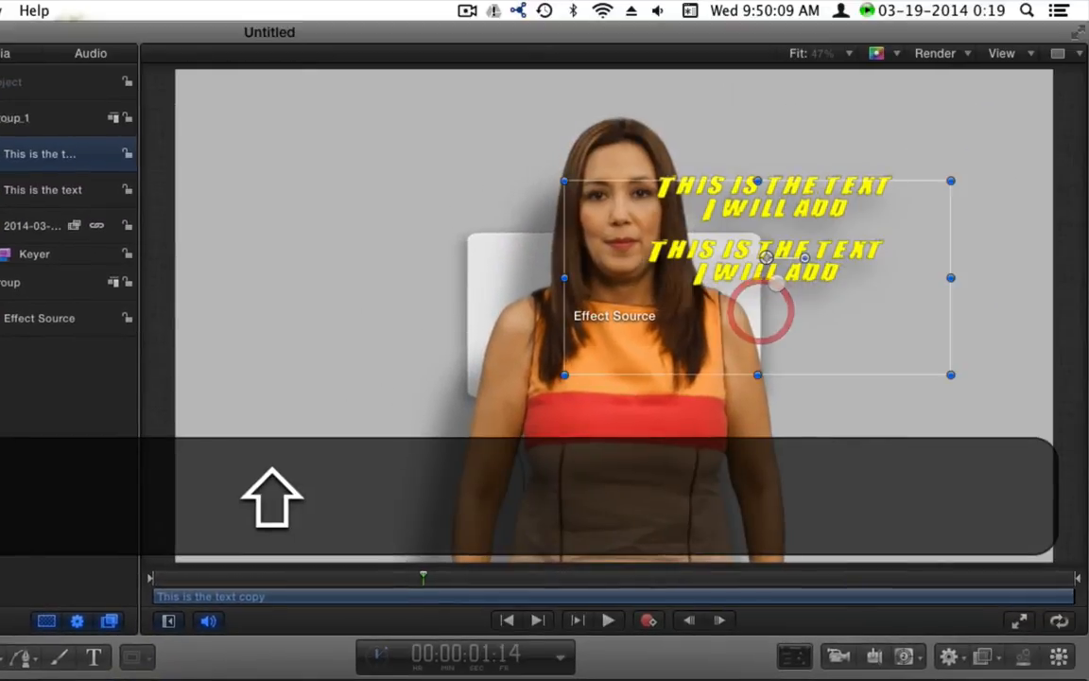
{"action": "double_click", "coordinate": [778, 277]}
{"action": "type", "text": "I"}
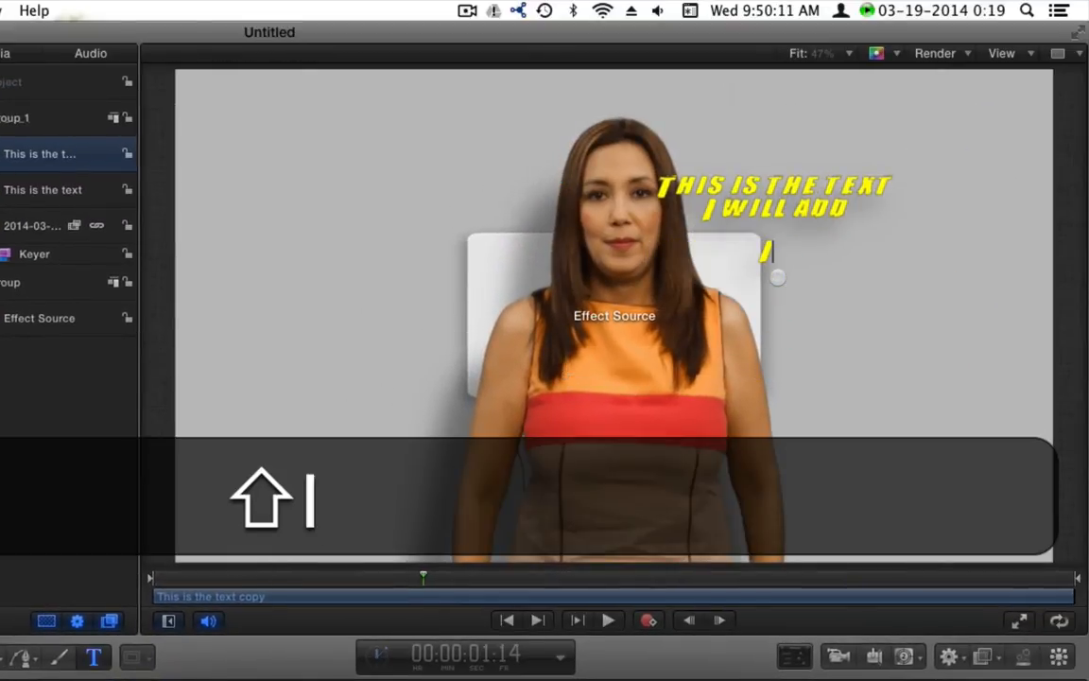
{"action": "type", "text": " Will add this"}
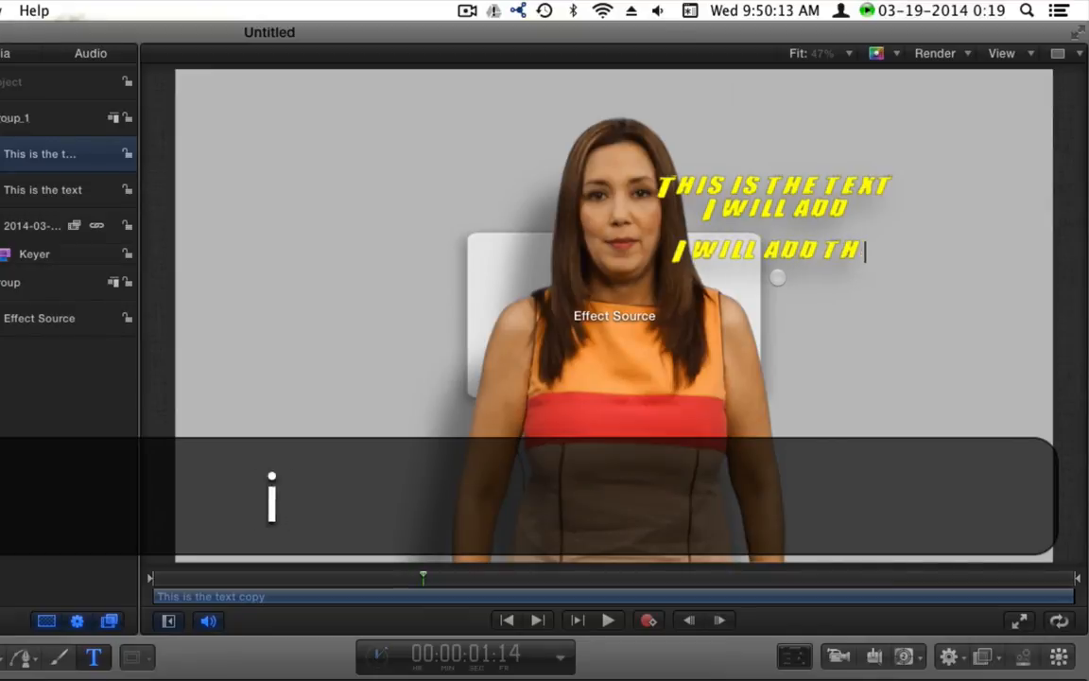
{"action": "key", "text": "BackSpace"}
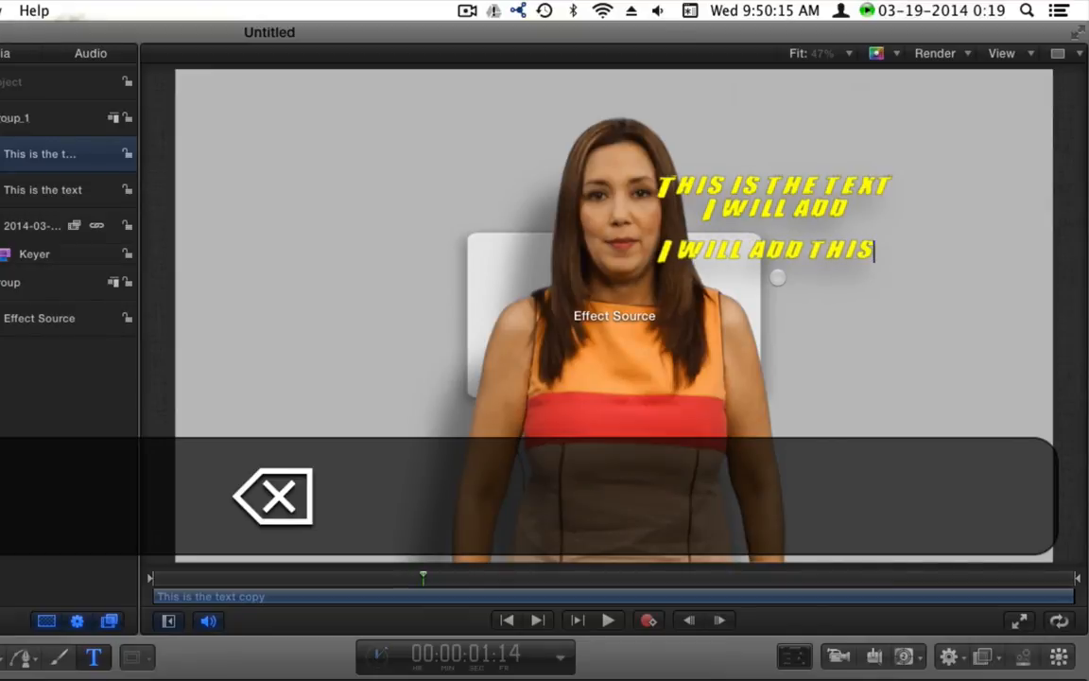
{"action": "key", "text": "Return"}
{"action": "type", "text": "as well"}
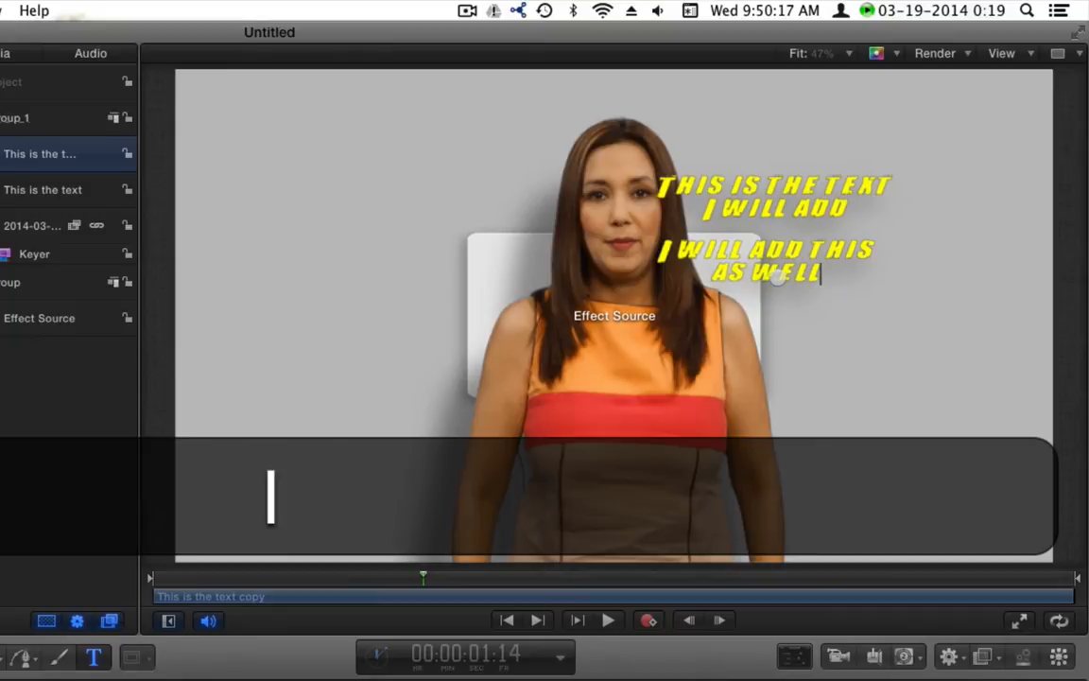
{"action": "key", "text": "KP_Enter"}
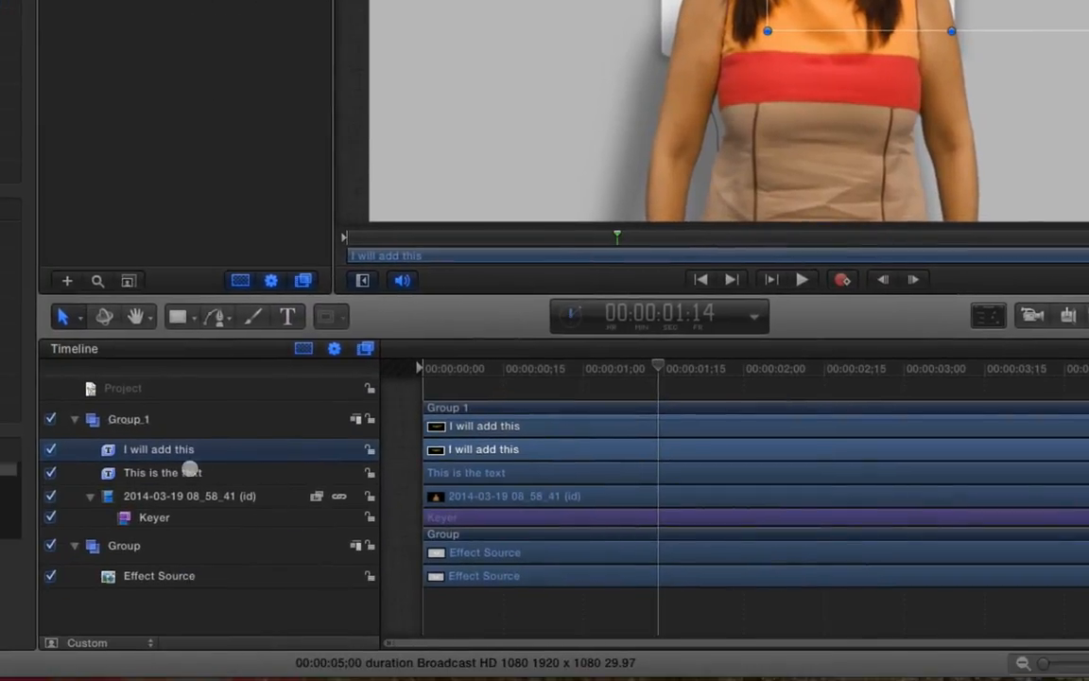
Duplicate the original title onto the dress and retype it as the two-line 'in front of the subject for information' text
{"action": "left_click", "coordinate": [104, 589]}
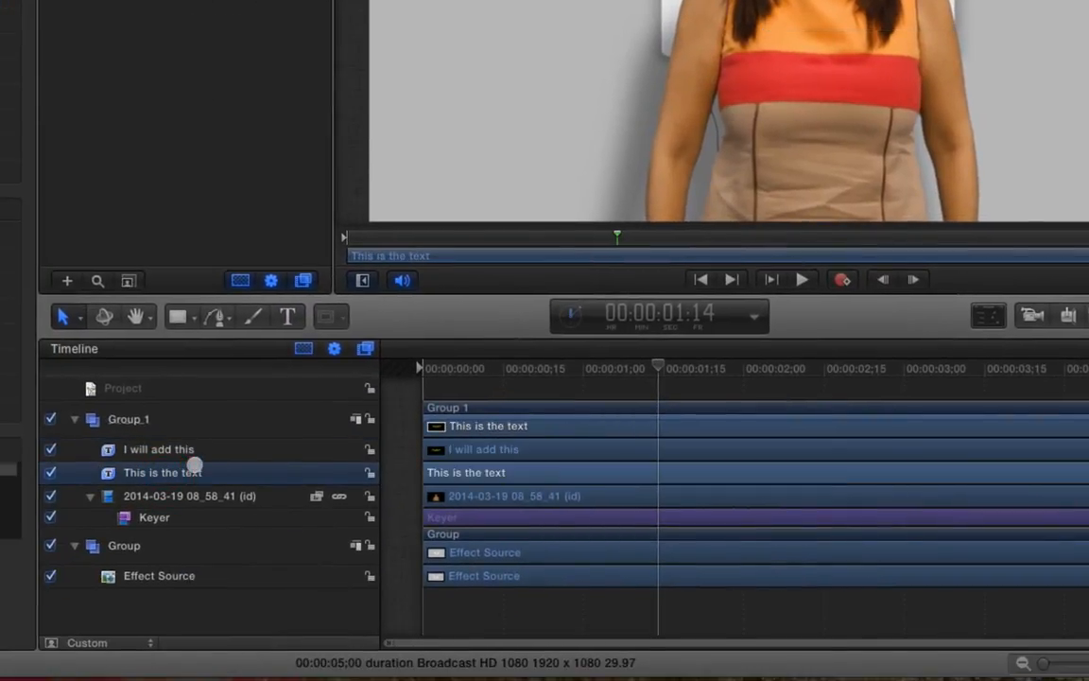
{"action": "key", "text": "super+d"}
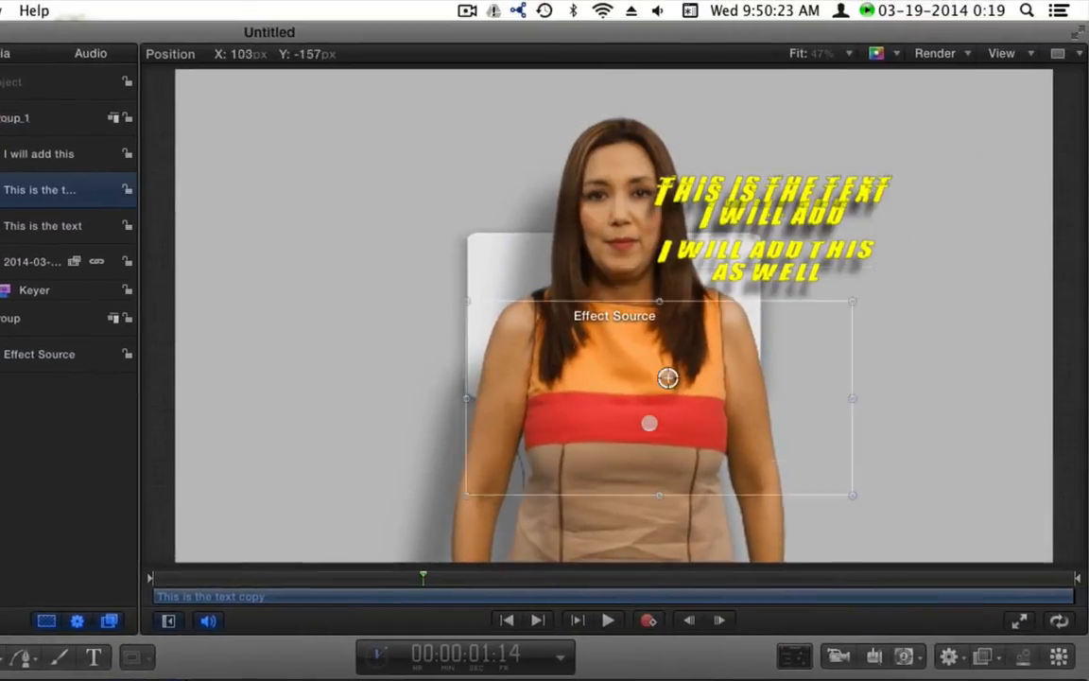
{"action": "left_click_drag", "start_coordinate": [649, 423], "coordinate": [605, 498]}
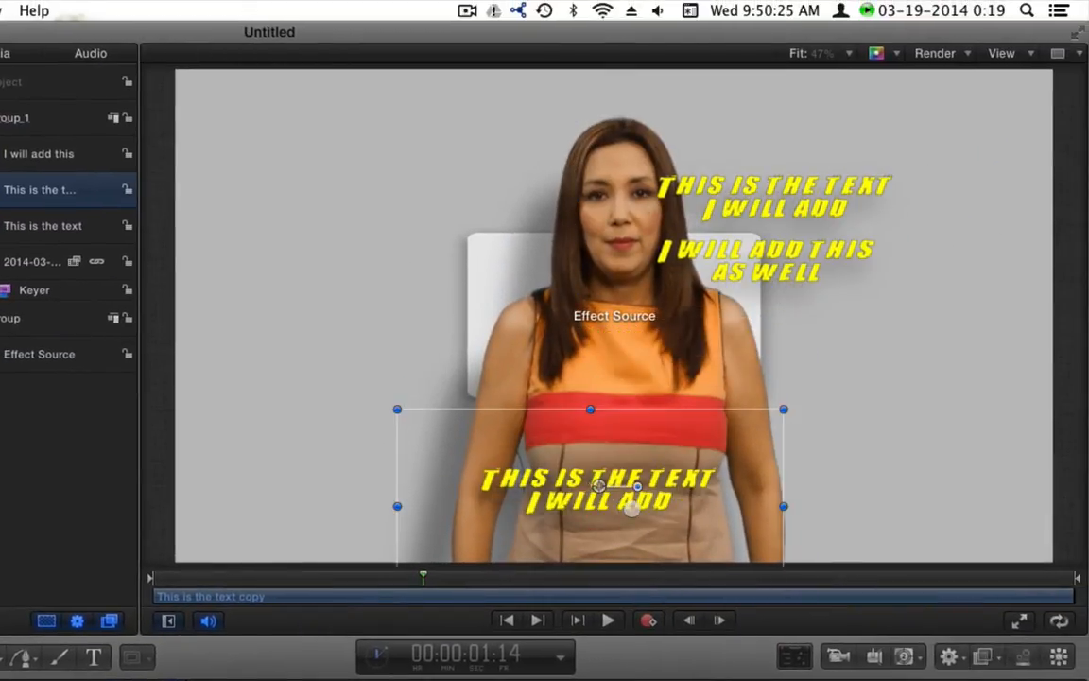
{"action": "double_click", "coordinate": [631, 509]}
{"action": "type", "text": "I"}
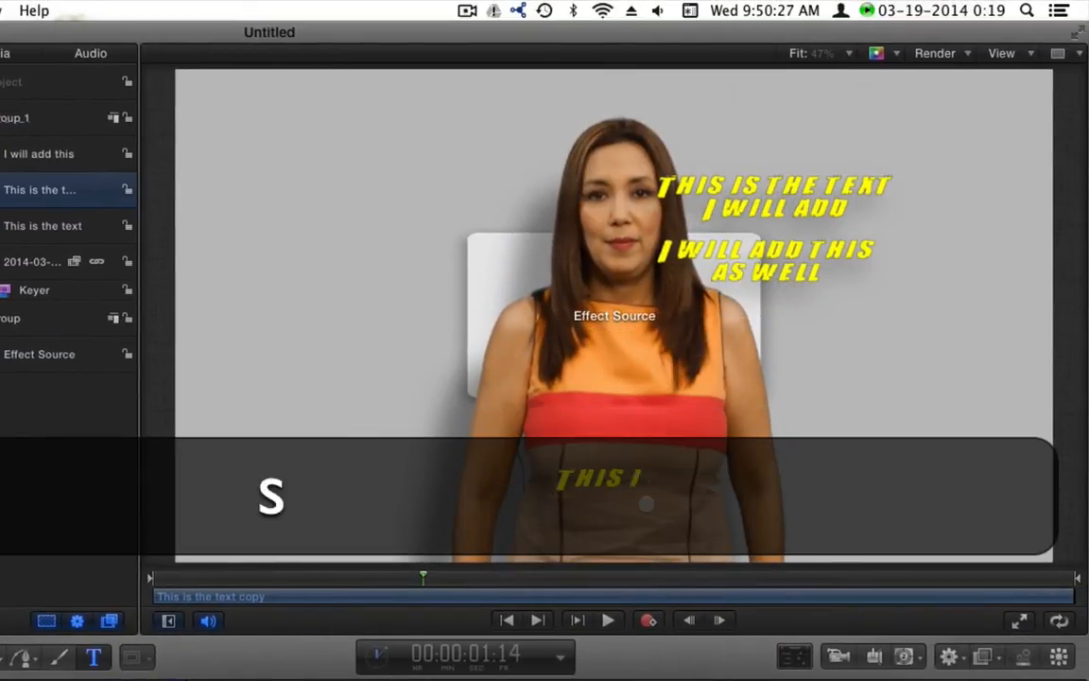
{"action": "type", "text": "S is the text that will go"}
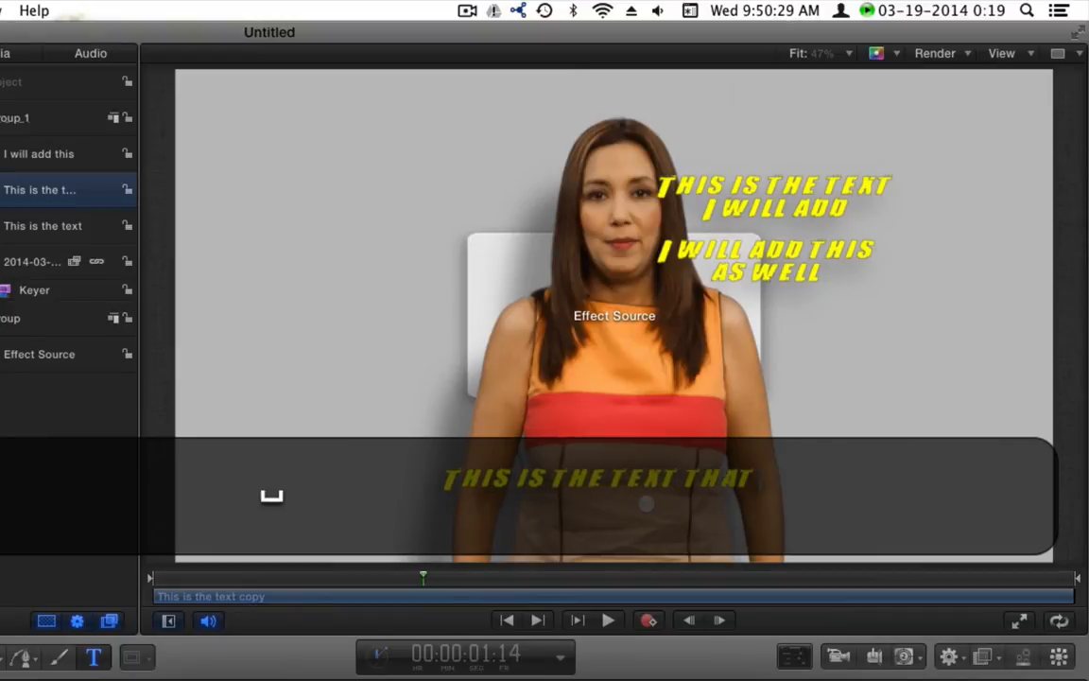
{"action": "type", "text": " in front"}
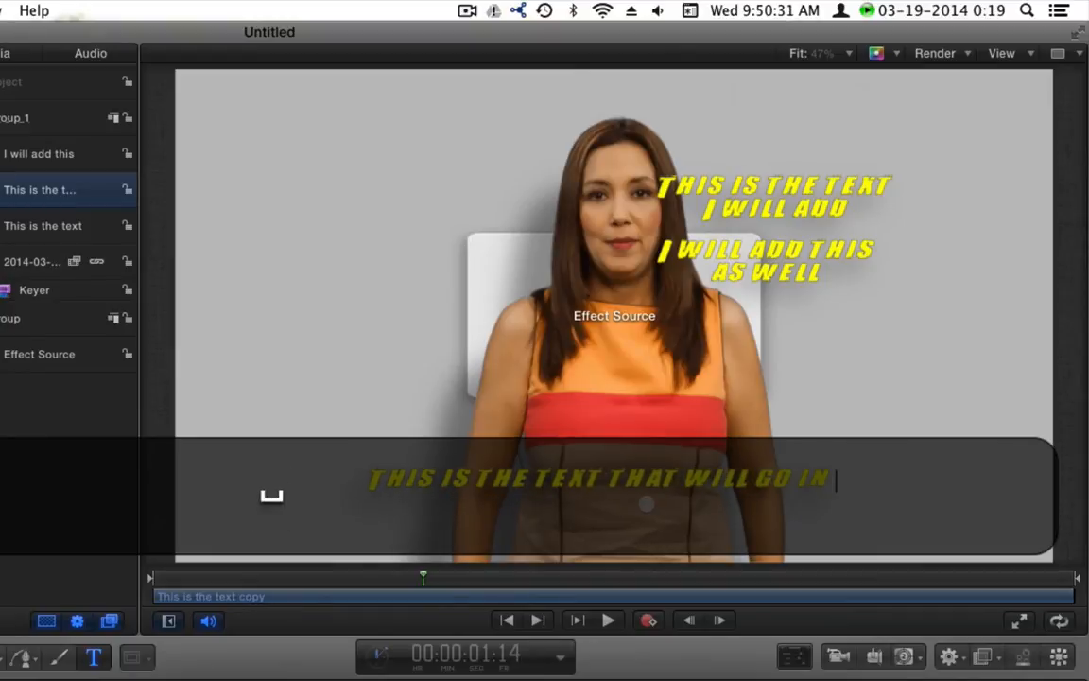
{"action": "key", "text": "Return"}
{"action": "type", "text": "of the subjex"}
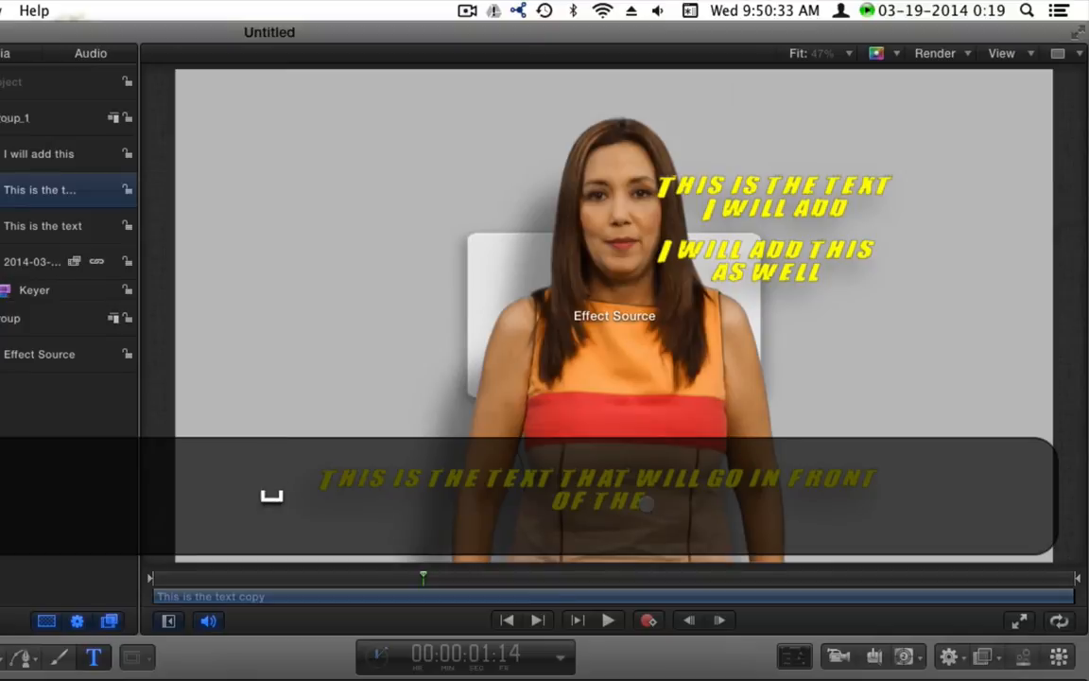
{"action": "key", "text": "BackSpace"}
{"action": "type", "text": "ct"}
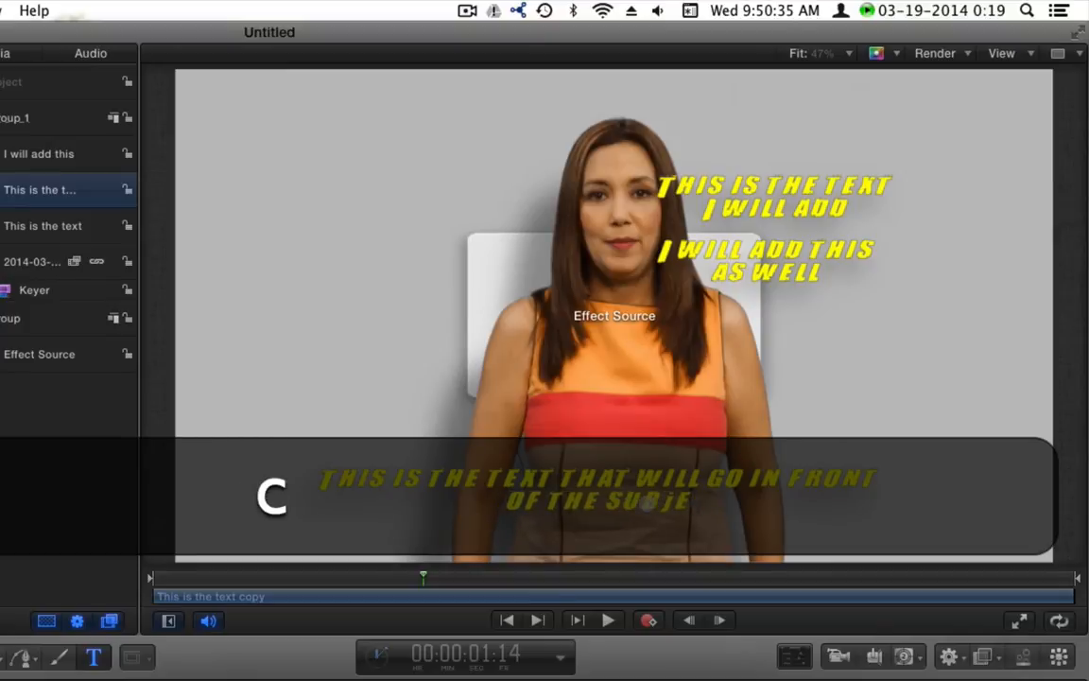
{"action": "type", "text": " for info"}
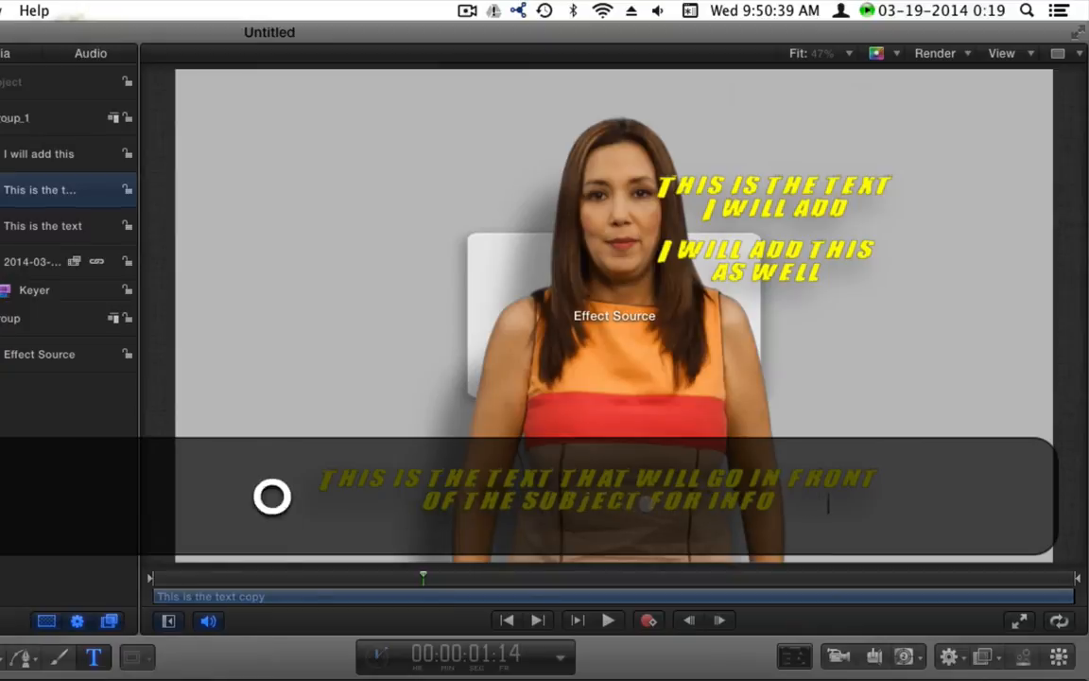
{"action": "type", "text": "rmation"}
{"action": "key", "text": "Return"}
Nudge the information title up and toggle the 2014-03-19 layer off and back on
{"action": "left_click_drag", "start_coordinate": [598, 485], "coordinate": [599, 464]}
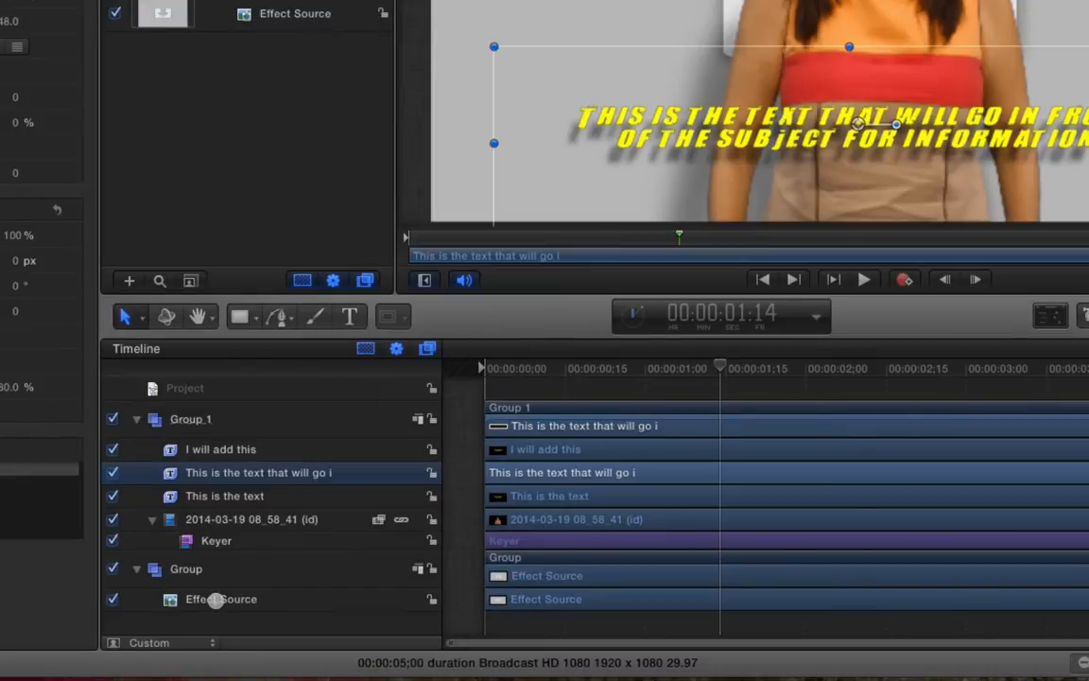
{"action": "left_click", "coordinate": [204, 519]}
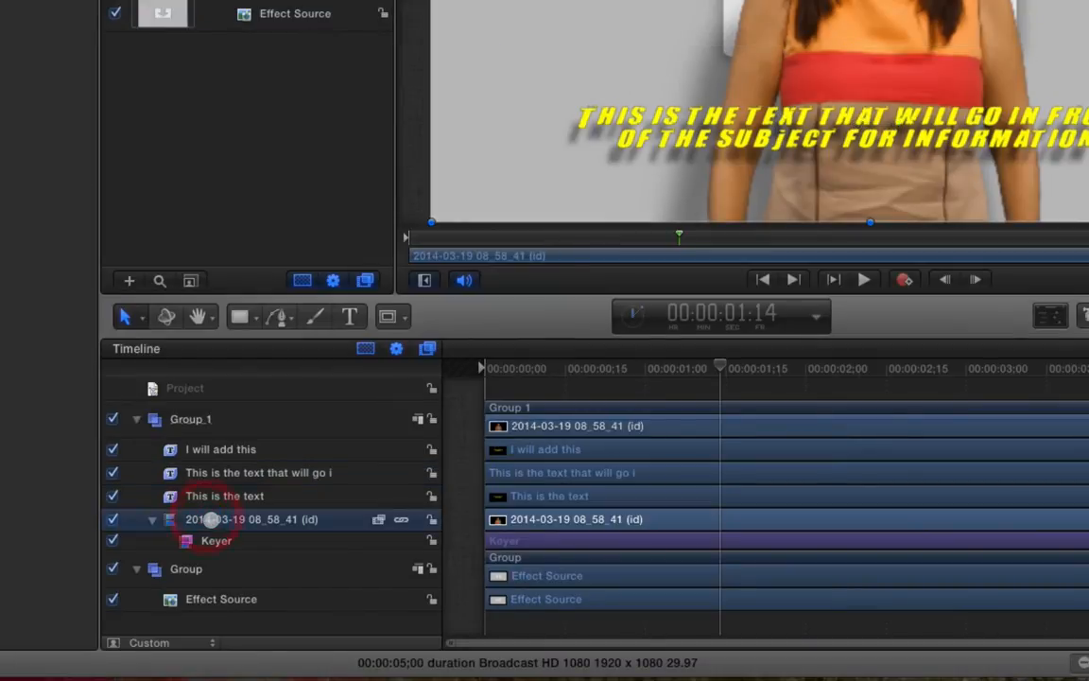
{"action": "left_click", "coordinate": [111, 519]}
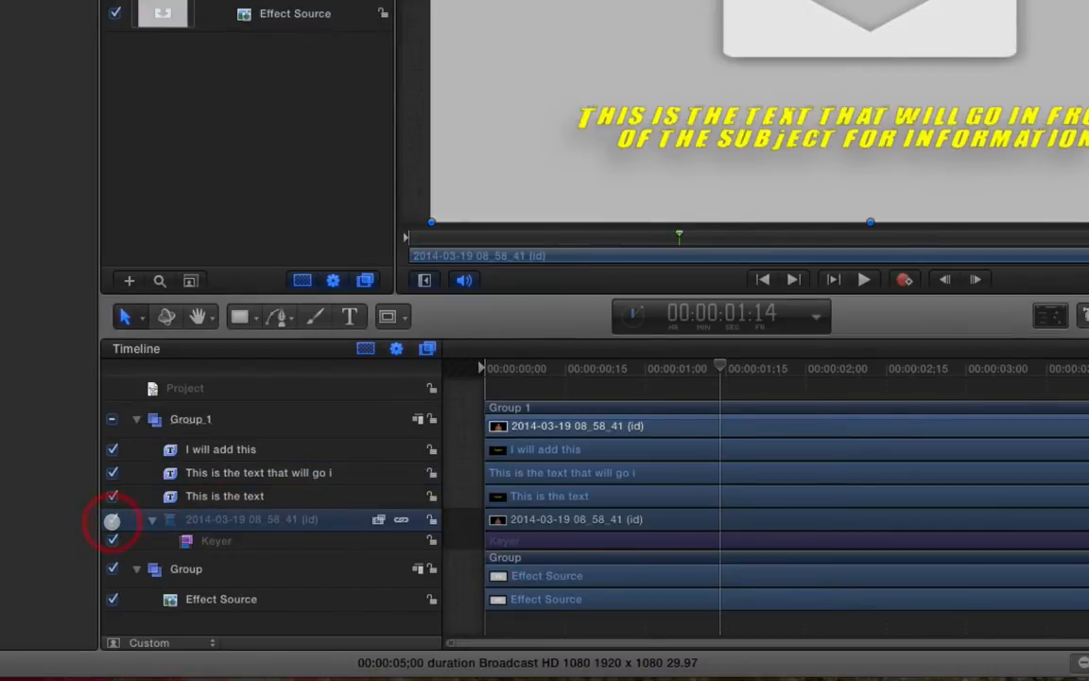
{"action": "left_click", "coordinate": [112, 519]}
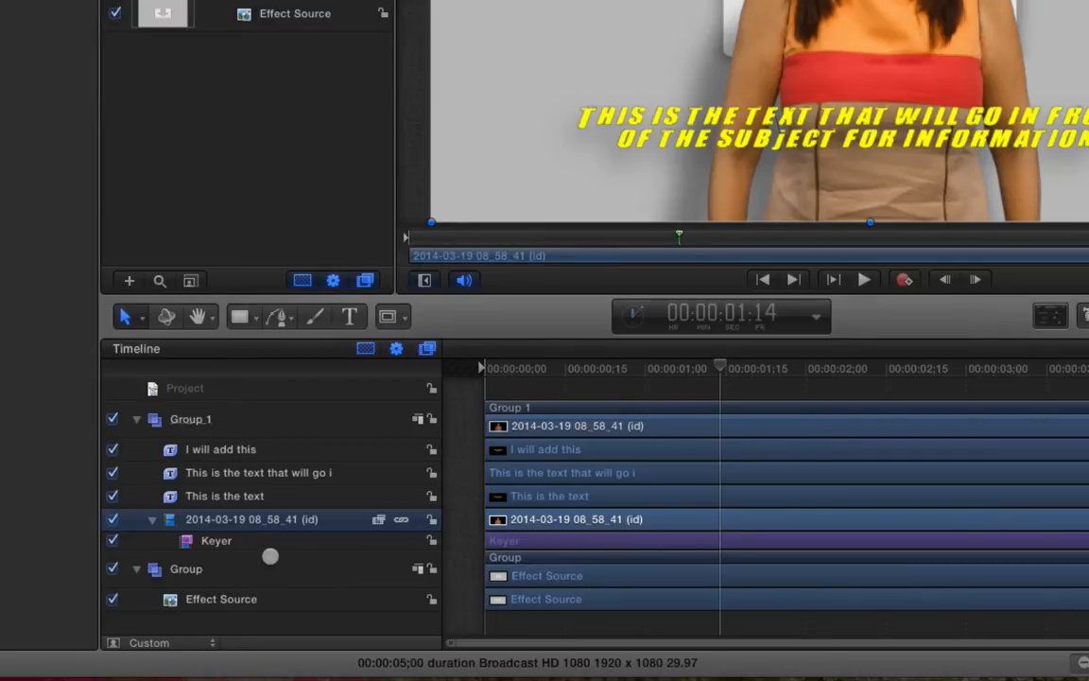
Move the Keyer onto Effect Source, hide the green-screen clip, and raise the headline layer to Group 1's top
{"action": "left_click_drag", "start_coordinate": [214, 542], "coordinate": [215, 601]}
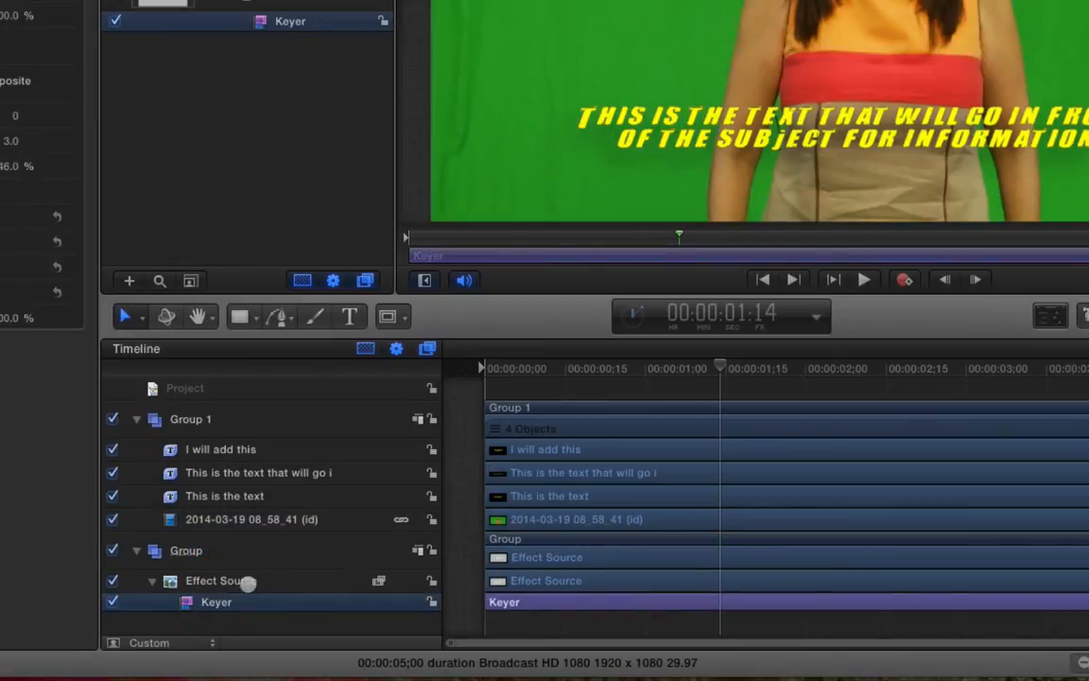
{"action": "left_click", "coordinate": [112, 519]}
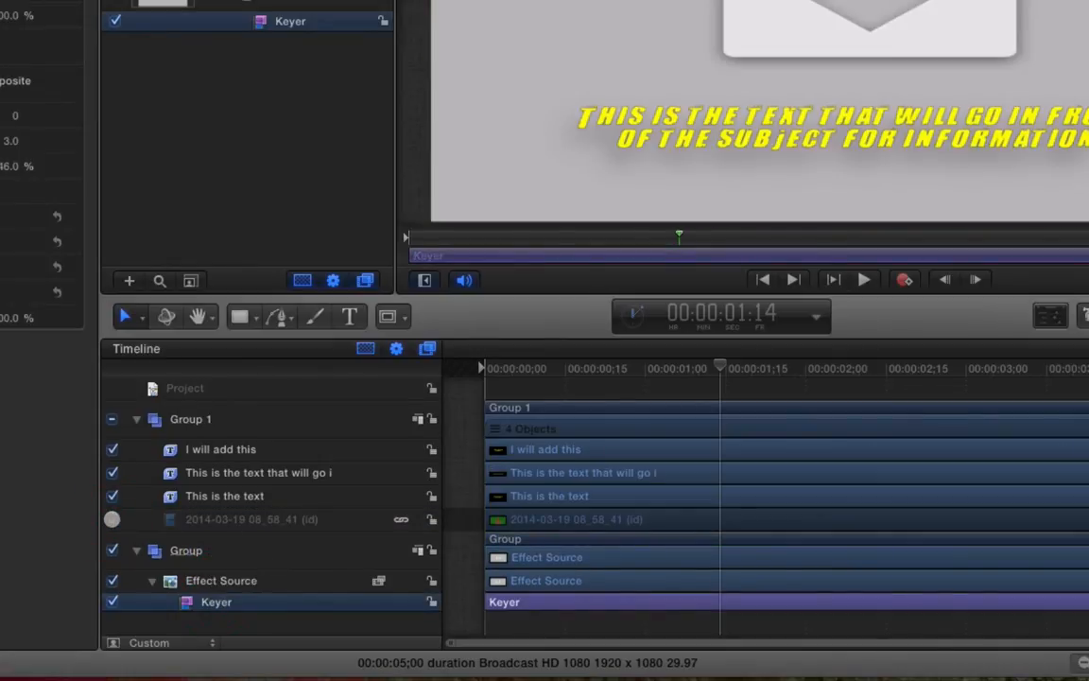
{"action": "left_click", "coordinate": [232, 473]}
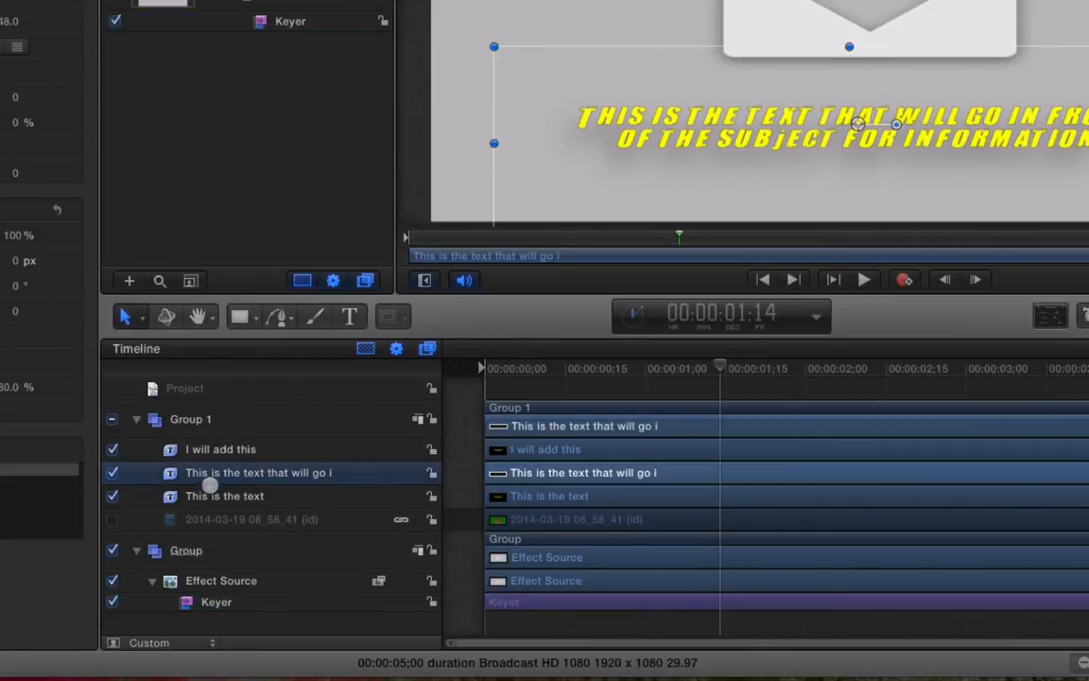
{"action": "left_click", "coordinate": [209, 495], "text": "super"}
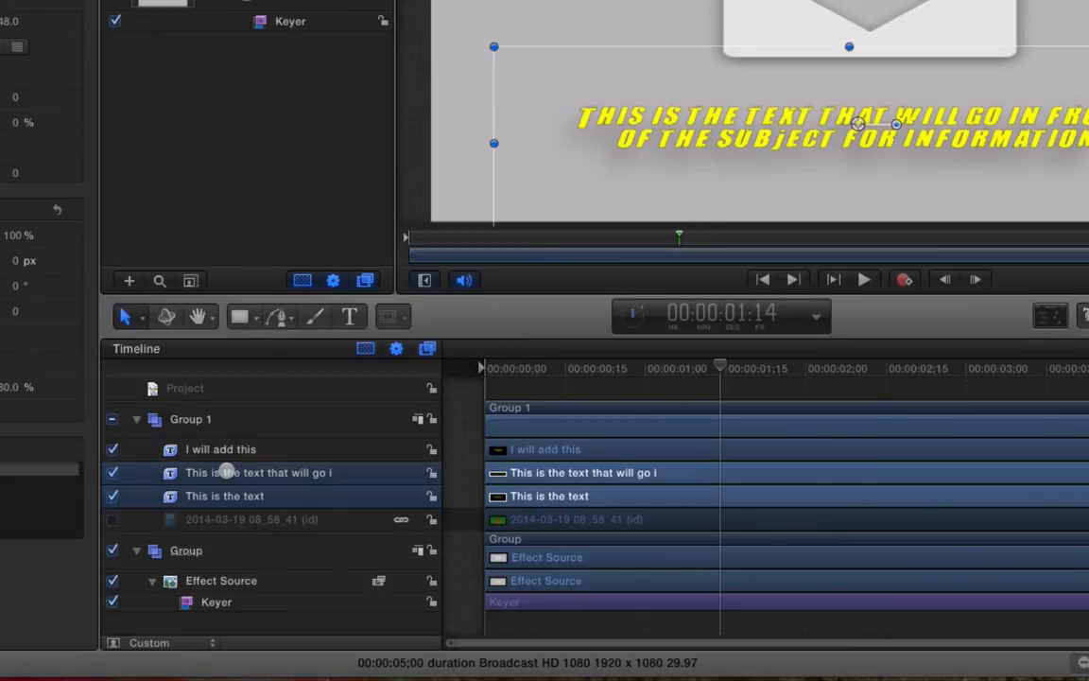
{"action": "left_click", "coordinate": [227, 489]}
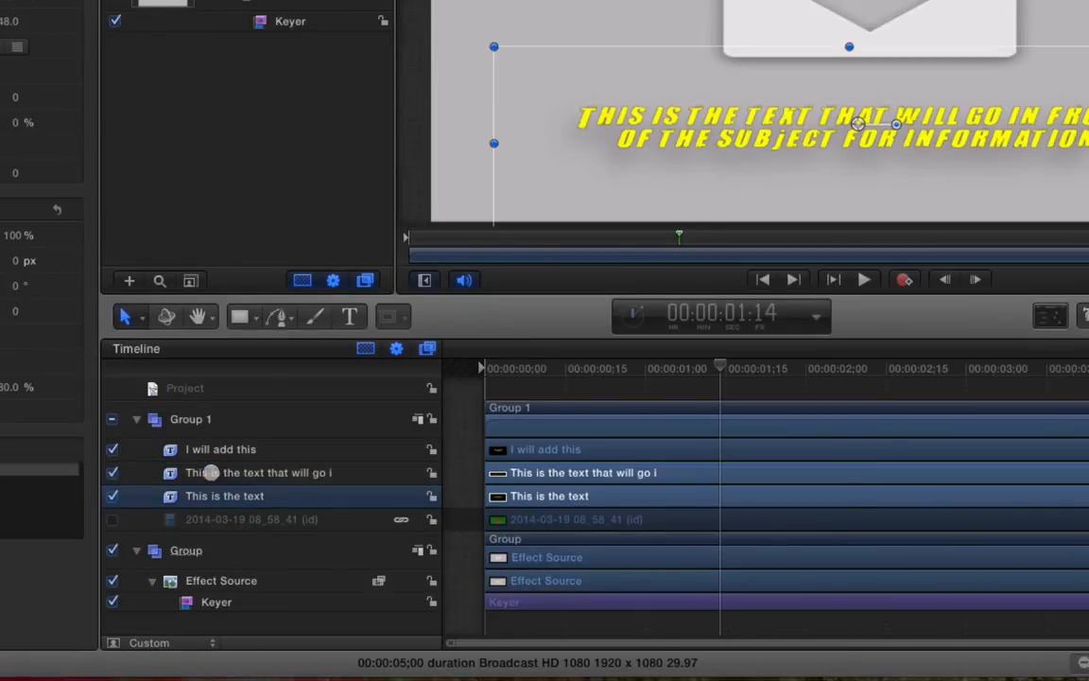
{"action": "left_click_drag", "start_coordinate": [218, 472], "coordinate": [223, 431]}
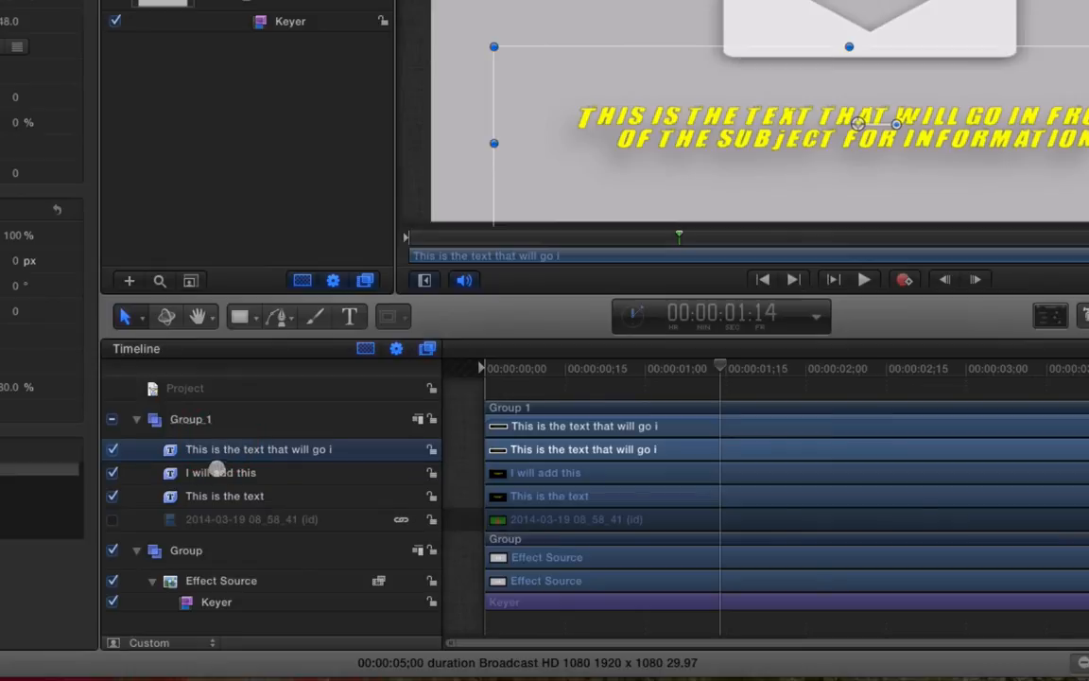
Move the 'I will add this' and 'This is the text' layers into the lower Group
{"action": "left_click", "coordinate": [219, 482]}
{"action": "left_click", "coordinate": [219, 494], "text": "shift"}
{"action": "left_click_drag", "start_coordinate": [218, 494], "coordinate": [153, 605]}
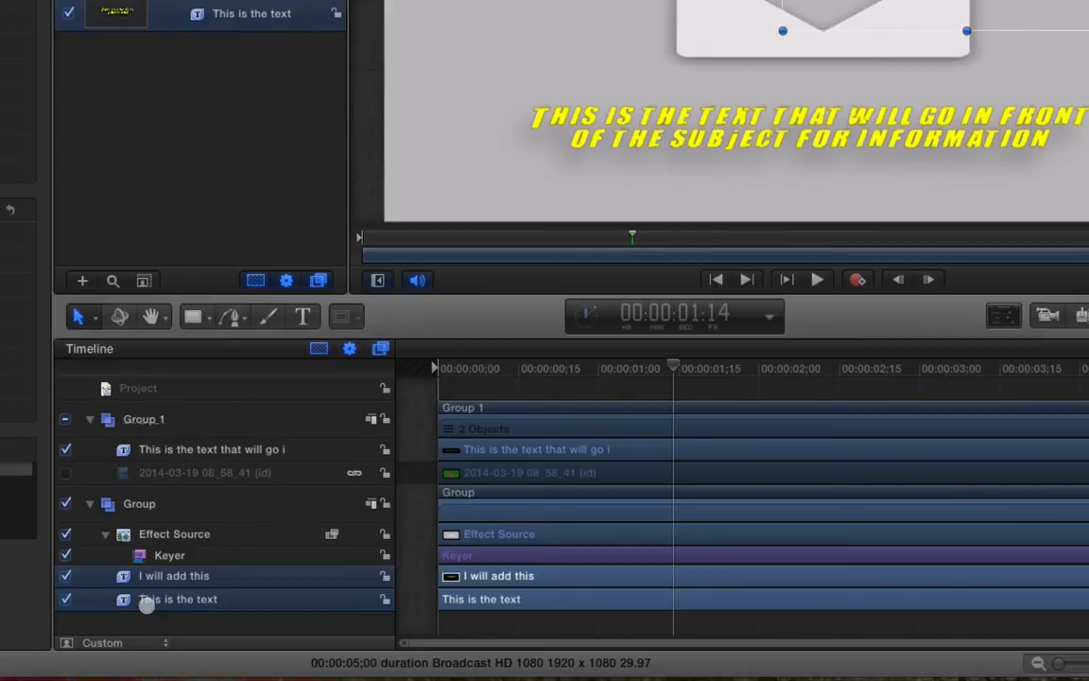
{"action": "left_click_drag", "start_coordinate": [593, 367], "coordinate": [627, 367]}
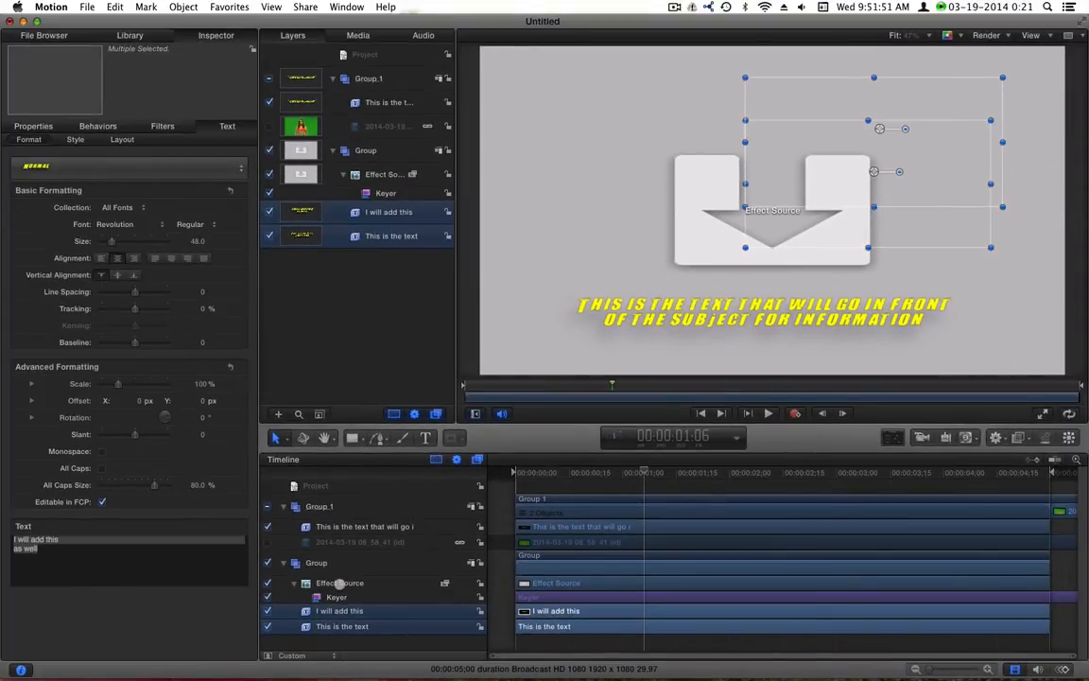
{"action": "left_click", "coordinate": [339, 582]}
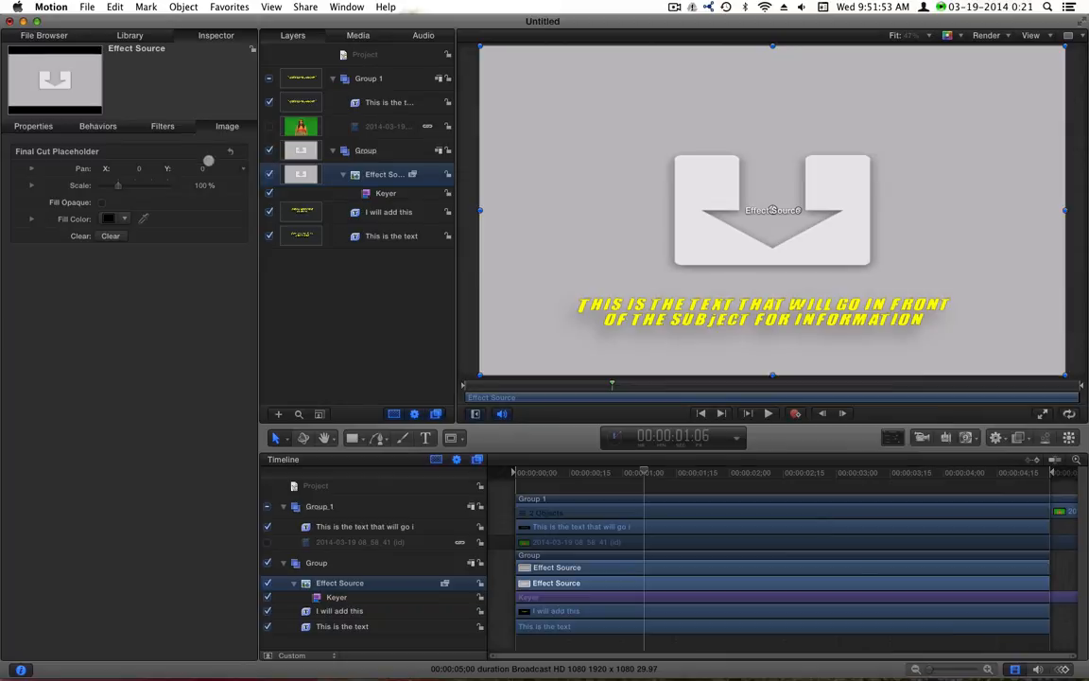
Enable Crop on the Effect Source and set Left and Right crop to 200
{"action": "left_click", "coordinate": [32, 125]}
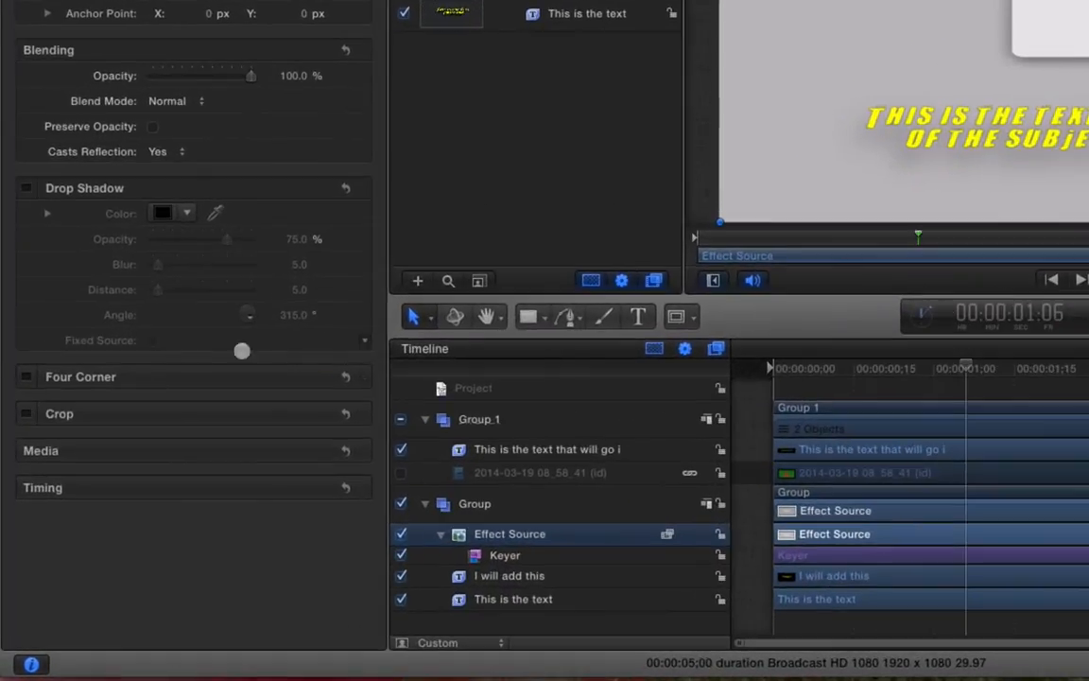
{"action": "left_click", "coordinate": [28, 414]}
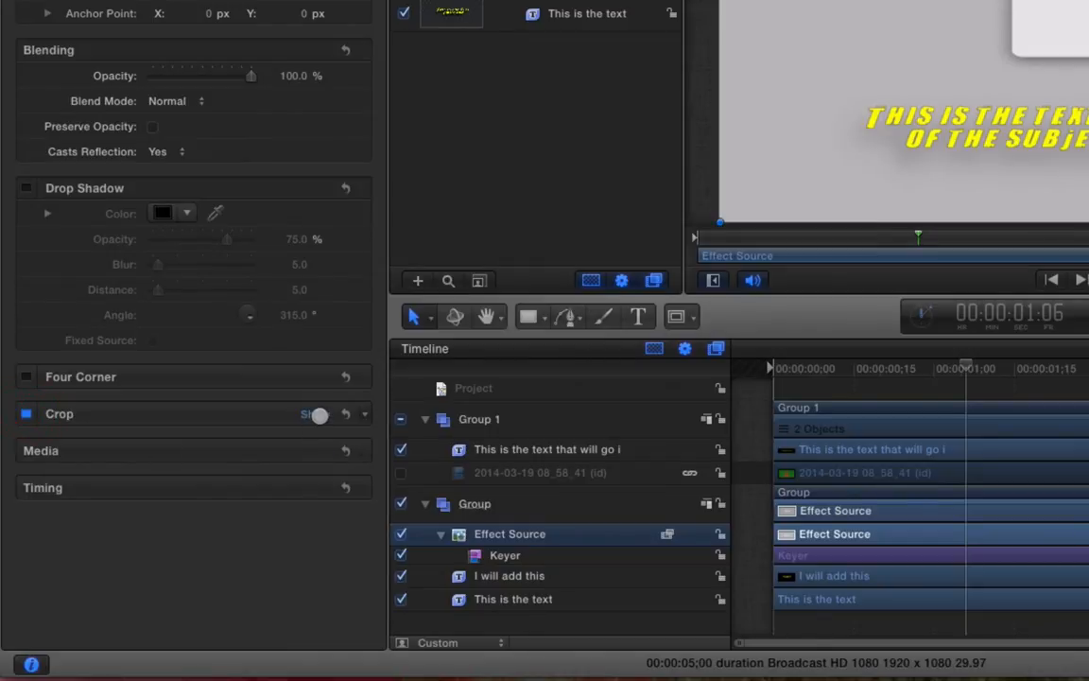
{"action": "left_click", "coordinate": [315, 413]}
{"action": "left_click_drag", "start_coordinate": [152, 439], "coordinate": [267, 426]}
{"action": "left_click_drag", "start_coordinate": [152, 464], "coordinate": [281, 468]}
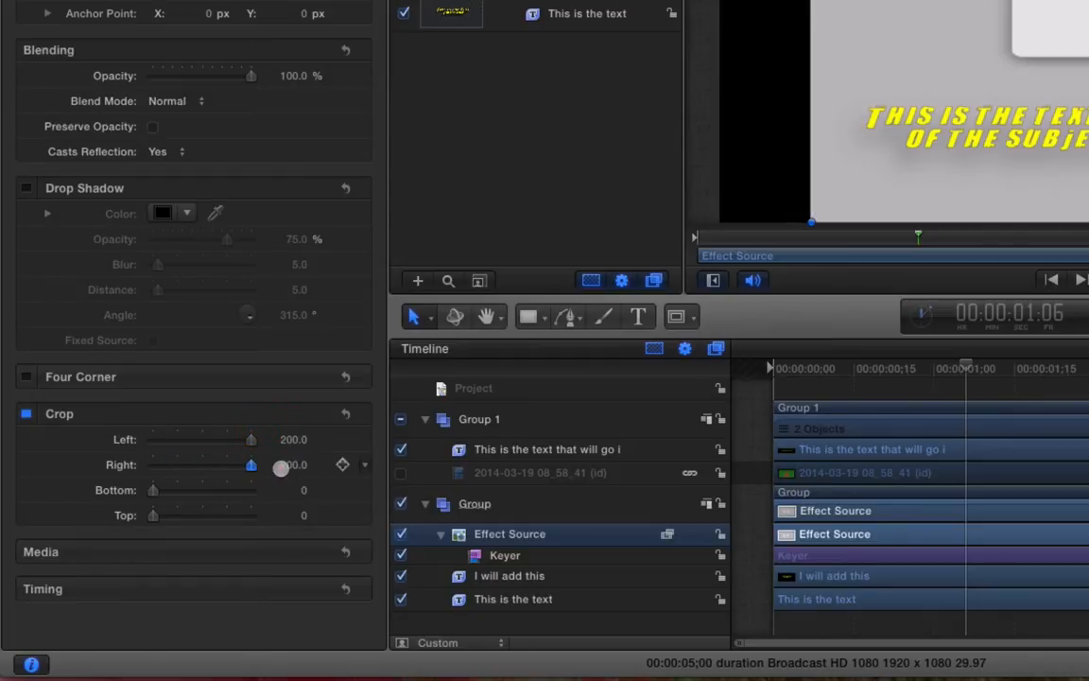
Publish the Left and Right crop parameters
{"action": "left_click", "coordinate": [364, 438]}
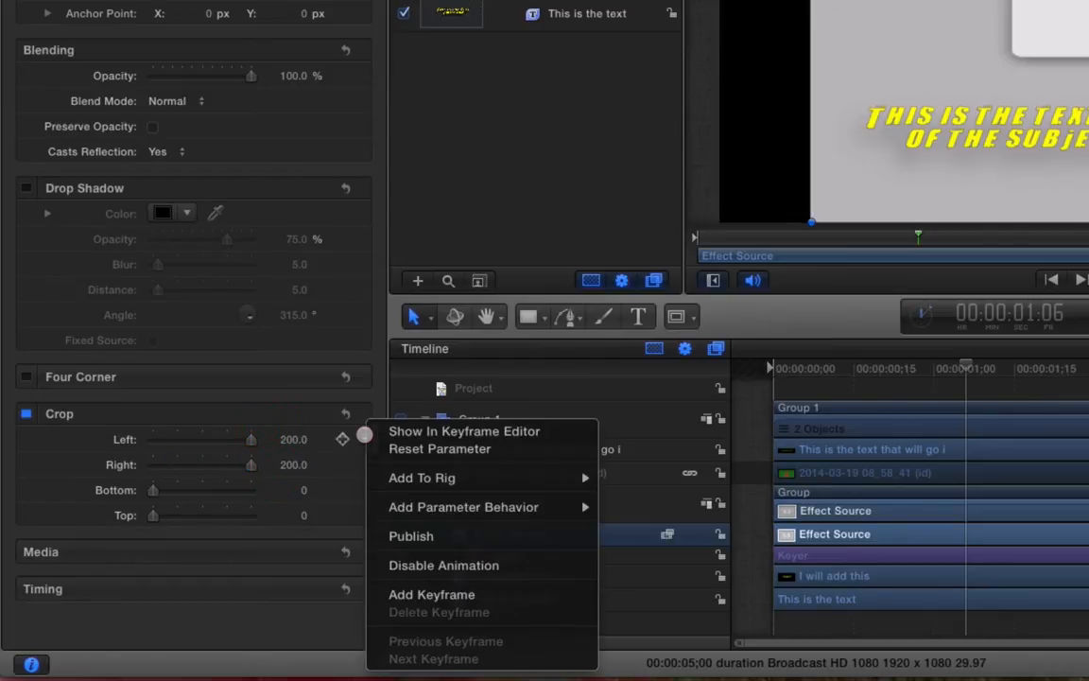
{"action": "left_click", "coordinate": [364, 464]}
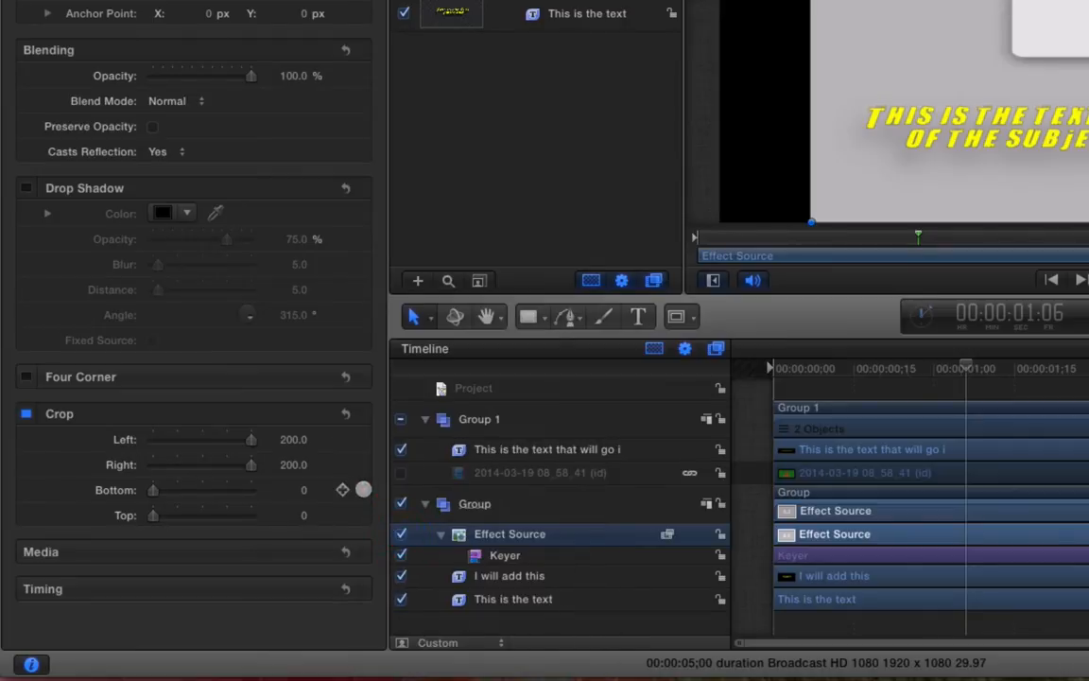
{"action": "left_click", "coordinate": [364, 464]}
{"action": "left_click", "coordinate": [405, 535]}
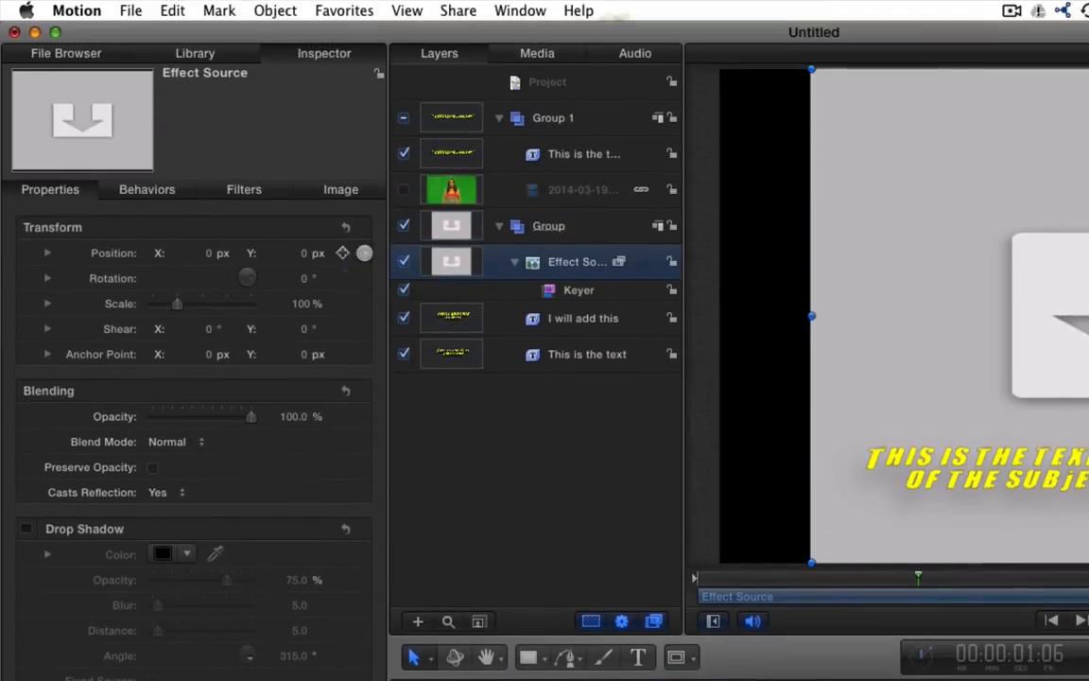
Publish the Effect Source's Position parameter, then display the Keyer filter's settings
{"action": "left_click", "coordinate": [49, 252]}
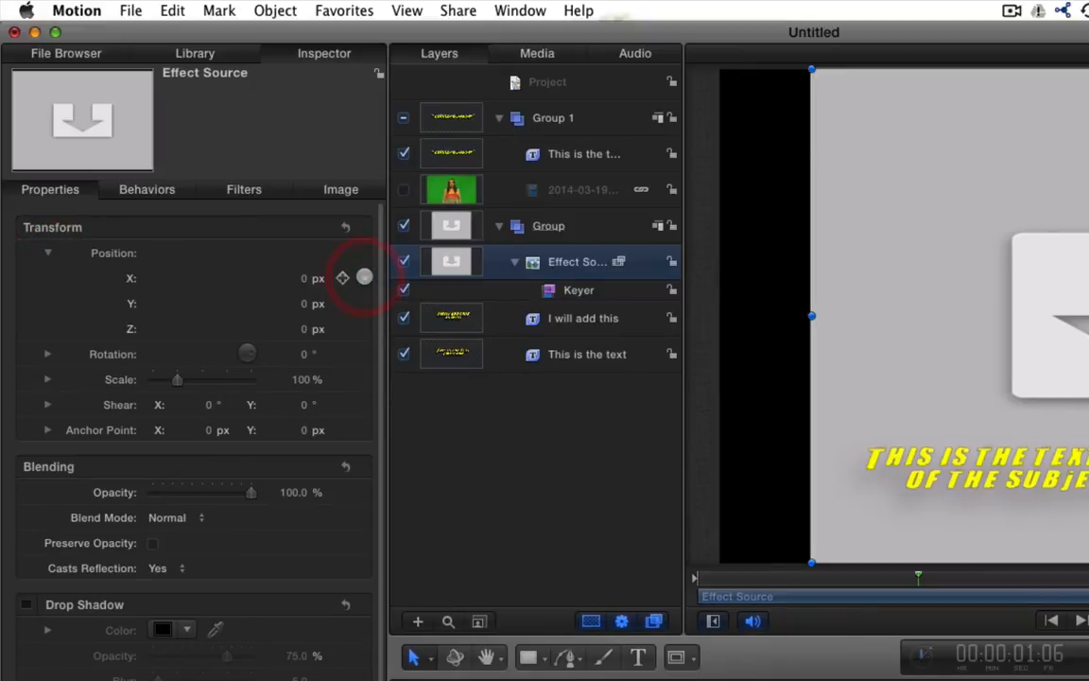
{"action": "right_click", "coordinate": [365, 279]}
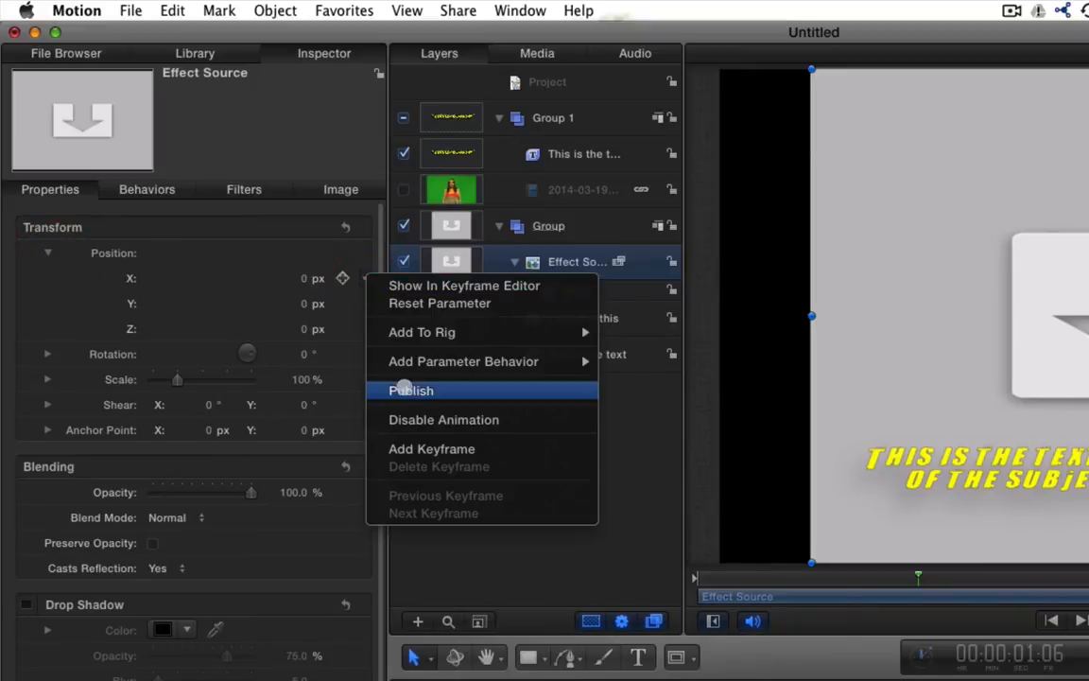
{"action": "left_click", "coordinate": [404, 390]}
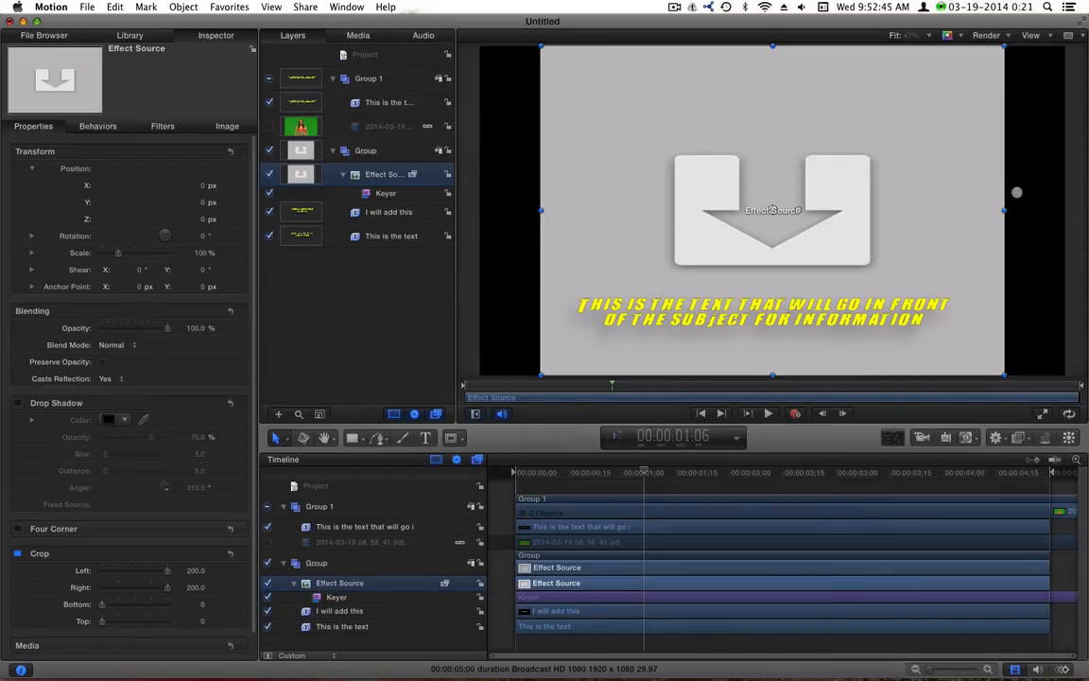
{"action": "left_click", "coordinate": [336, 598]}
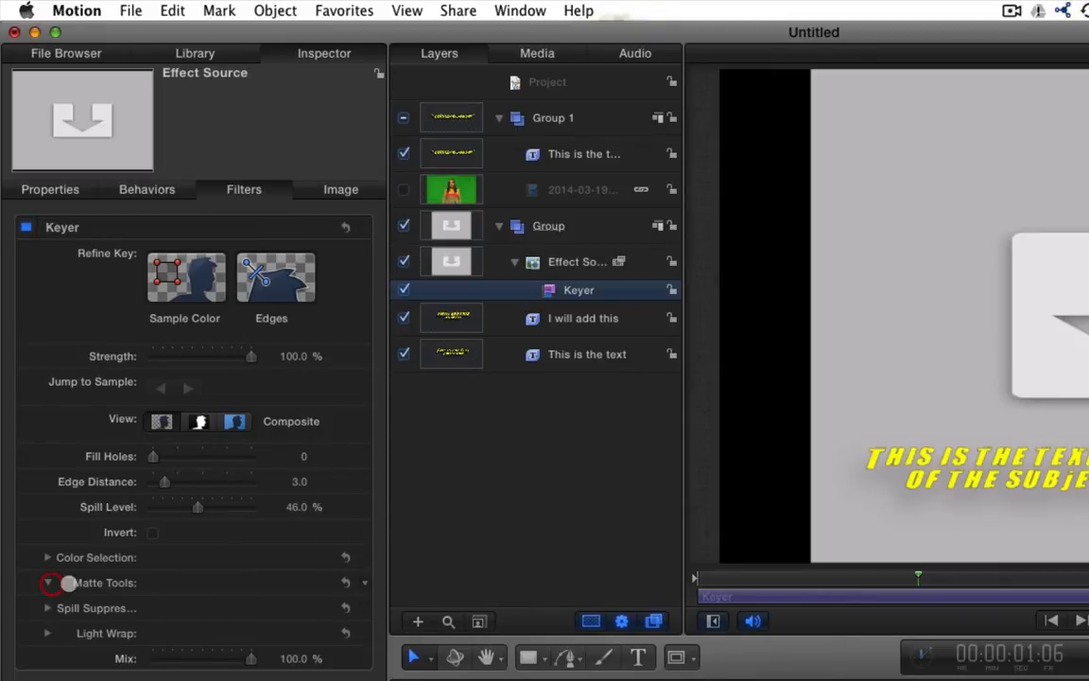
Publish the Keyer's Matte Tools parameters Shrink/Expand, Soften and Erode
{"action": "left_click", "coordinate": [48, 583]}
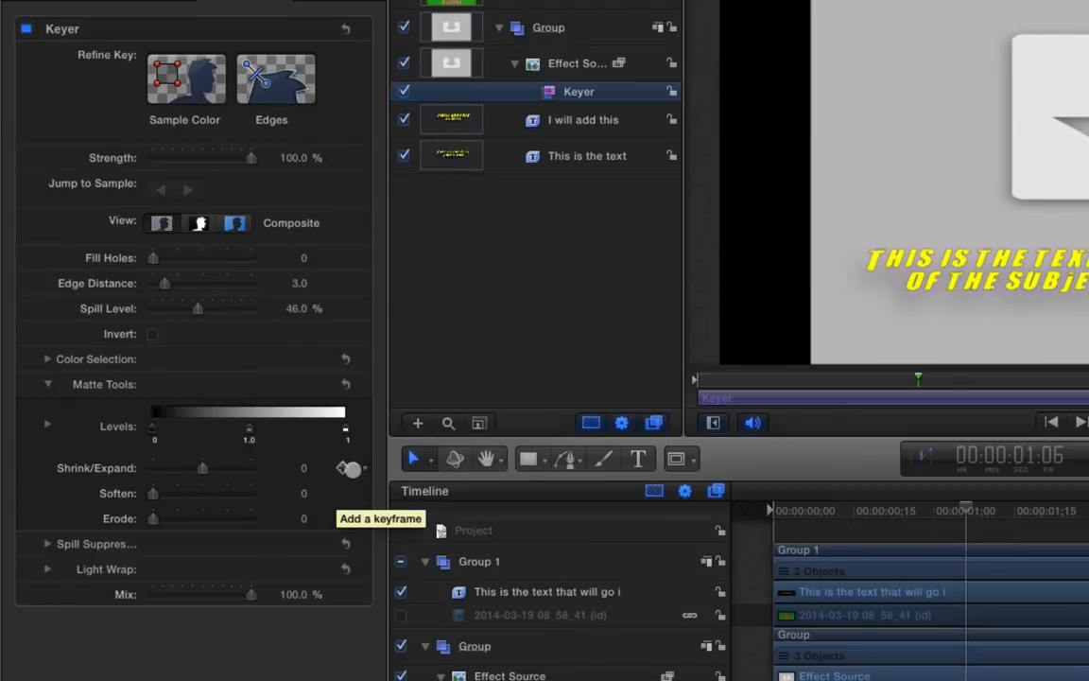
{"action": "left_click", "coordinate": [355, 658]}
{"action": "left_click", "coordinate": [442, 579]}
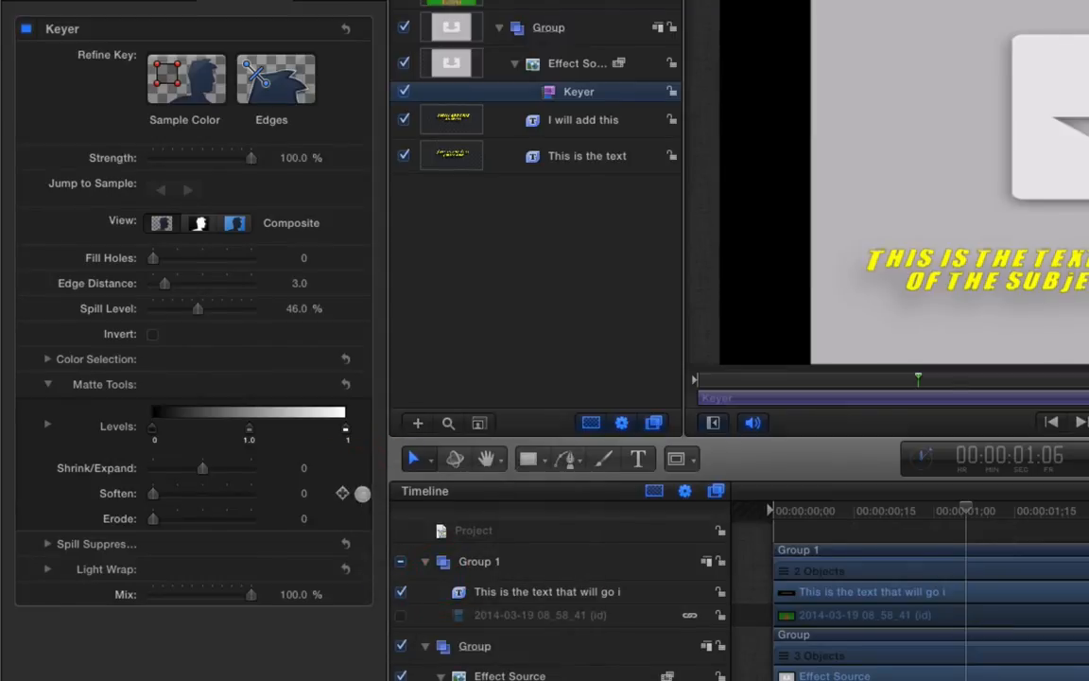
{"action": "left_click", "coordinate": [364, 491]}
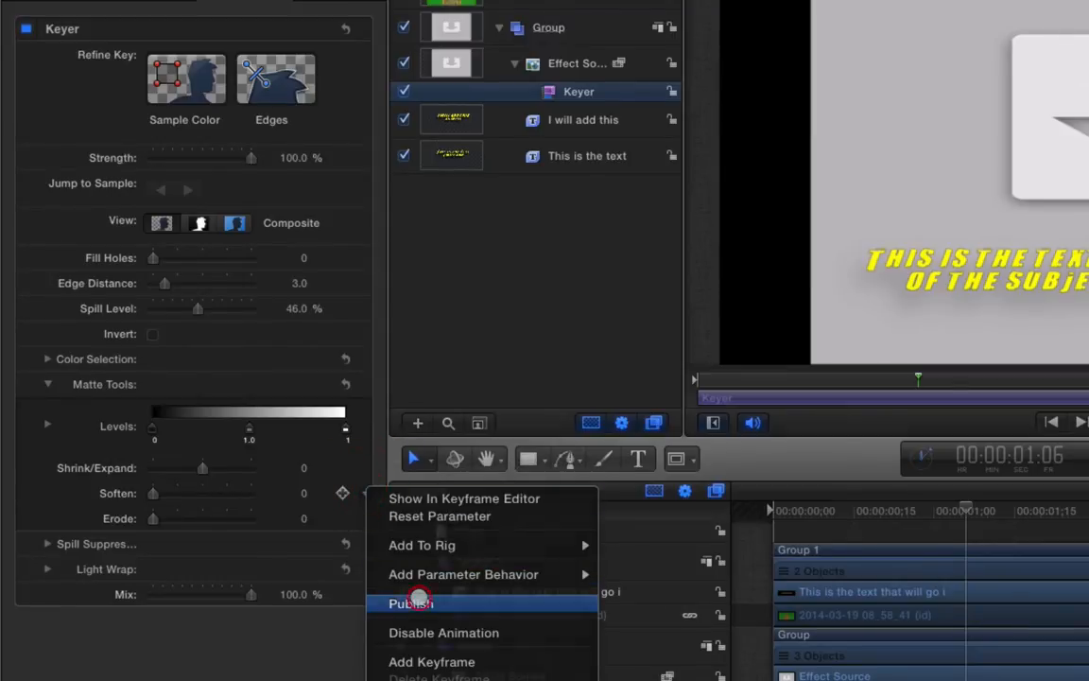
{"action": "left_click", "coordinate": [417, 601]}
{"action": "left_click", "coordinate": [364, 518]}
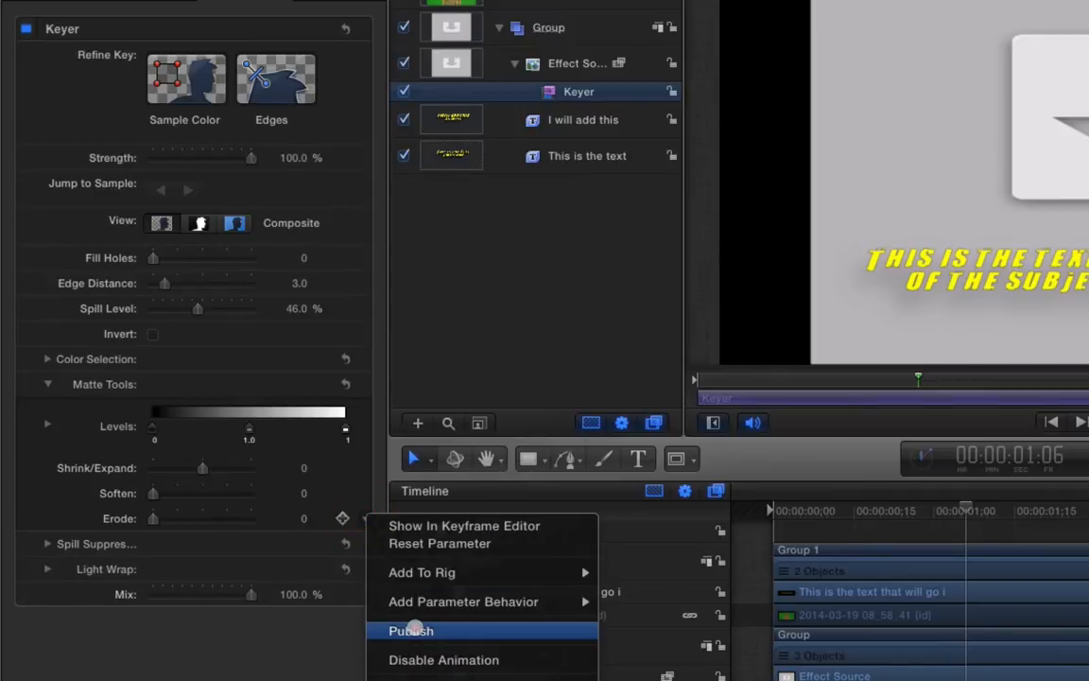
{"action": "left_click", "coordinate": [413, 627]}
Publish the Fill Holes parameter; Spill Suppressor Strength cannot be published
{"action": "left_click", "coordinate": [45, 544]}
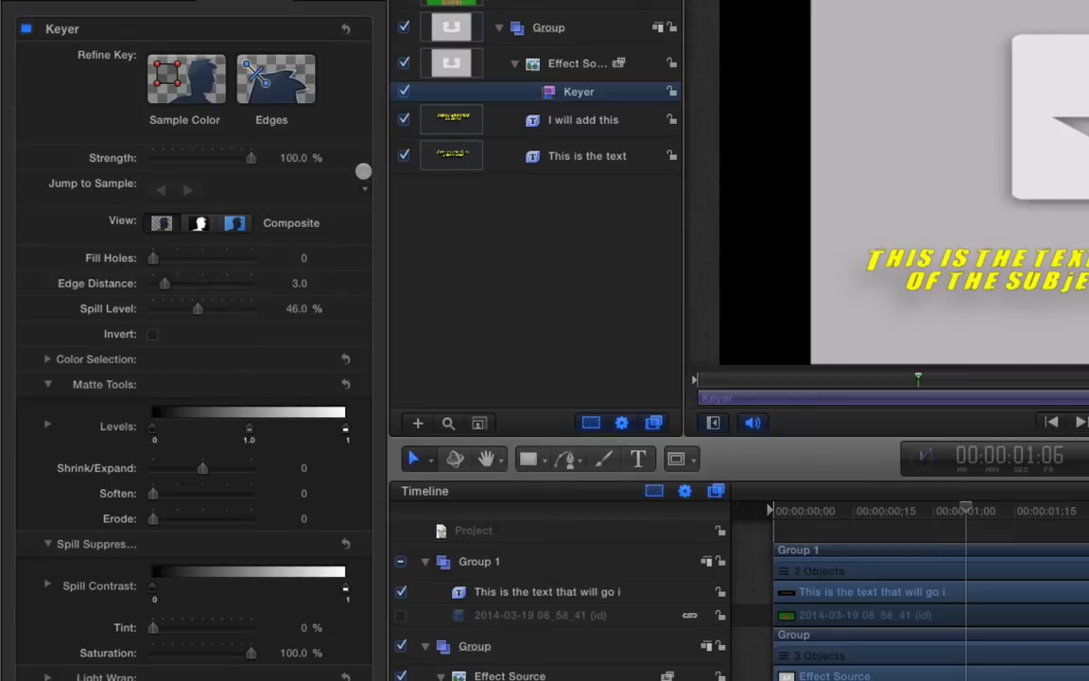
{"action": "right_click", "coordinate": [360, 157]}
{"action": "mouse_move", "coordinate": [391, 214]}
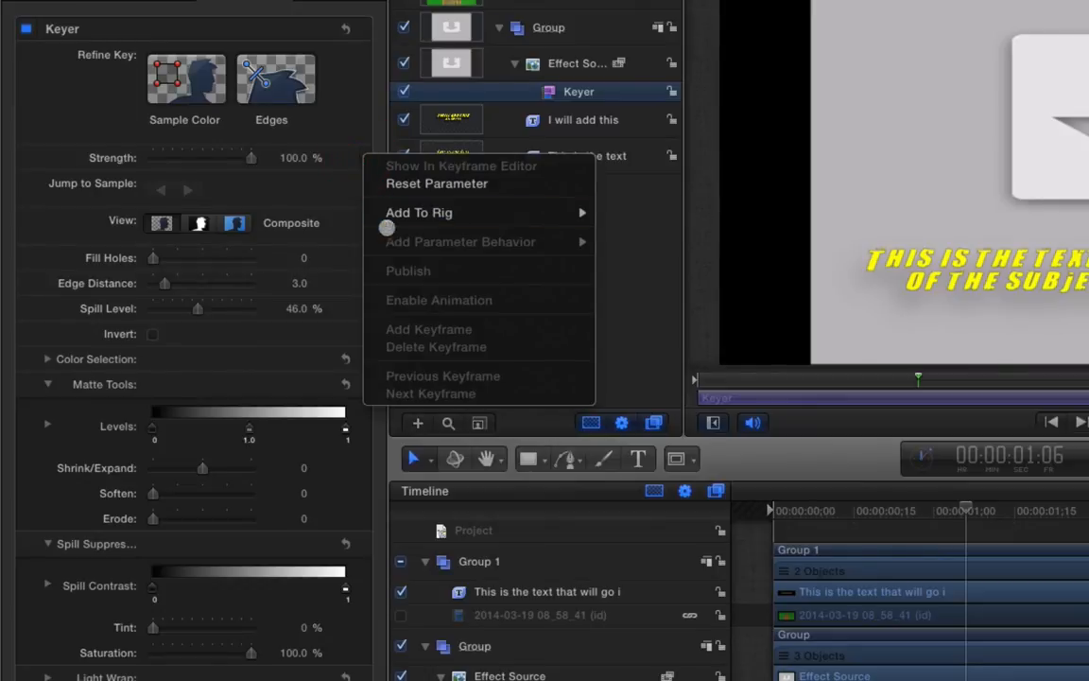
{"action": "left_click", "coordinate": [346, 205]}
{"action": "right_click", "coordinate": [366, 152]}
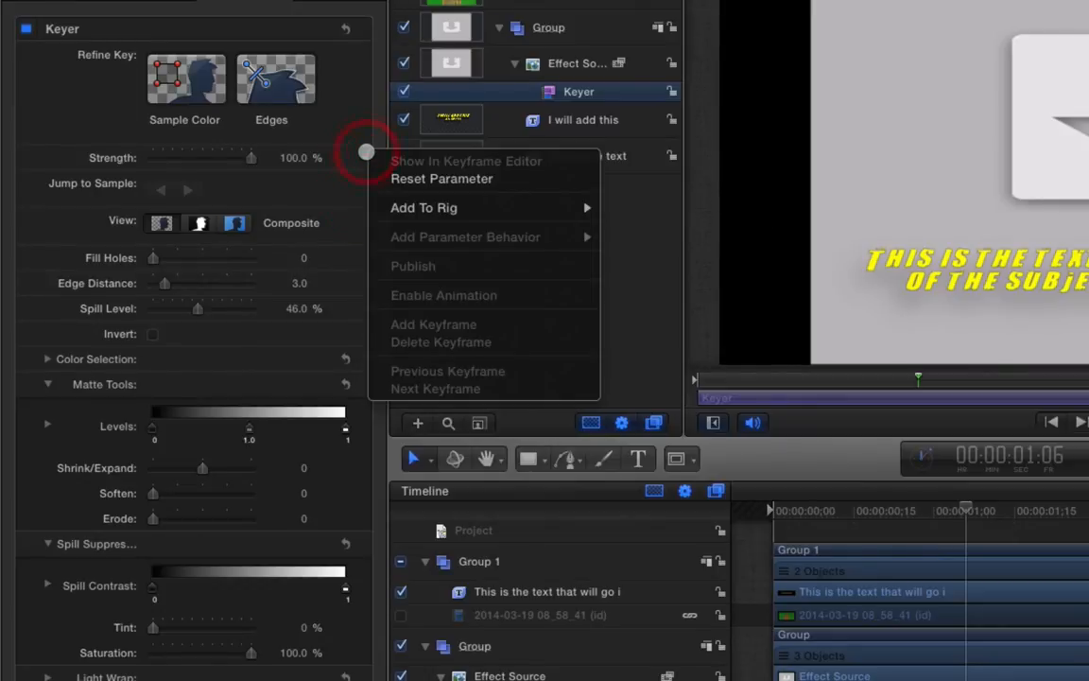
{"action": "left_click", "coordinate": [360, 158]}
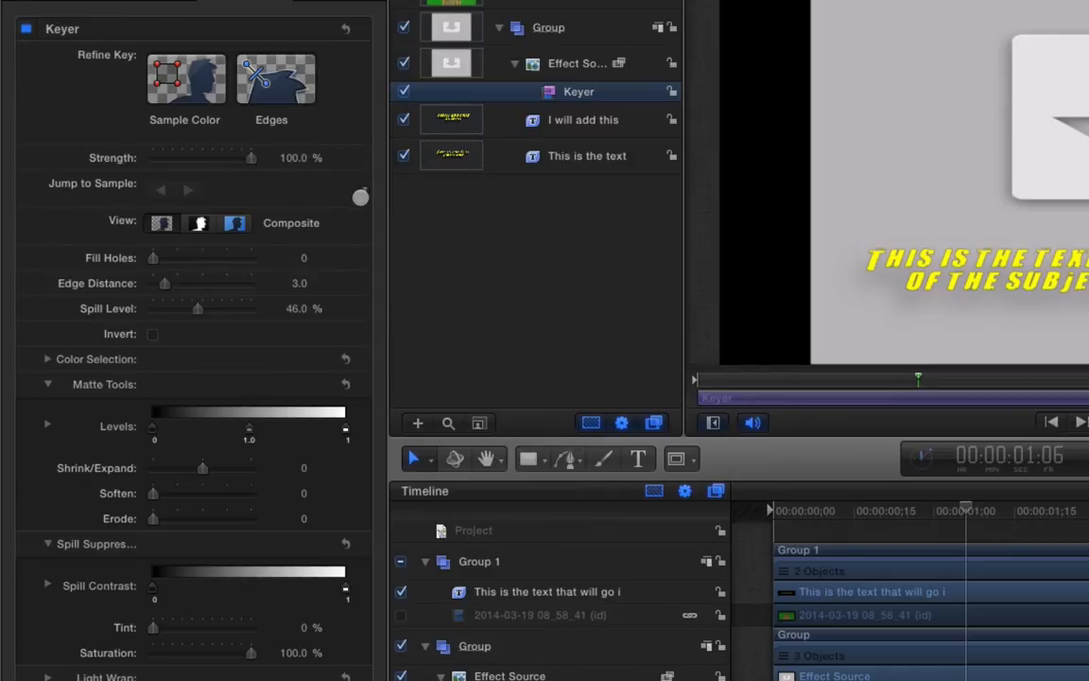
{"action": "mouse_move", "coordinate": [360, 249]}
{"action": "right_click", "coordinate": [365, 257]}
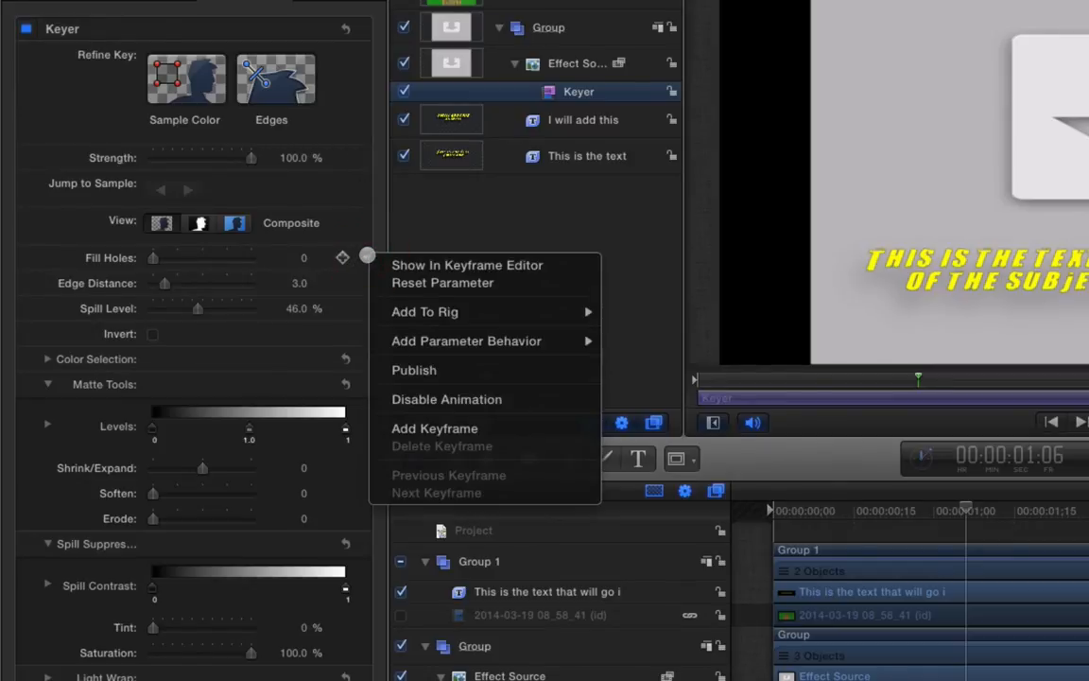
{"action": "left_click", "coordinate": [374, 218]}
{"action": "left_click", "coordinate": [365, 258]}
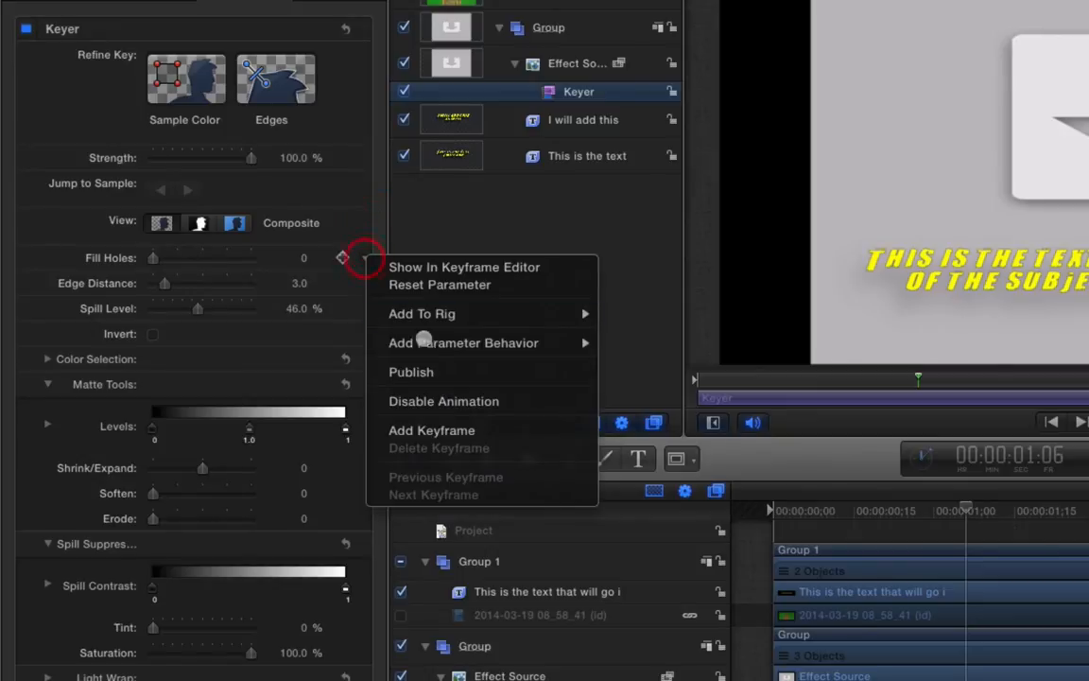
{"action": "left_click", "coordinate": [430, 373]}
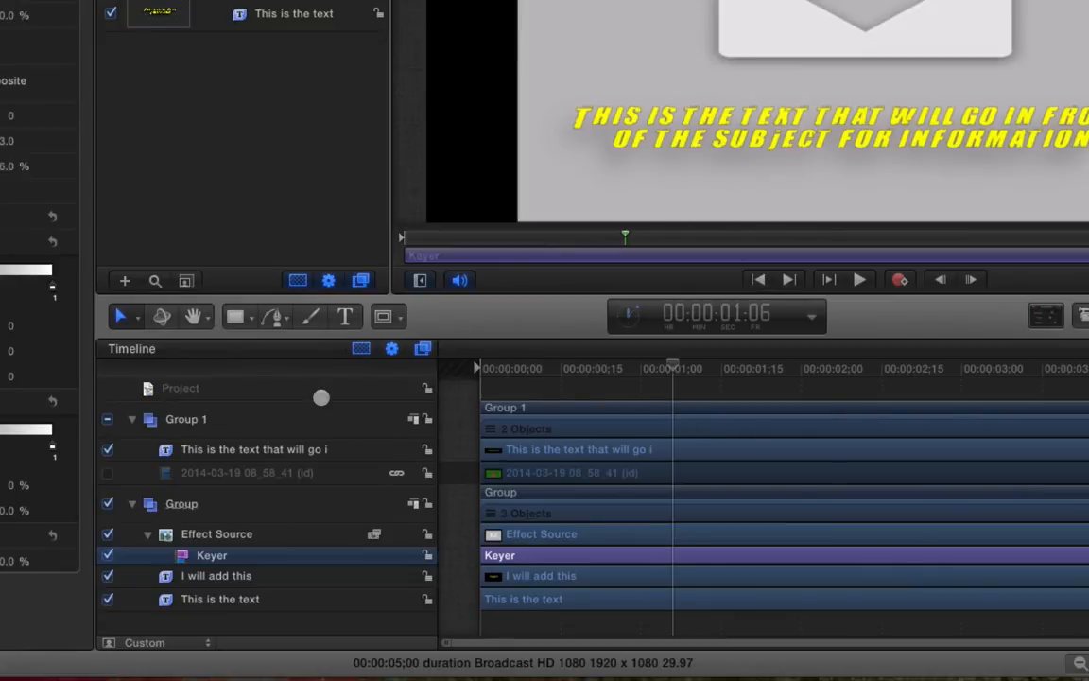
Show the project's published parameters and select the Left.Crop label
{"action": "left_click", "coordinate": [163, 390]}
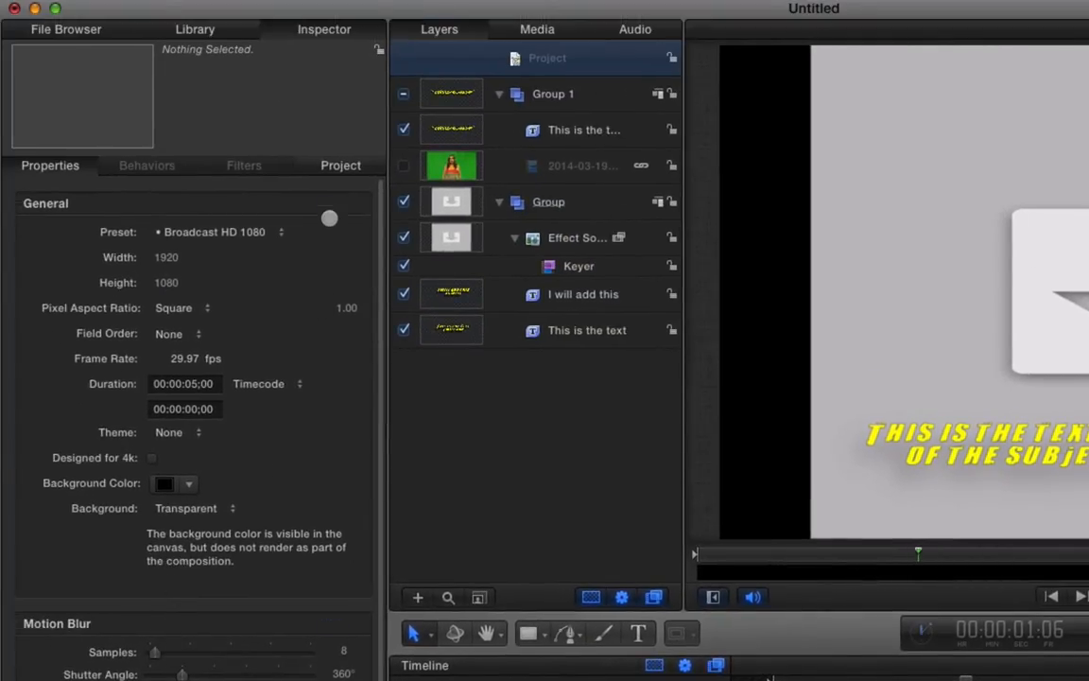
{"action": "left_click", "coordinate": [336, 164]}
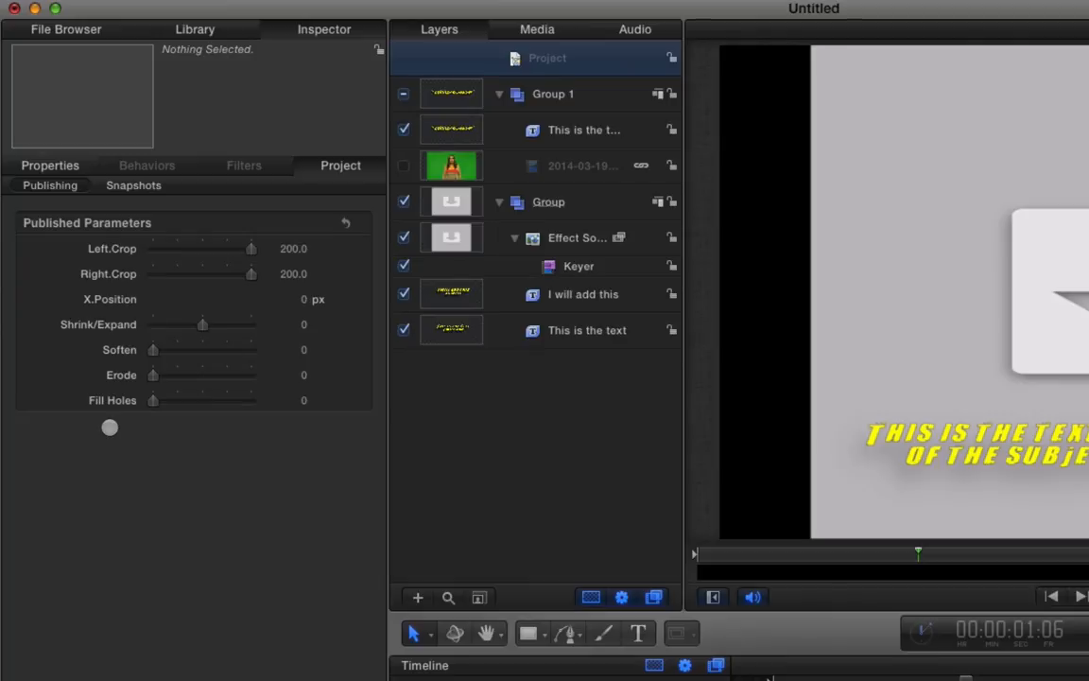
{"action": "left_click", "coordinate": [105, 248]}
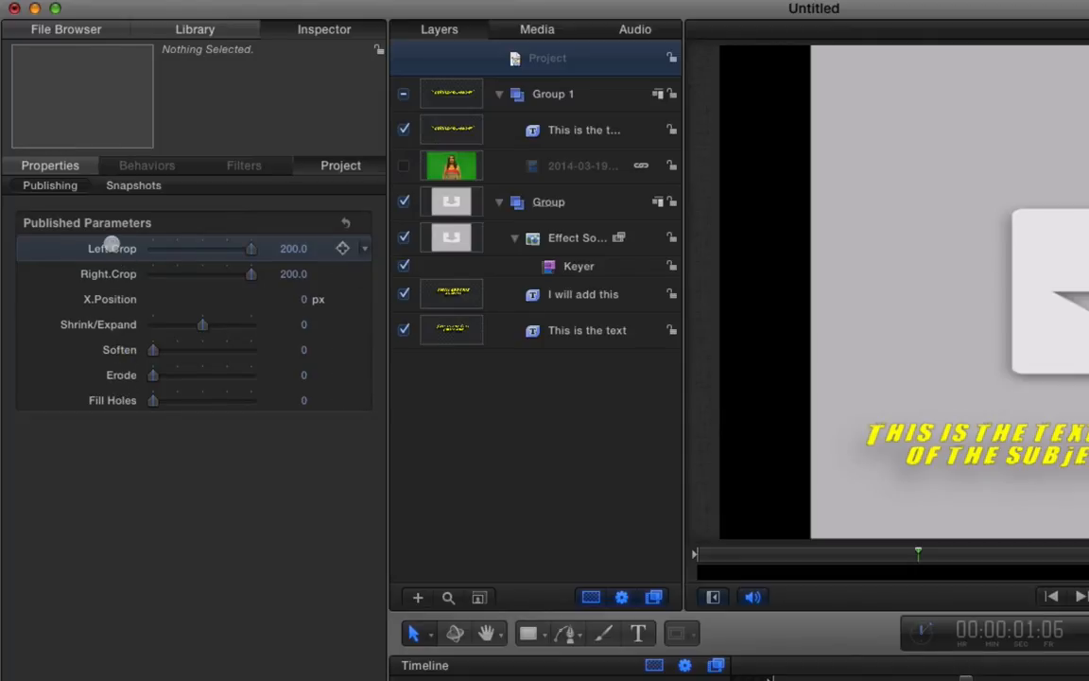
{"action": "left_click", "coordinate": [112, 248]}
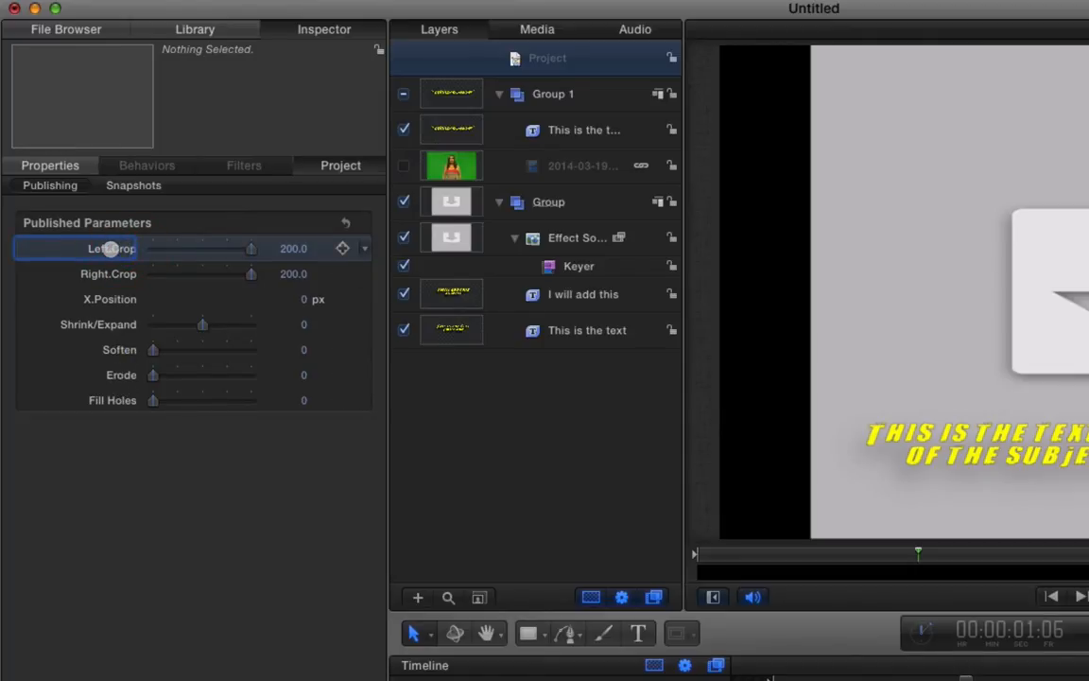
{"action": "left_click", "coordinate": [106, 273]}
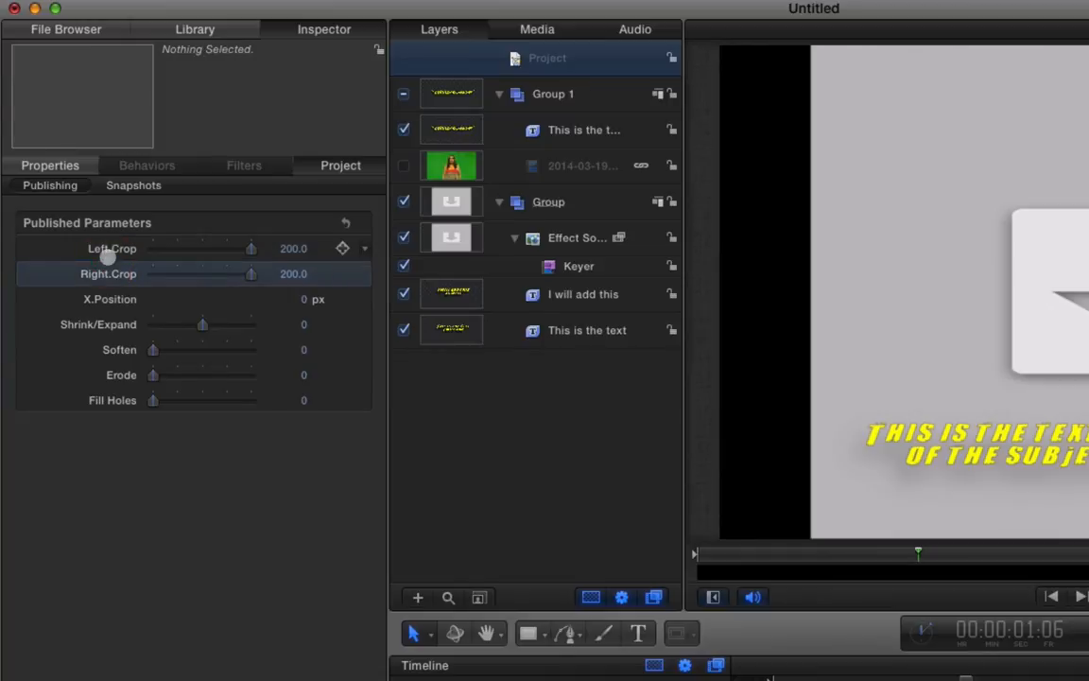
{"action": "left_click", "coordinate": [109, 247]}
Rename the Left.Crop label to 'Crop Left', then restore it to 'Left.Crop'
{"action": "left_click", "coordinate": [111, 247]}
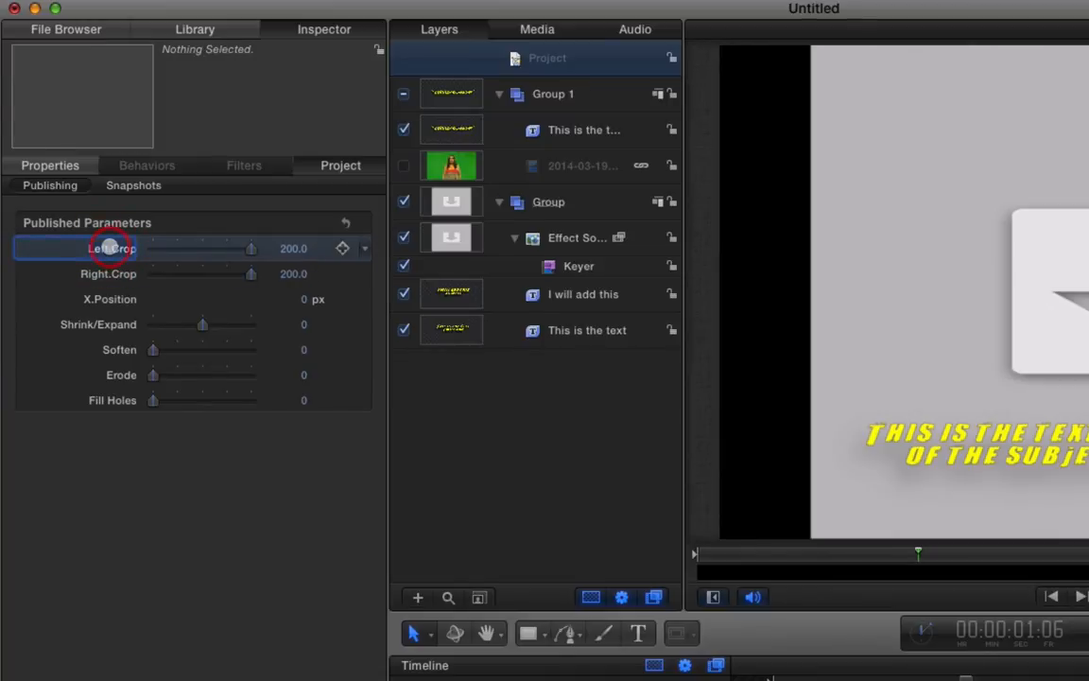
{"action": "type", "text": "Crop Left"}
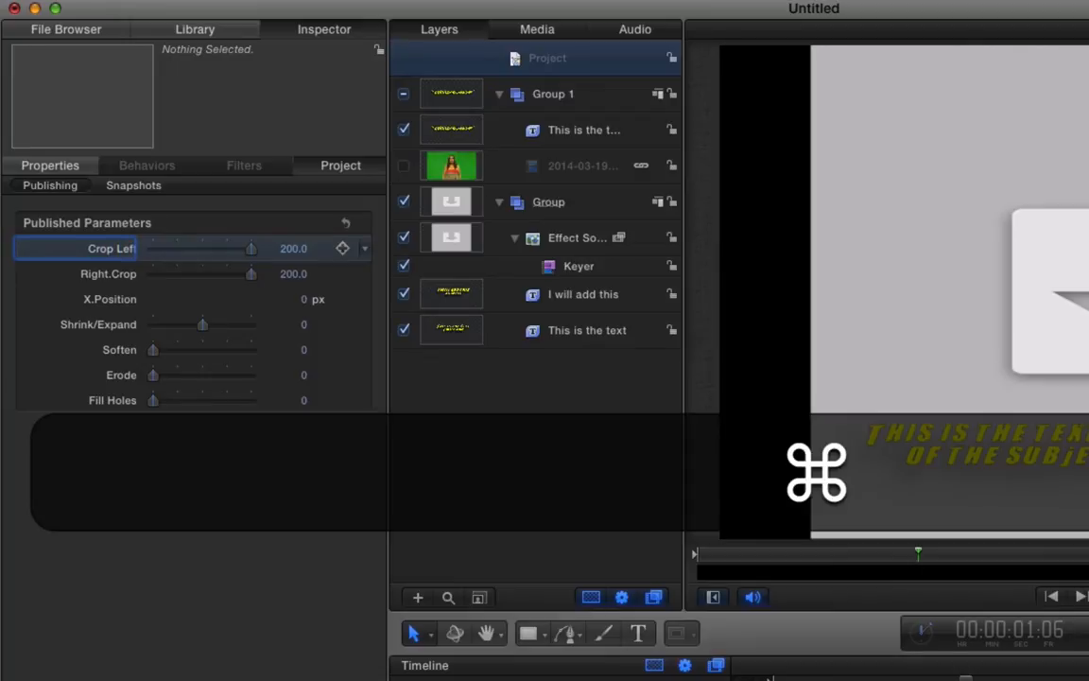
{"action": "key", "text": "super+a"}
{"action": "key", "text": "shift+super+a"}
{"action": "type", "text": "Left.Crop"}
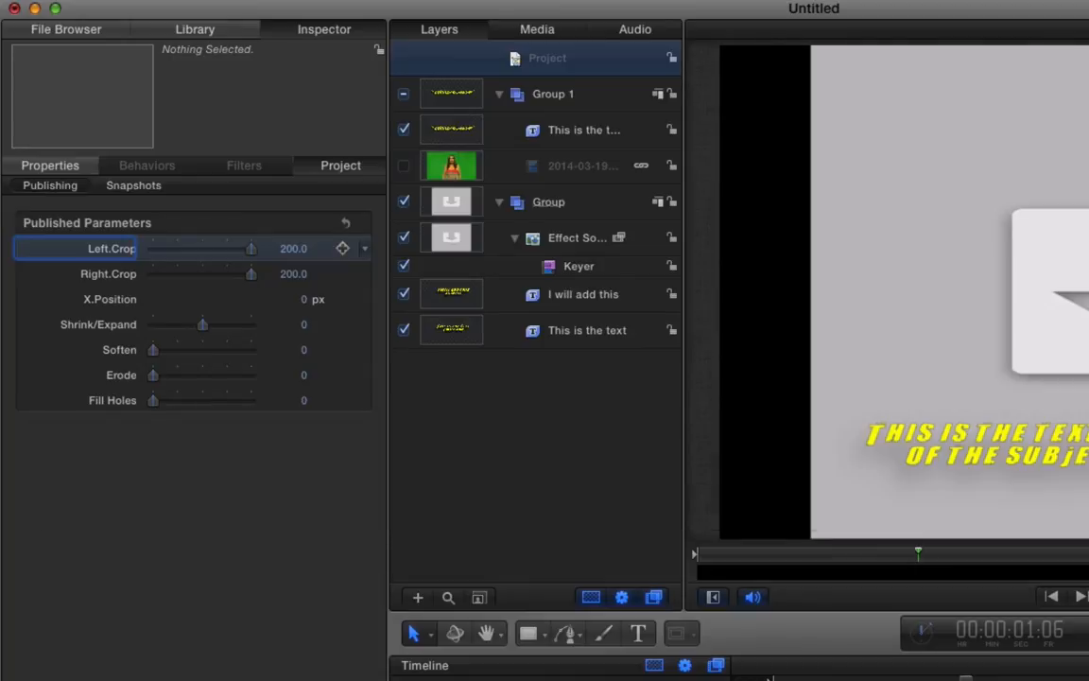
{"action": "key", "text": "Return"}
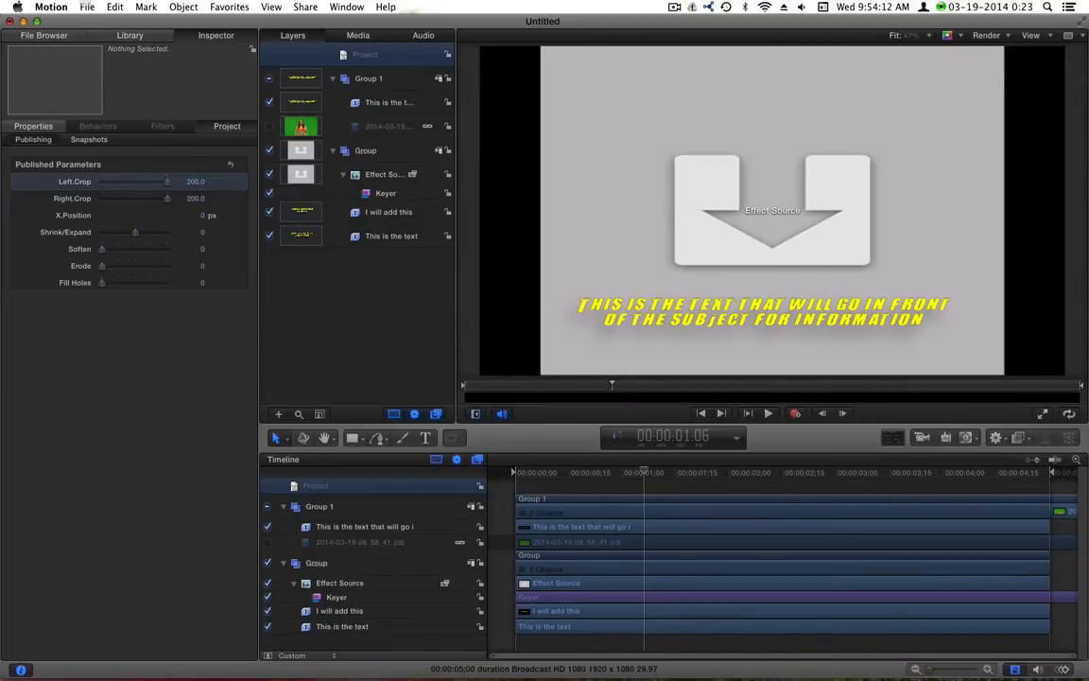
Start publishing the template, entering a template name and creating a new category named after the presenter
{"action": "left_click", "coordinate": [86, 6]}
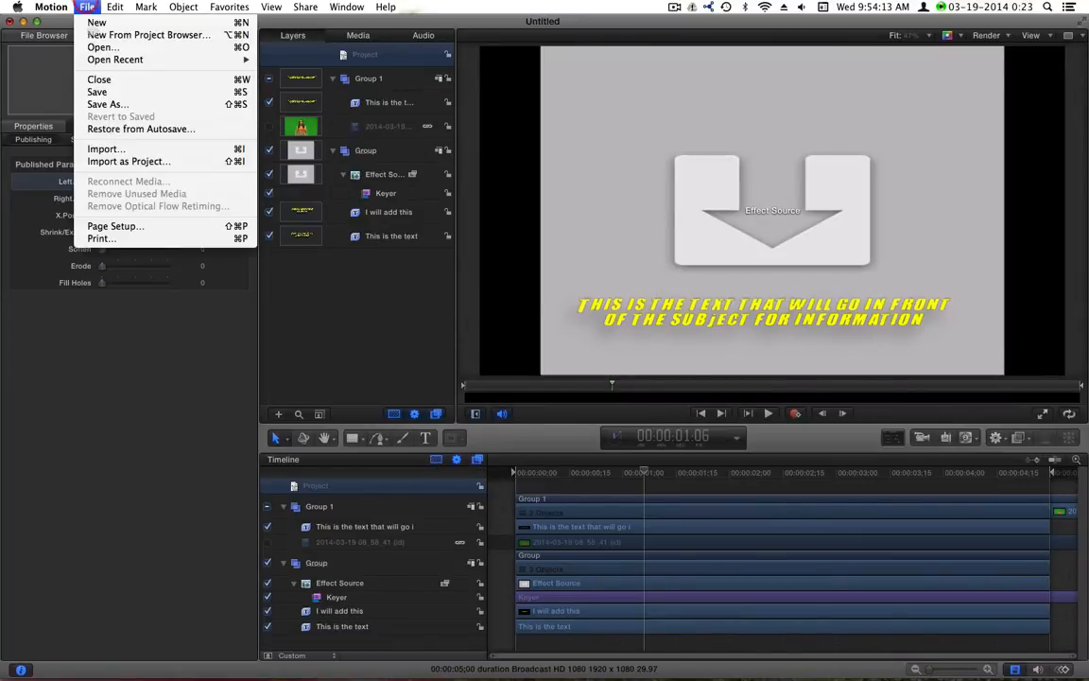
{"action": "left_click", "coordinate": [95, 98]}
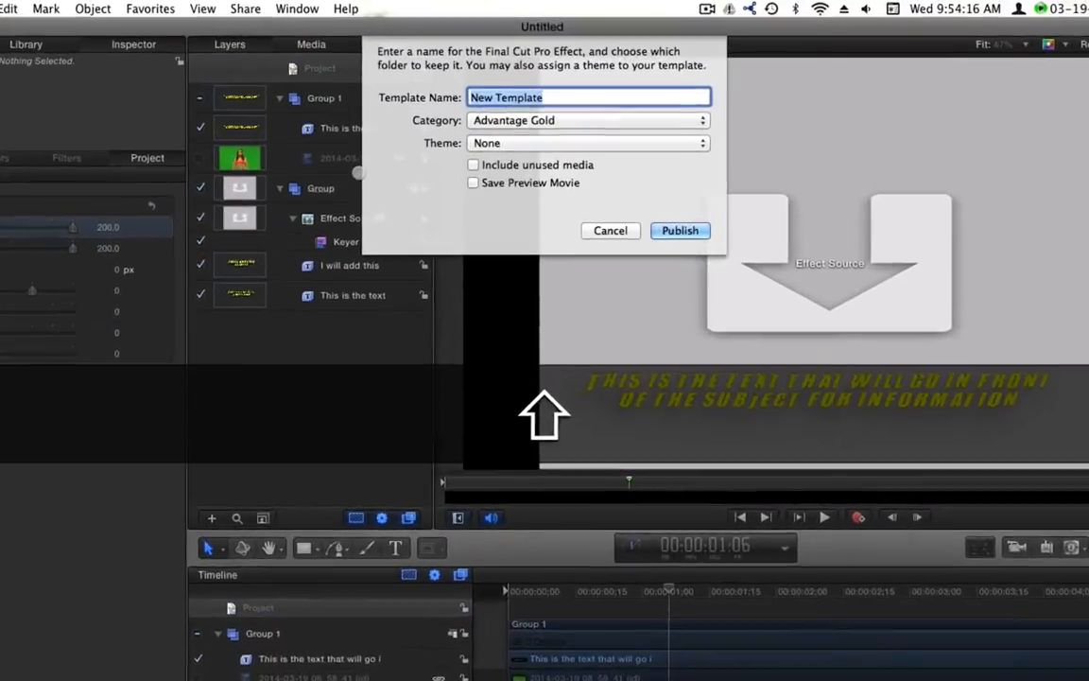
{"action": "type", "text": "Kathia "}
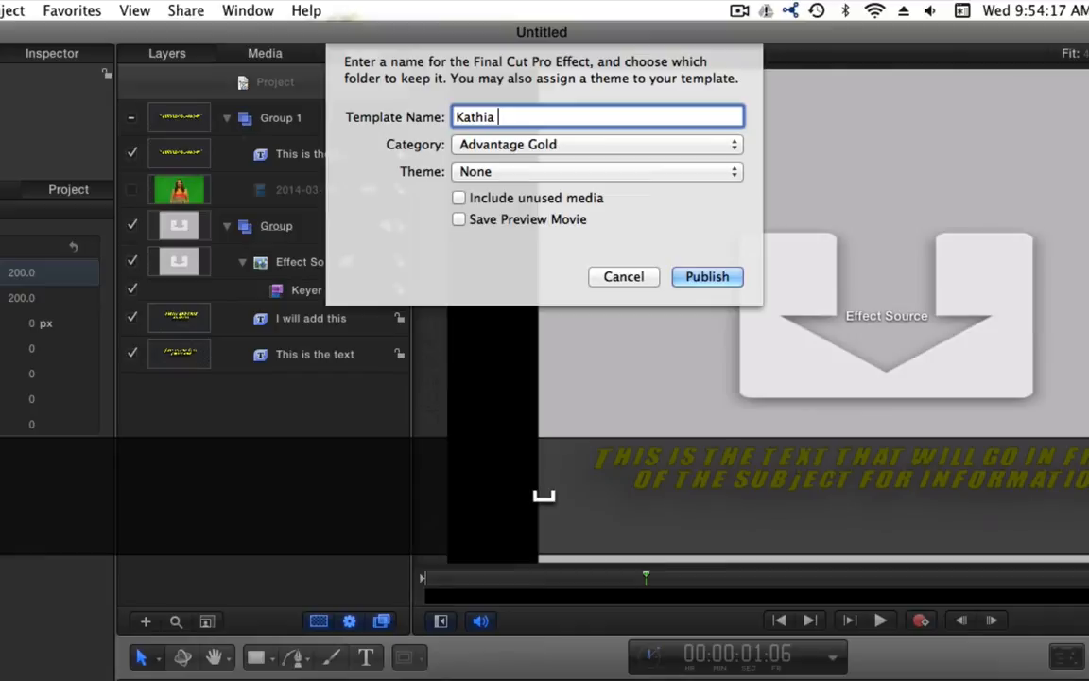
{"action": "type", "text": "Sample"}
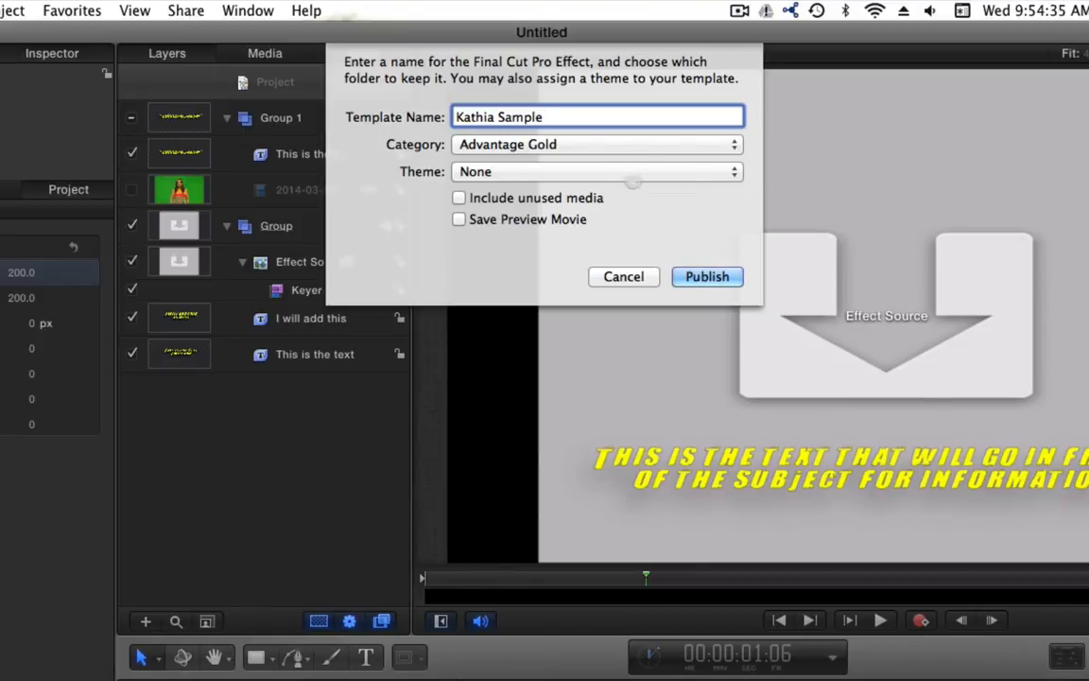
{"action": "left_click", "coordinate": [607, 141]}
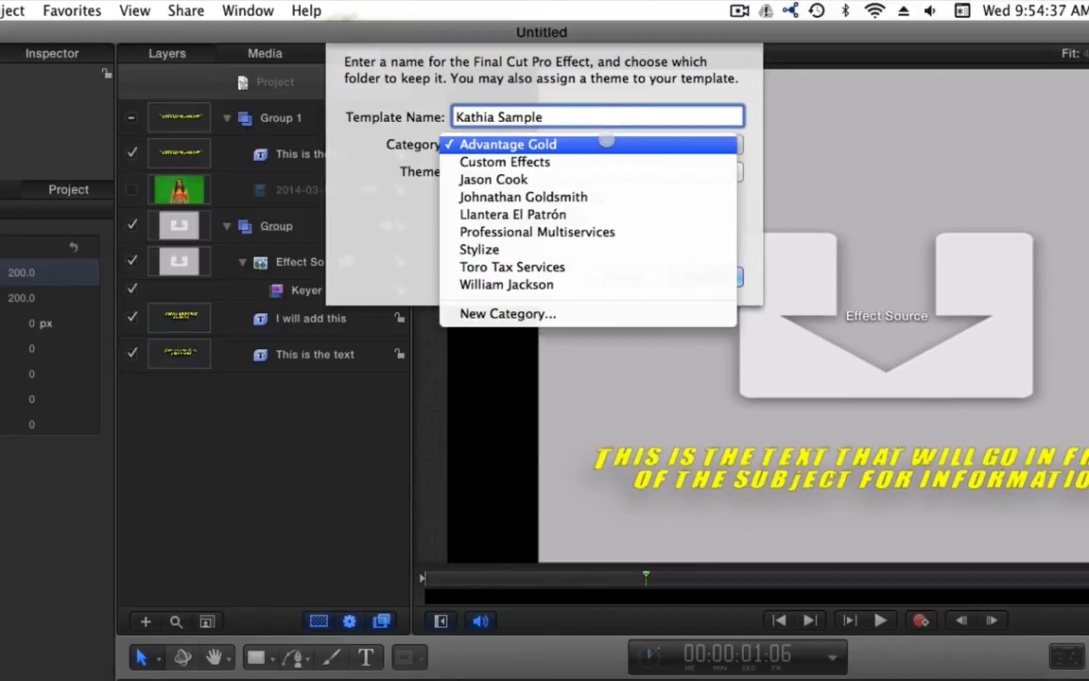
{"action": "left_click", "coordinate": [583, 314]}
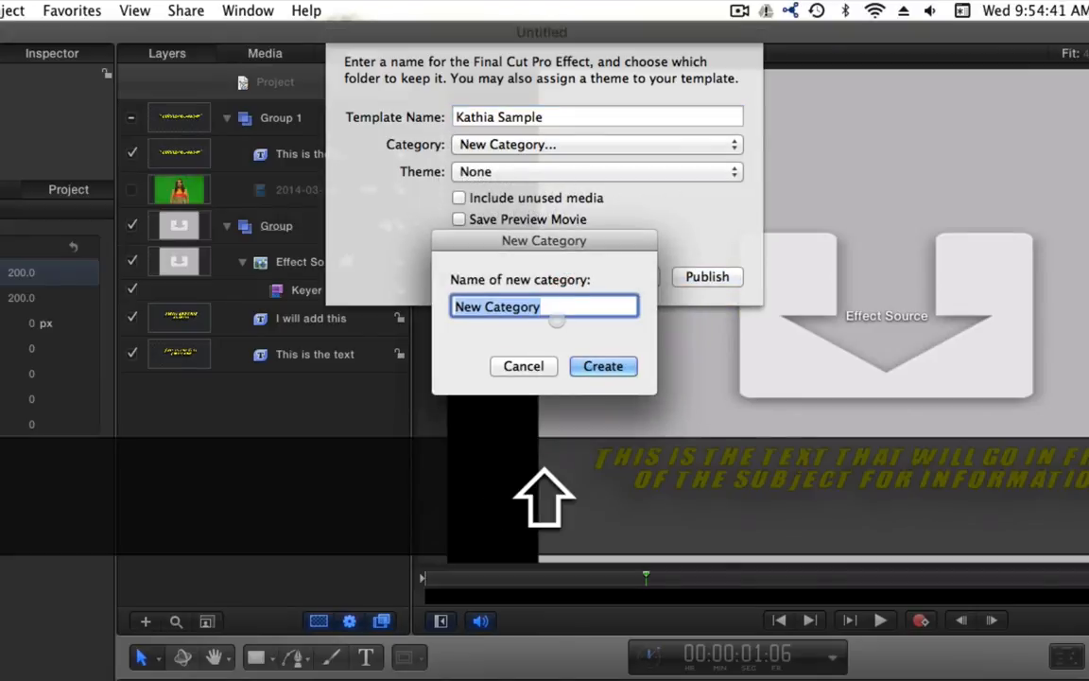
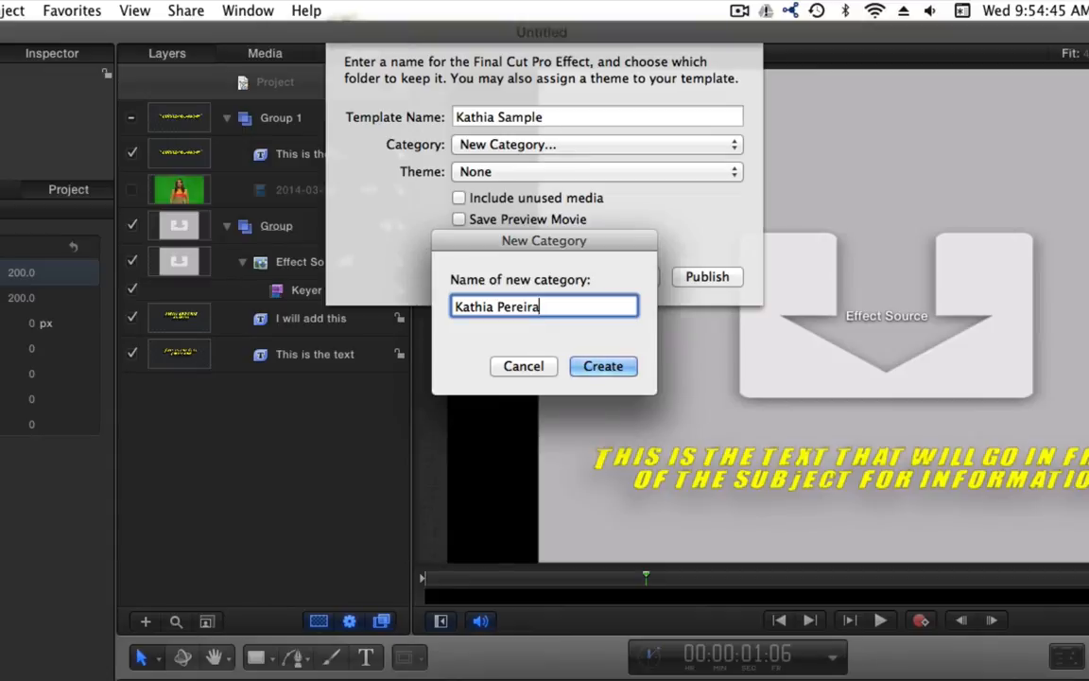
{"action": "key", "text": "Return"}
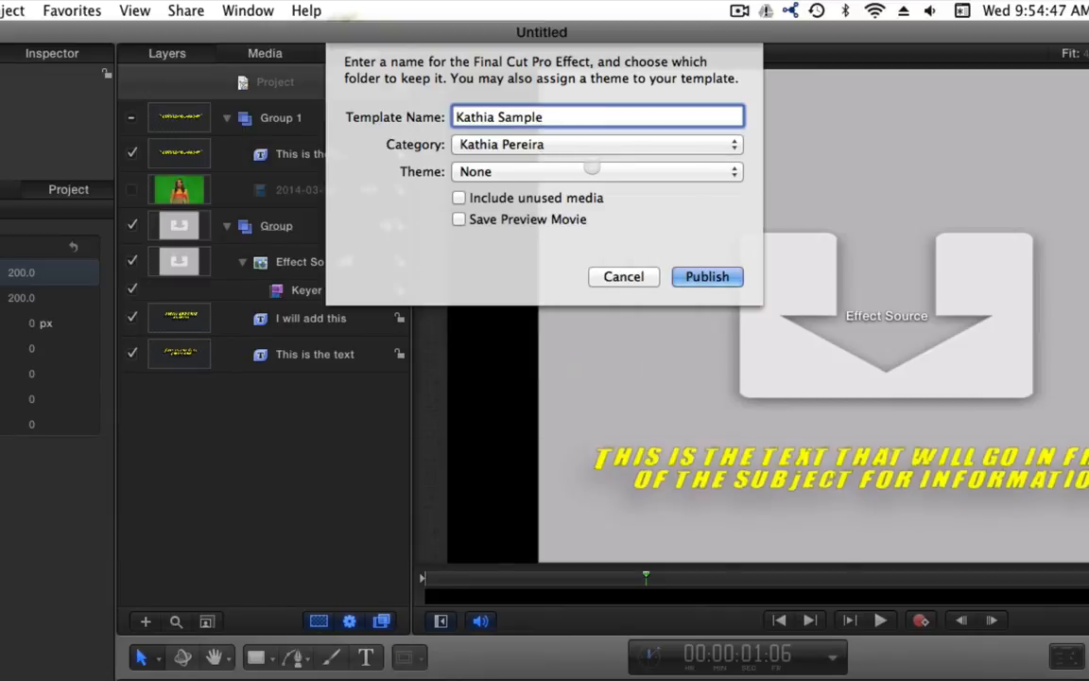
Create a new theme named after the presenter, include a preview movie, and publish
{"action": "left_click", "coordinate": [587, 172]}
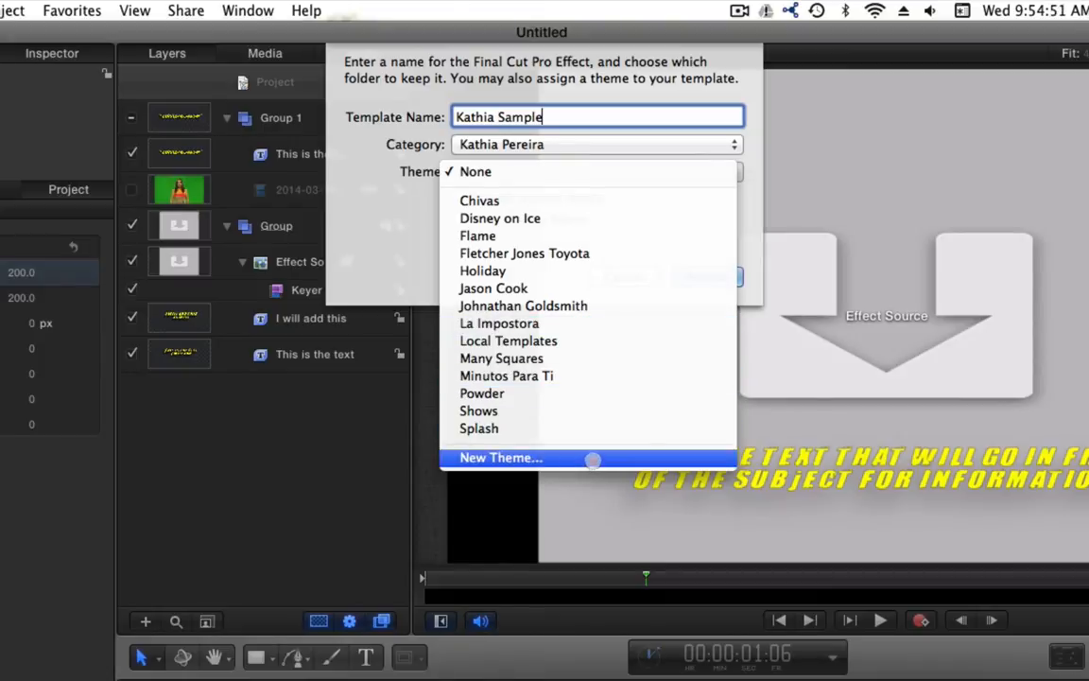
{"action": "left_click", "coordinate": [591, 458]}
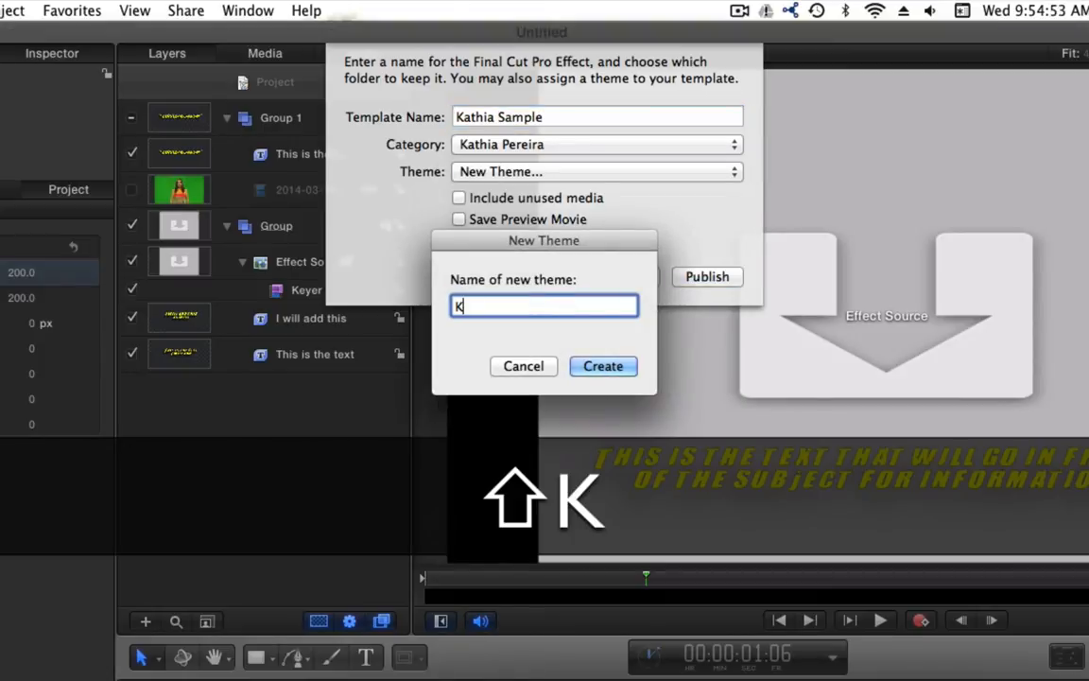
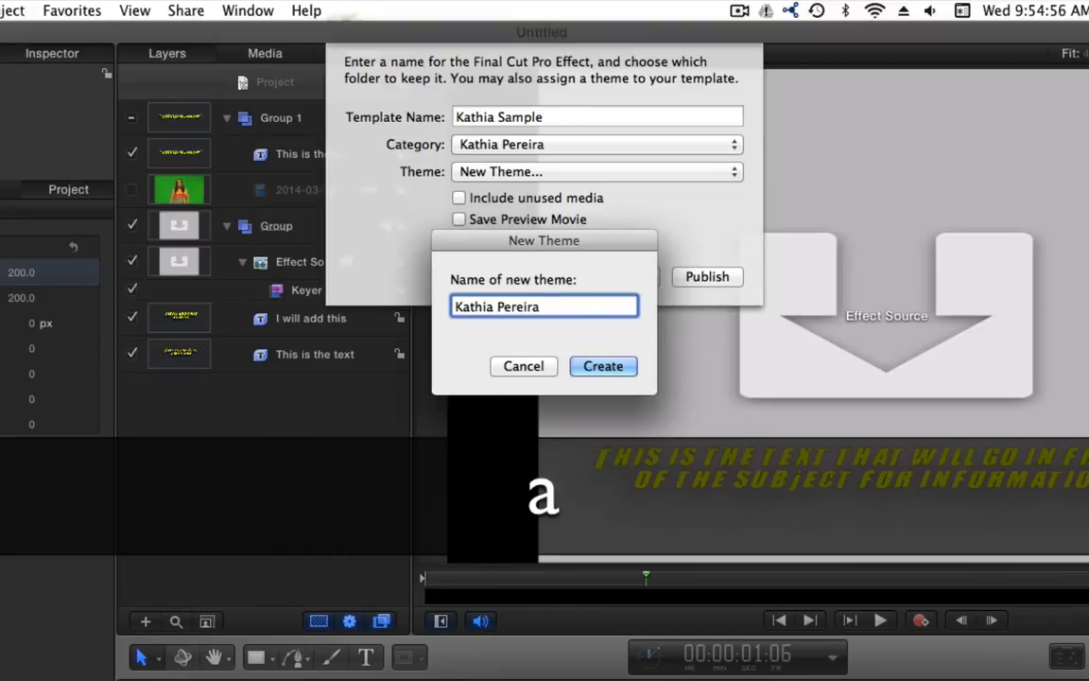
{"action": "key", "text": "Return"}
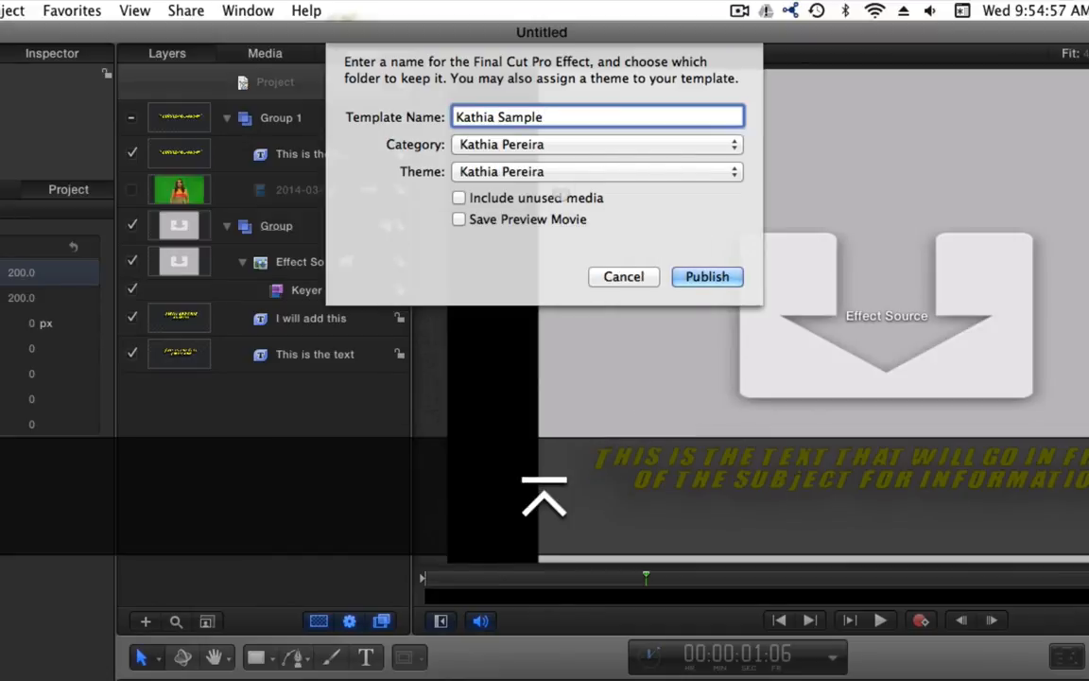
{"action": "left_click", "coordinate": [459, 219]}
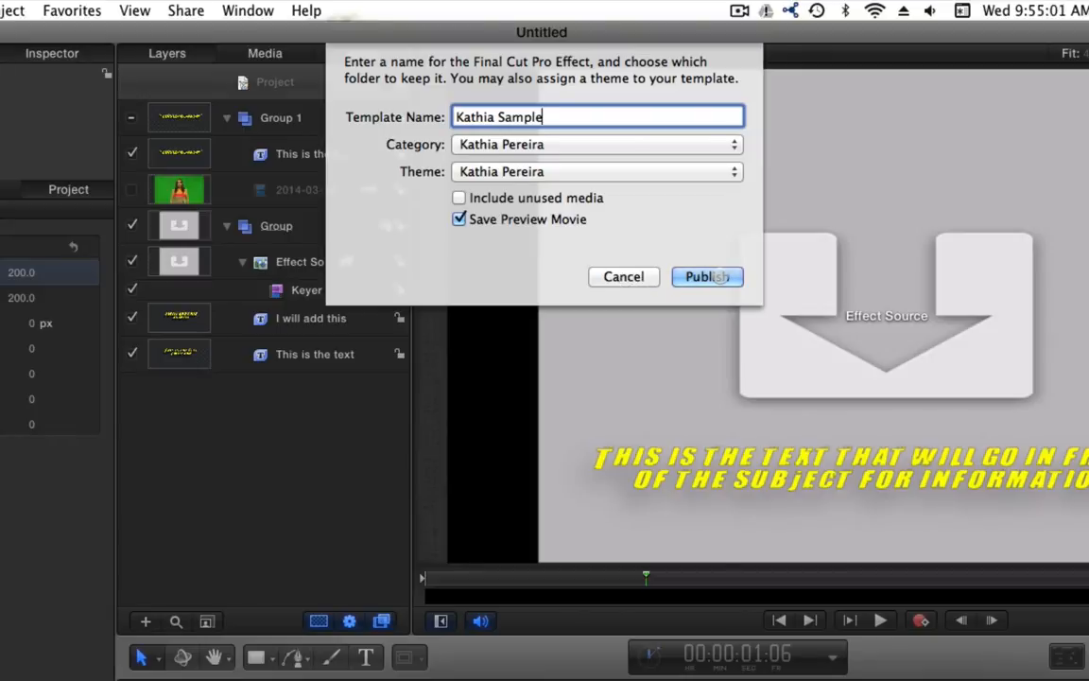
{"action": "left_click", "coordinate": [716, 276]}
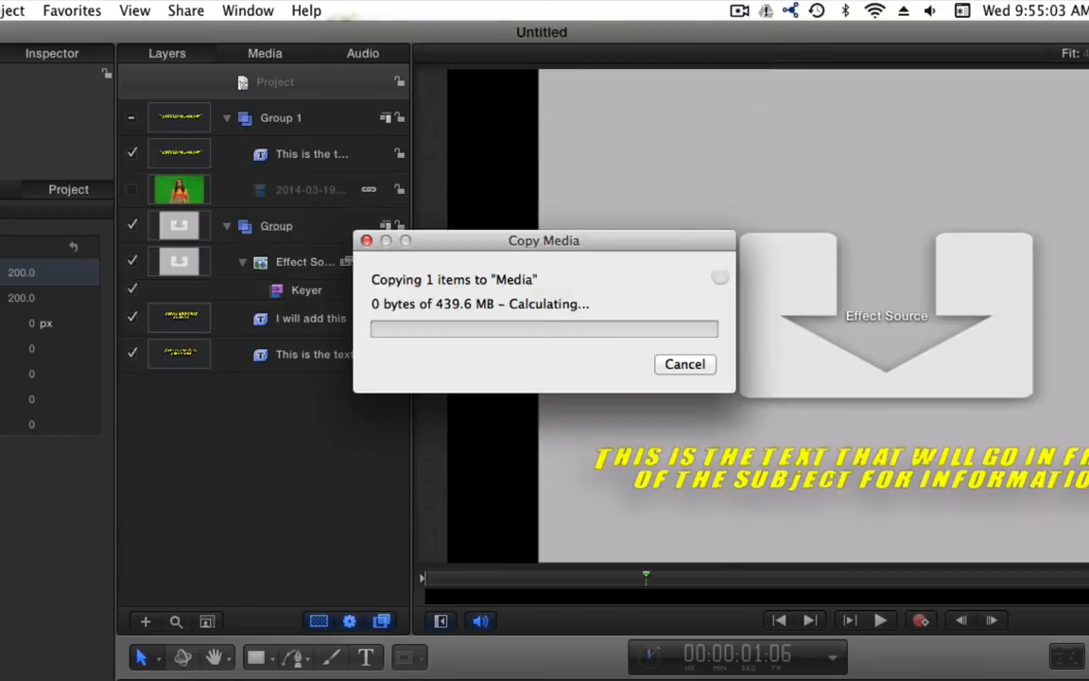
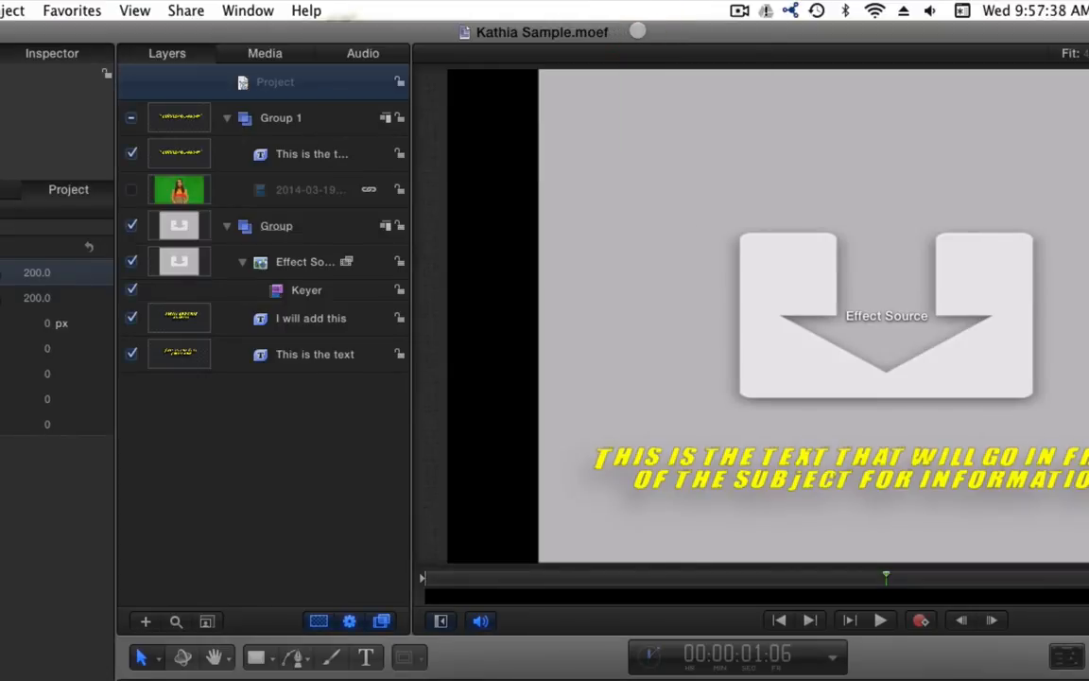
Quit Motion and close the Finder window to return to the Final Cut Pro project
{"action": "key", "text": "super+q"}
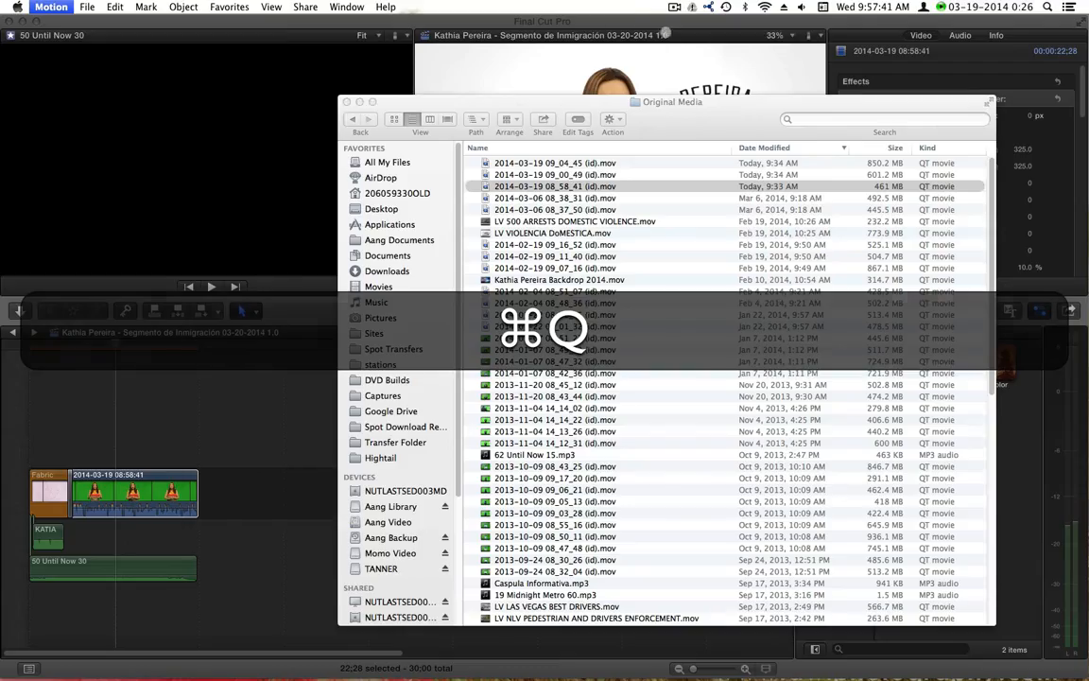
{"action": "key", "text": "super+w"}
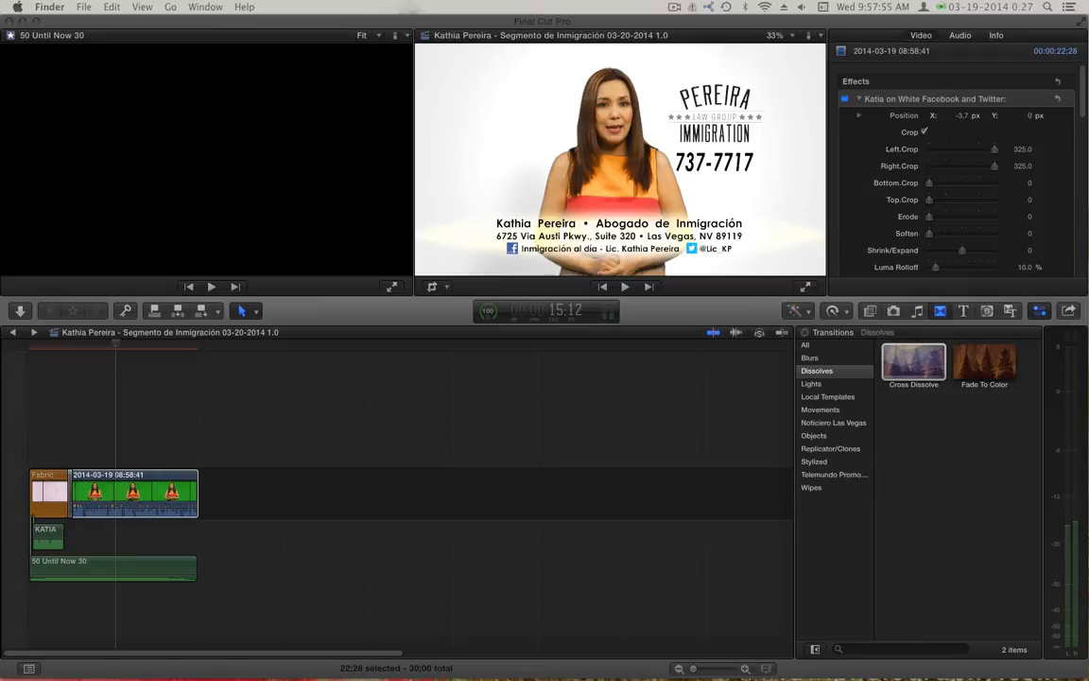
Append the 09:00:49 green-screen clip and filter the video effects list by 'kat'
{"action": "key", "text": "e"}
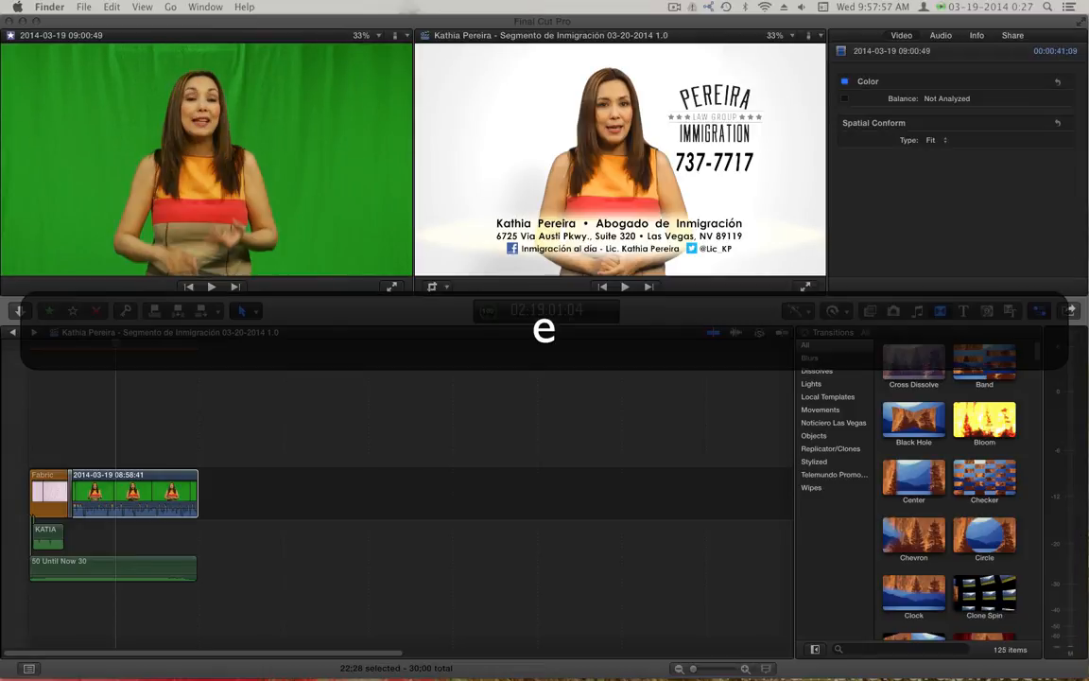
{"action": "left_click", "coordinate": [301, 347]}
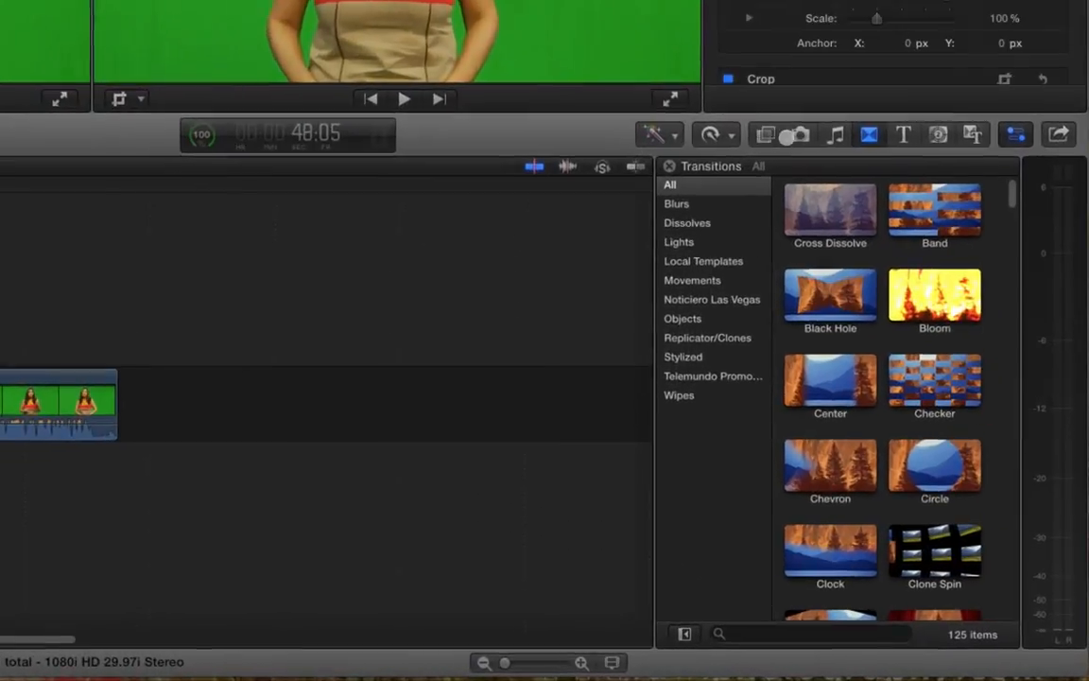
{"action": "left_click", "coordinate": [871, 311]}
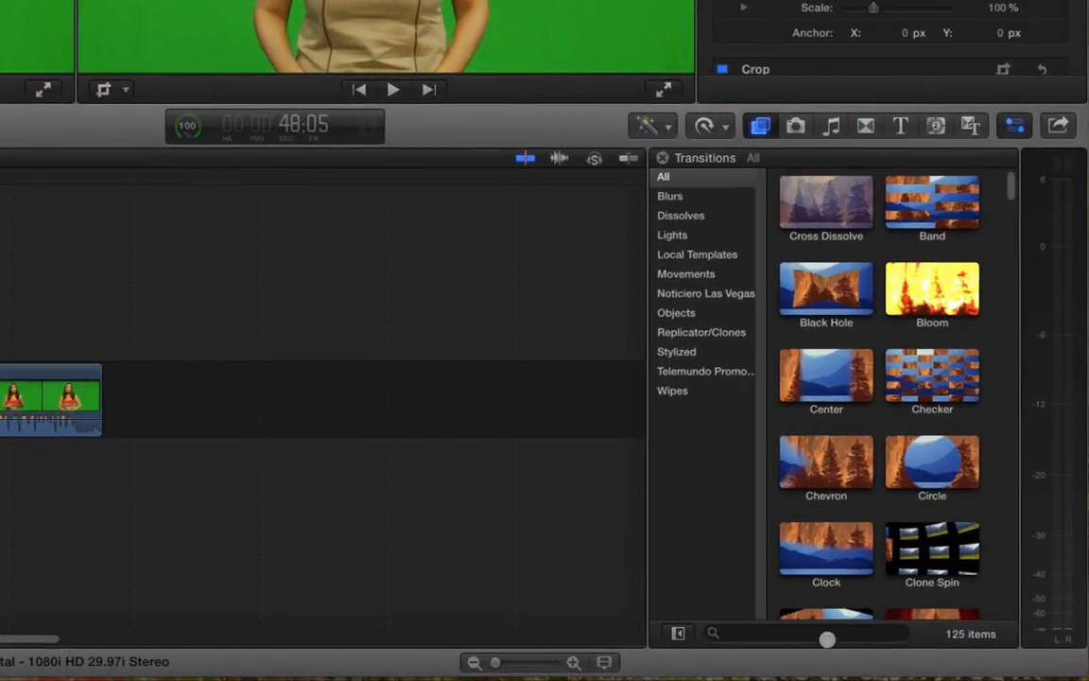
{"action": "left_click", "coordinate": [826, 632]}
{"action": "type", "text": "kat"}
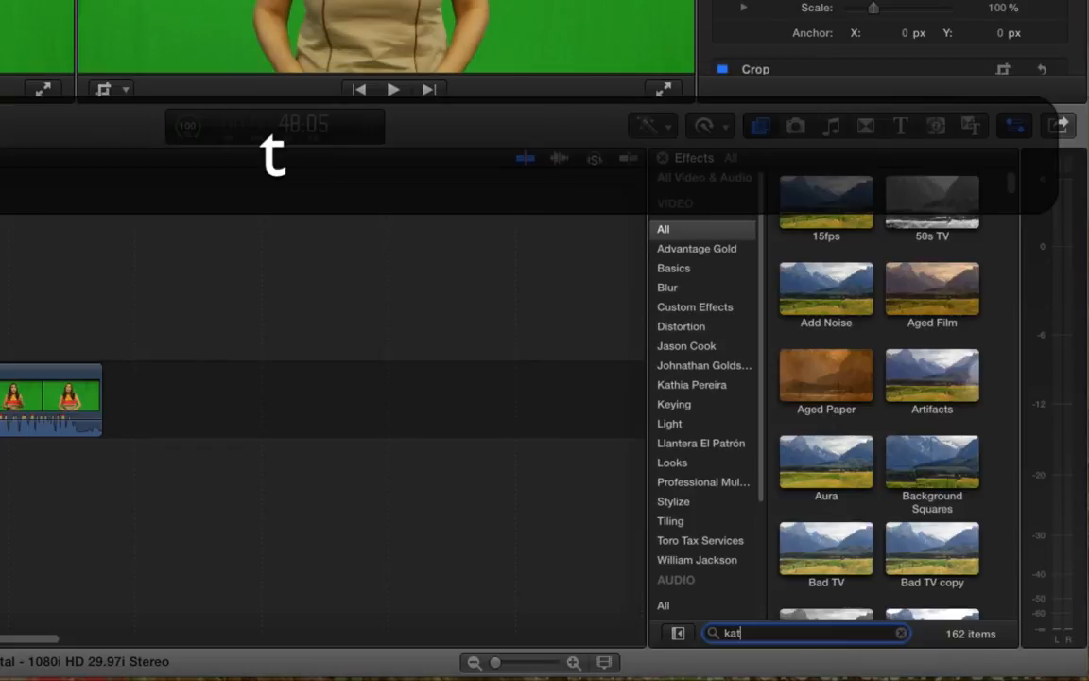
{"action": "left_click", "coordinate": [819, 216]}
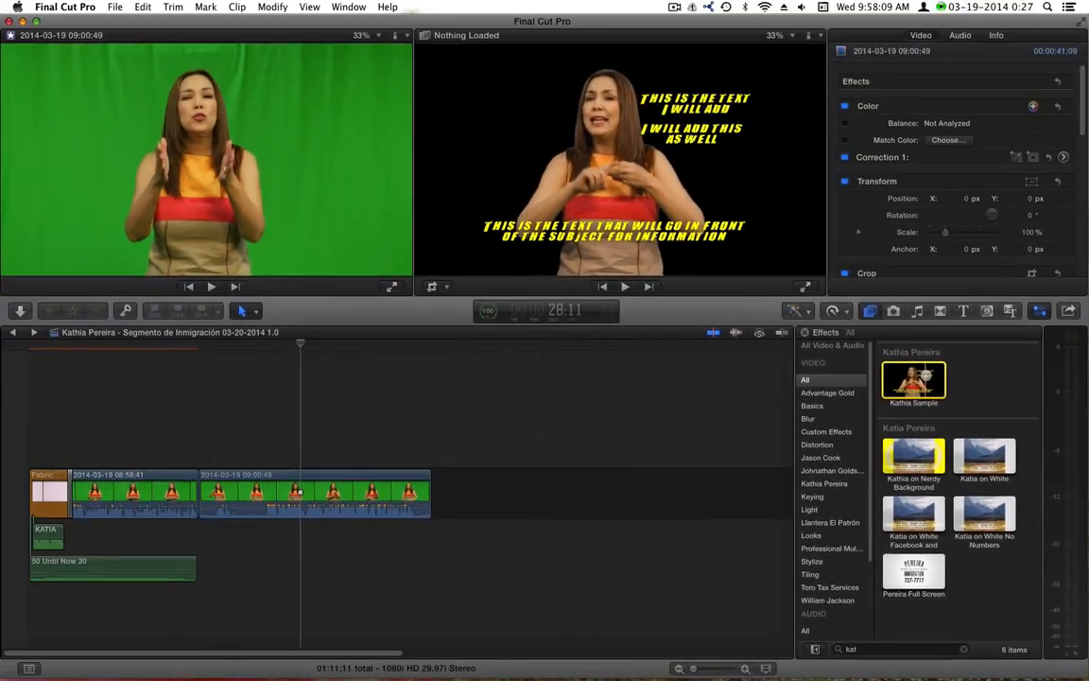
Apply the presenter's Sample keying effect to the second green-screen clip
{"action": "left_click_drag", "start_coordinate": [827, 229], "coordinate": [0, 376]}
{"action": "mouse_move", "coordinate": [276, 476]}
{"action": "left_mouse_down"}
{"action": "mouse_move", "coordinate": [267, 484]}
{"action": "mouse_move", "coordinate": [277, 486]}
{"action": "left_mouse_up"}
{"action": "left_click_drag", "start_coordinate": [317, 344], "coordinate": [303, 364]}
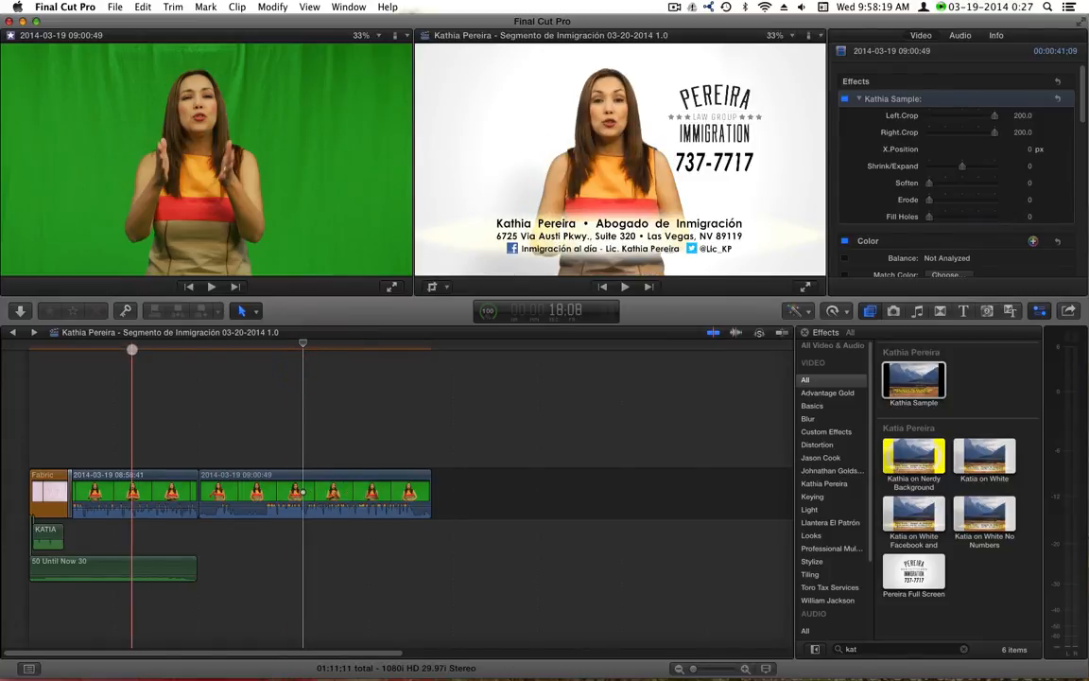
Review frames of both keyed clips and try adding the Full Screen effect
{"action": "left_click", "coordinate": [152, 355]}
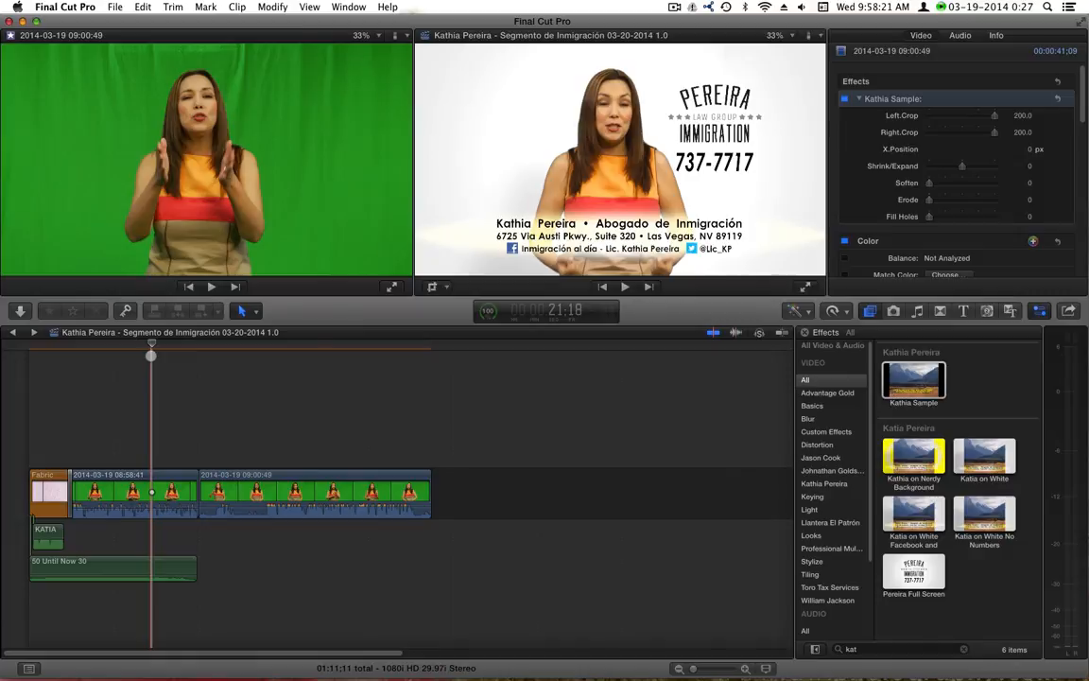
{"action": "left_click", "coordinate": [262, 355]}
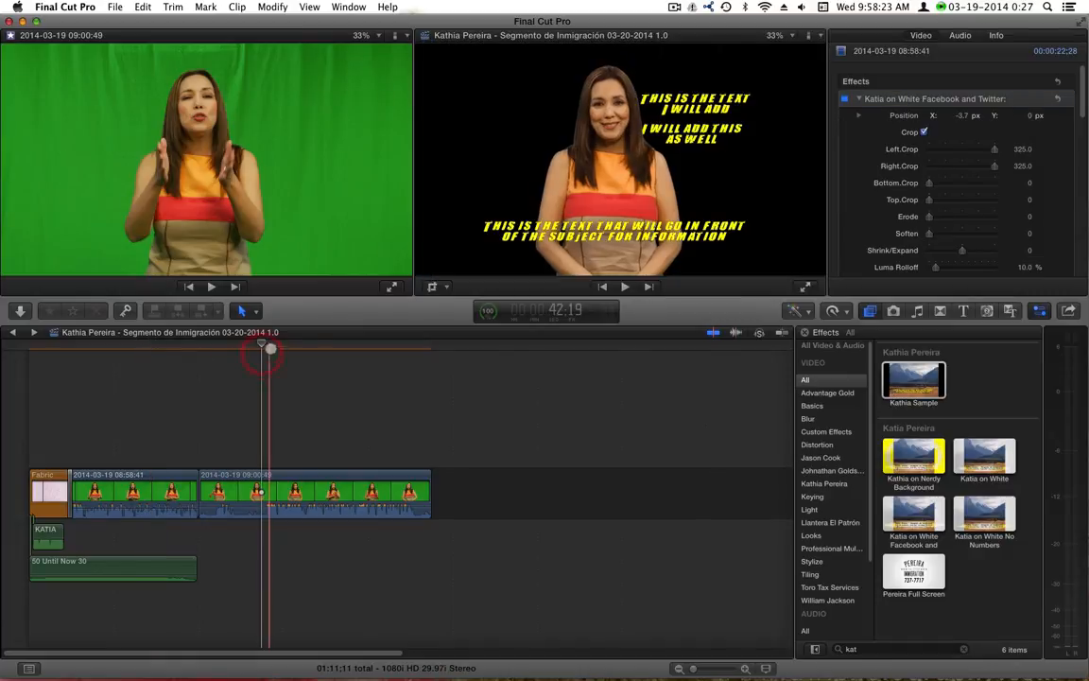
{"action": "left_click", "coordinate": [324, 343]}
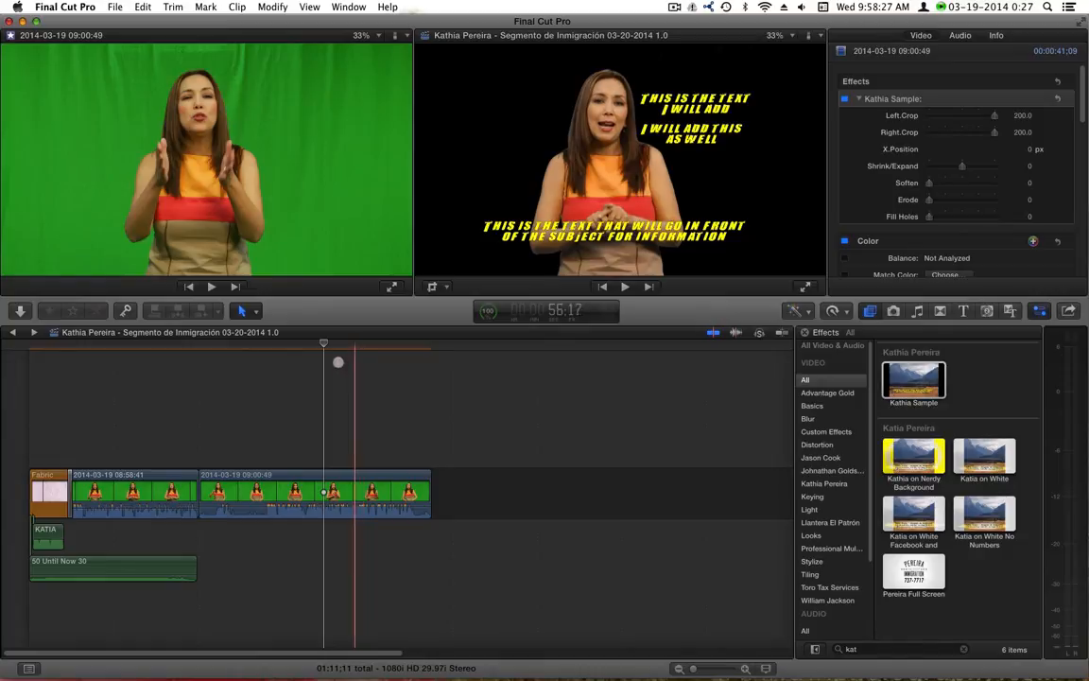
{"action": "left_click", "coordinate": [290, 344]}
{"action": "left_click_drag", "start_coordinate": [889, 567], "coordinate": [240, 533]}
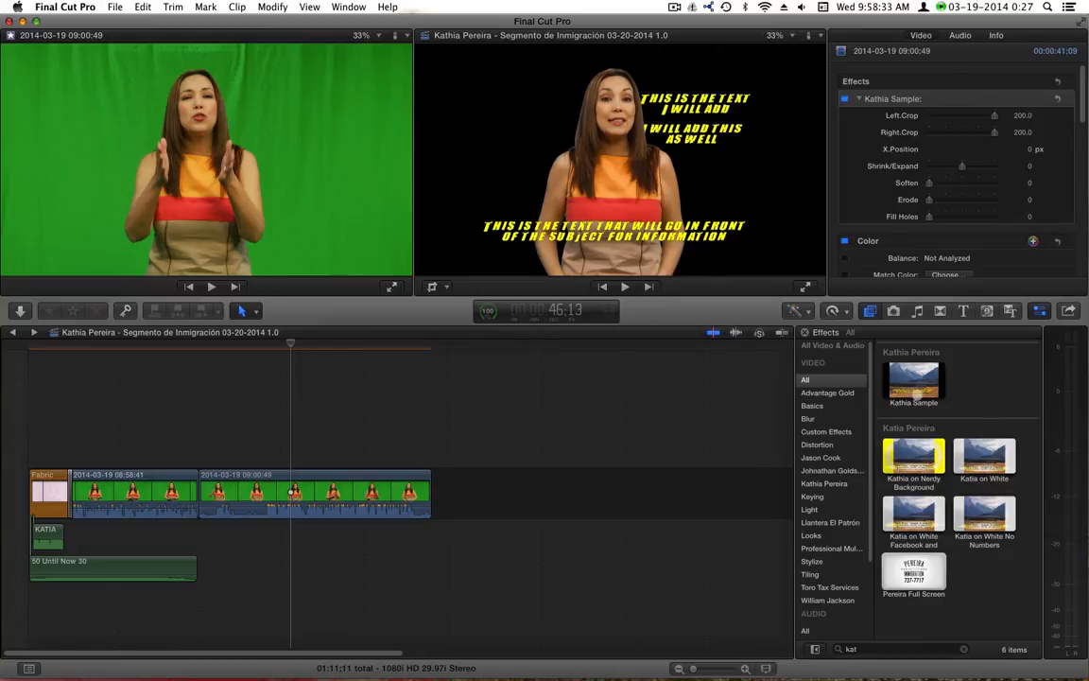
{"action": "left_click", "coordinate": [987, 310]}
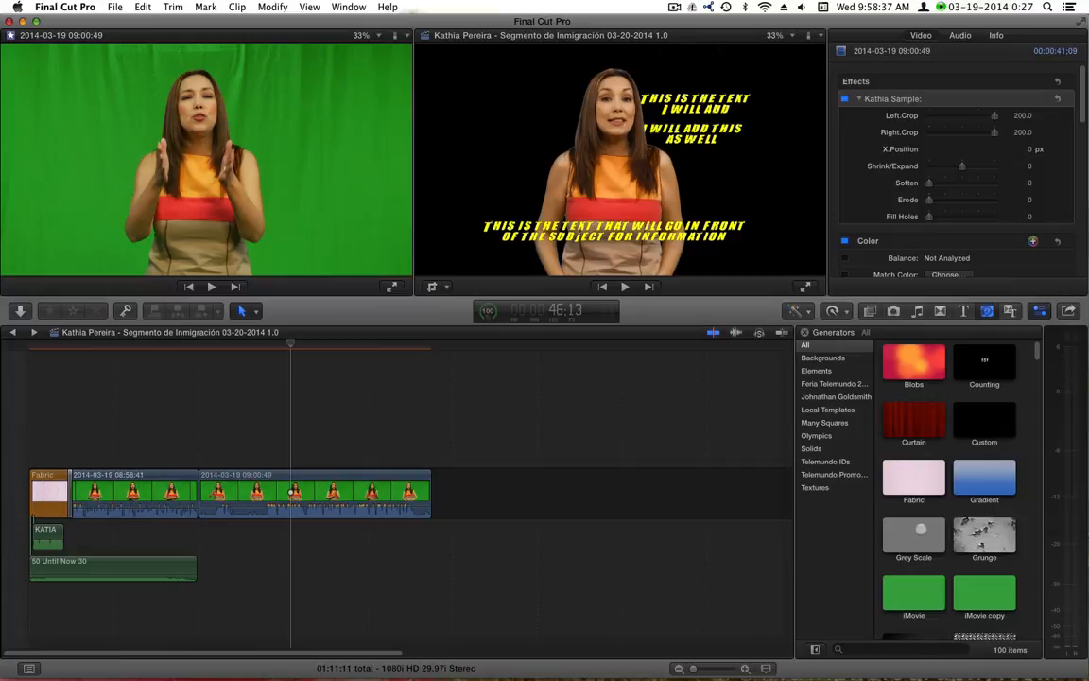
Place a Grunge background under the second clip and preview the presenter over it
{"action": "left_click_drag", "start_coordinate": [985, 535], "coordinate": [433, 541]}
{"action": "left_click", "coordinate": [329, 407]}
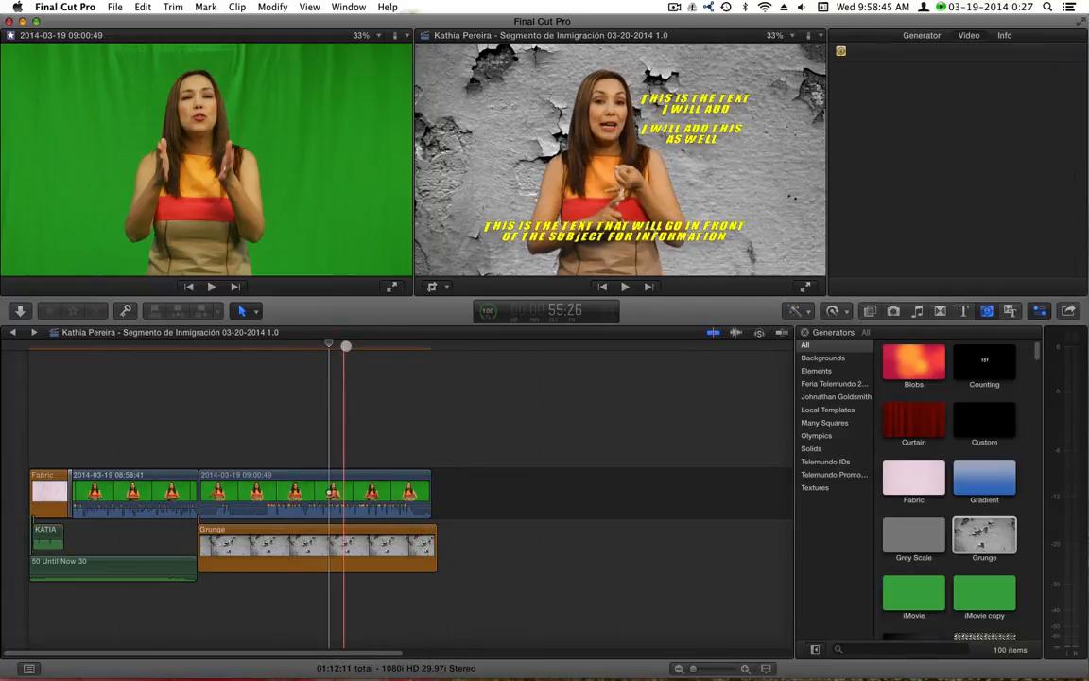
{"action": "left_click", "coordinate": [346, 346]}
{"action": "left_click", "coordinate": [343, 501]}
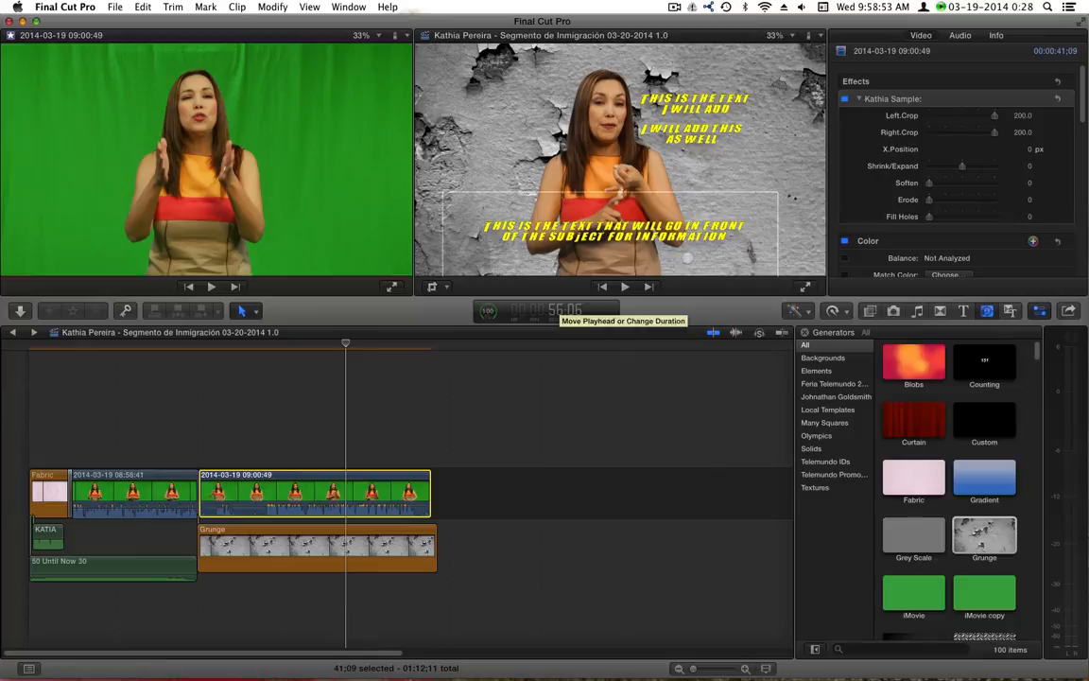
{"action": "left_click", "coordinate": [316, 357]}
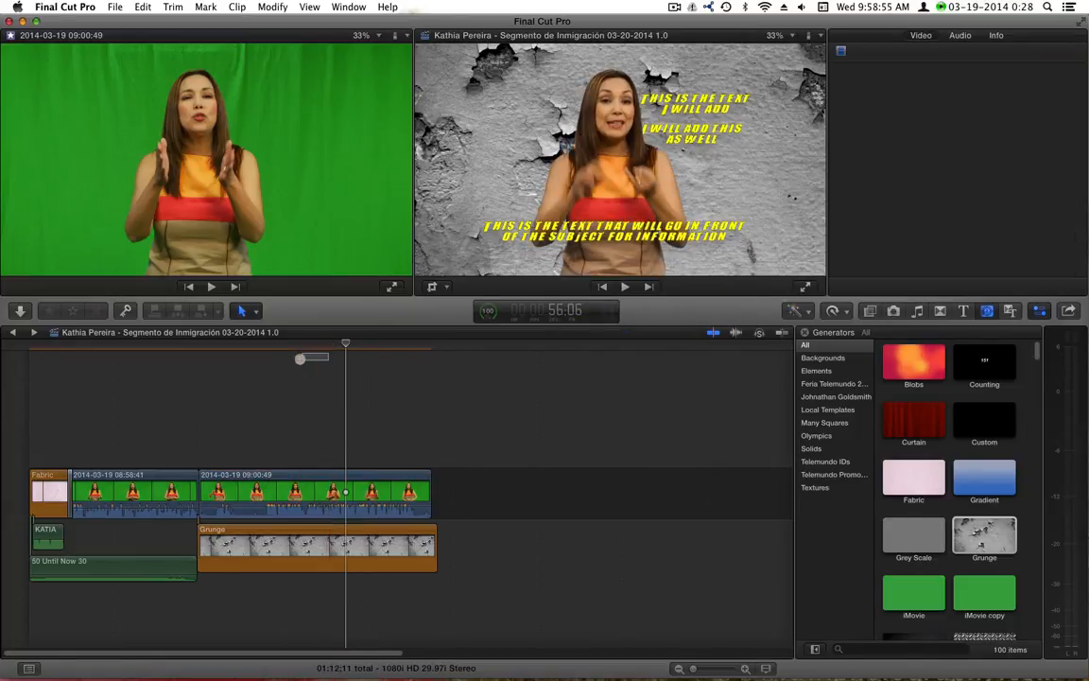
{"action": "left_click", "coordinate": [357, 360]}
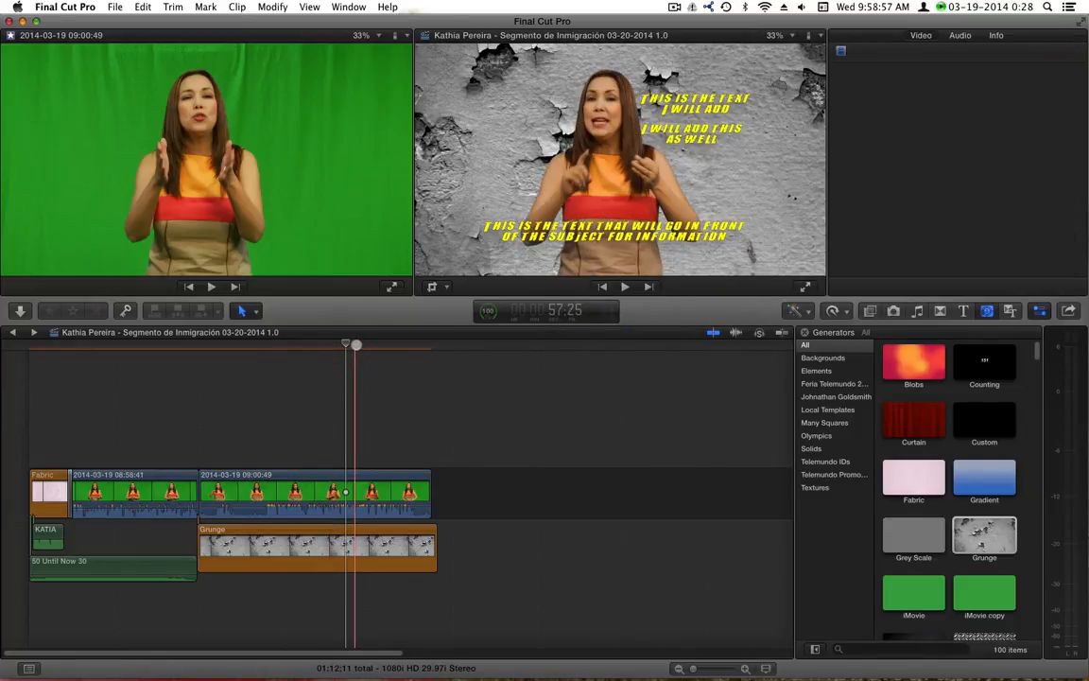
Replace Grunge with a Grey Scale generator and lengthen it to match the presenter clip
{"action": "left_click", "coordinate": [371, 342]}
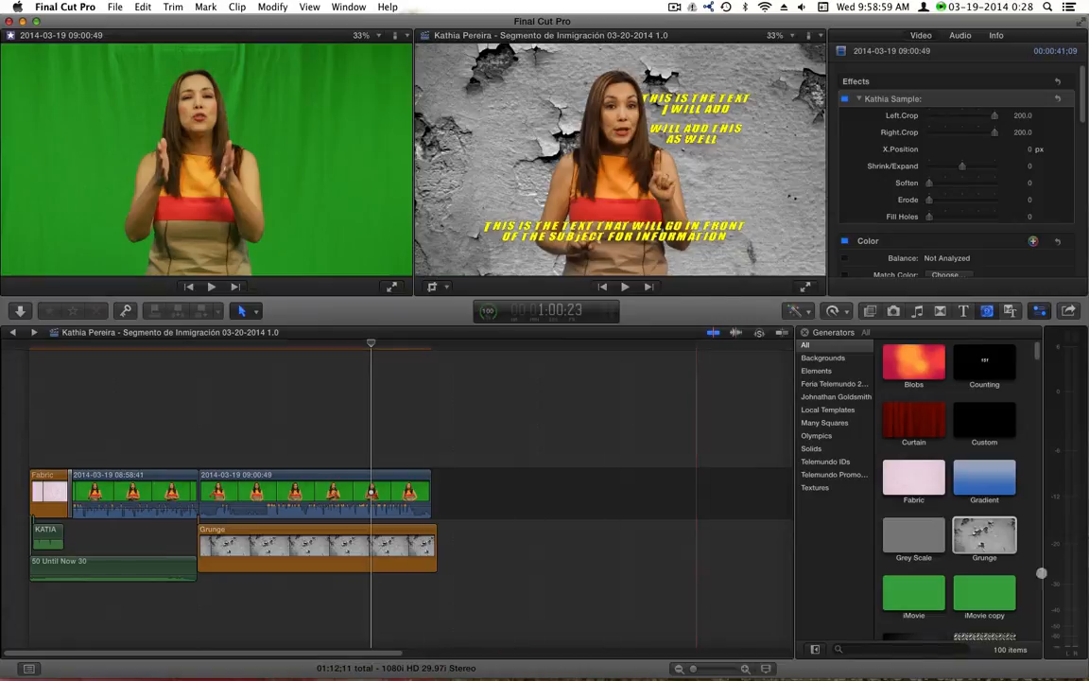
{"action": "left_click", "coordinate": [917, 541]}
{"action": "left_click_drag", "start_coordinate": [917, 542], "coordinate": [343, 551]}
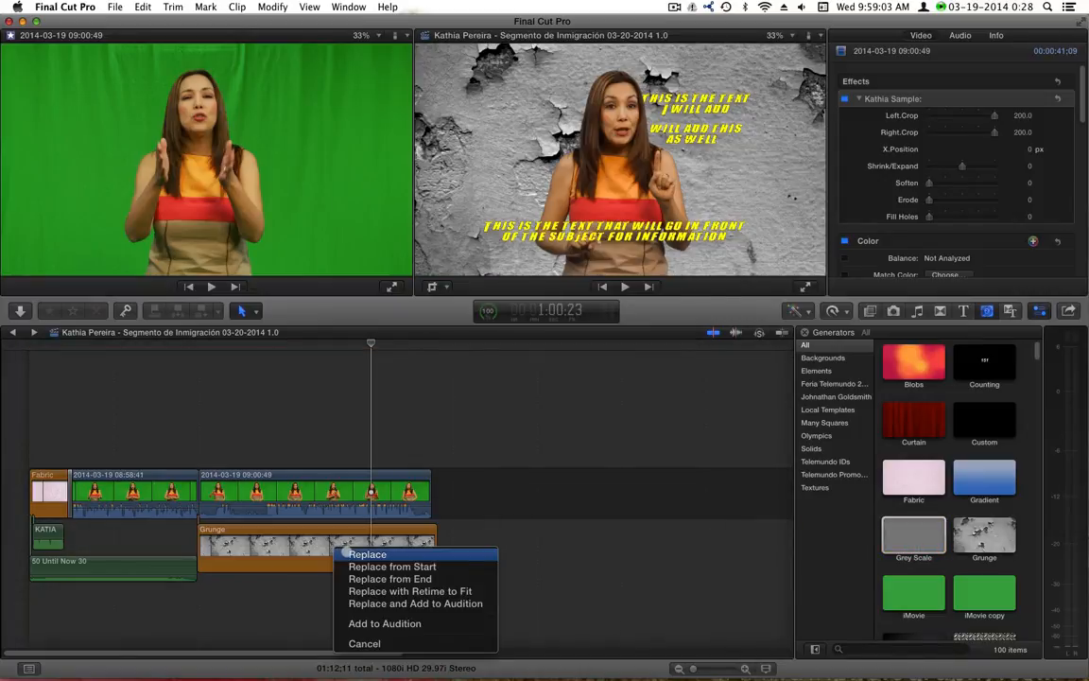
{"action": "left_click", "coordinate": [347, 554]}
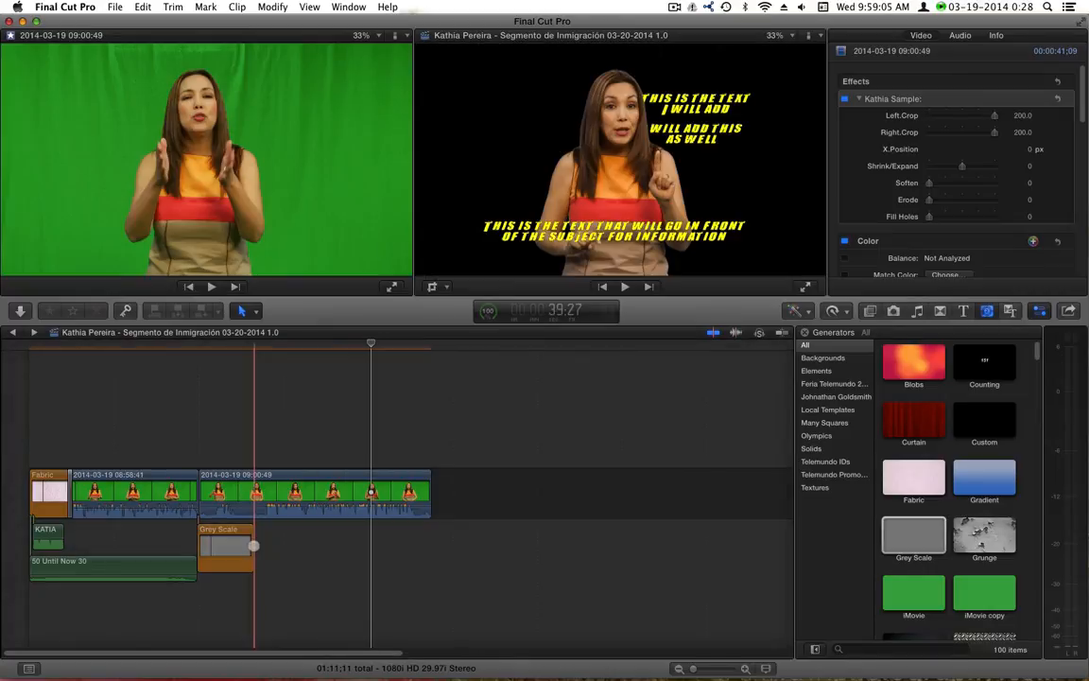
{"action": "left_click_drag", "start_coordinate": [251, 546], "coordinate": [451, 546]}
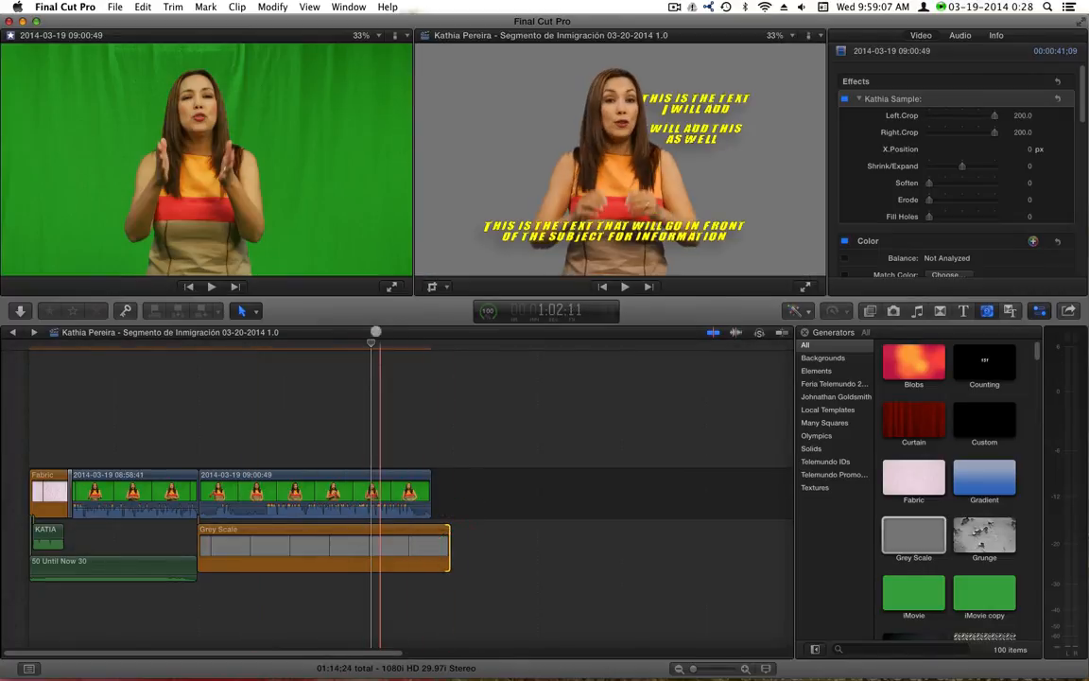
{"action": "left_click", "coordinate": [328, 352]}
{"action": "left_click", "coordinate": [322, 542]}
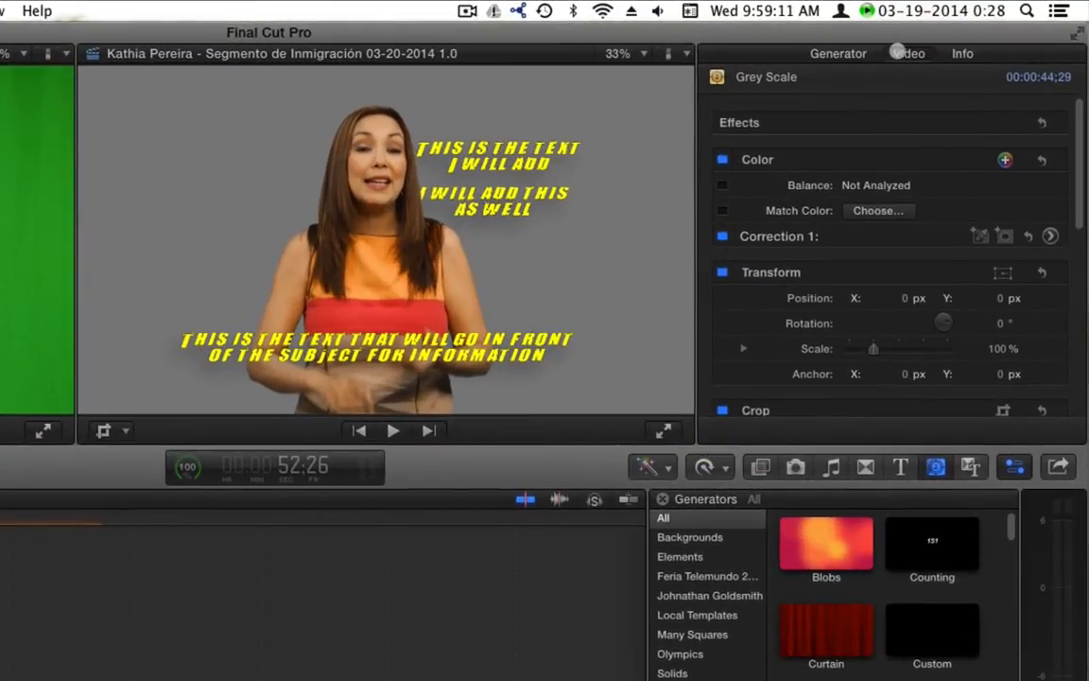
Set the Grey Scale level to 100% white and adjust Left.Crop and the presenter's position
{"action": "left_click", "coordinate": [844, 53]}
{"action": "left_click", "coordinate": [862, 148]}
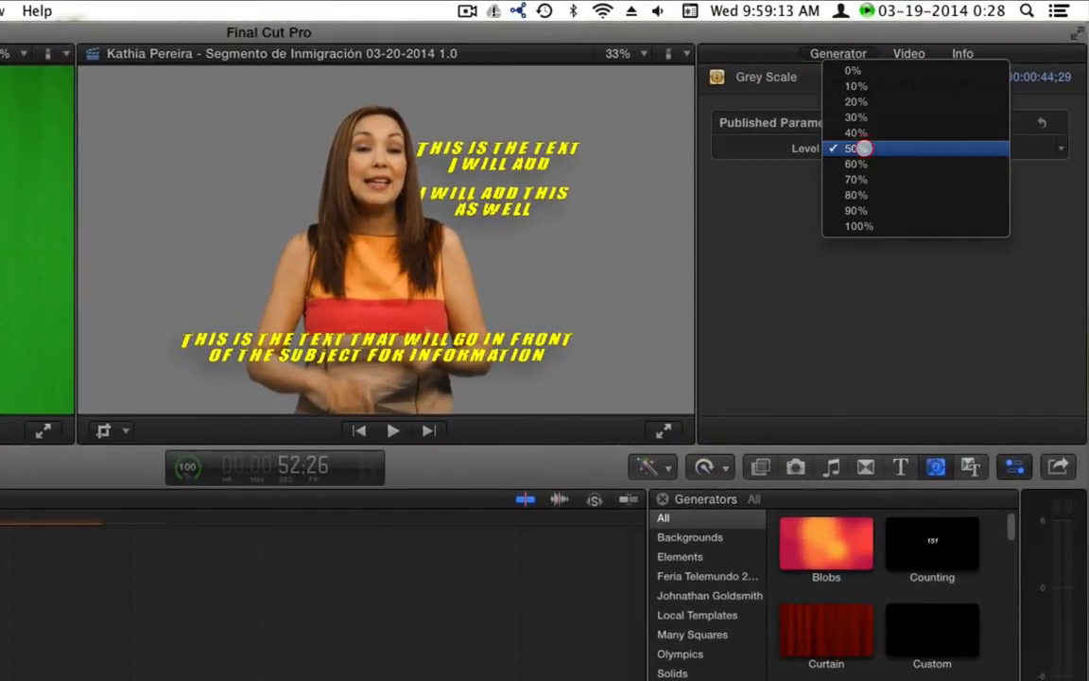
{"action": "left_click", "coordinate": [849, 224]}
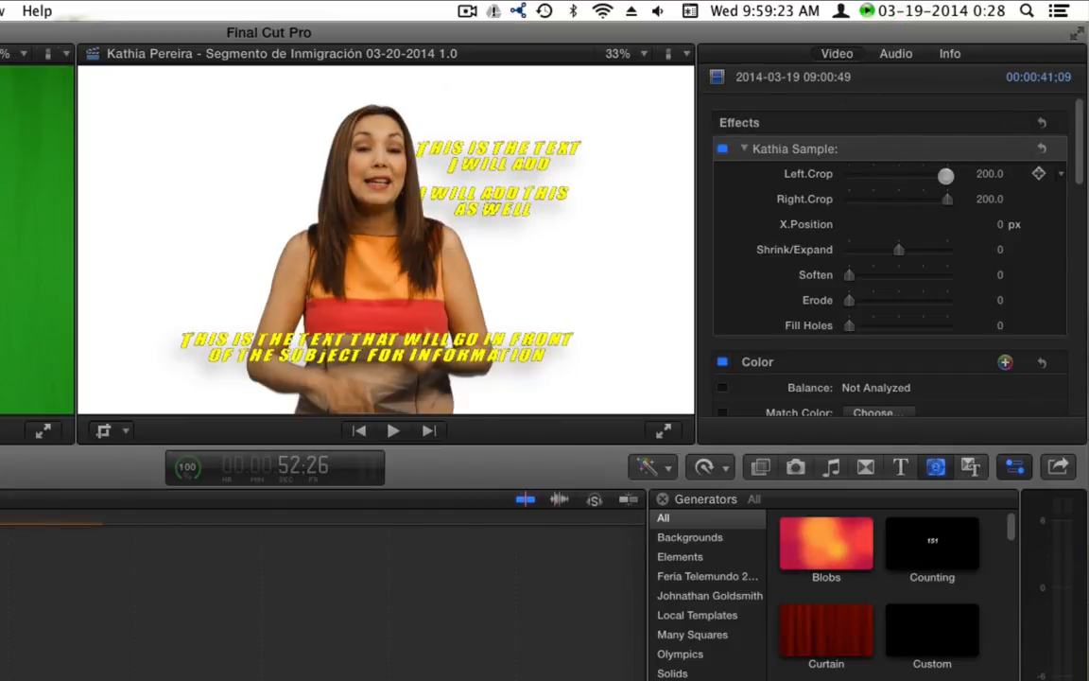
{"action": "mouse_move", "coordinate": [938, 177]}
{"action": "left_mouse_down"}
{"action": "mouse_move", "coordinate": [920, 179]}
{"action": "mouse_move", "coordinate": [950, 175]}
{"action": "left_mouse_up"}
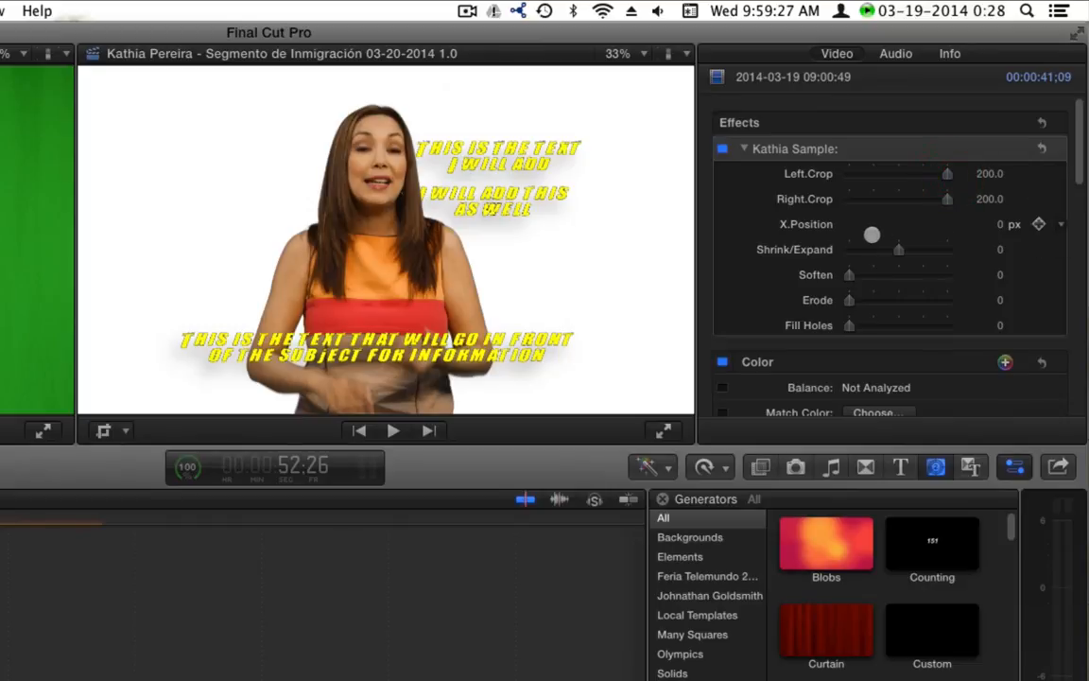
{"action": "left_click_drag", "start_coordinate": [999, 224], "coordinate": [993, 227]}
{"action": "left_click_drag", "start_coordinate": [992, 227], "coordinate": [999, 224]}
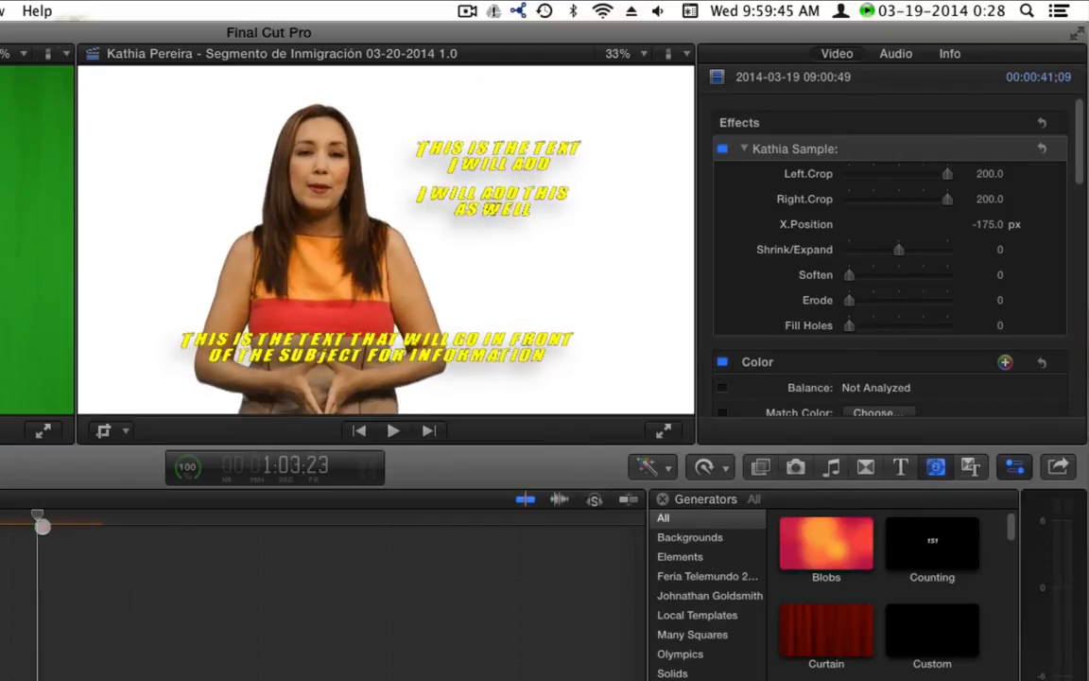
Delete the Grey Scale background and the upper title
{"action": "left_click", "coordinate": [27, 535]}
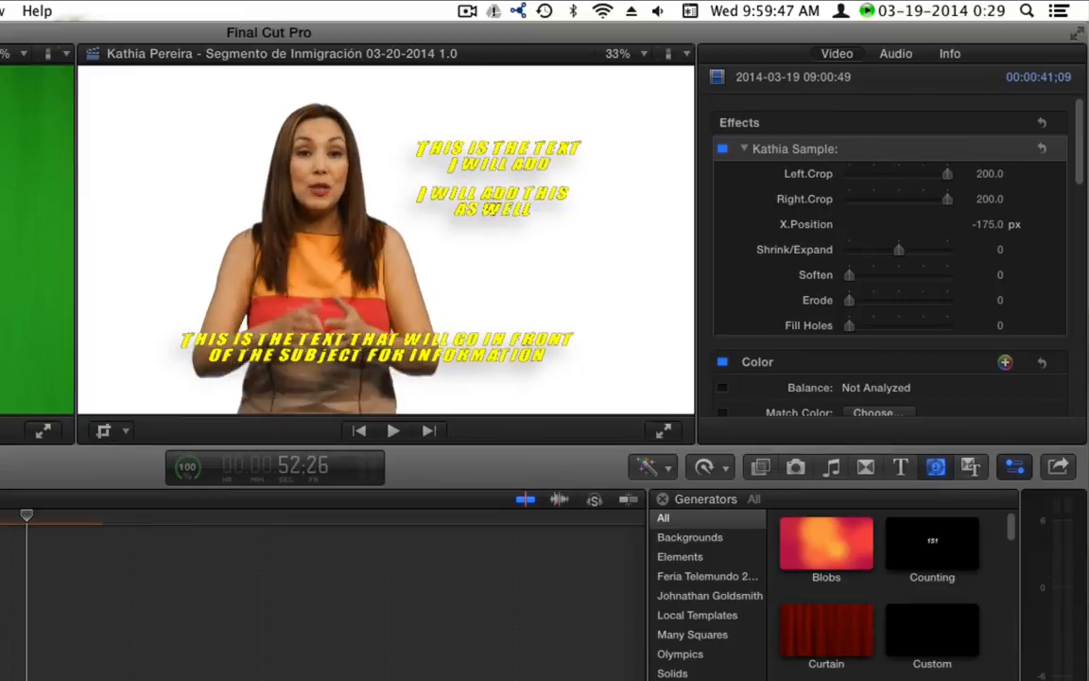
{"action": "key", "text": "BackSpace"}
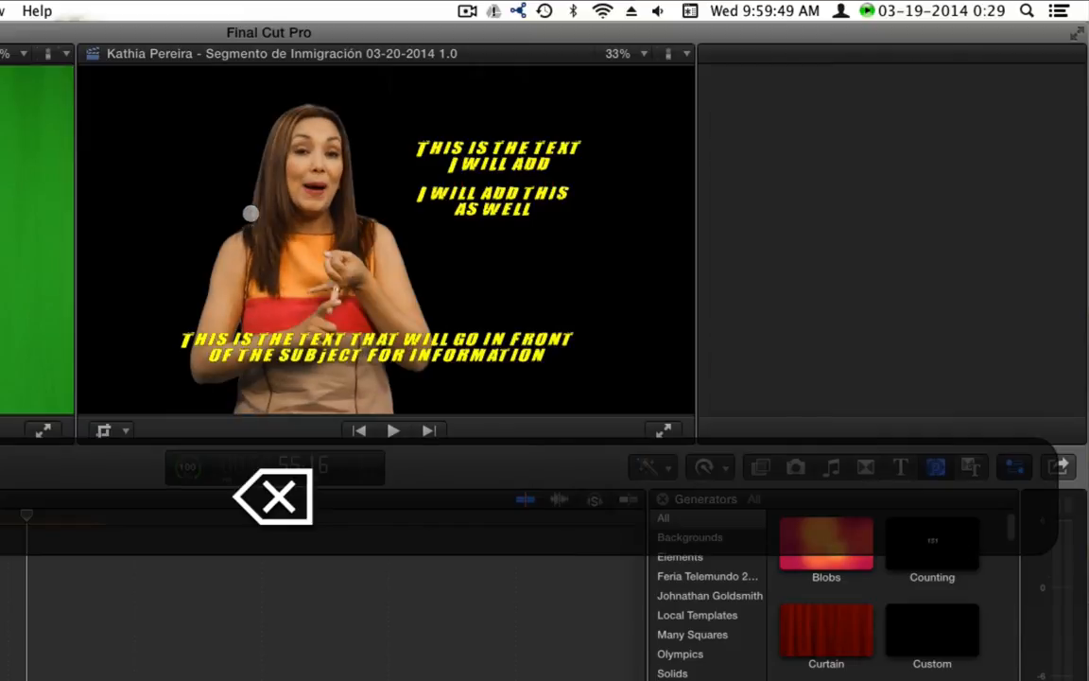
{"action": "left_click", "coordinate": [485, 156]}
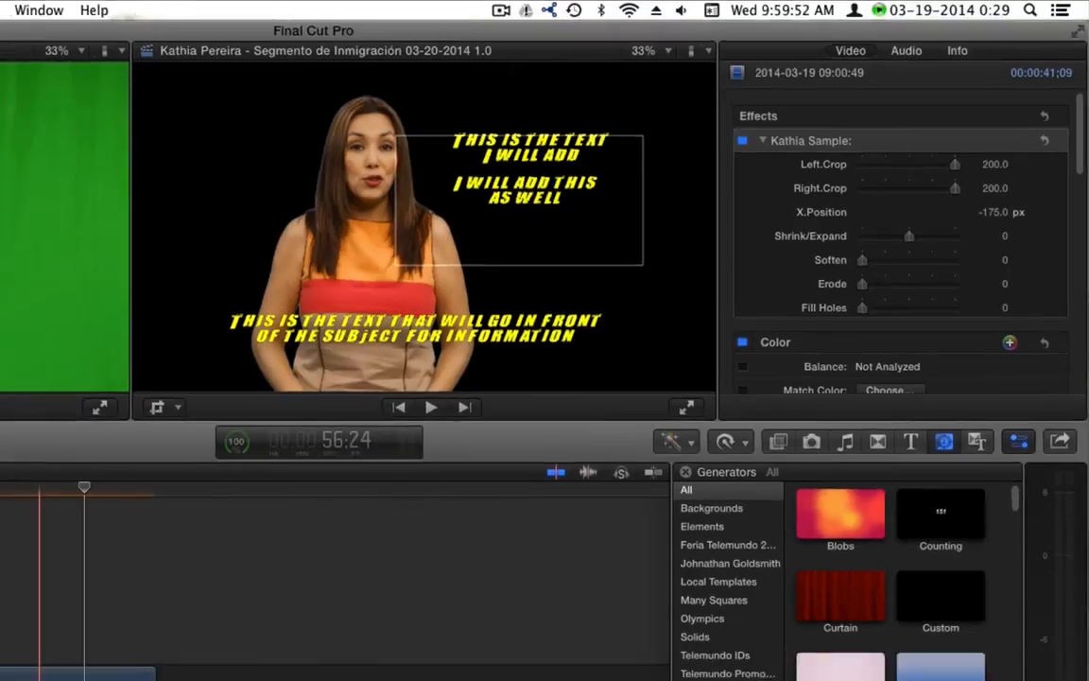
{"action": "key", "text": "BackSpace"}
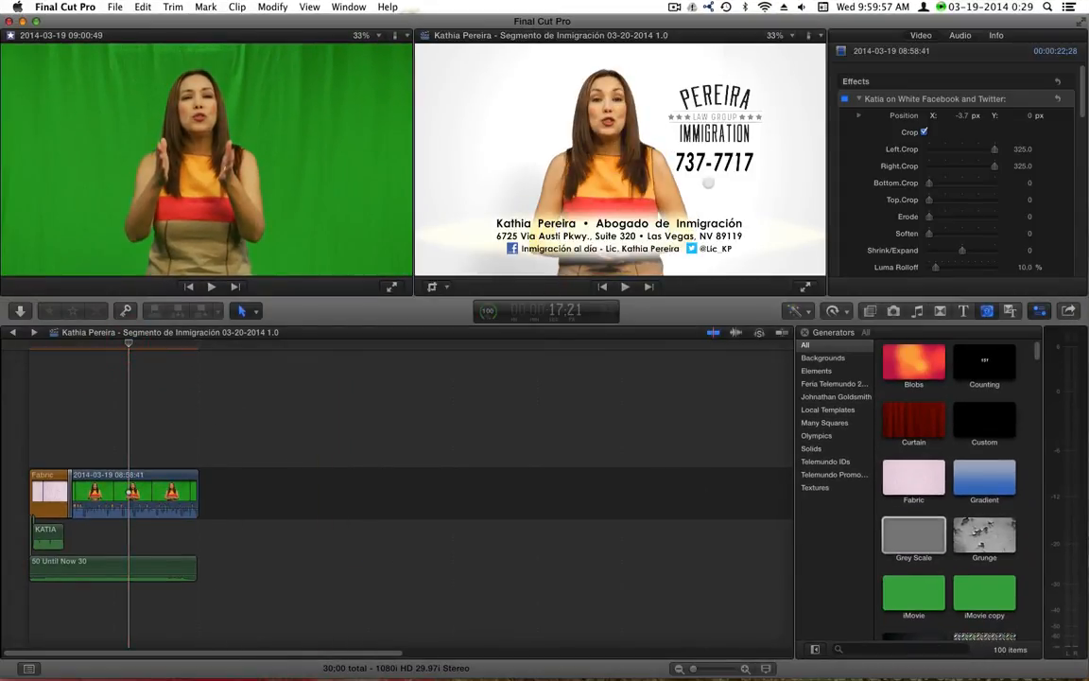
{"action": "left_click", "coordinate": [107, 347]}
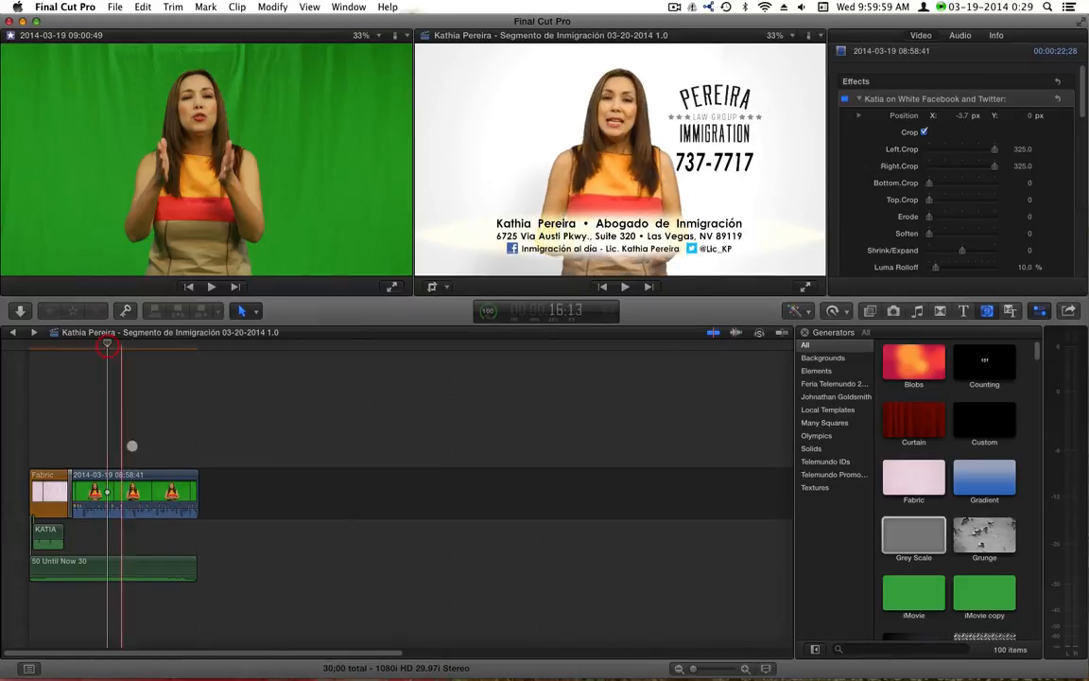
{"action": "left_click", "coordinate": [128, 475]}
{"action": "left_click", "coordinate": [123, 347]}
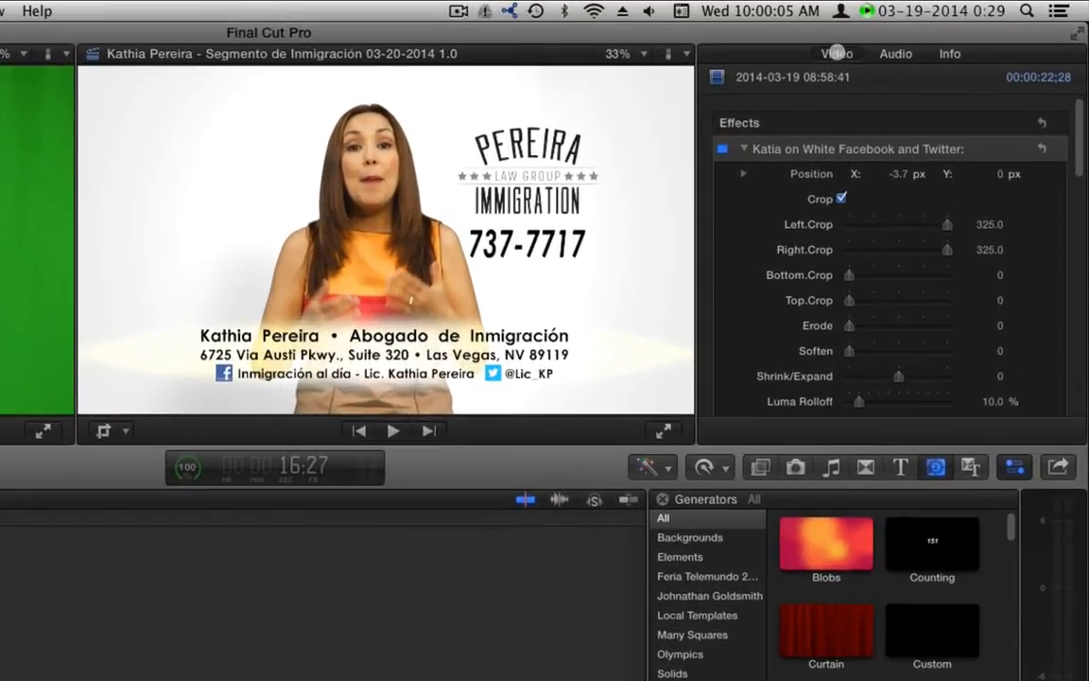
{"action": "left_click", "coordinate": [920, 35]}
{"action": "left_click", "coordinate": [841, 199]}
{"action": "left_click", "coordinate": [841, 198]}
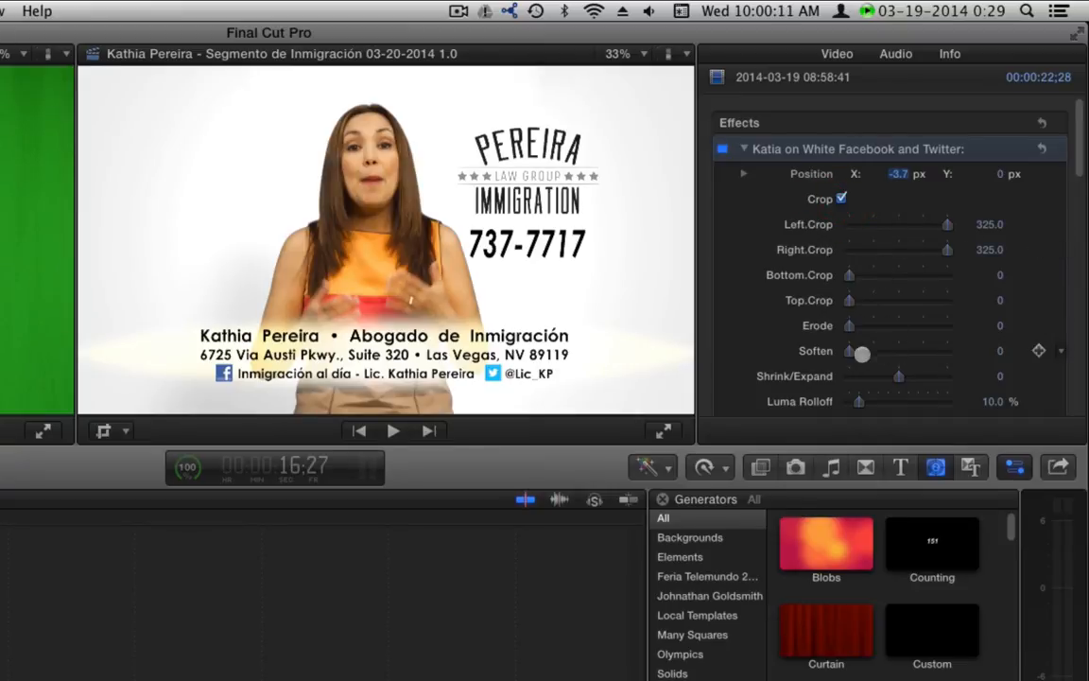
{"action": "scroll", "coordinate": [785, 322], "scroll_direction": "down", "scroll_amount": 10}
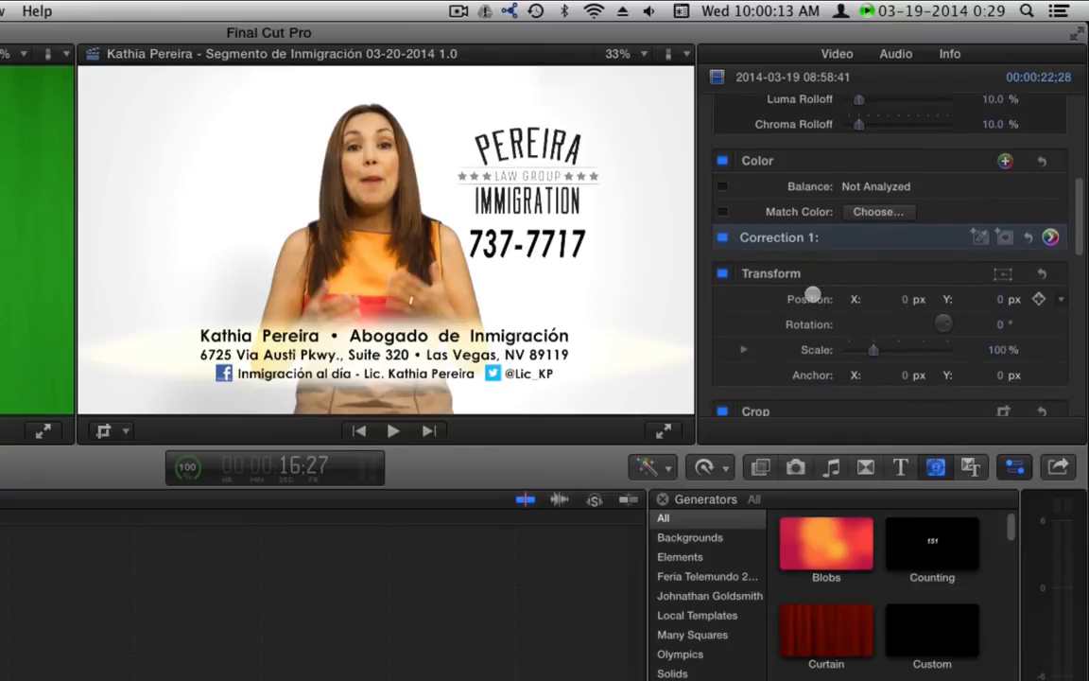
{"action": "scroll", "coordinate": [812, 295], "scroll_direction": "up", "scroll_amount": 10}
{"action": "left_click_drag", "start_coordinate": [856, 380], "coordinate": [796, 379]}
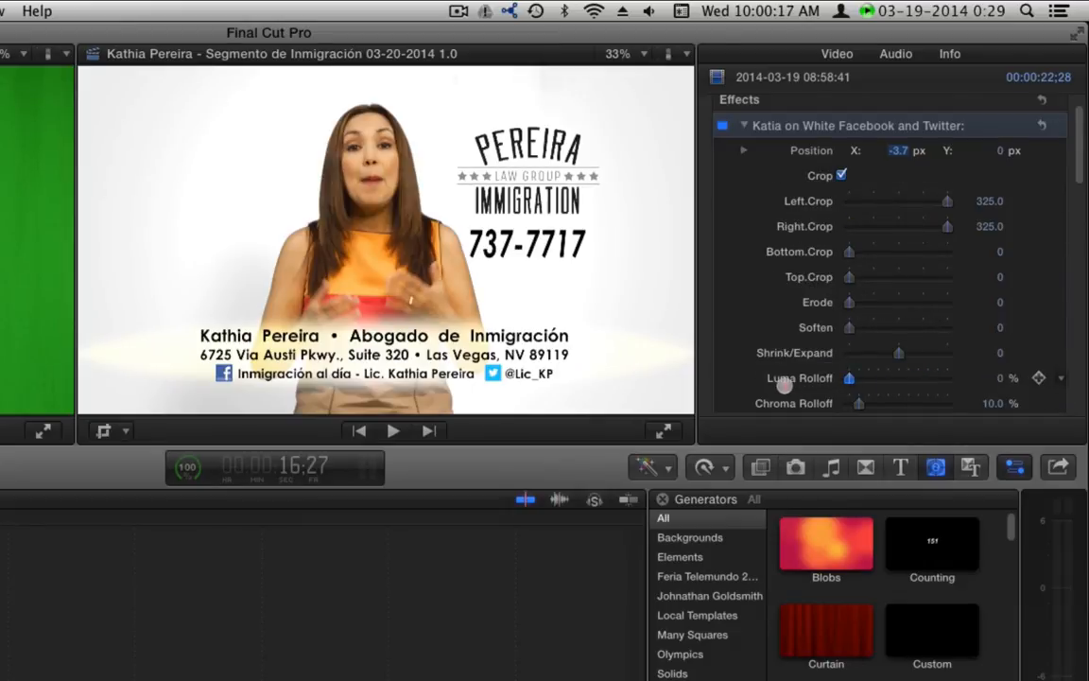
{"action": "key", "text": "super+z"}
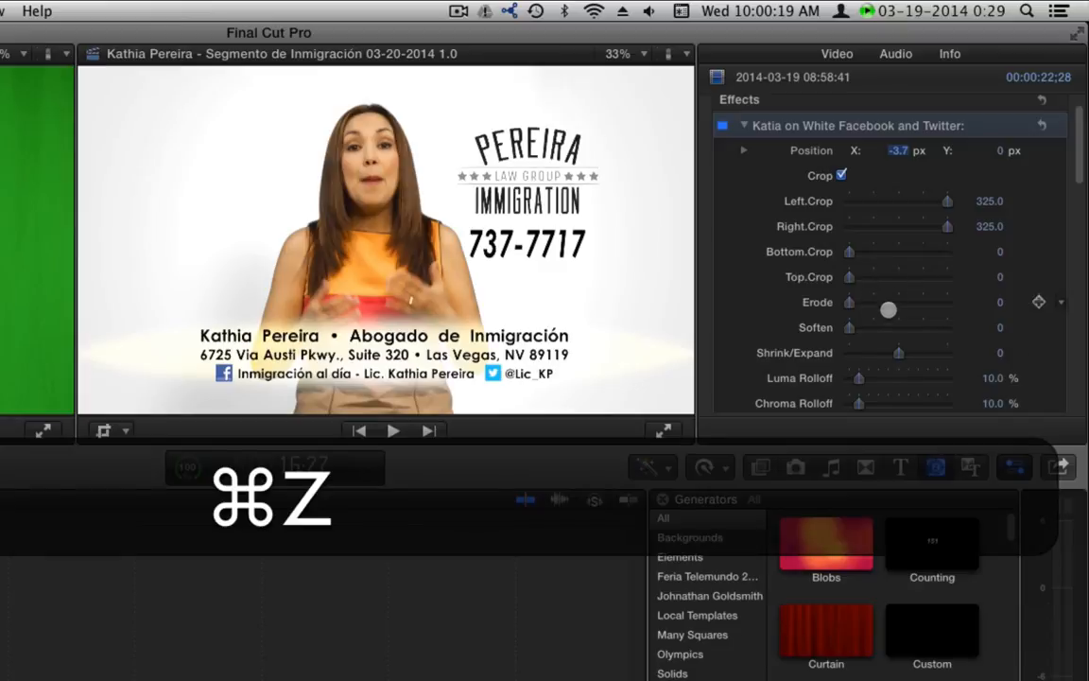
{"action": "mouse_move", "coordinate": [897, 351]}
{"action": "left_mouse_down"}
{"action": "mouse_move", "coordinate": [863, 352]}
{"action": "mouse_move", "coordinate": [944, 350]}
{"action": "mouse_move", "coordinate": [904, 348]}
{"action": "left_mouse_up"}
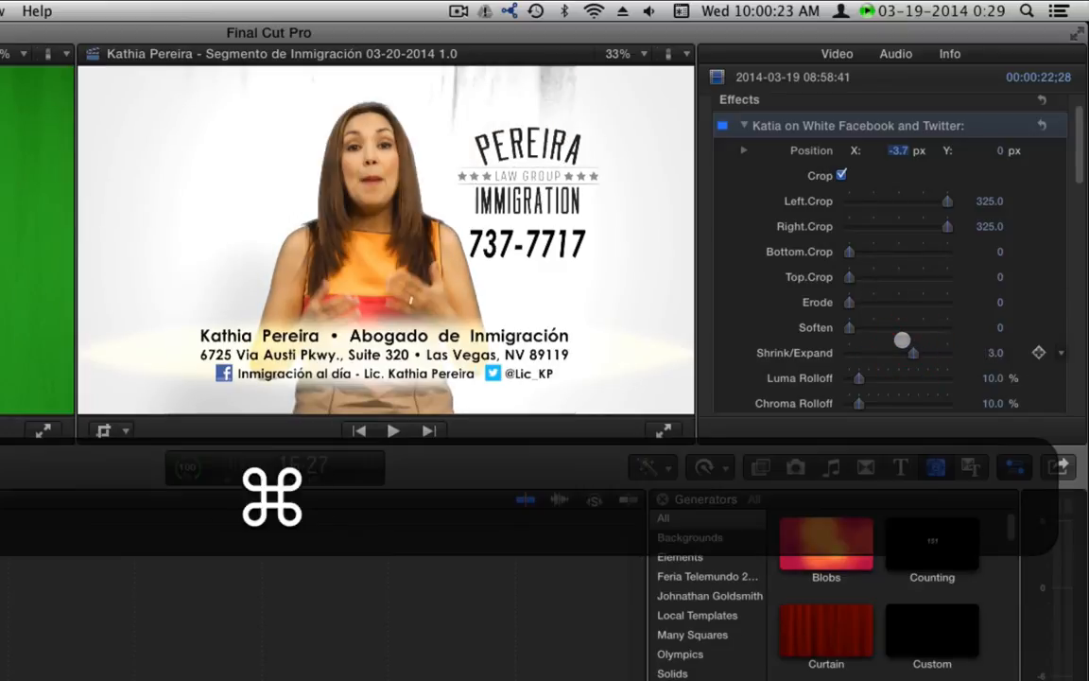
{"action": "key", "text": "super+z"}
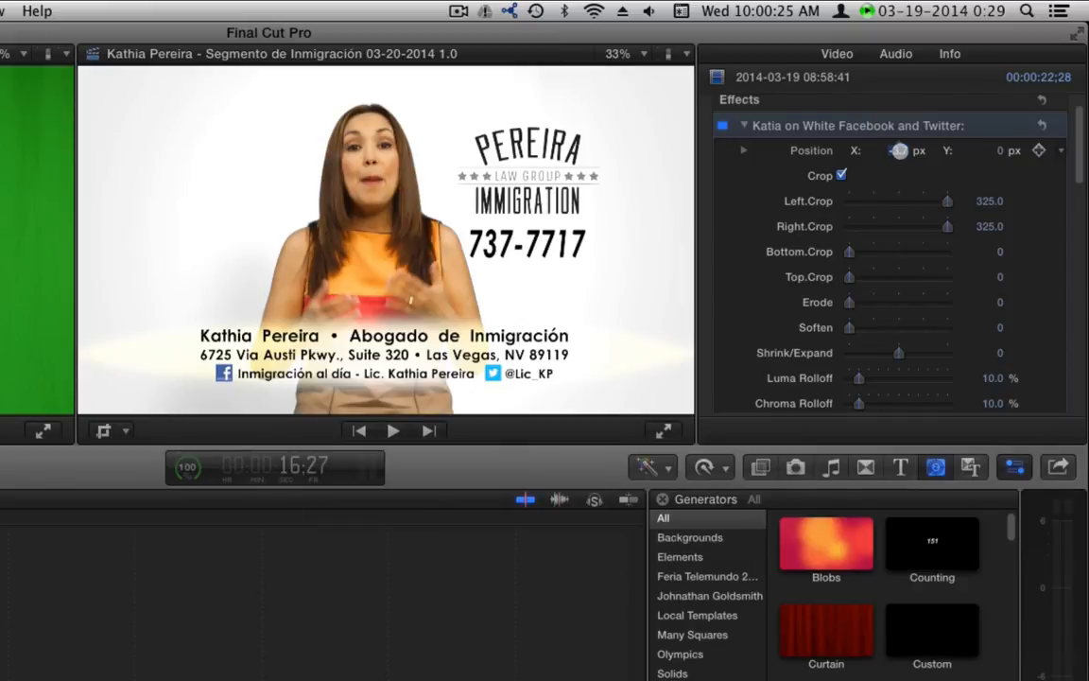
{"action": "mouse_move", "coordinate": [898, 150]}
{"action": "left_mouse_down"}
{"action": "mouse_move", "coordinate": [899, 162]}
{"action": "mouse_move", "coordinate": [899, 138]}
{"action": "mouse_move", "coordinate": [899, 162]}
{"action": "mouse_move", "coordinate": [899, 150]}
{"action": "left_mouse_up"}
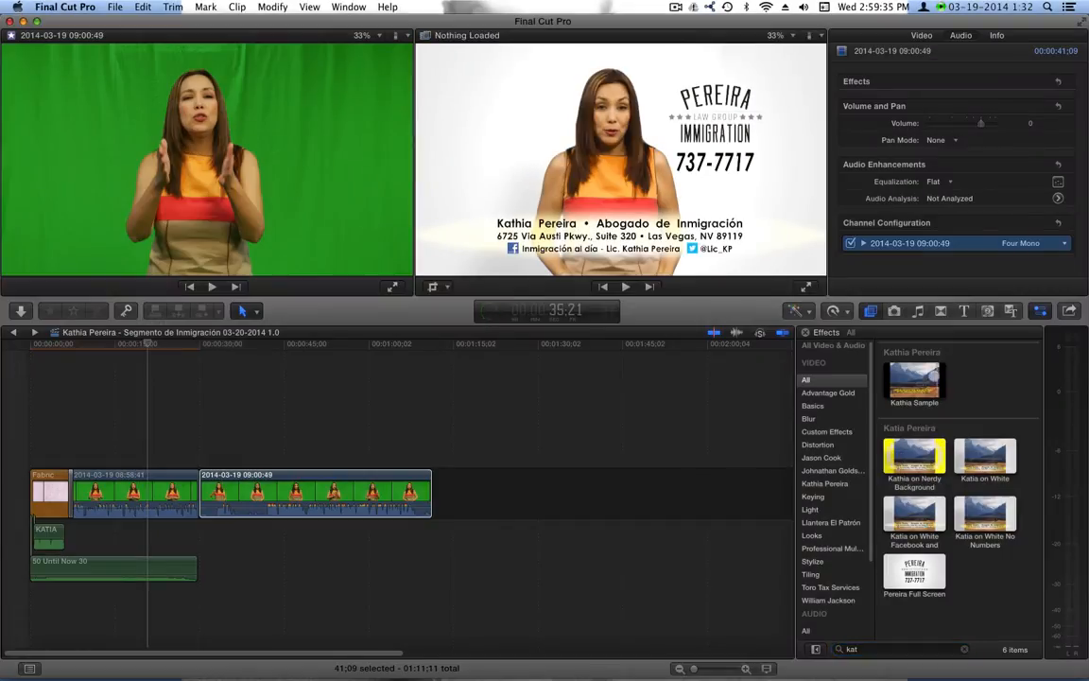
Apply the presenter's Sample effect to the second clip with a Grunge background beneath
{"action": "left_click", "coordinate": [219, 492]}
{"action": "left_click_drag", "start_coordinate": [225, 346], "coordinate": [307, 346]}
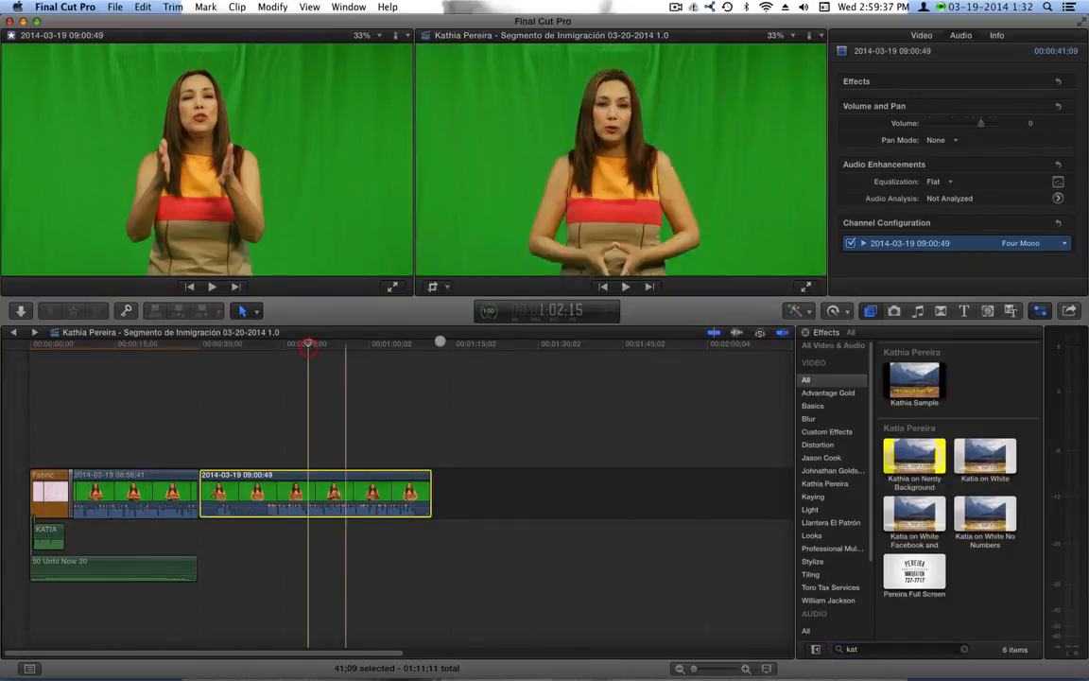
{"action": "left_click_drag", "start_coordinate": [880, 379], "coordinate": [303, 492]}
{"action": "left_click", "coordinate": [330, 342]}
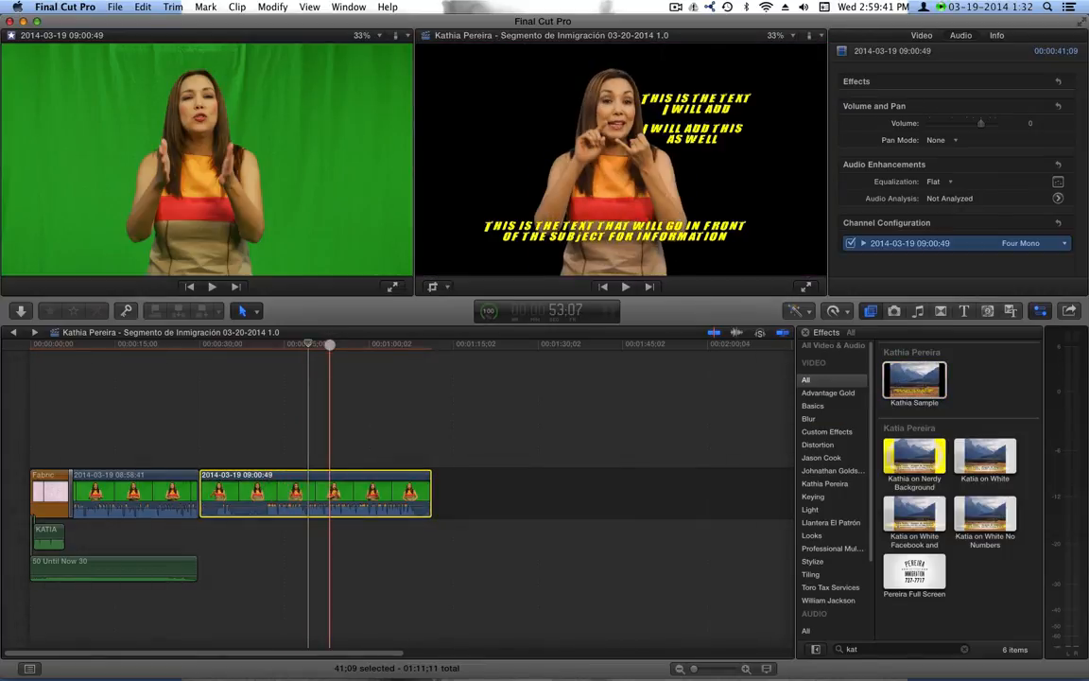
{"action": "left_click", "coordinate": [989, 310]}
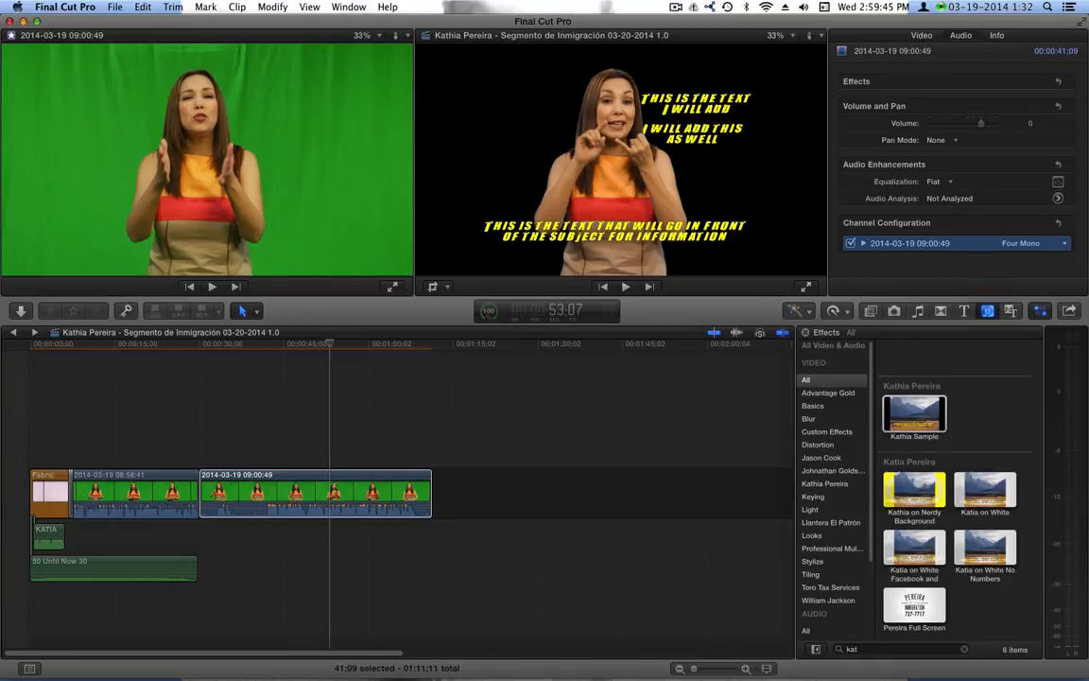
{"action": "left_click_drag", "start_coordinate": [985, 536], "coordinate": [307, 544]}
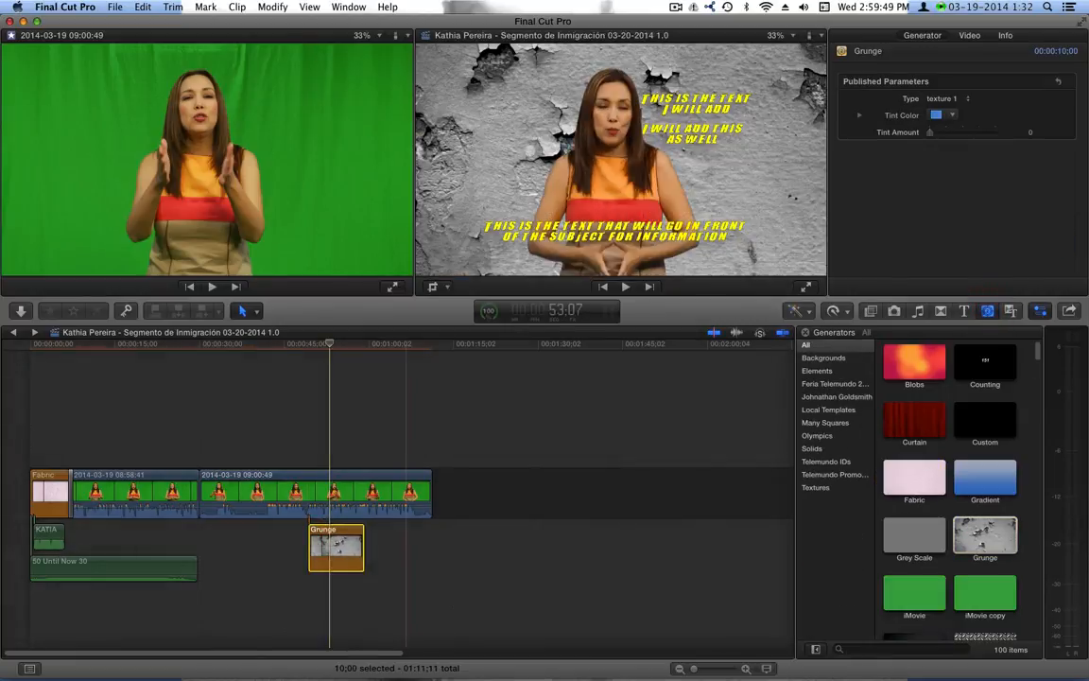
Search the effects for 'kat' and open the Sample effect in Motion
{"action": "left_click", "coordinate": [871, 311]}
{"action": "left_click", "coordinate": [898, 650]}
{"action": "type", "text": "kat"}
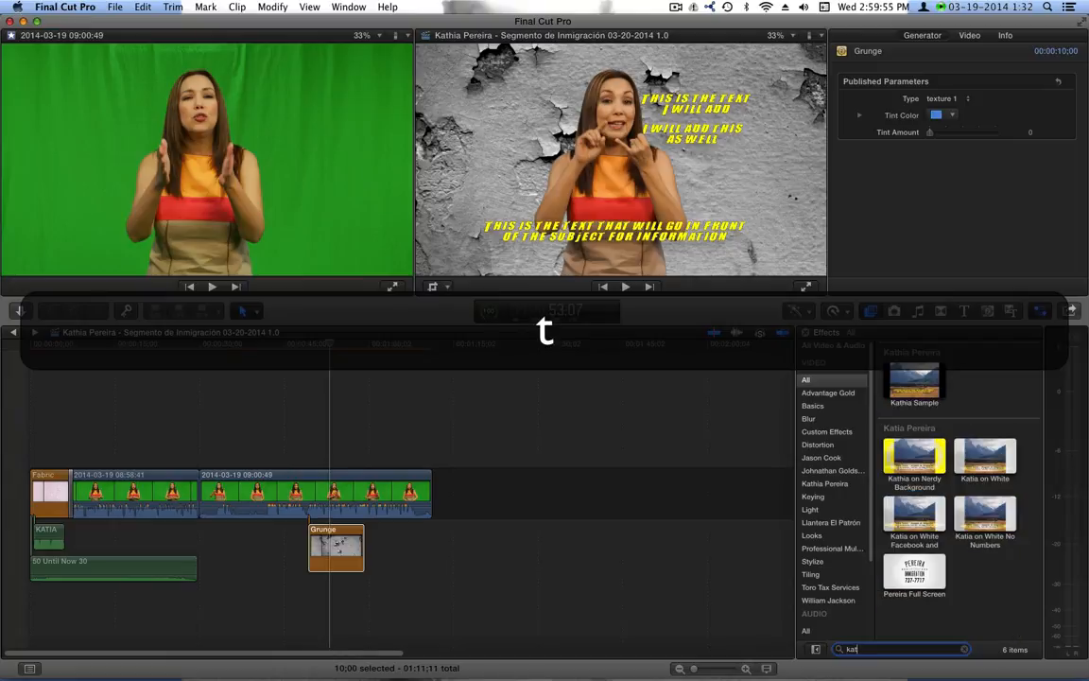
{"action": "key", "text": "Return"}
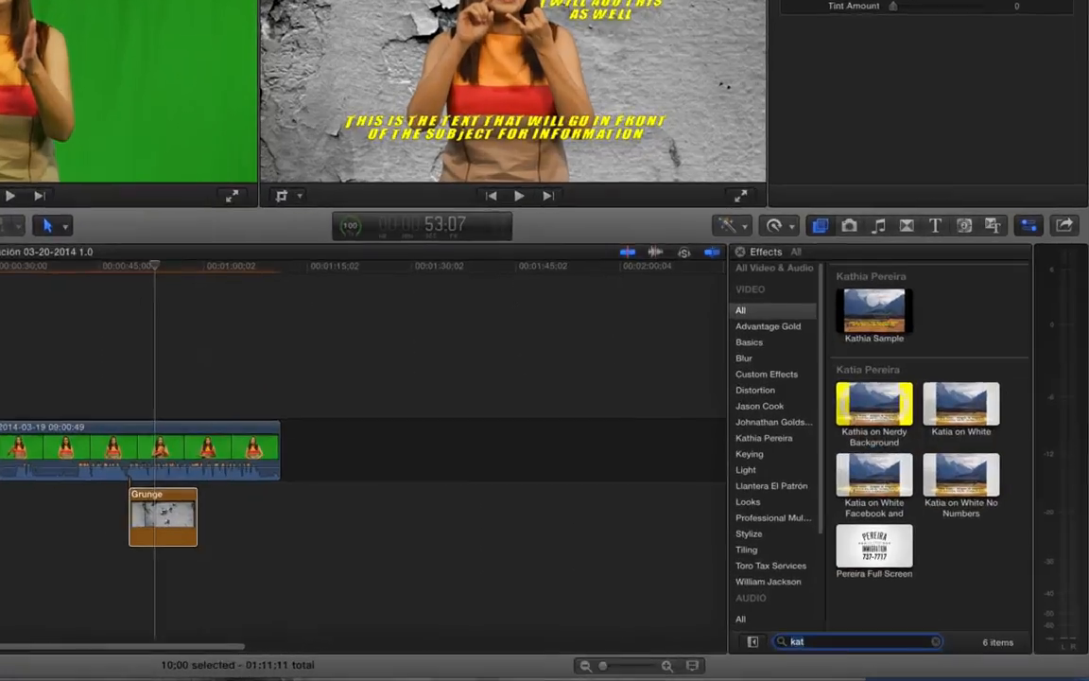
{"action": "right_click", "coordinate": [913, 374]}
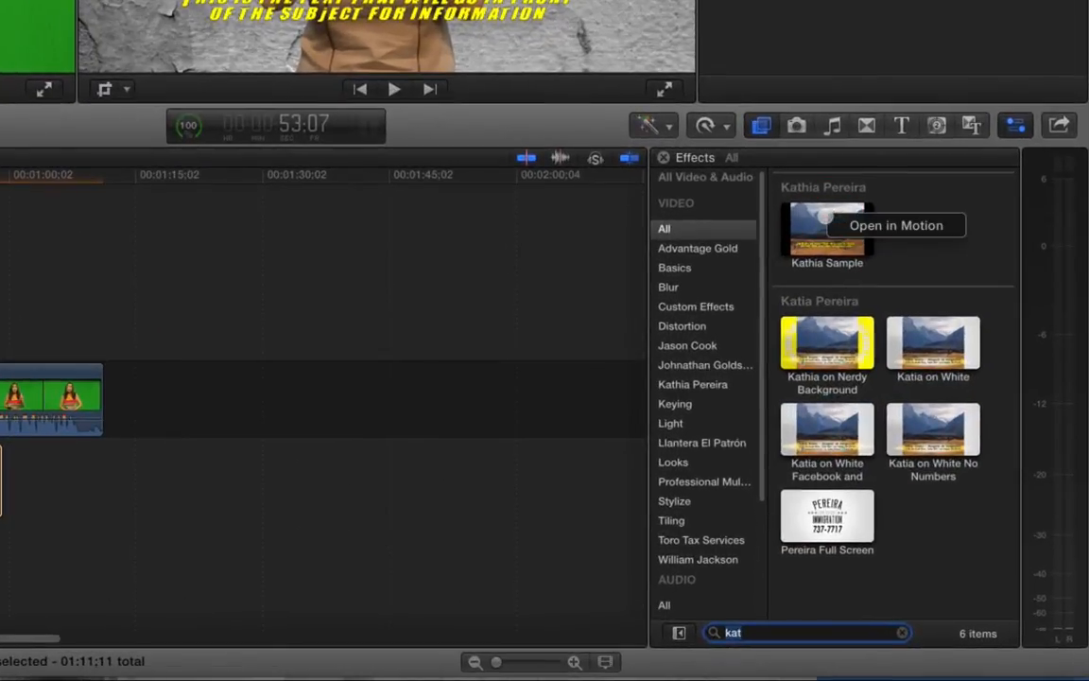
{"action": "left_click", "coordinate": [856, 226]}
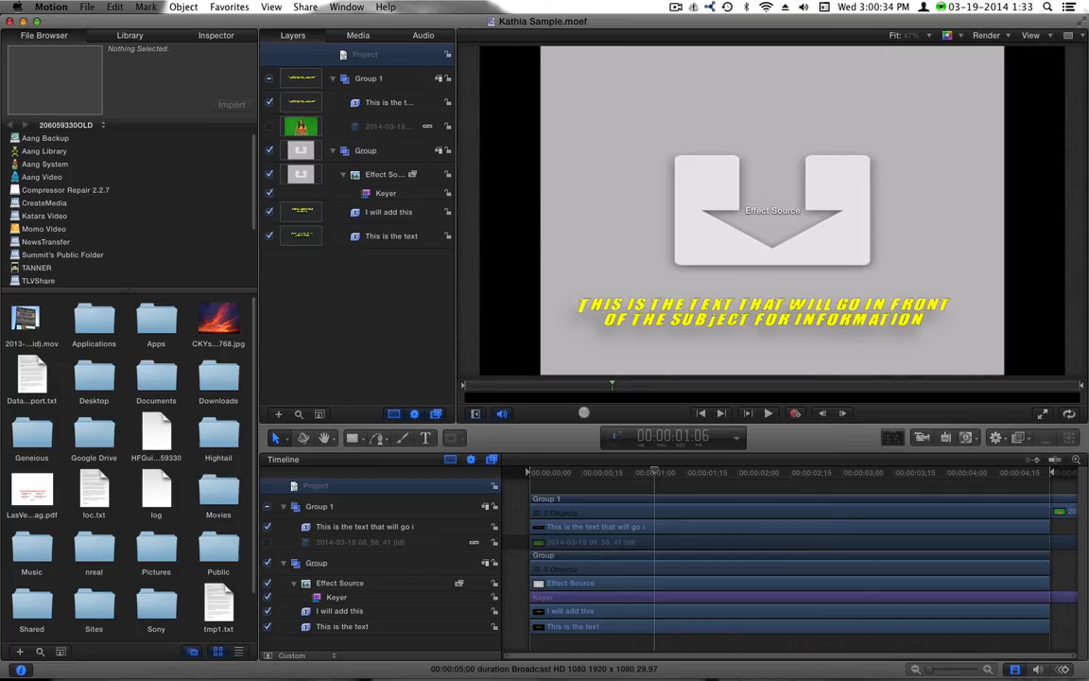
Select the Effect Source layer and show its properties in the Inspector
{"action": "left_click_drag", "start_coordinate": [696, 475], "coordinate": [690, 473]}
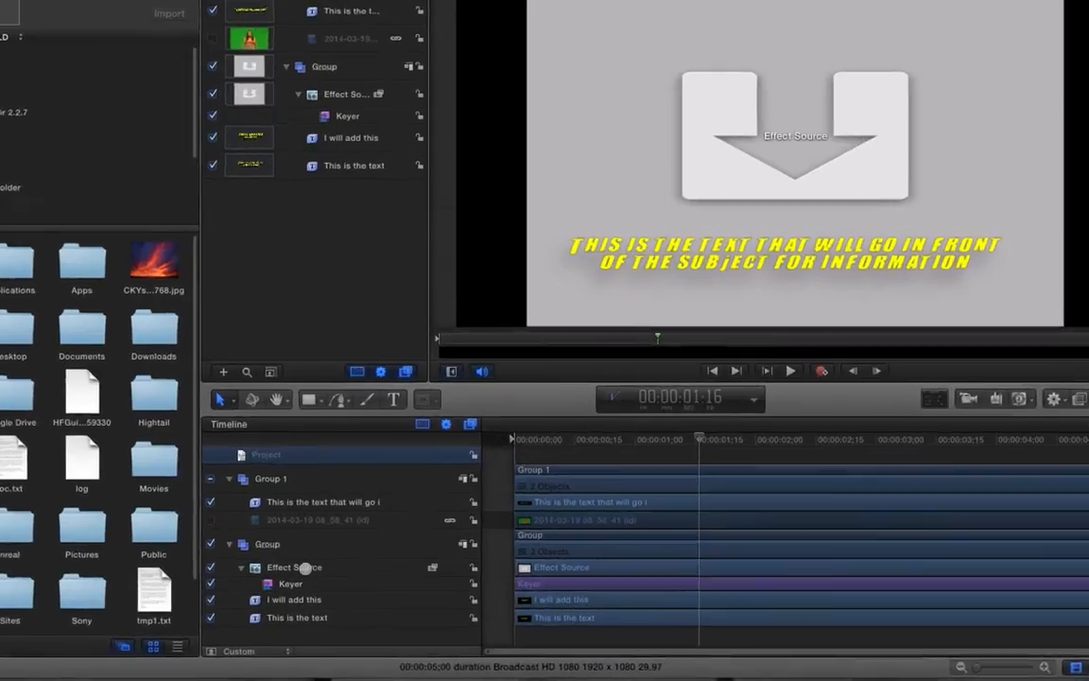
{"action": "left_click", "coordinate": [348, 583]}
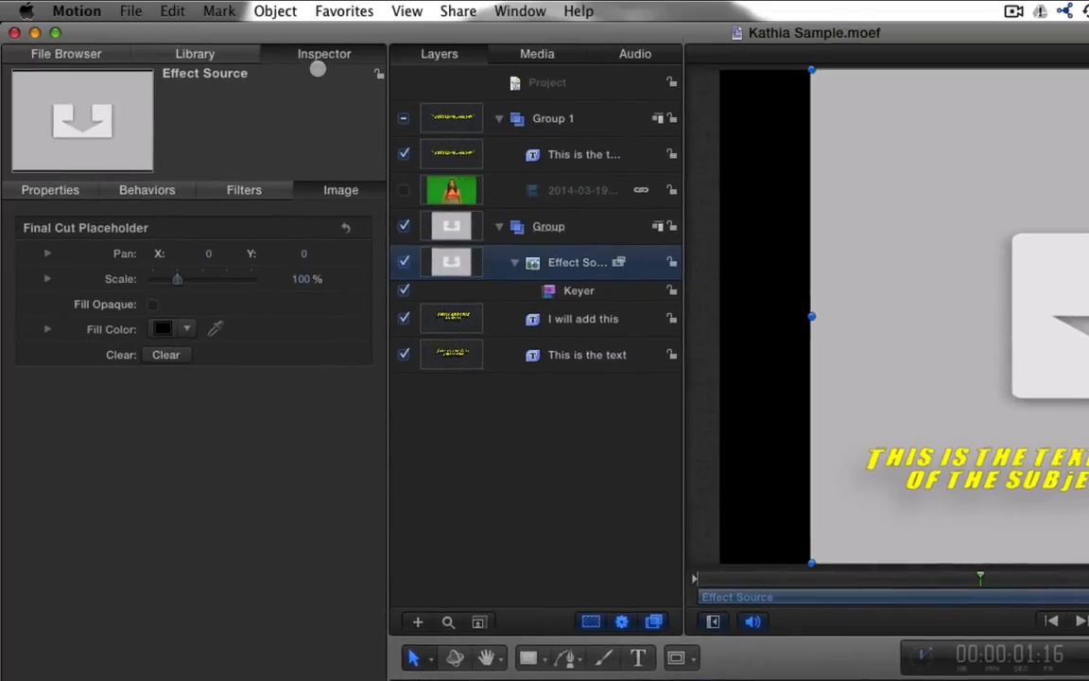
{"action": "left_click", "coordinate": [75, 189]}
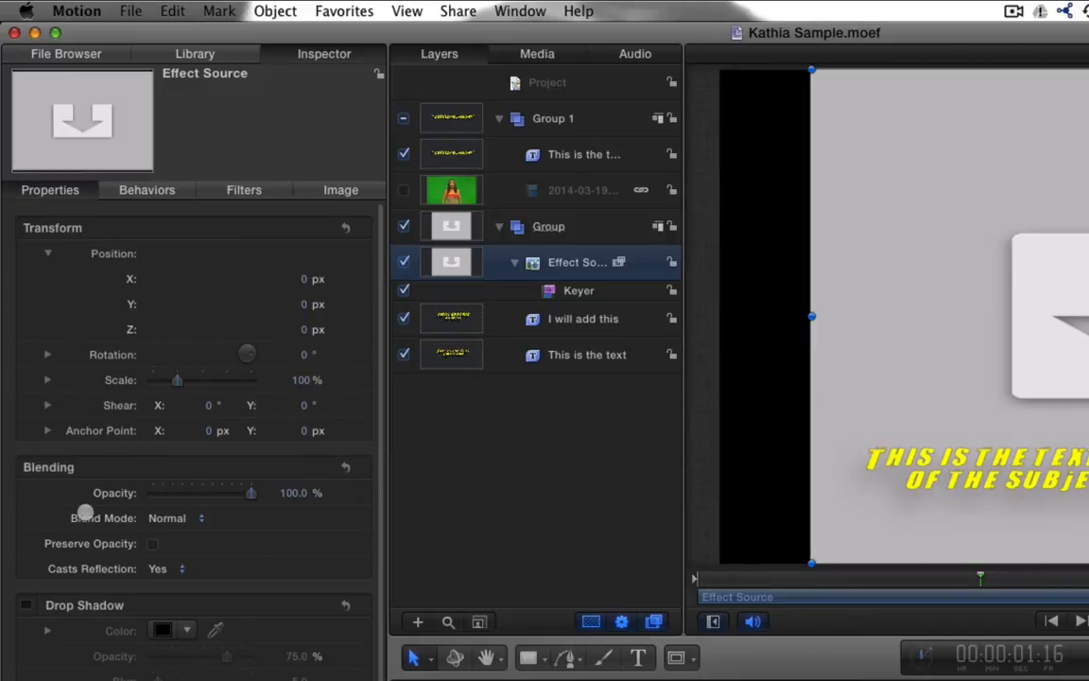
{"action": "scroll", "coordinate": [85, 512], "scroll_direction": "down", "scroll_amount": 2}
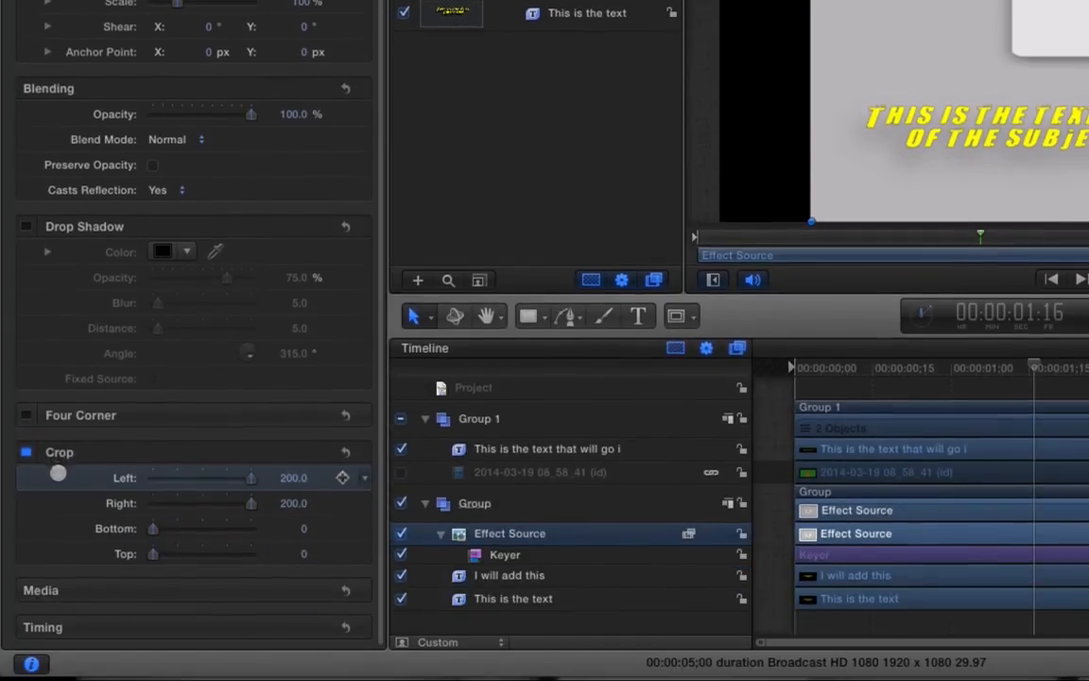
{"action": "scroll", "coordinate": [58, 473], "scroll_direction": "up", "scroll_amount": 2}
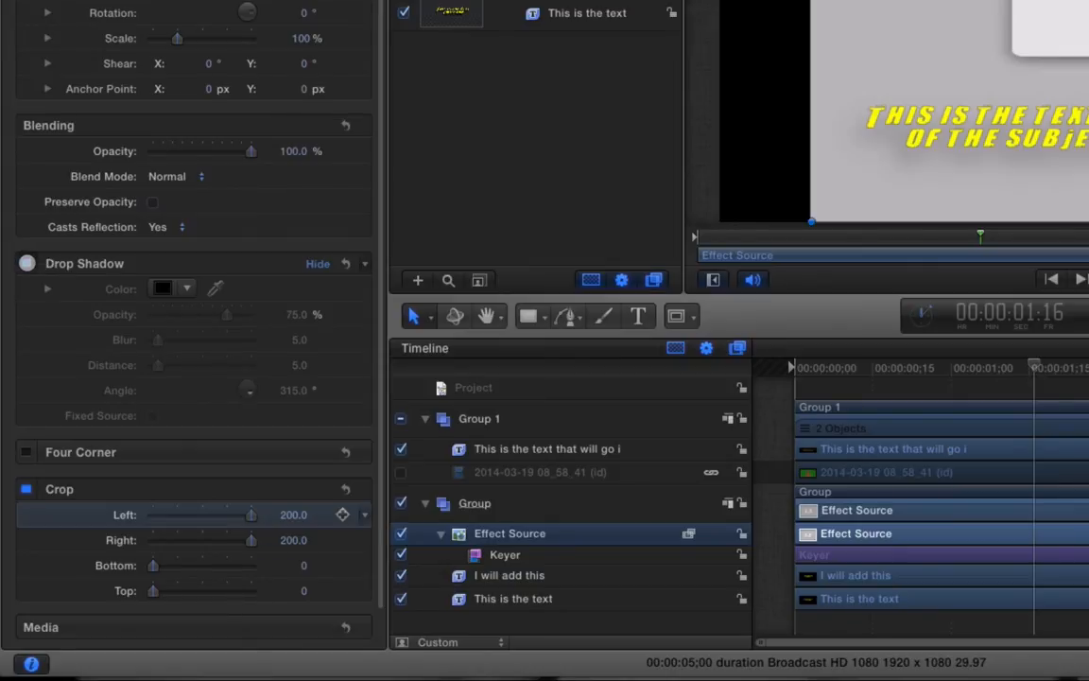
Enable a drop shadow at opacity 80, blur 80, distance 180, angle 236°, then save and quit
{"action": "left_click", "coordinate": [26, 263]}
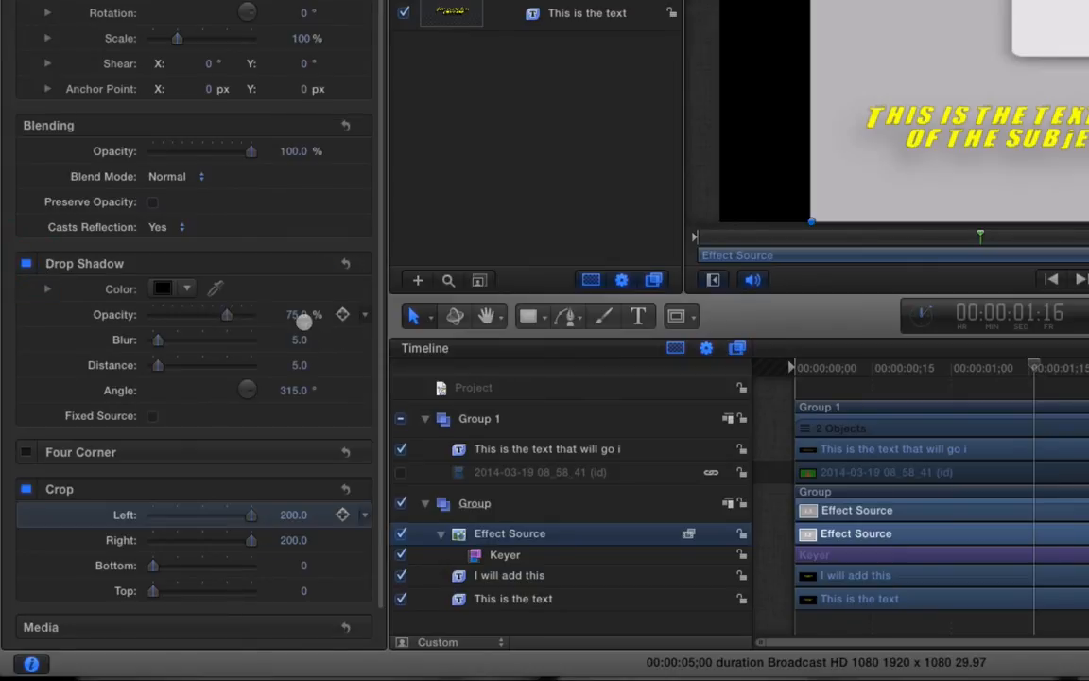
{"action": "left_click", "coordinate": [295, 314]}
{"action": "type", "text": "80"}
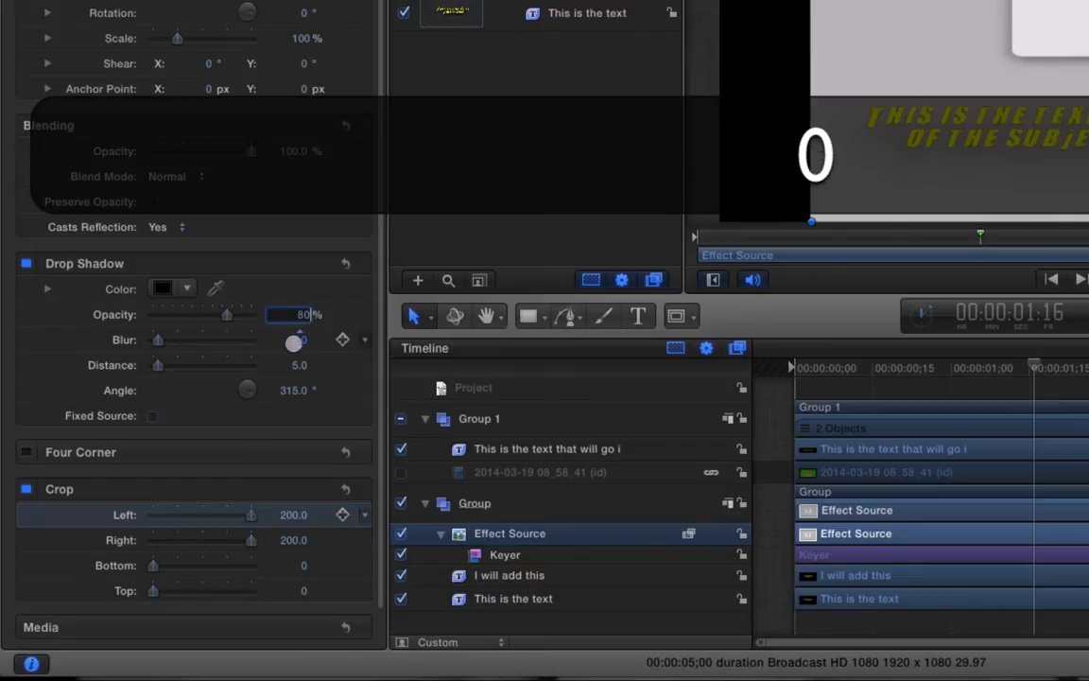
{"action": "key", "text": "Tab"}
{"action": "type", "text": "80"}
{"action": "key", "text": "Tab"}
{"action": "type", "text": "180"}
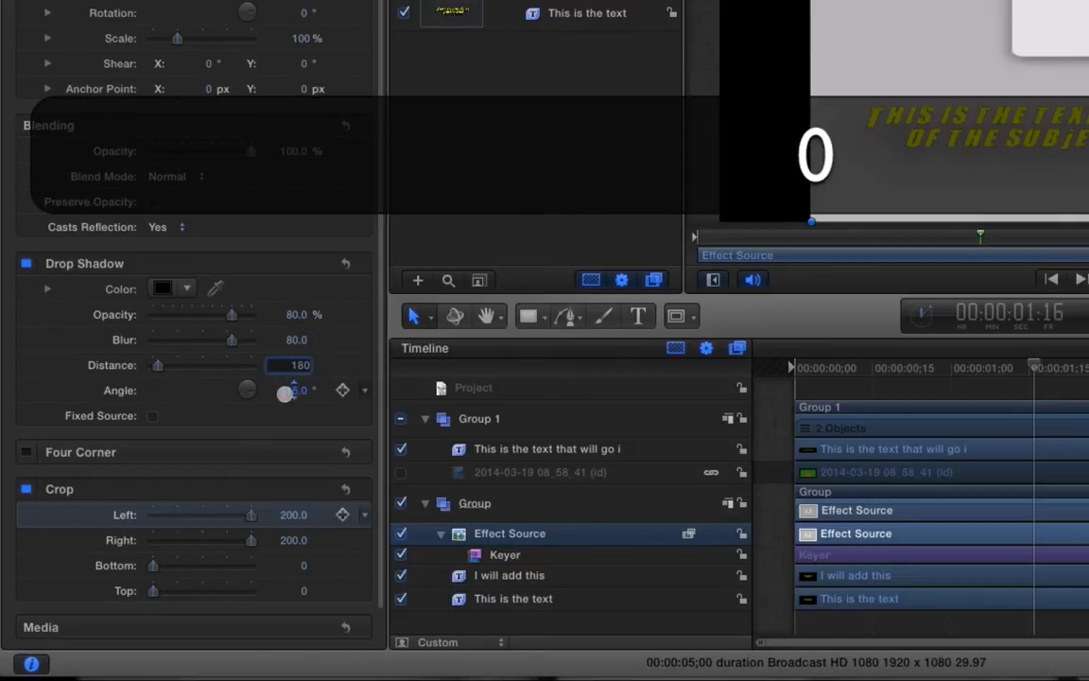
{"action": "key", "text": "Tab"}
{"action": "type", "text": "236"}
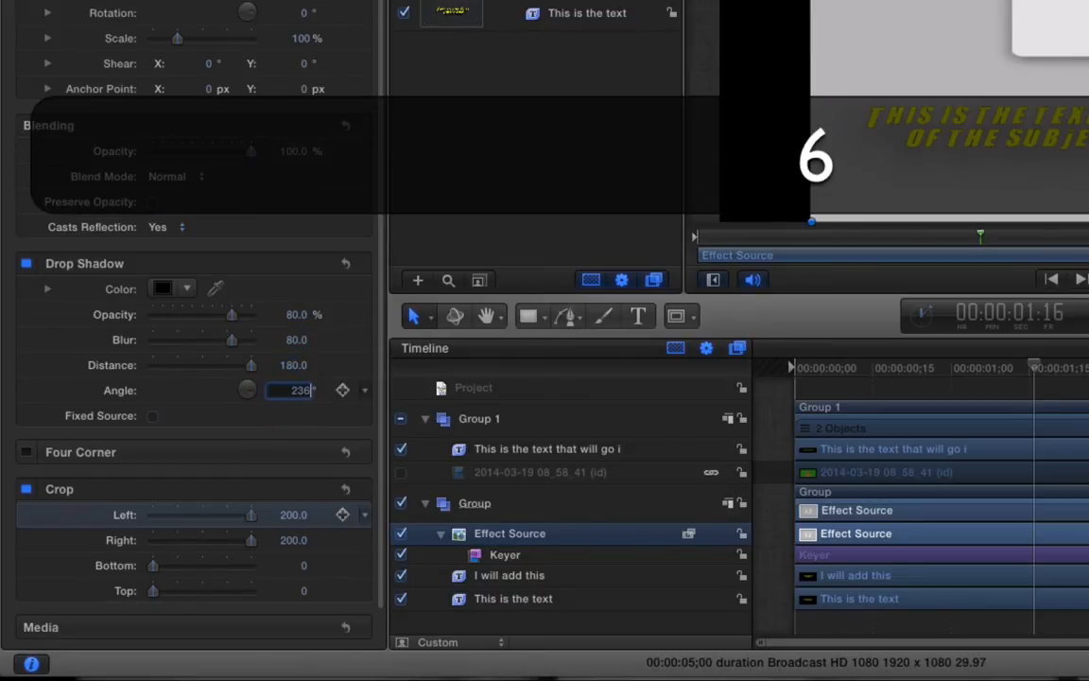
{"action": "key", "text": "Return"}
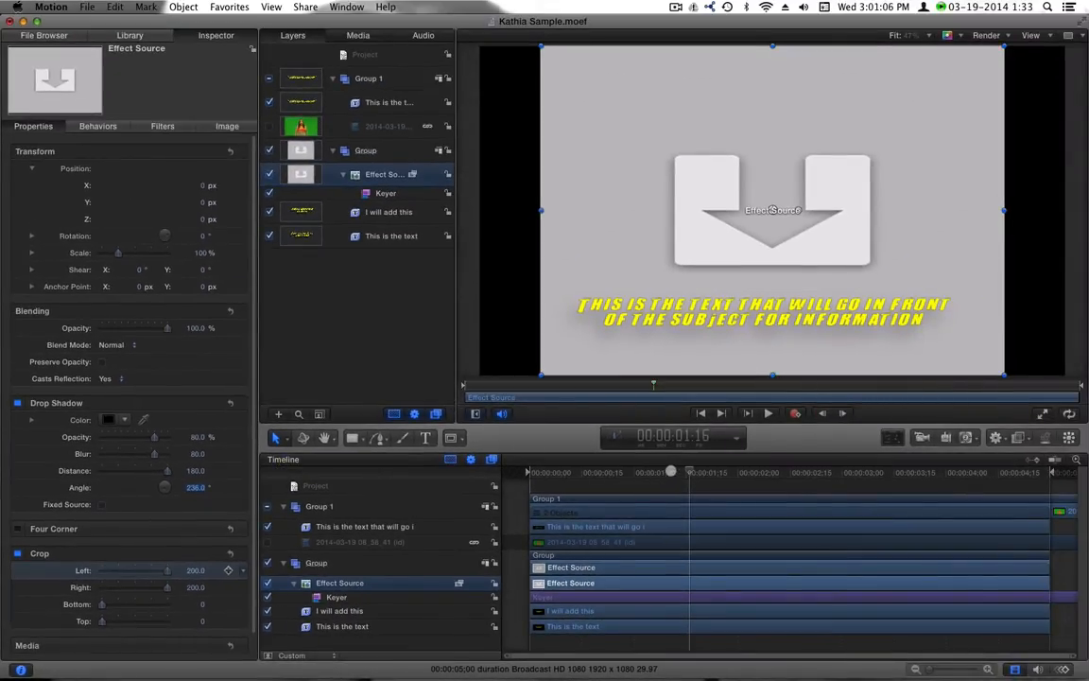
{"action": "key", "text": "super+s"}
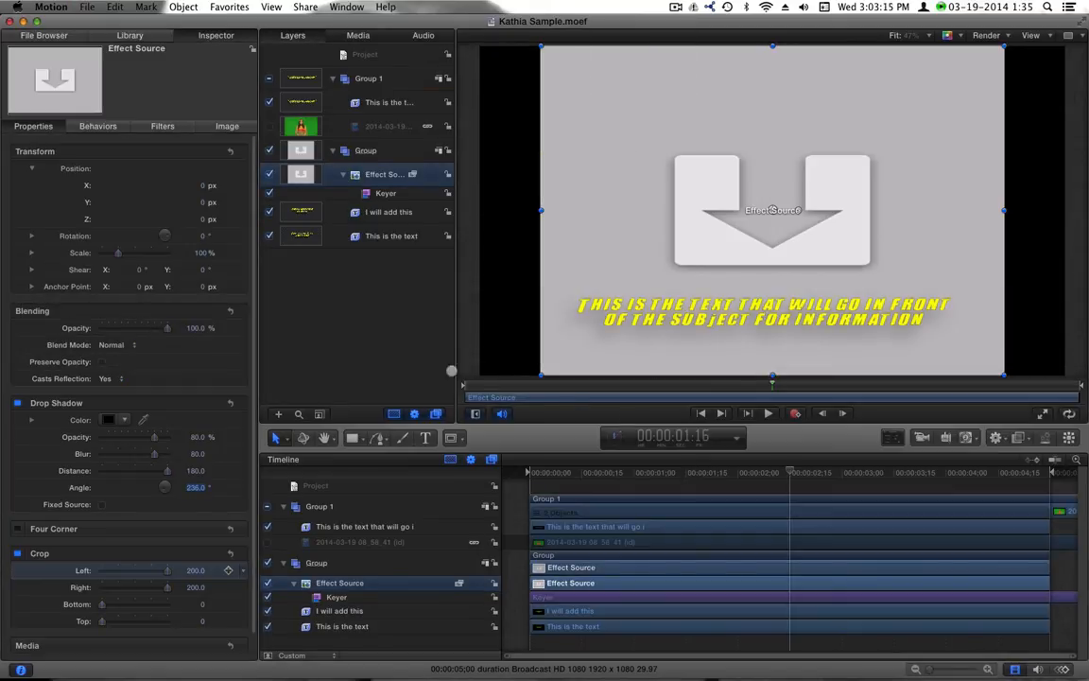
{"action": "key", "text": "super+q"}
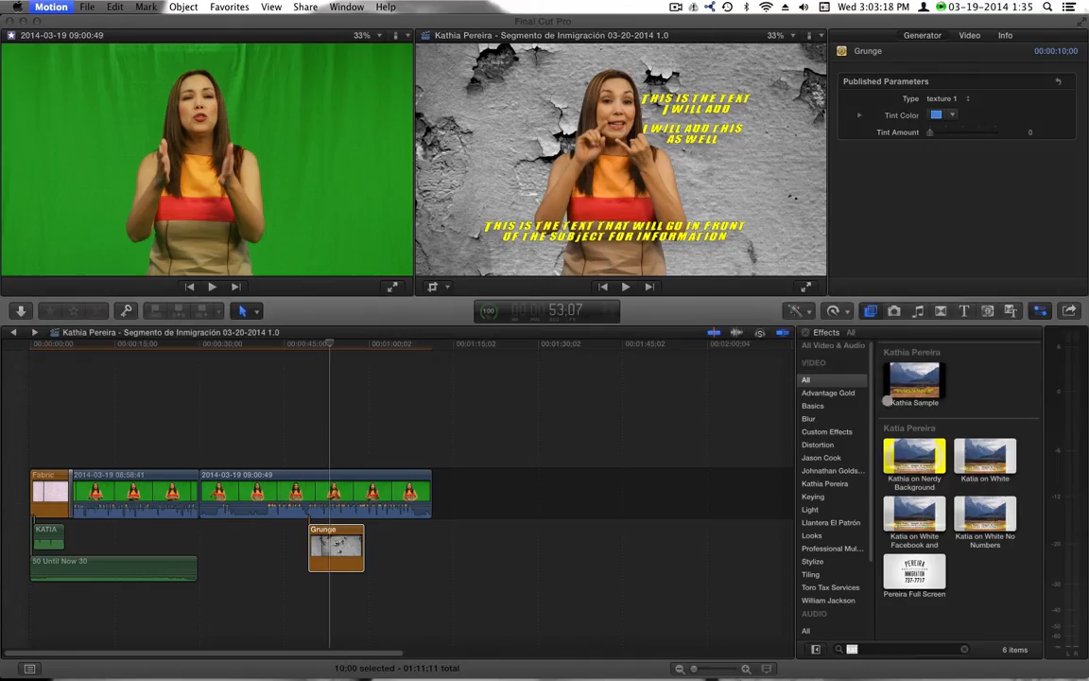
{"action": "left_click", "coordinate": [391, 484]}
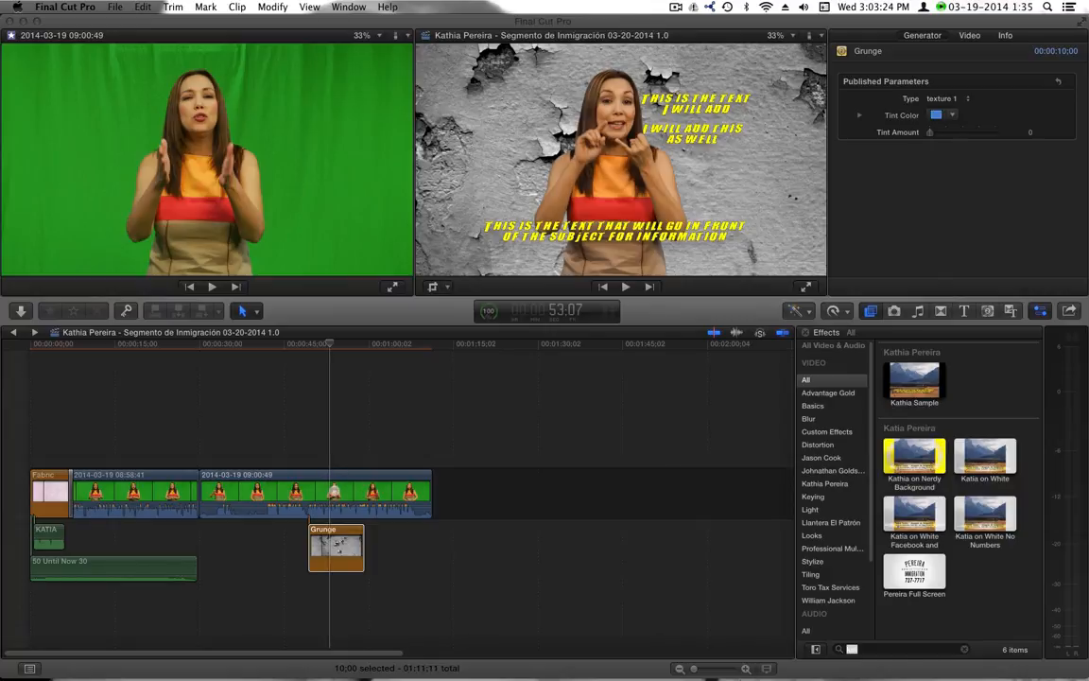
{"action": "type", "text": "kat"}
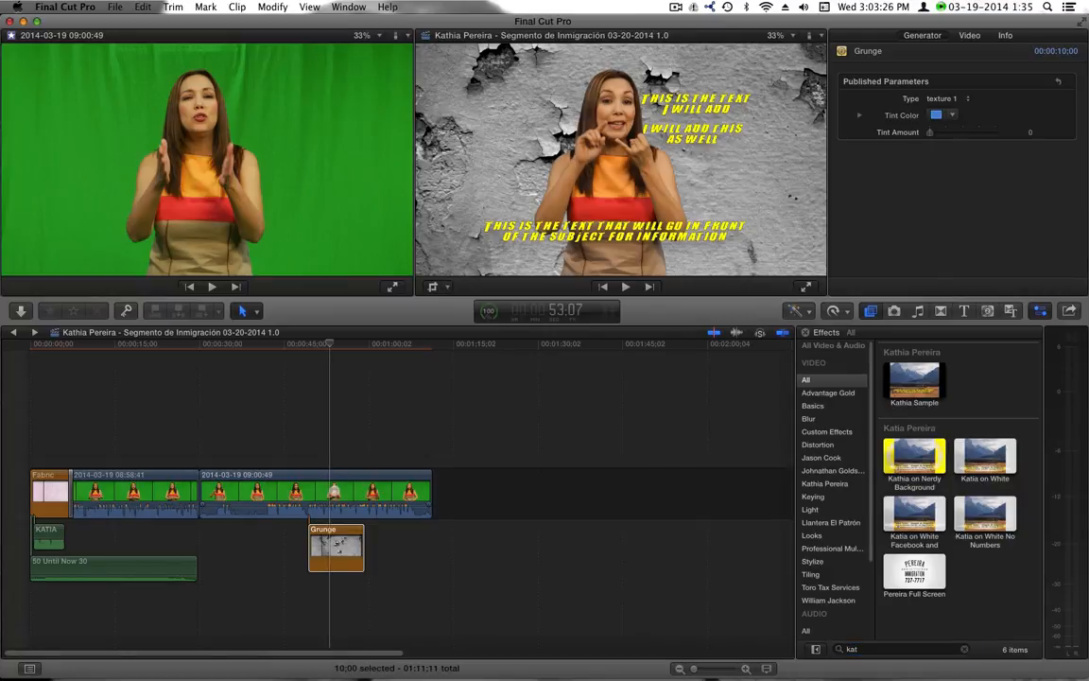
{"action": "left_click", "coordinate": [338, 491]}
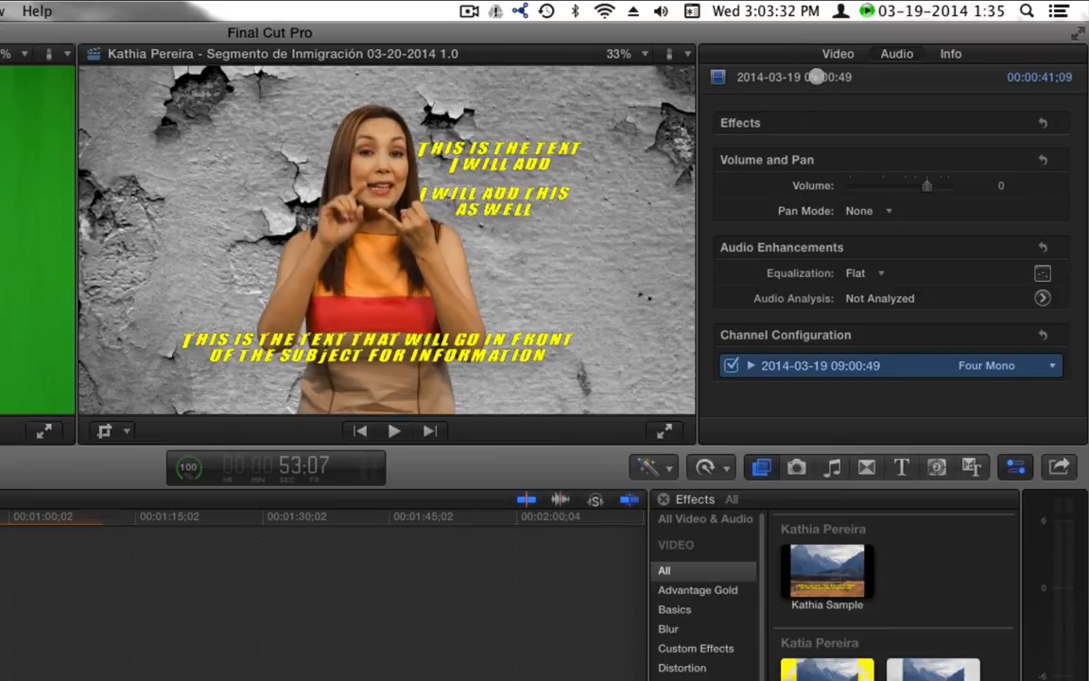
{"action": "left_click", "coordinate": [832, 54]}
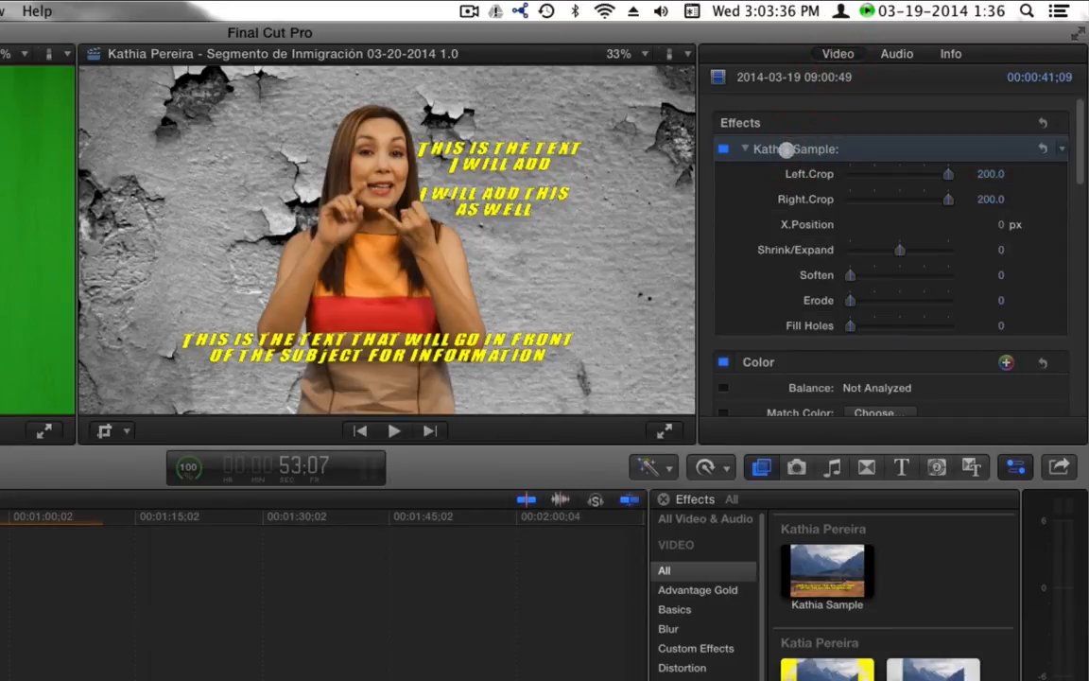
{"action": "key", "text": "BackSpace"}
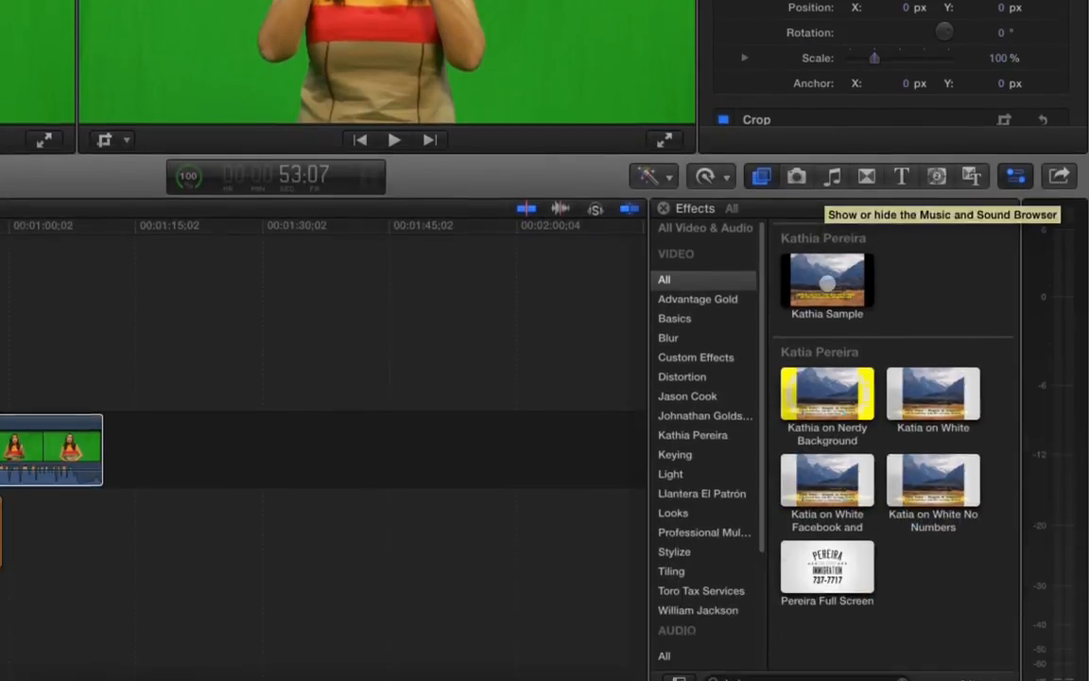
Apply the updated keying effect to the green-screen clip and check a frame
{"action": "left_click_drag", "start_coordinate": [826, 572], "coordinate": [63, 677]}
{"action": "left_click_drag", "start_coordinate": [227, 334], "coordinate": [87, 392]}
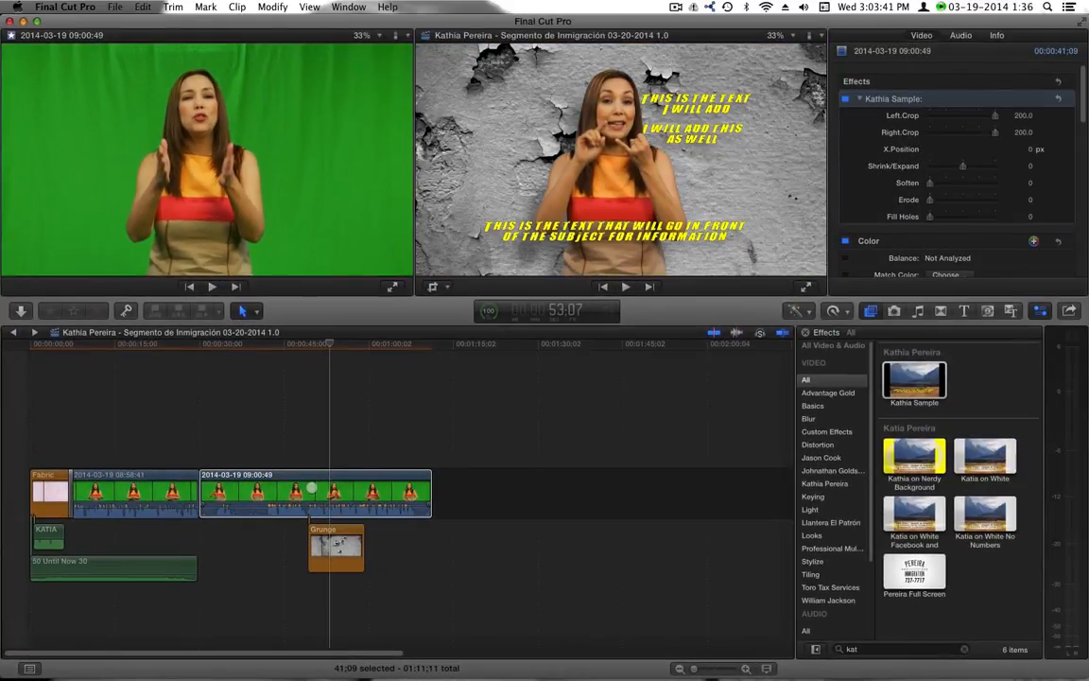
{"action": "left_click", "coordinate": [311, 488]}
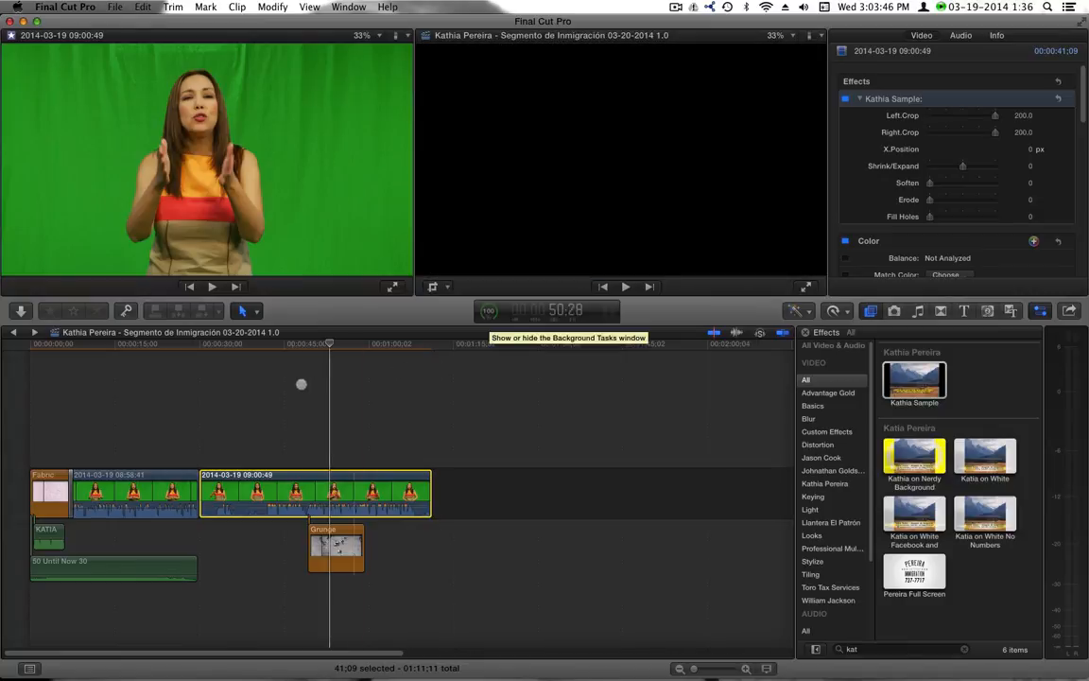
{"action": "left_click", "coordinate": [332, 342]}
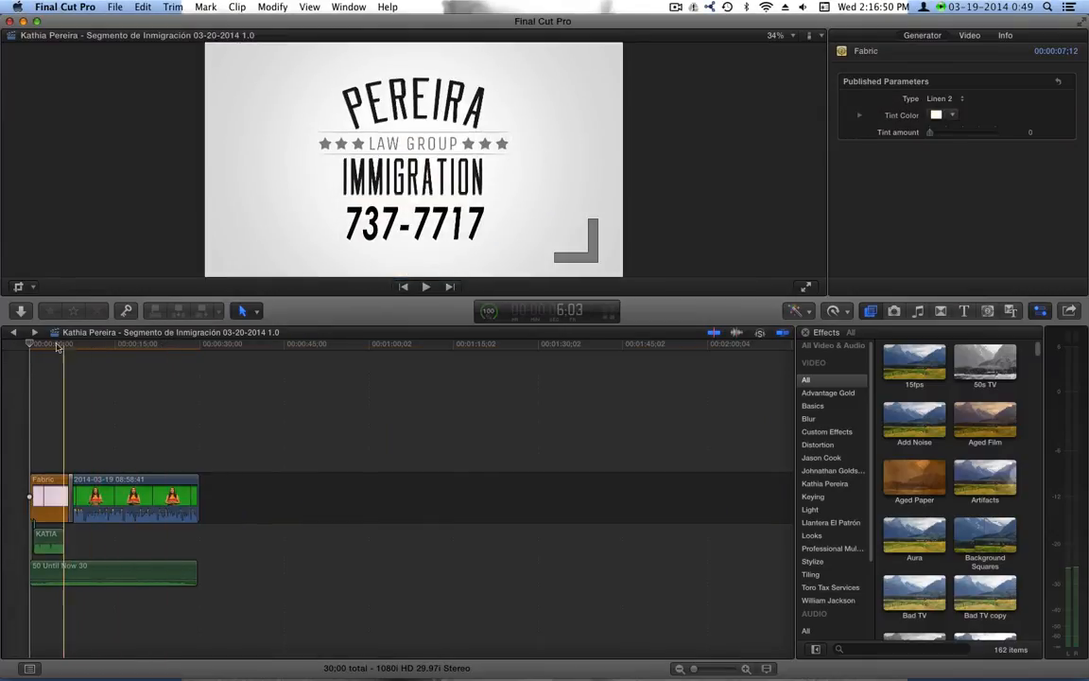
{"action": "left_click", "coordinate": [34, 332]}
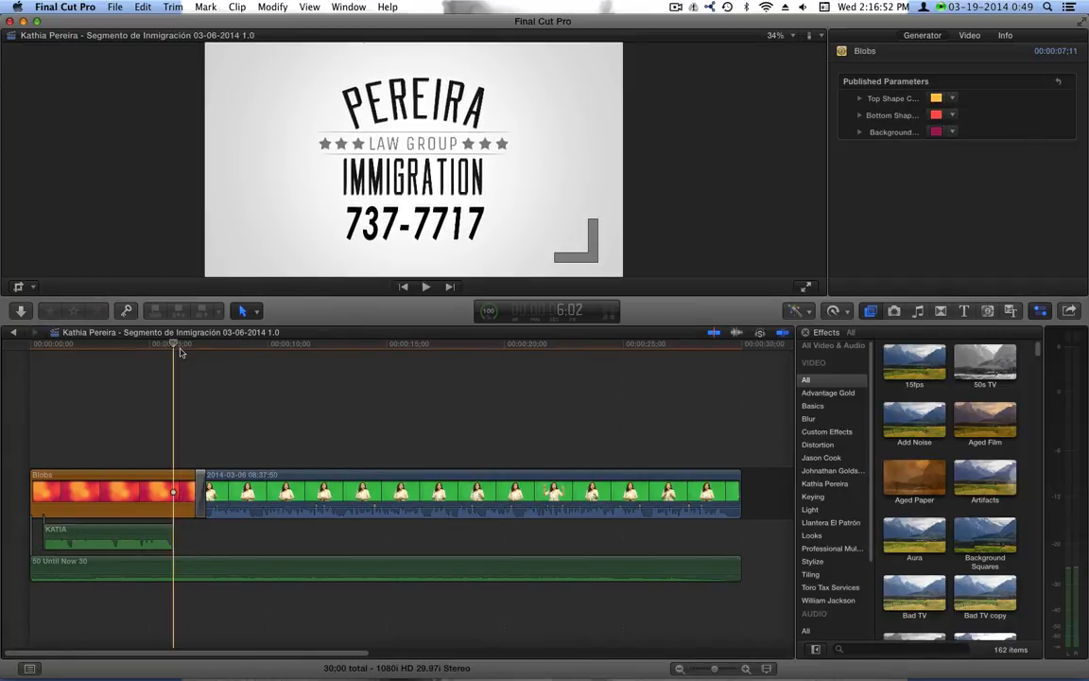
{"action": "key", "text": "space"}
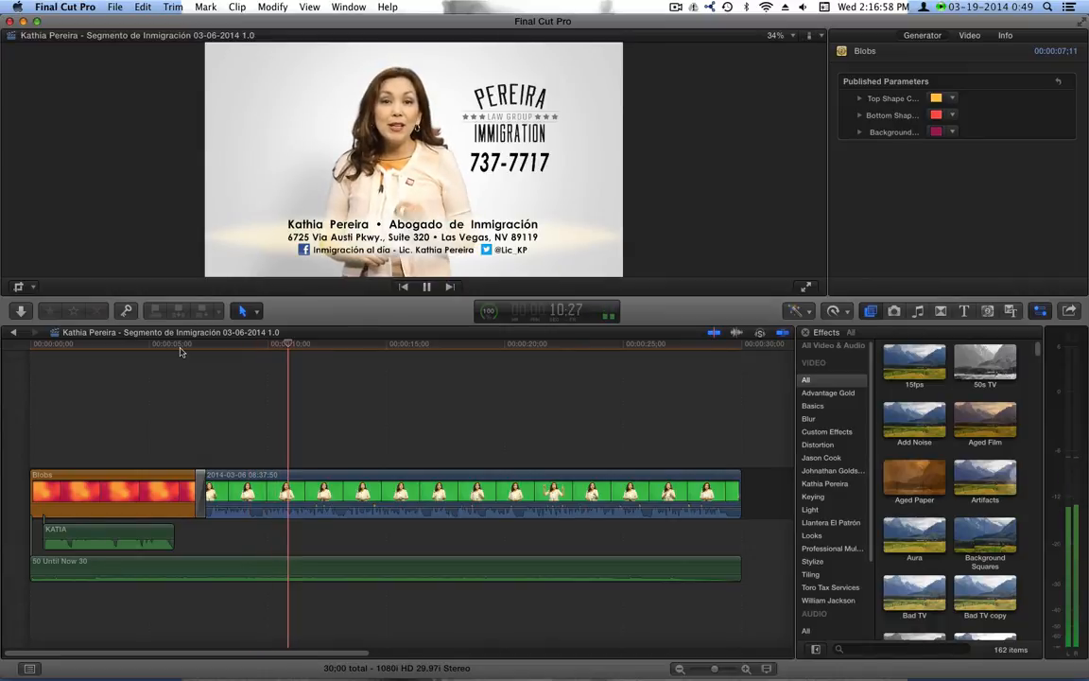
{"action": "key", "text": "space"}
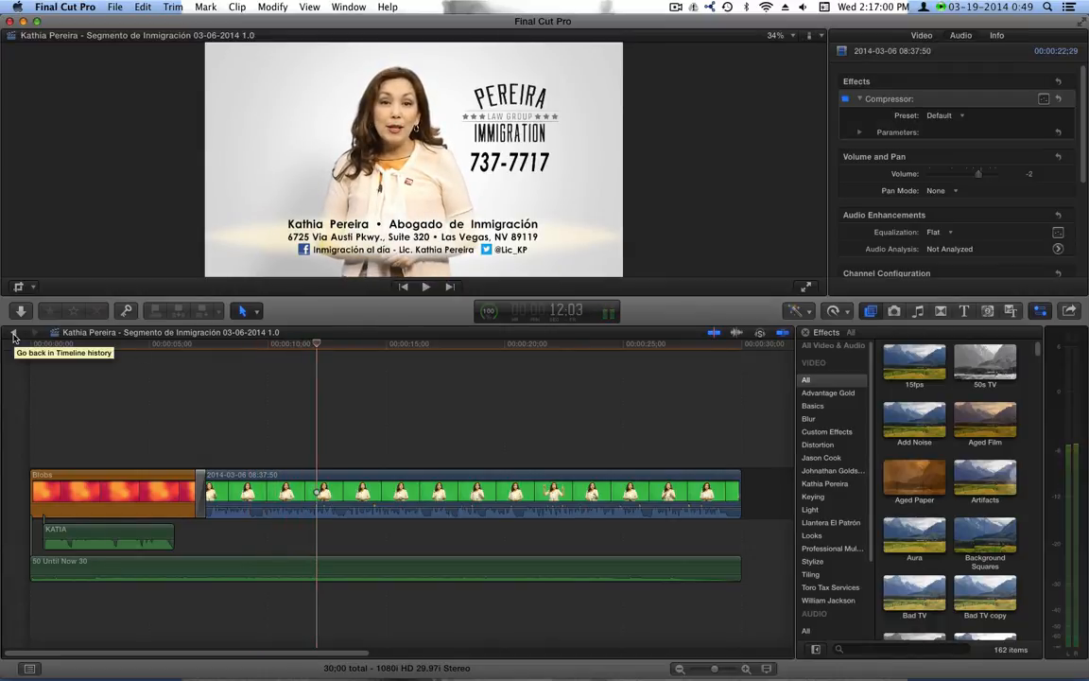
{"action": "left_click", "coordinate": [13, 332]}
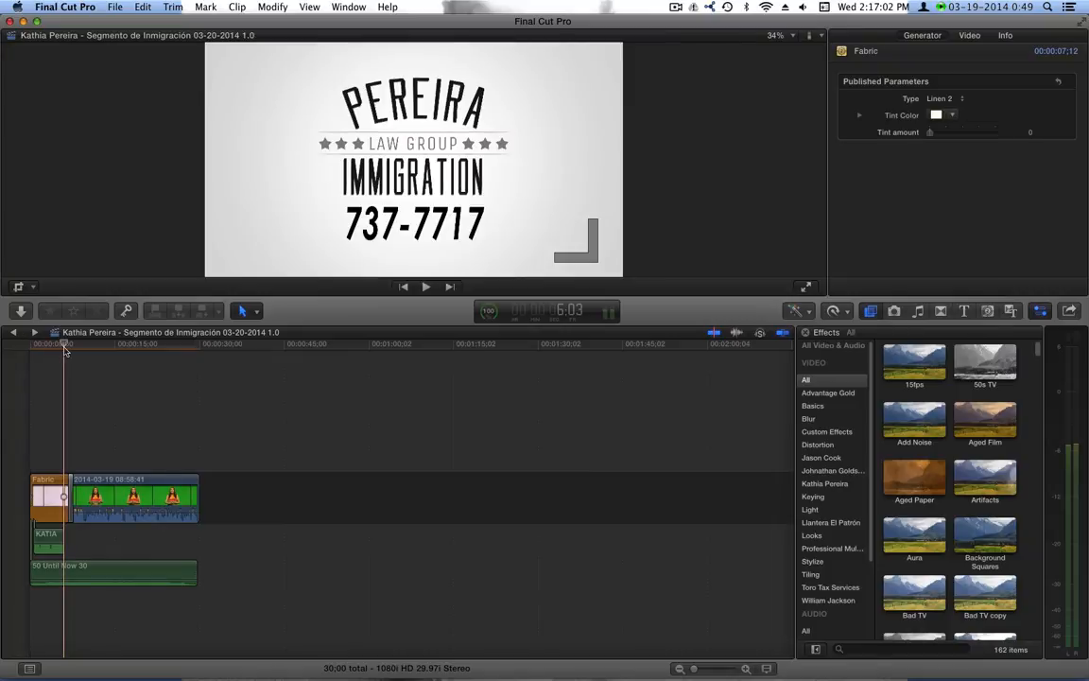
{"action": "key", "text": "space"}
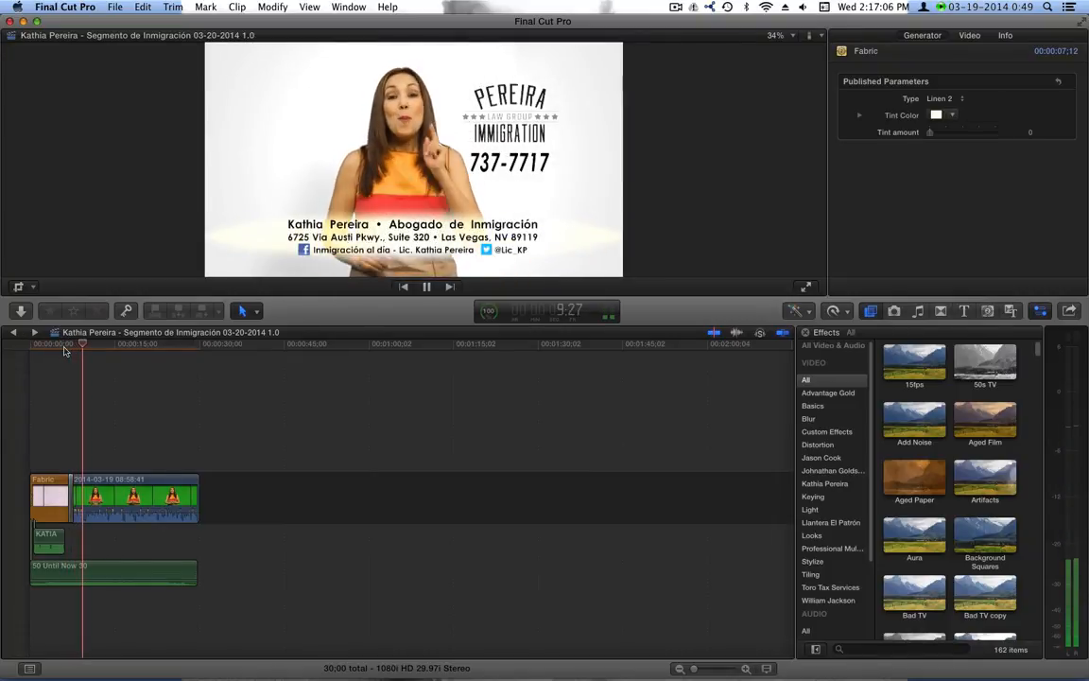
{"action": "key", "text": "space"}
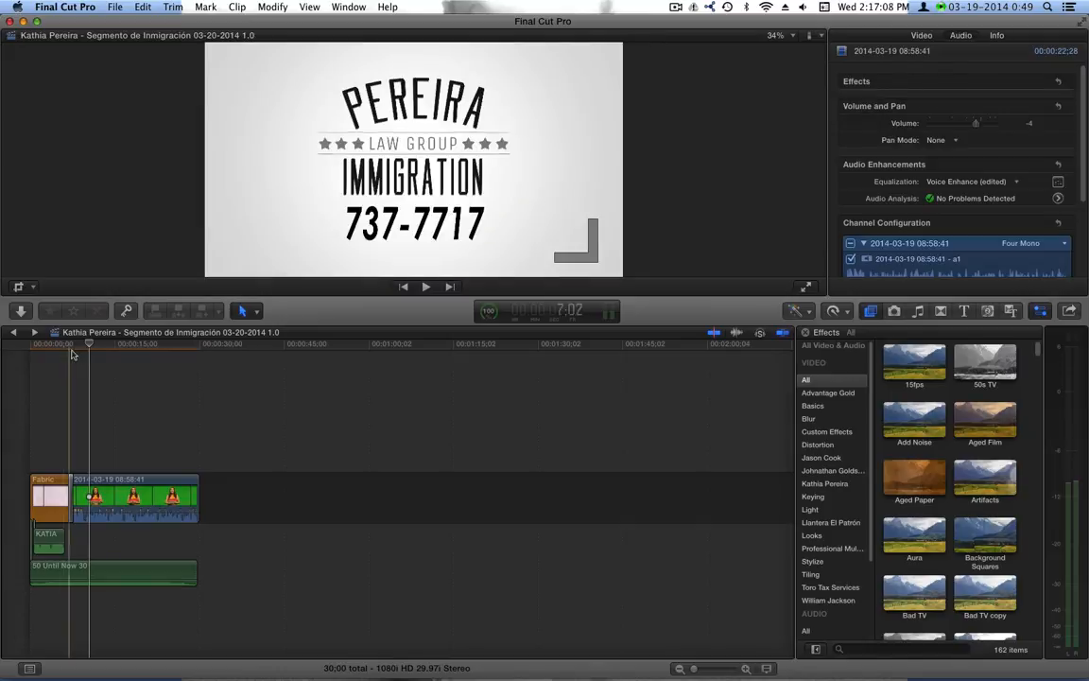
{"action": "left_click", "coordinate": [72, 350]}
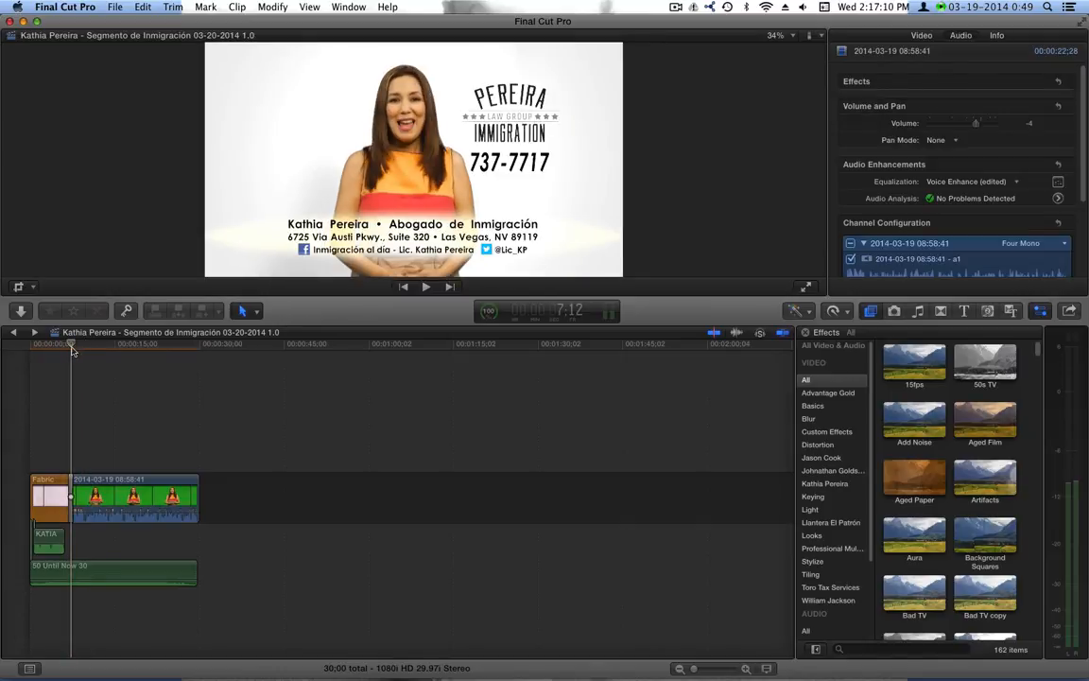
{"action": "key", "text": "space"}
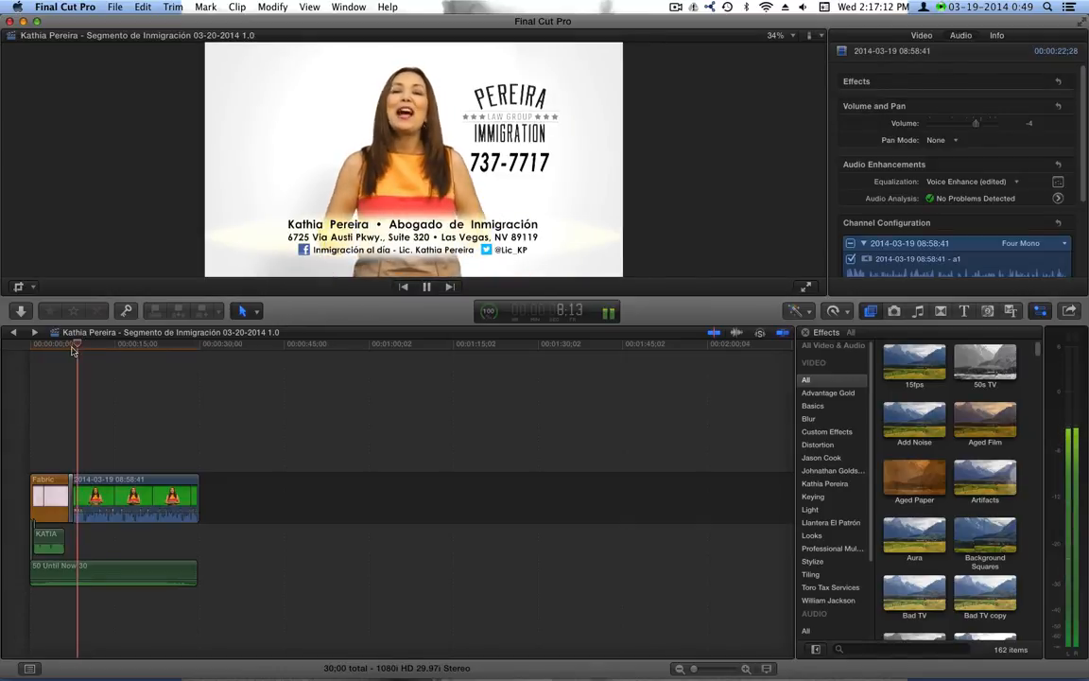
{"action": "key", "text": "space"}
{"action": "left_click", "coordinate": [121, 501]}
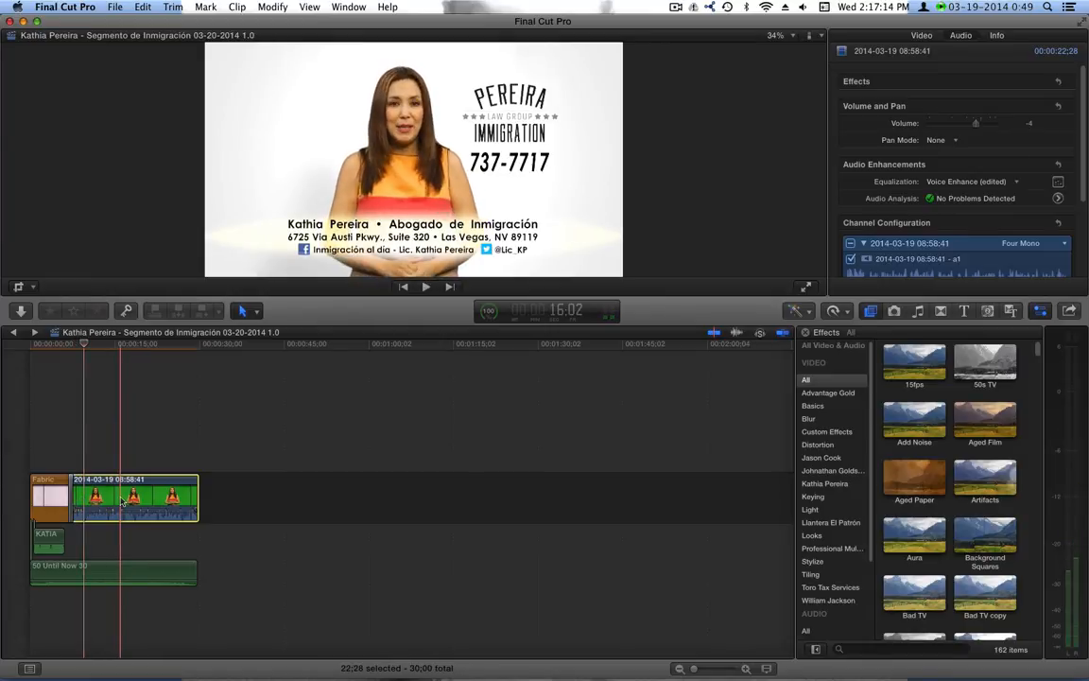
Play back the clip with audio channel a2 unchecked to compare
{"action": "scroll", "coordinate": [899, 208], "scroll_direction": "down", "scroll_amount": 2}
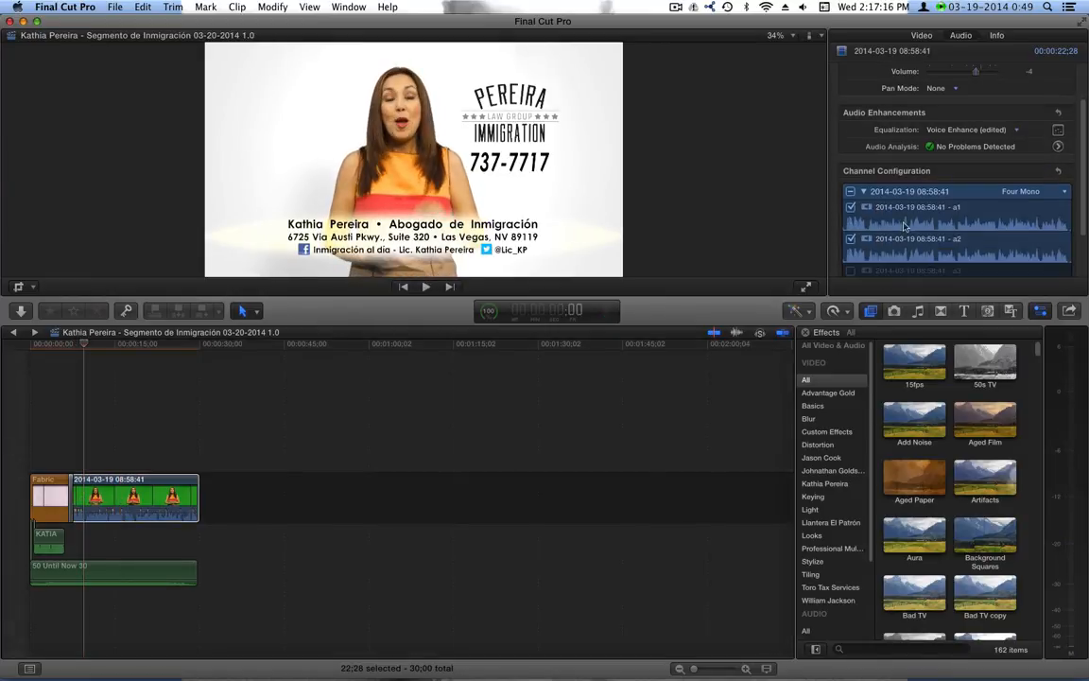
{"action": "left_click", "coordinate": [850, 239]}
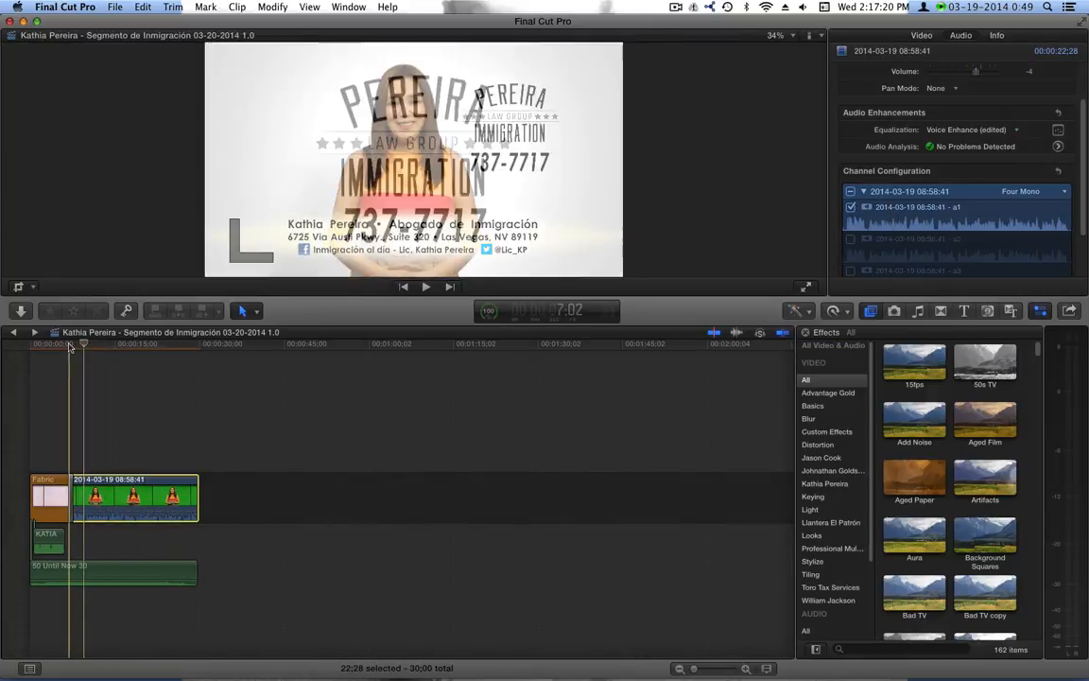
{"action": "left_click", "coordinate": [69, 346]}
{"action": "key", "text": "space"}
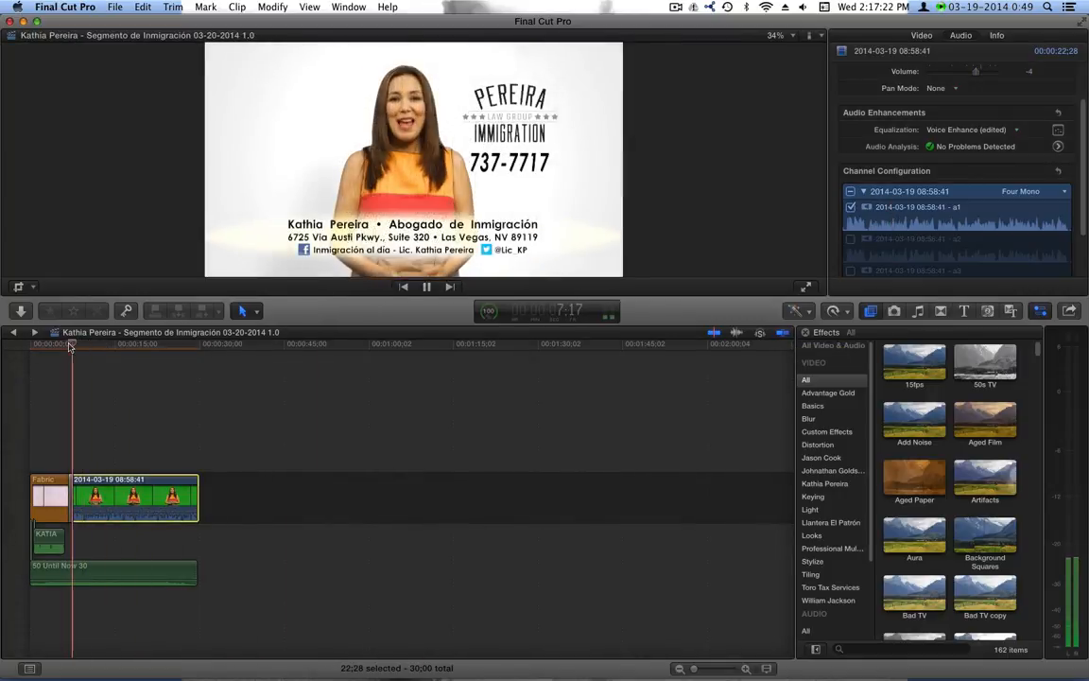
{"action": "key", "text": "space"}
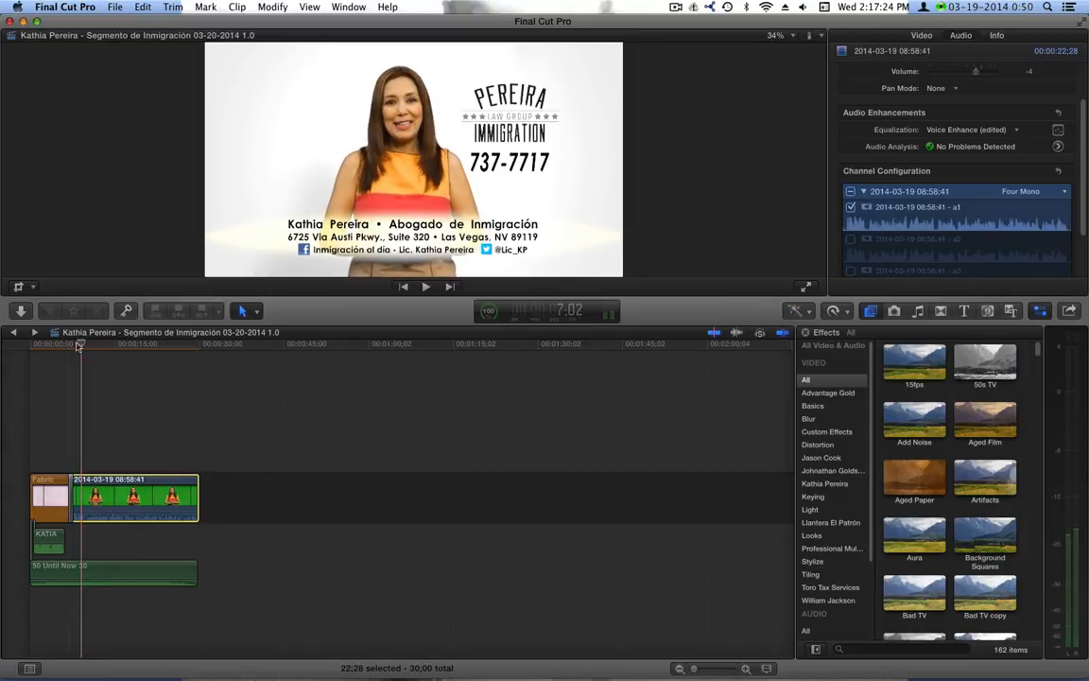
Enable channel a2, disable a1, and return the playhead near the start
{"action": "left_click", "coordinate": [849, 239]}
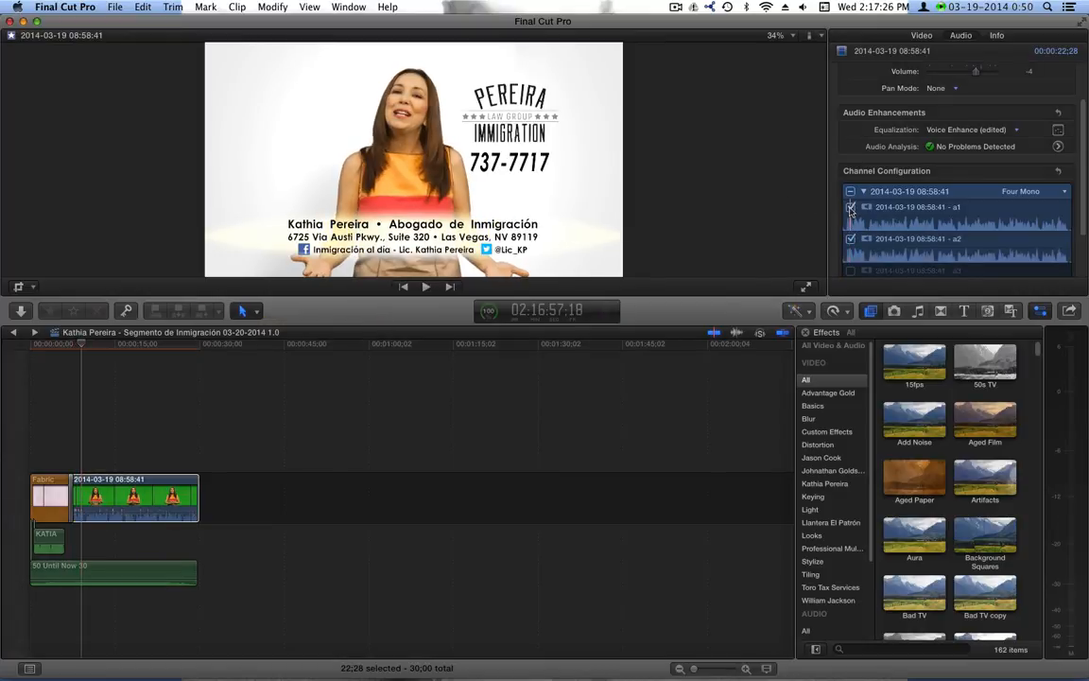
{"action": "left_click", "coordinate": [849, 207]}
{"action": "left_click", "coordinate": [71, 346]}
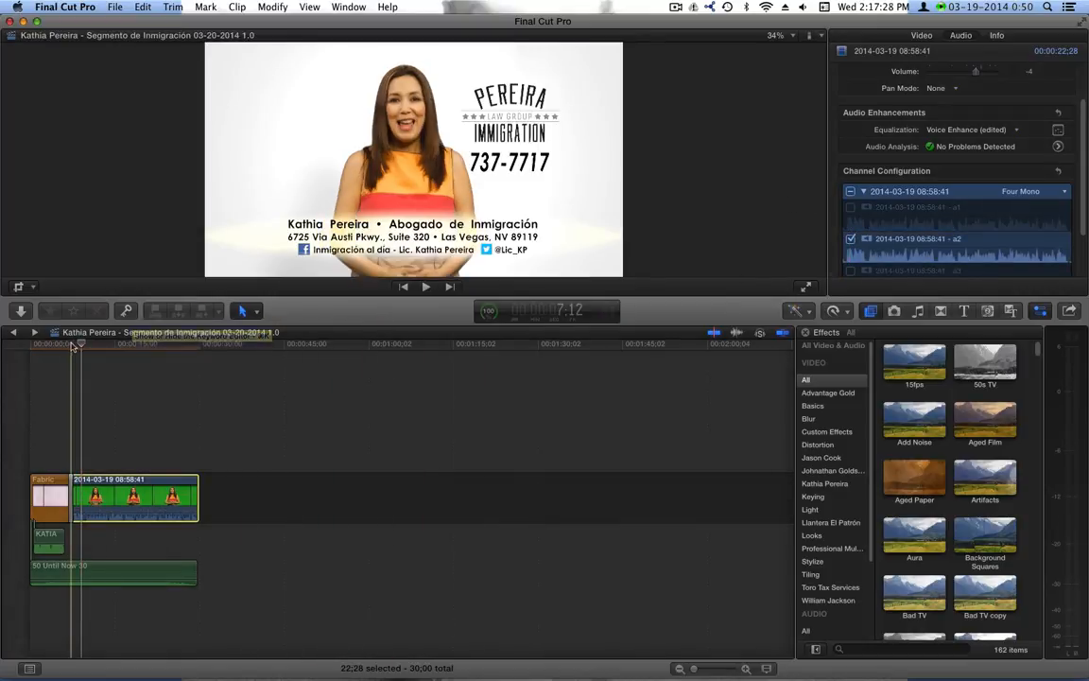
{"action": "left_click", "coordinate": [72, 346]}
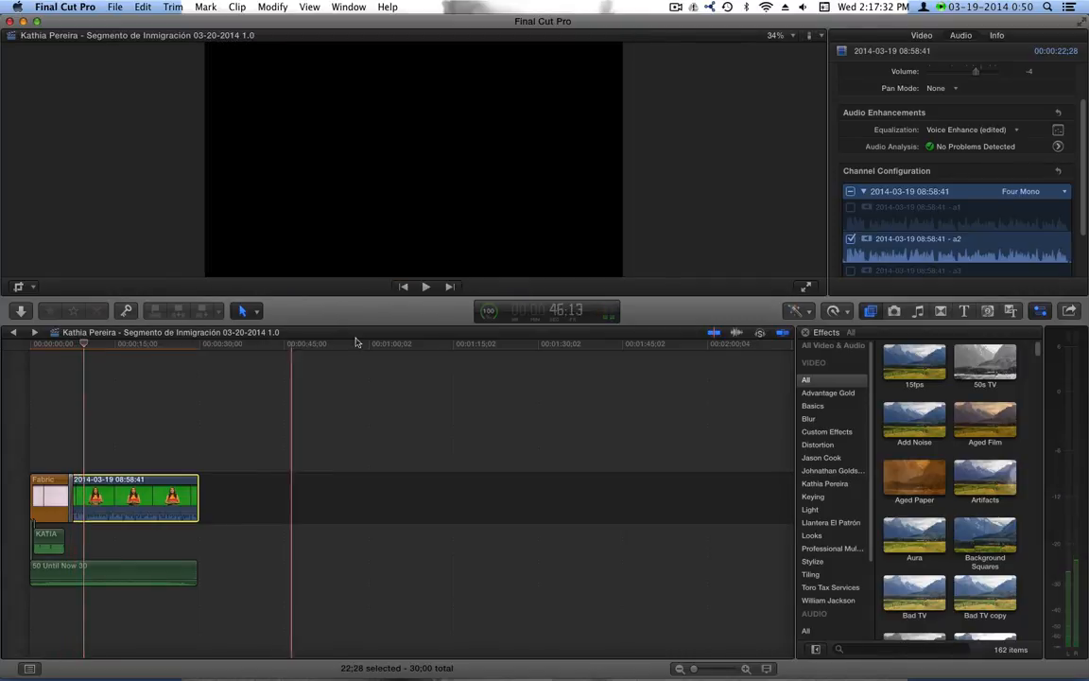
Turn audio channel a1 back on and reset the clip's equalization to Flat
{"action": "left_click", "coordinate": [852, 208]}
{"action": "key", "text": "space"}
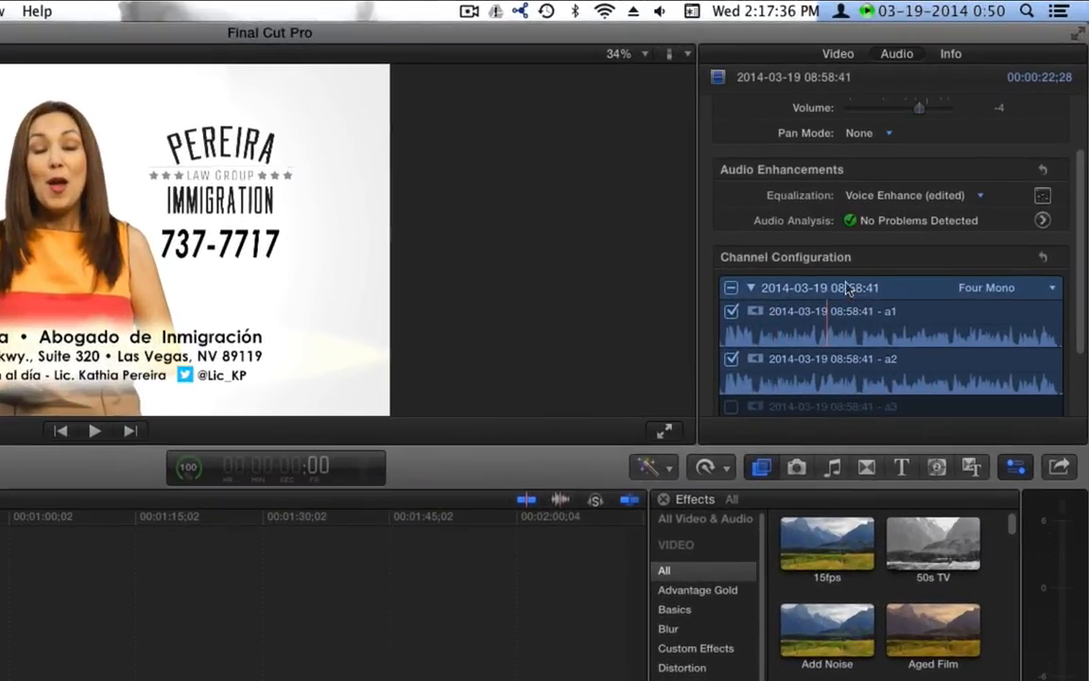
{"action": "scroll", "coordinate": [783, 176], "scroll_direction": "up", "scroll_amount": 3}
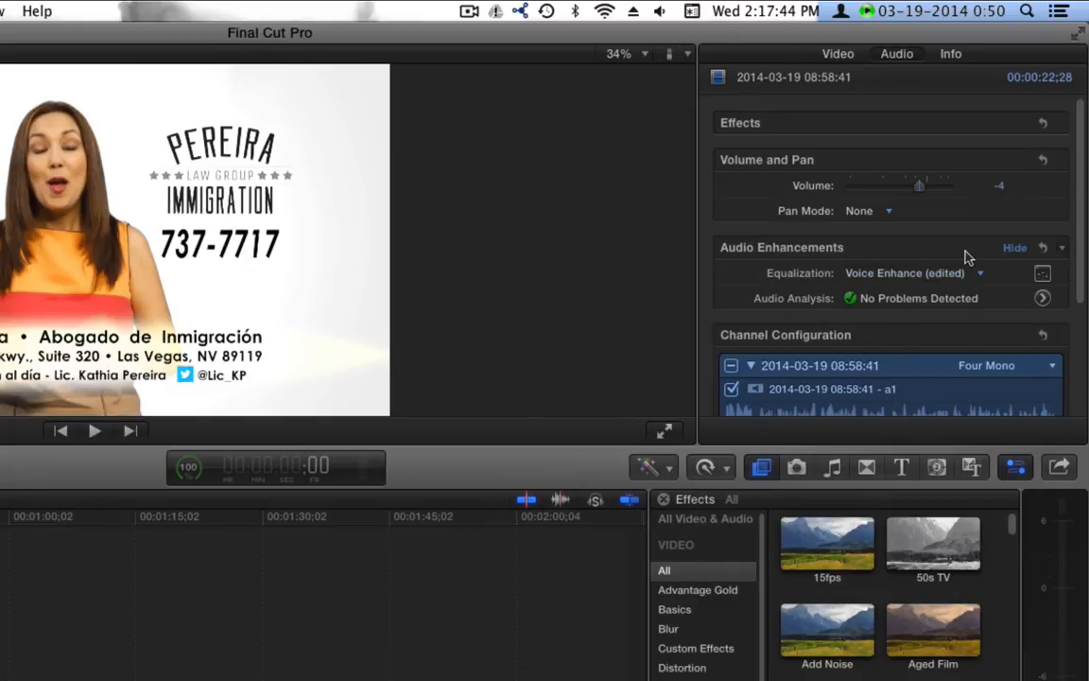
{"action": "left_click", "coordinate": [887, 274]}
{"action": "left_click", "coordinate": [810, 272]}
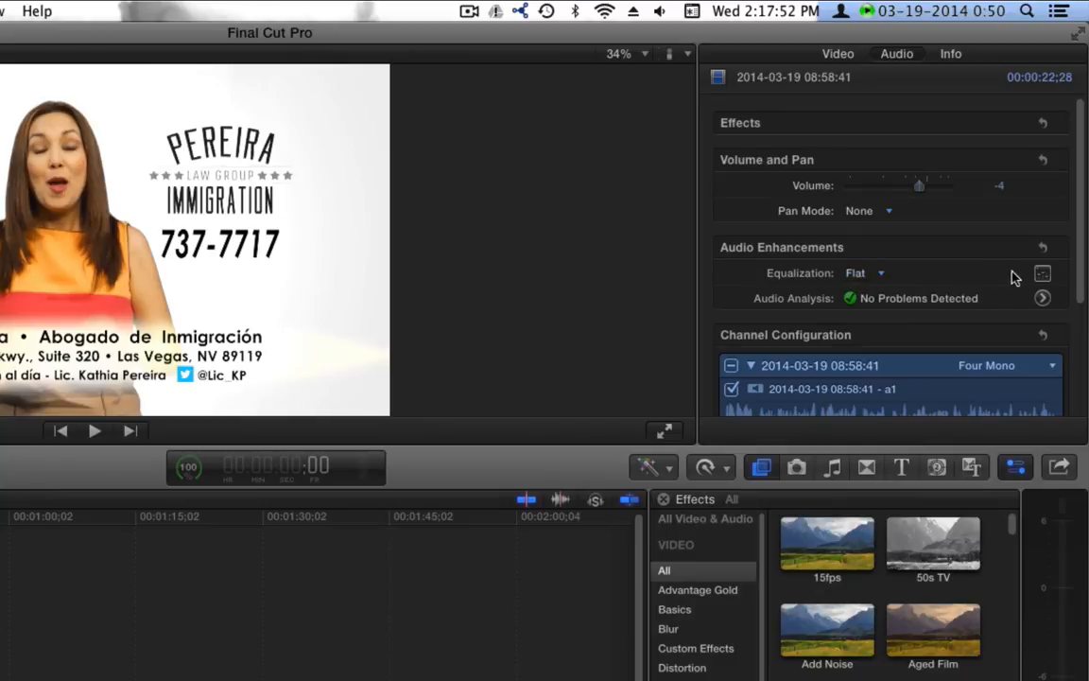
In the Graphic Equalizer, boost 32/64/128Hz (20, 12, 13.5 dB) and cut 8kHz −8 dB, 4kHz −4 dB
{"action": "left_click", "coordinate": [1044, 274]}
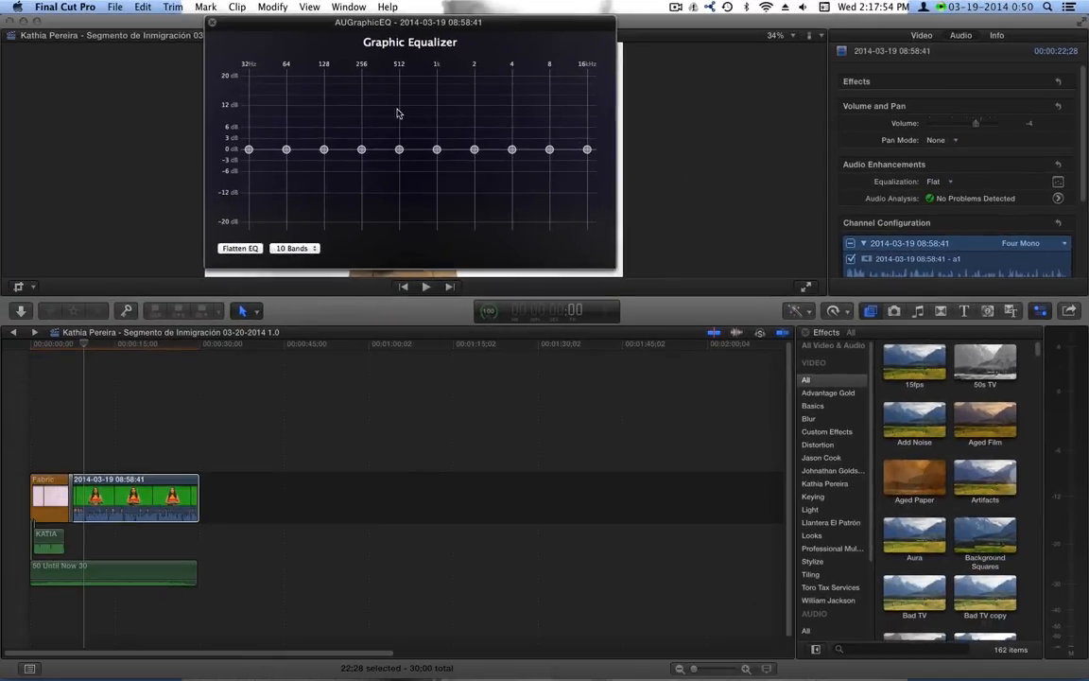
{"action": "left_click_drag", "start_coordinate": [433, 37], "coordinate": [506, 276]}
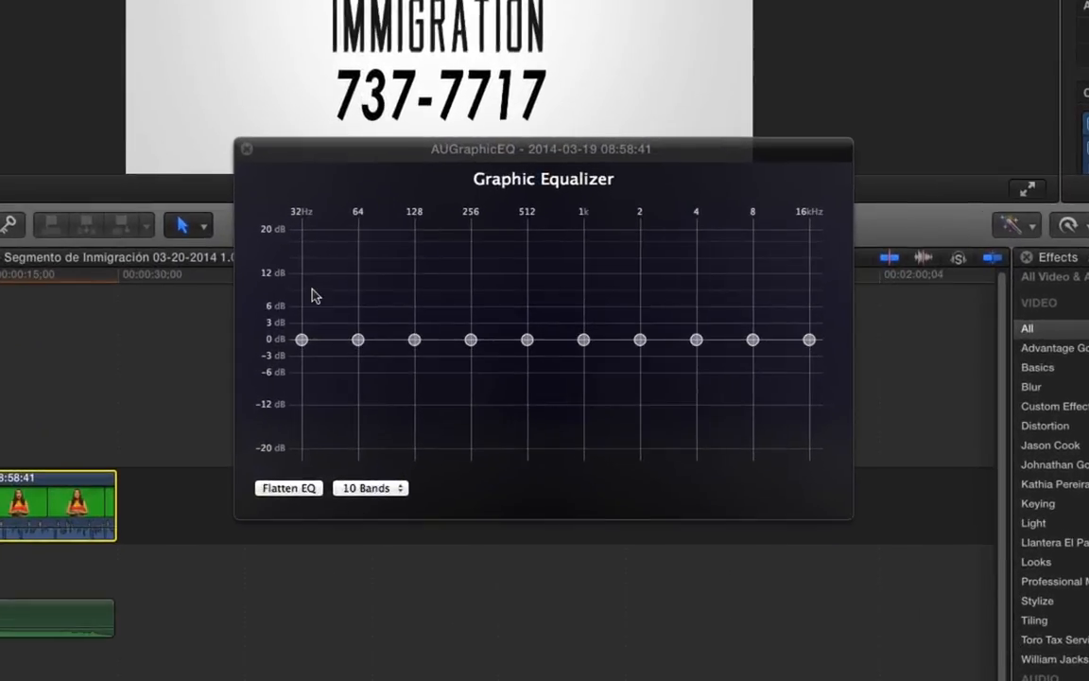
{"action": "left_click_drag", "start_coordinate": [302, 343], "coordinate": [311, 230]}
{"action": "left_click_drag", "start_coordinate": [358, 339], "coordinate": [358, 234]}
{"action": "left_click_drag", "start_coordinate": [415, 340], "coordinate": [413, 243]}
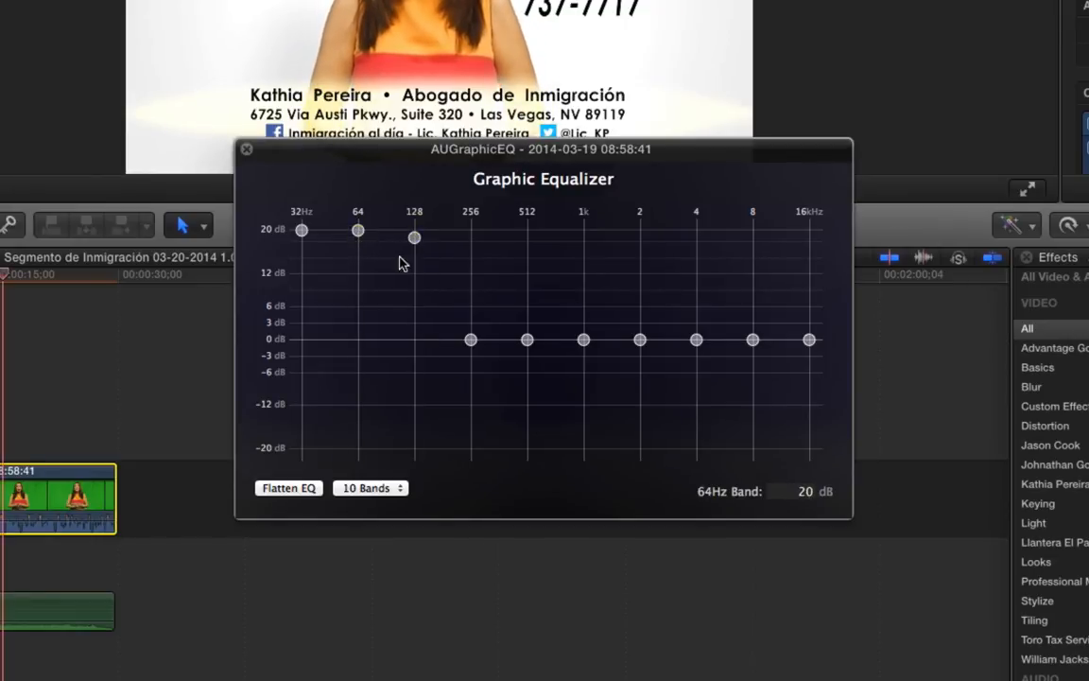
{"action": "left_click_drag", "start_coordinate": [754, 339], "coordinate": [753, 383]}
{"action": "mouse_move", "coordinate": [697, 340]}
{"action": "left_mouse_down"}
{"action": "mouse_move", "coordinate": [695, 382]}
{"action": "mouse_move", "coordinate": [697, 351]}
{"action": "left_mouse_up"}
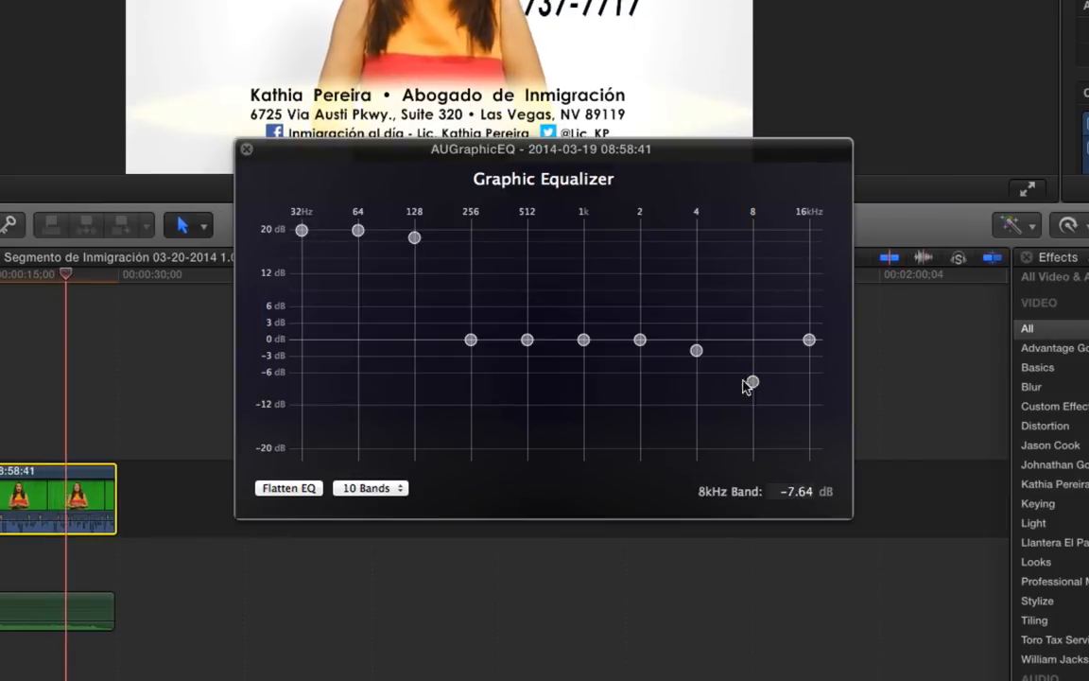
Raise 256Hz, 512Hz, 1kHz to about 9, 4.8, 3.73 dB, retune 128/64Hz, then close the equalizer
{"action": "left_click_drag", "start_coordinate": [471, 339], "coordinate": [471, 294]}
{"action": "left_click_drag", "start_coordinate": [527, 339], "coordinate": [528, 313]}
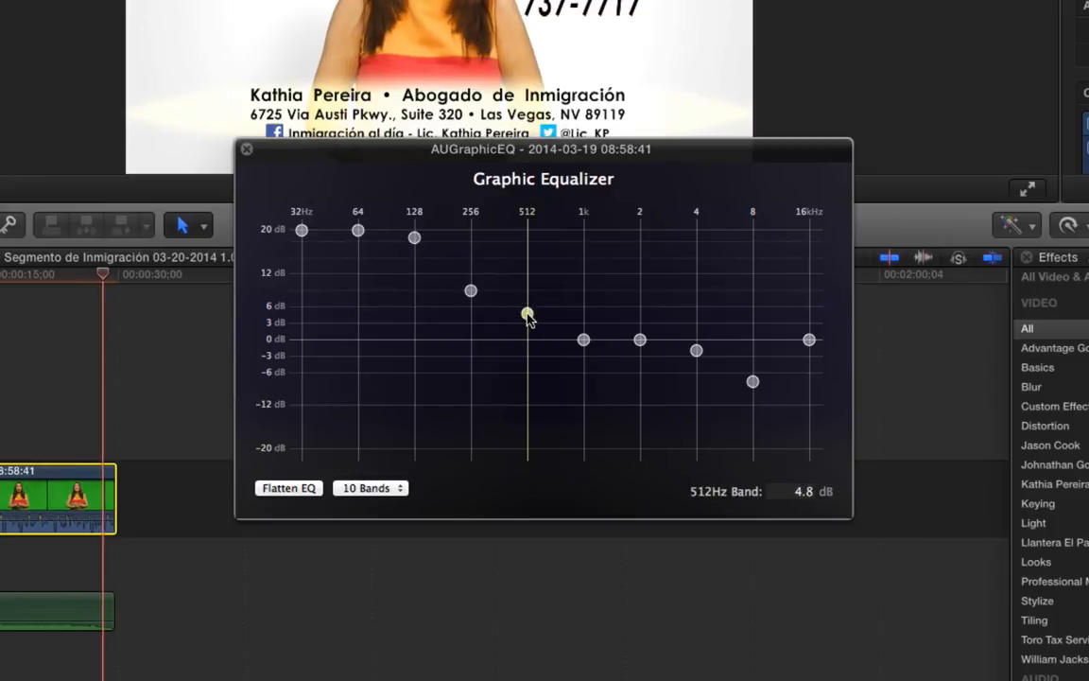
{"action": "left_click_drag", "start_coordinate": [583, 339], "coordinate": [583, 318]}
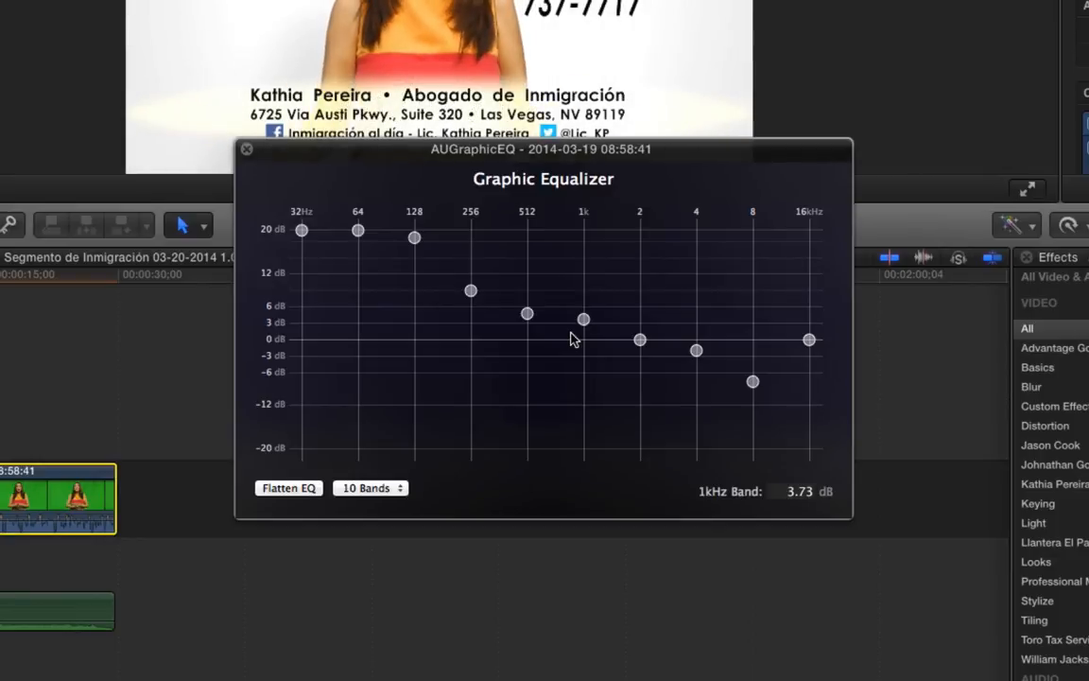
{"action": "left_click_drag", "start_coordinate": [415, 237], "coordinate": [414, 257]}
{"action": "left_click_drag", "start_coordinate": [359, 231], "coordinate": [301, 253]}
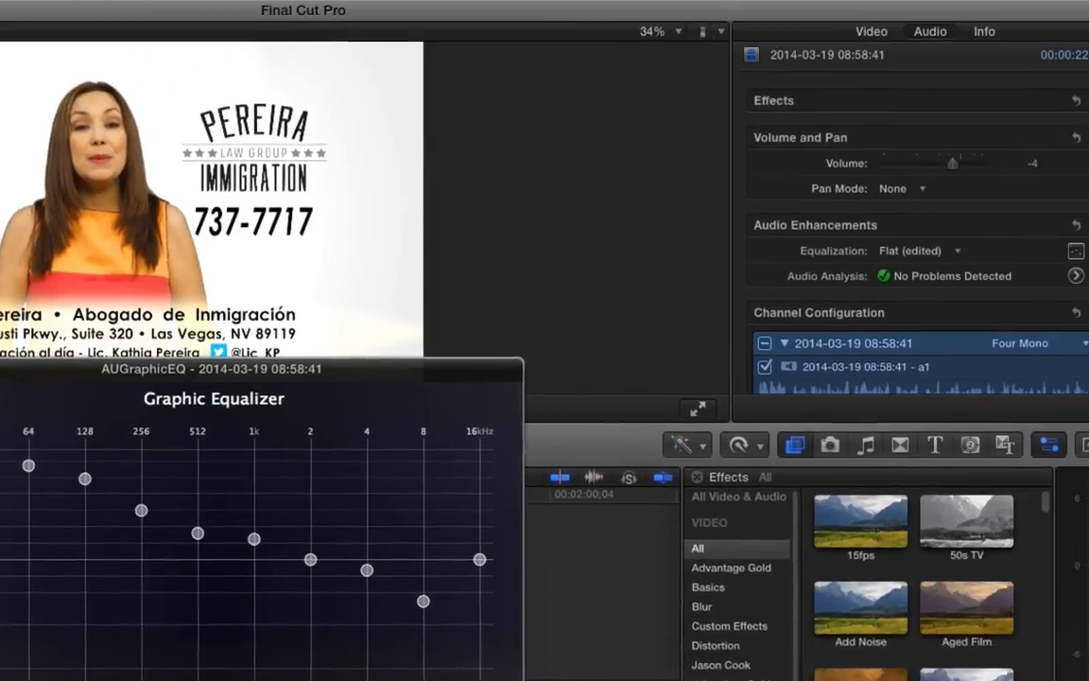
{"action": "left_click", "coordinate": [247, 151]}
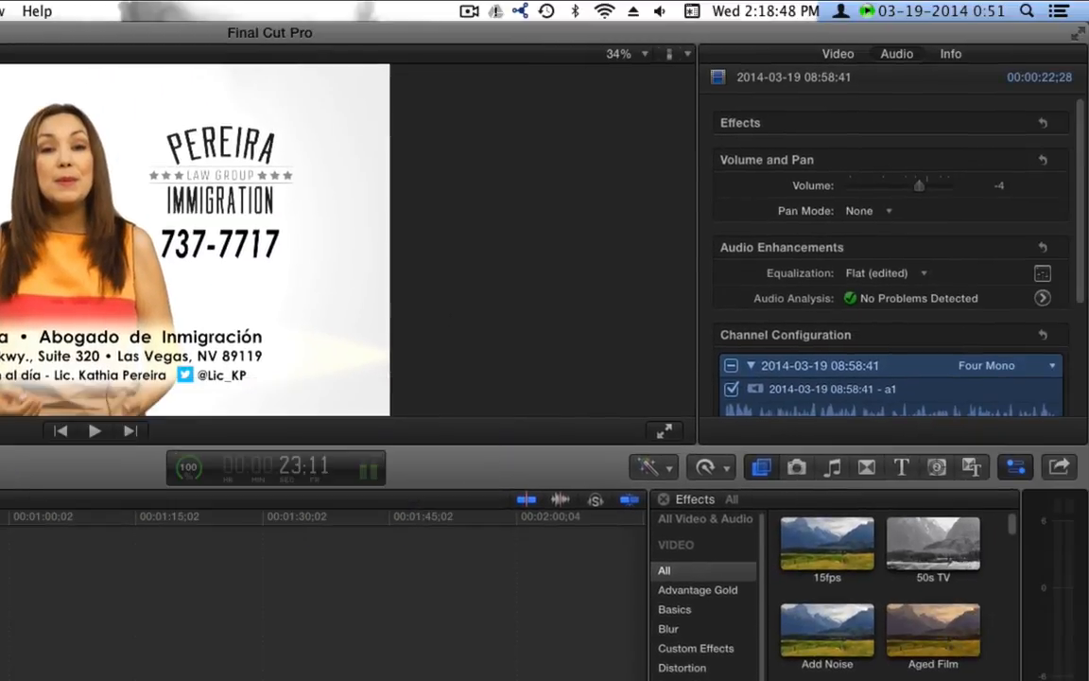
{"action": "left_click", "coordinate": [880, 273]}
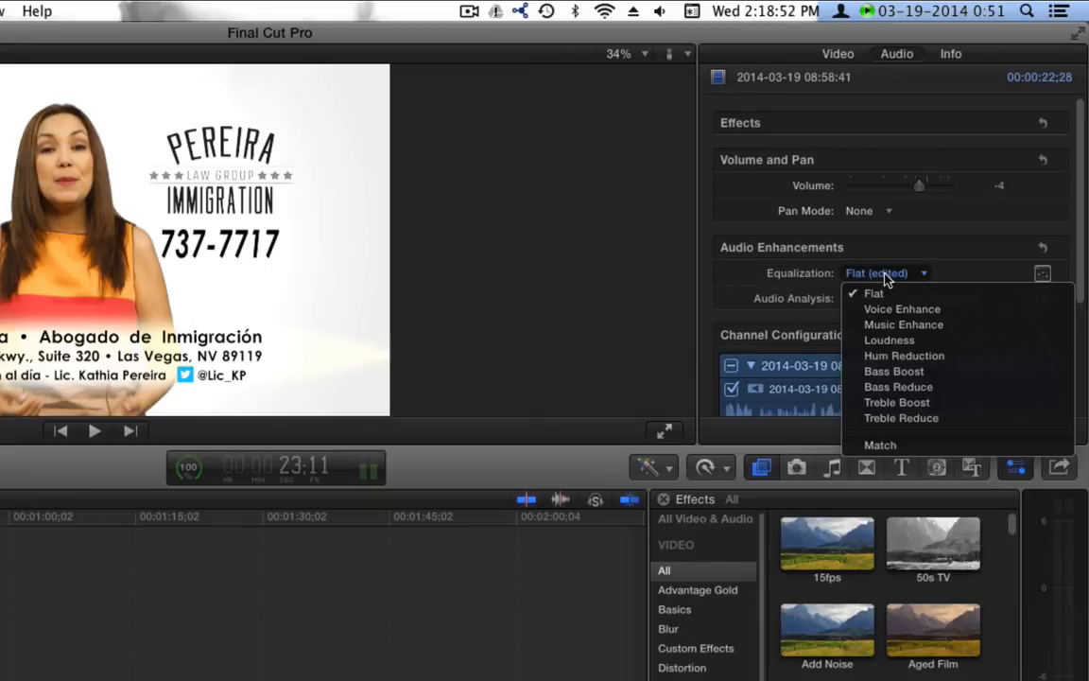
{"action": "left_click", "coordinate": [52, 602]}
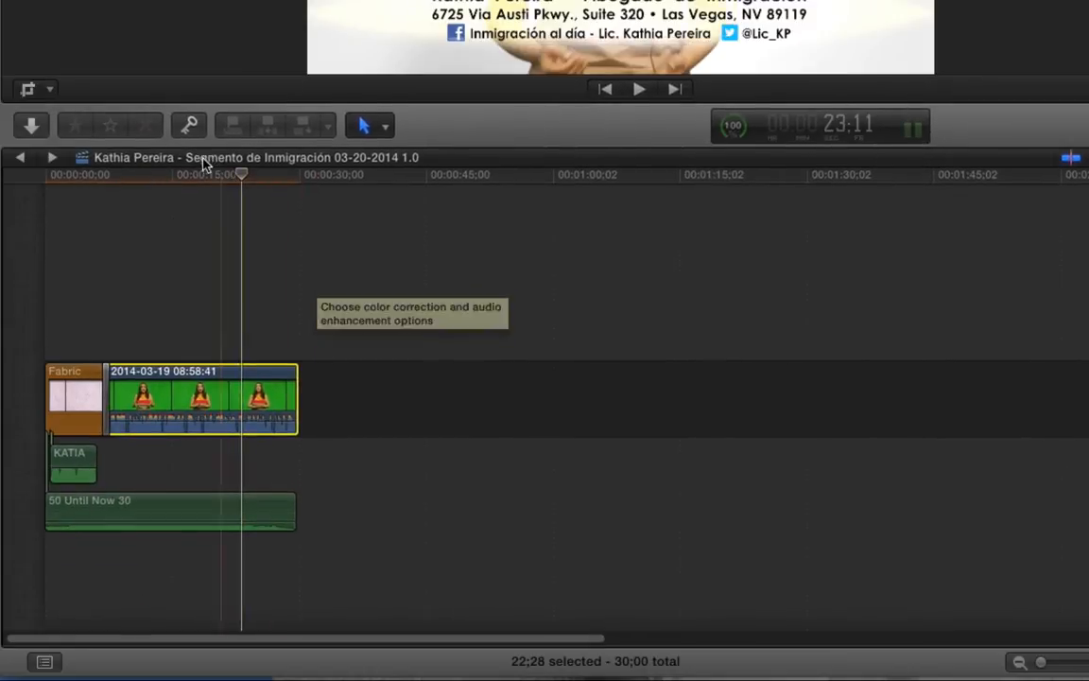
{"action": "left_click", "coordinate": [107, 177]}
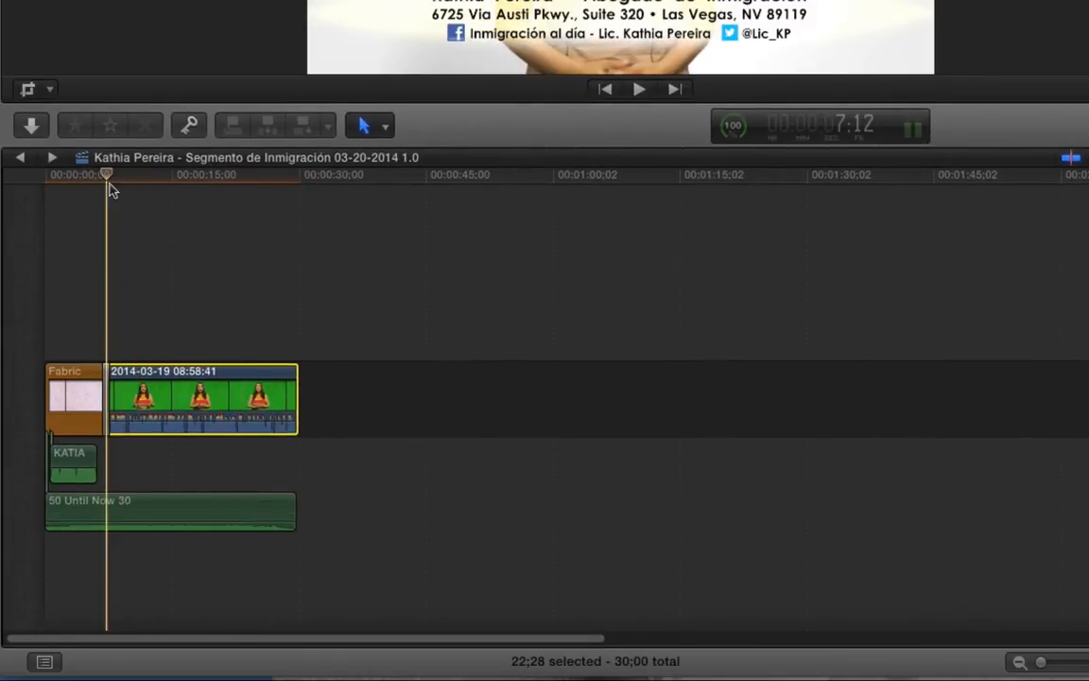
{"action": "key", "text": "space"}
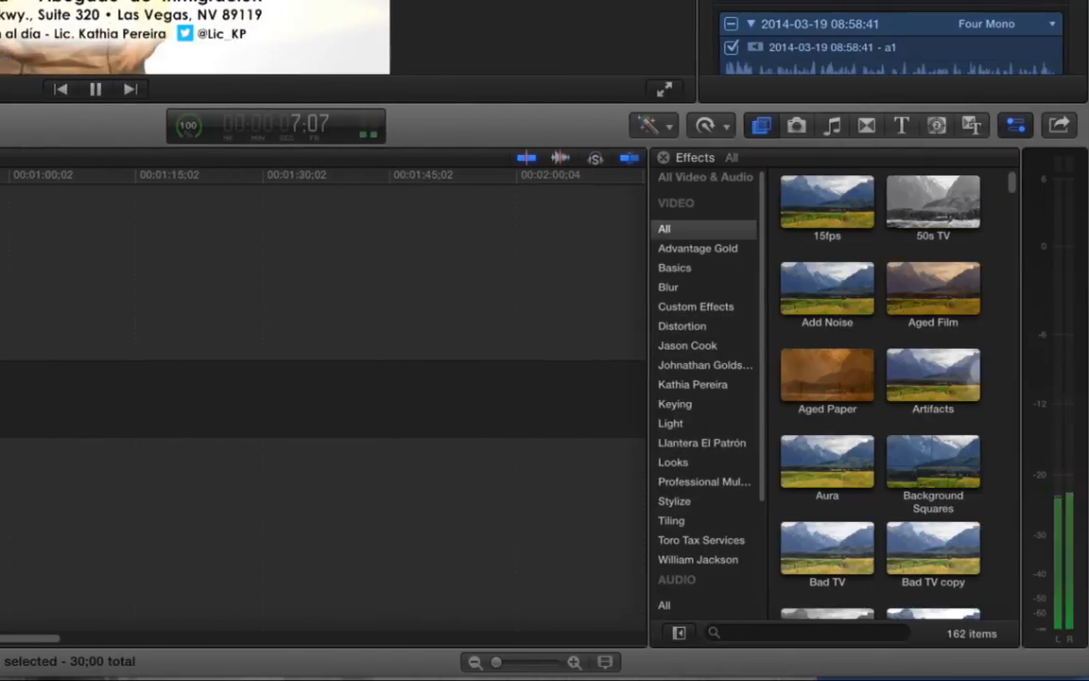
{"action": "key", "text": "space"}
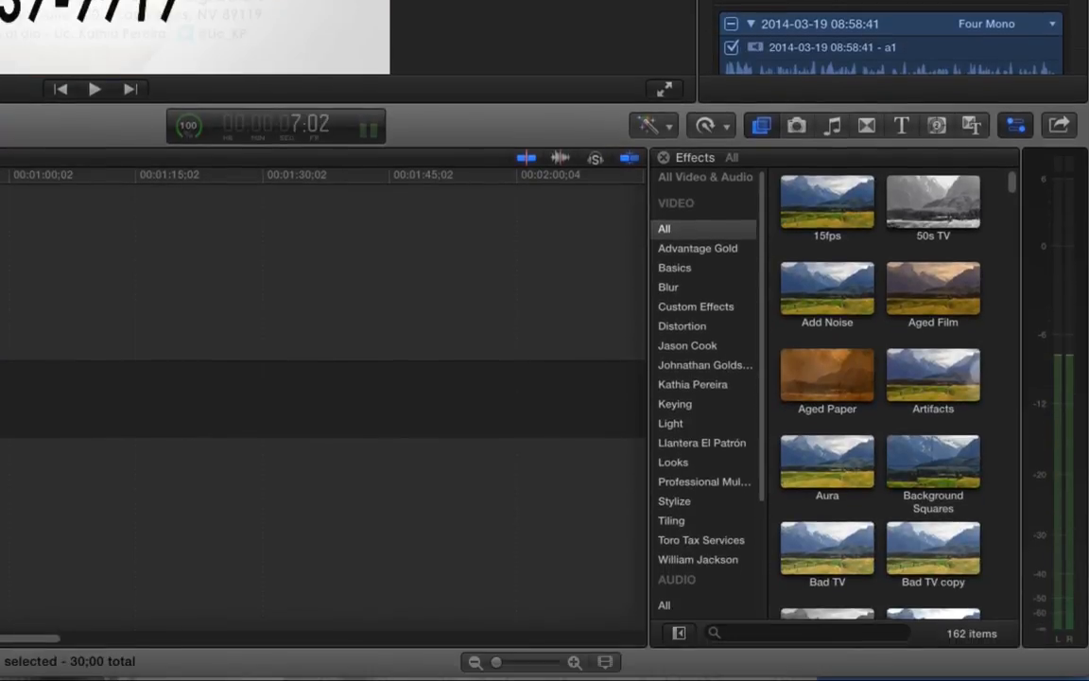
{"action": "key", "text": "space"}
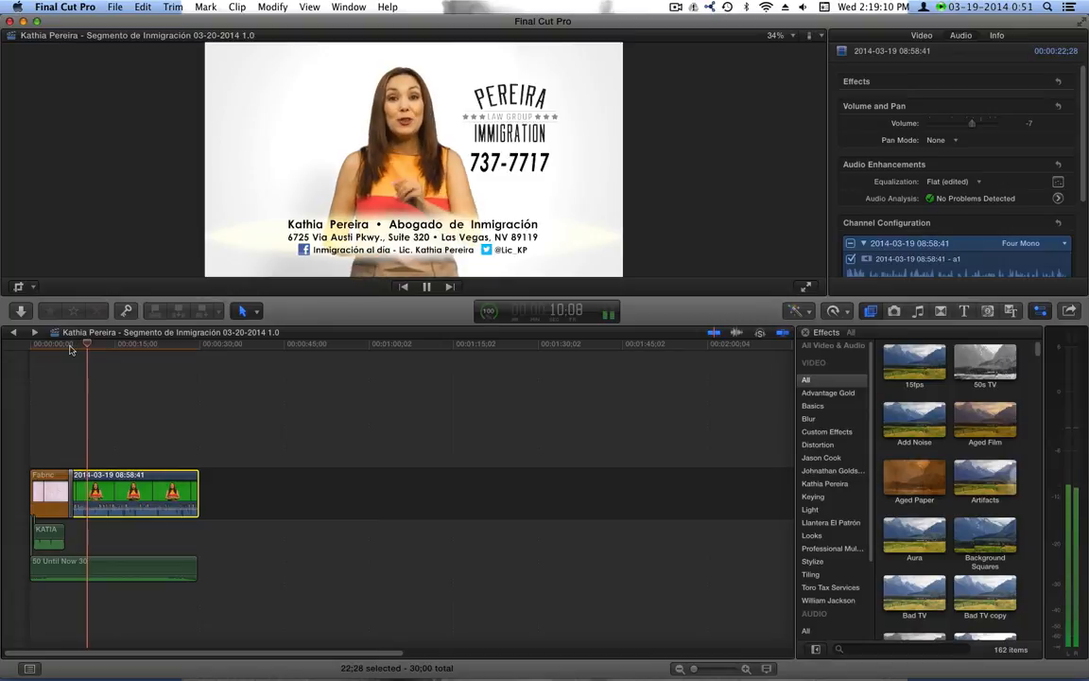
{"action": "key", "text": "space"}
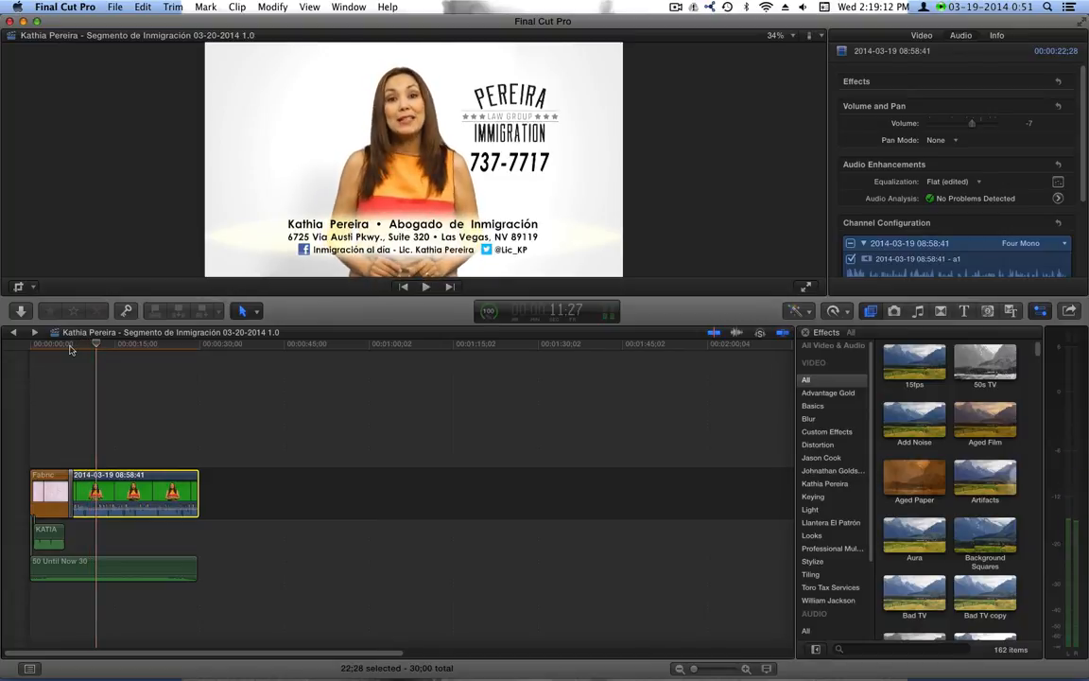
{"action": "left_click_drag", "start_coordinate": [114, 344], "coordinate": [134, 357]}
{"action": "left_click", "coordinate": [127, 356]}
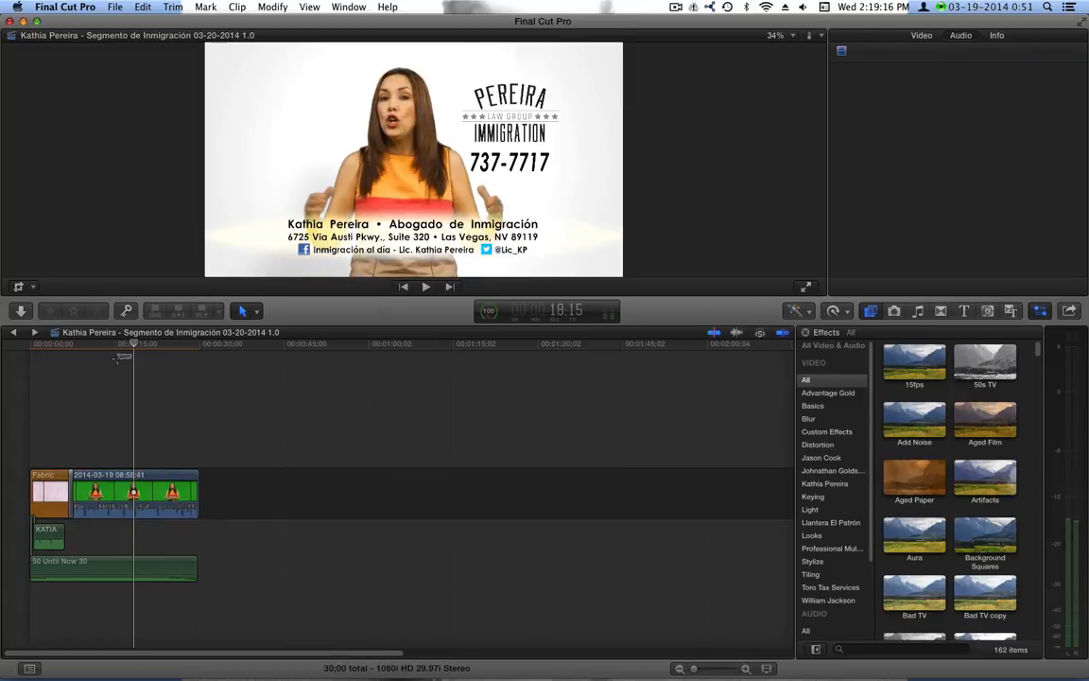
Go forward to the 03-27-2014 project, play it, and select its presenter clip
{"action": "left_click", "coordinate": [119, 345]}
{"action": "left_click", "coordinate": [35, 332]}
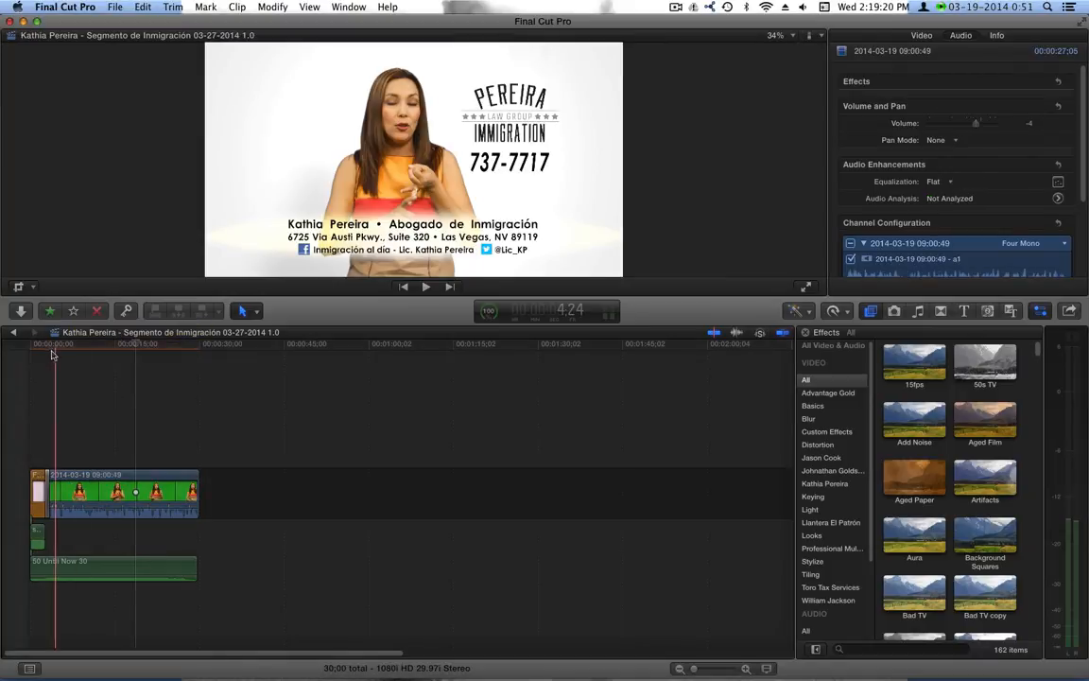
{"action": "key", "text": "space"}
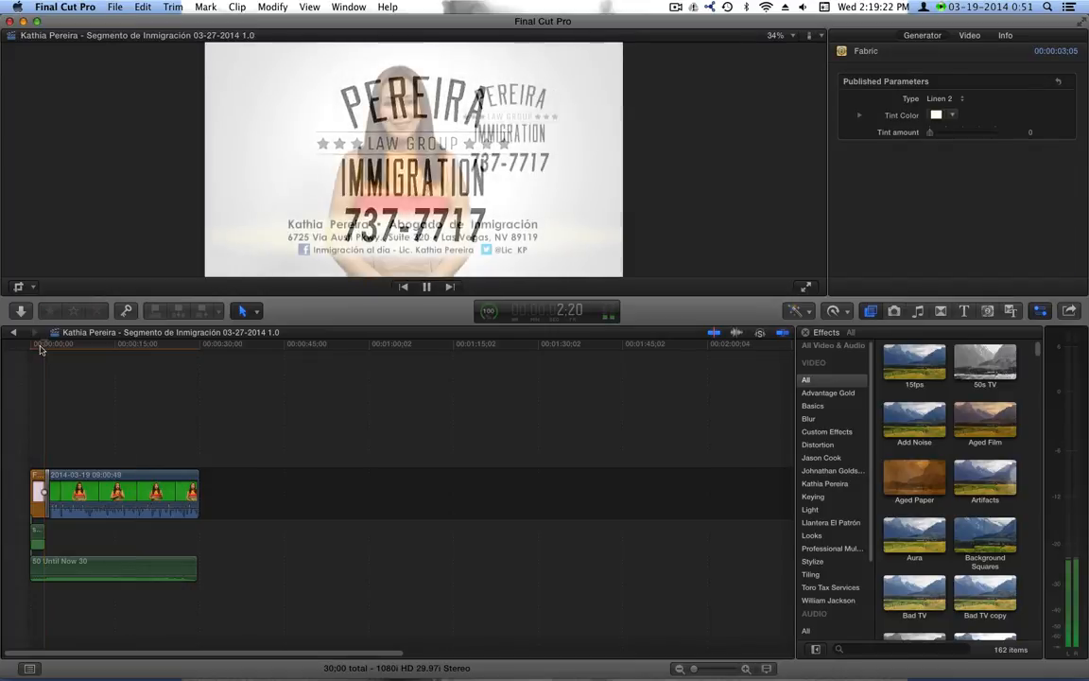
{"action": "key", "text": "space"}
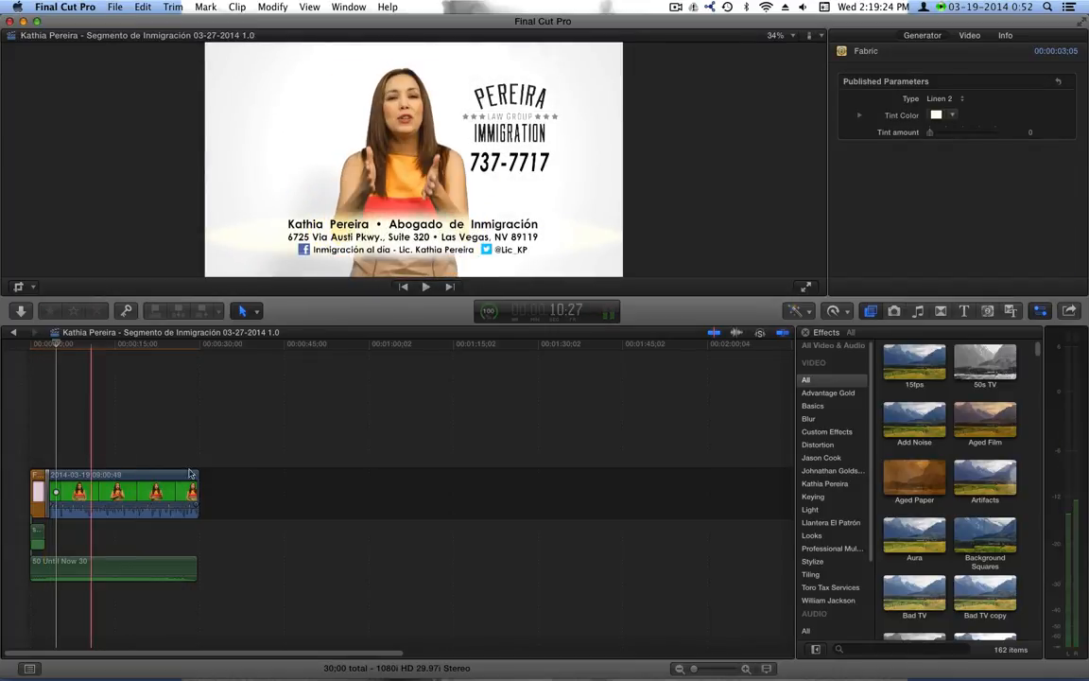
{"action": "left_click", "coordinate": [98, 476]}
In the 10-band Graphic Equalizer, set 64Hz to 15.82 dB and 8kHz to −7.29 dB
{"action": "left_click", "coordinate": [1060, 182]}
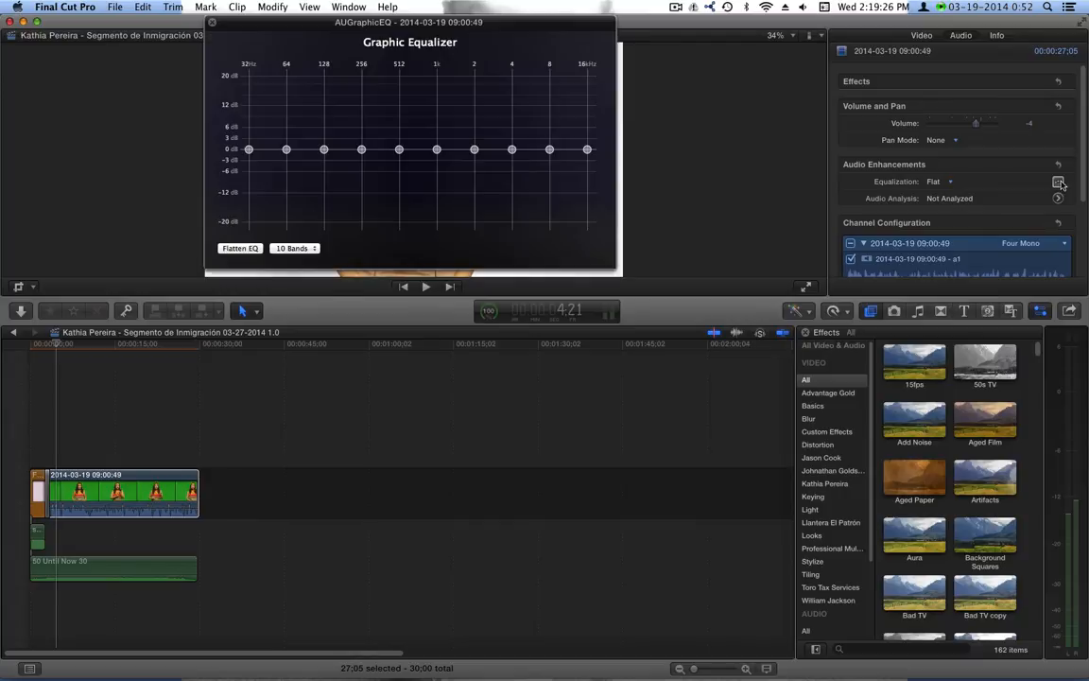
{"action": "left_click_drag", "start_coordinate": [443, 29], "coordinate": [465, 215]}
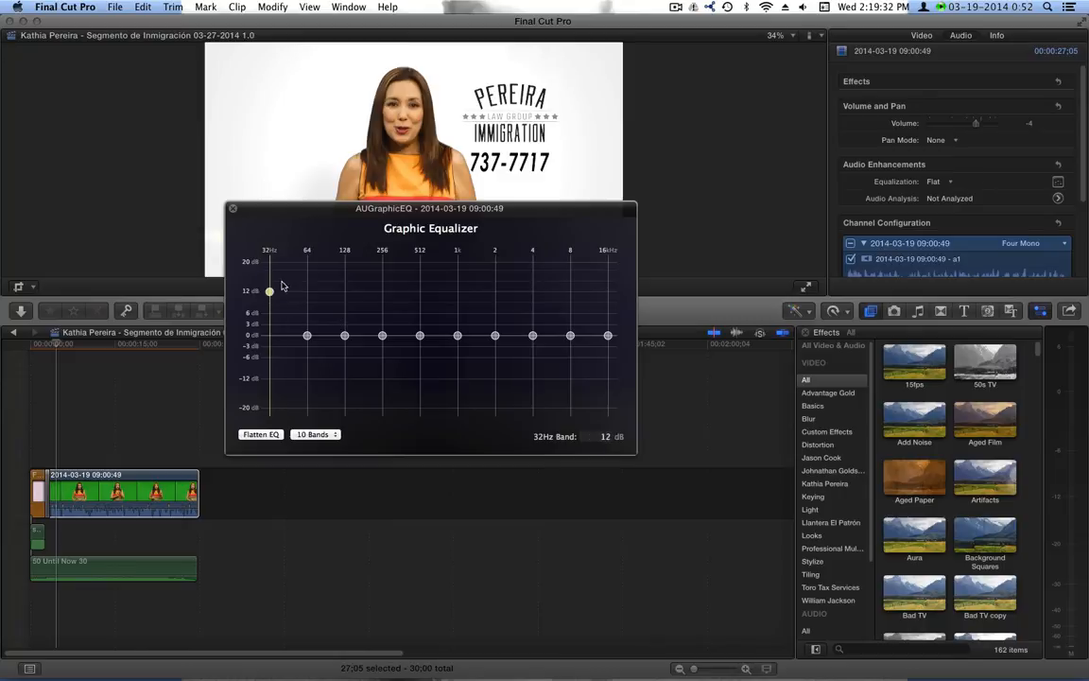
{"action": "left_click_drag", "start_coordinate": [312, 311], "coordinate": [309, 277]}
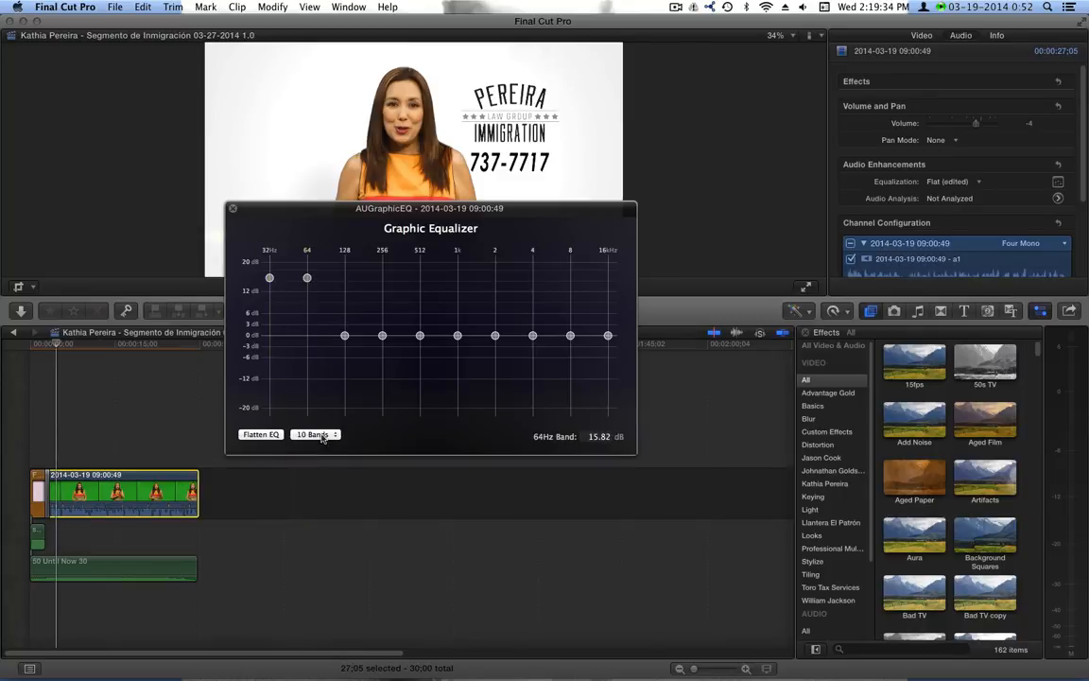
{"action": "left_click", "coordinate": [312, 434]}
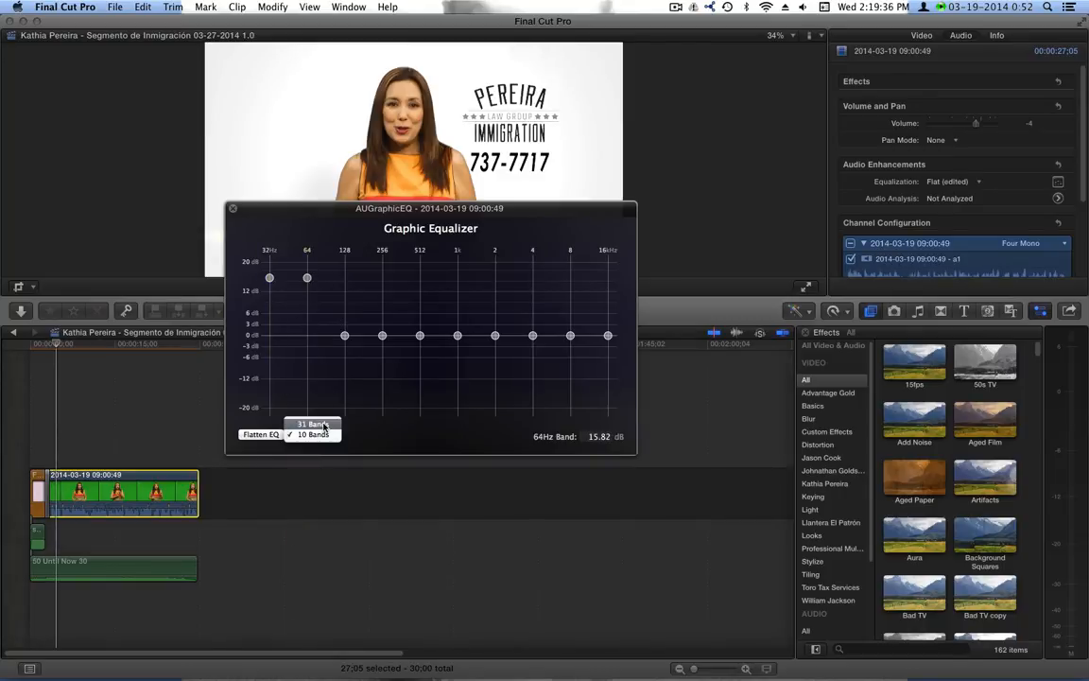
{"action": "left_click", "coordinate": [424, 431]}
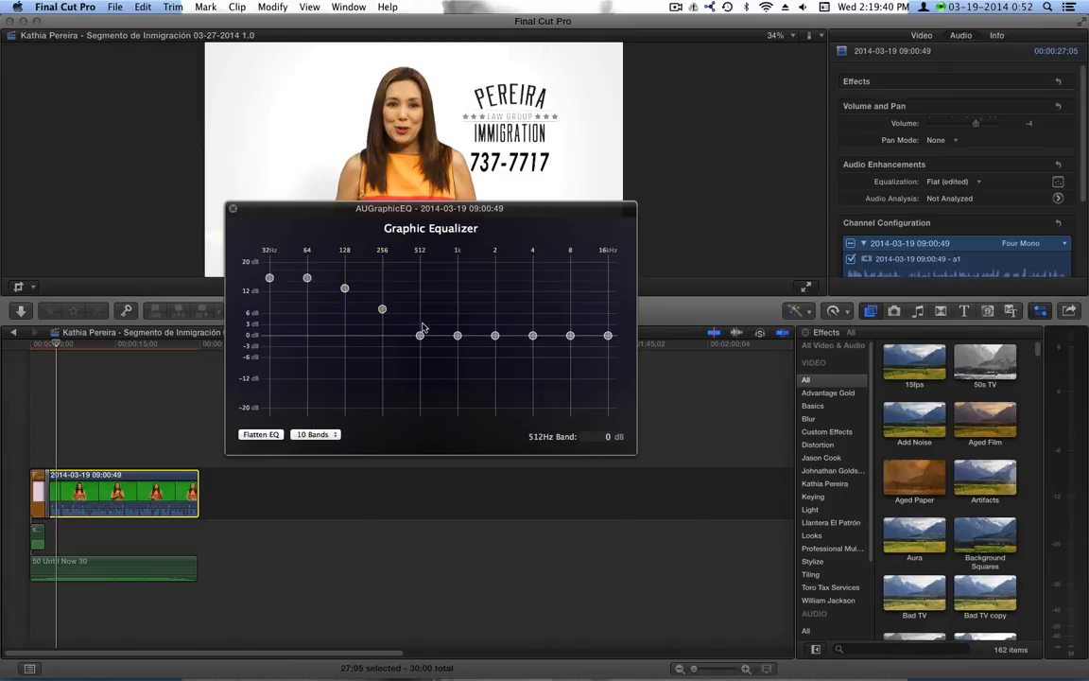
{"action": "left_click_drag", "start_coordinate": [572, 367], "coordinate": [572, 369]}
Preview the equalized audio from the start, then open the Sunrise Auto Sales project
{"action": "left_click", "coordinate": [49, 348]}
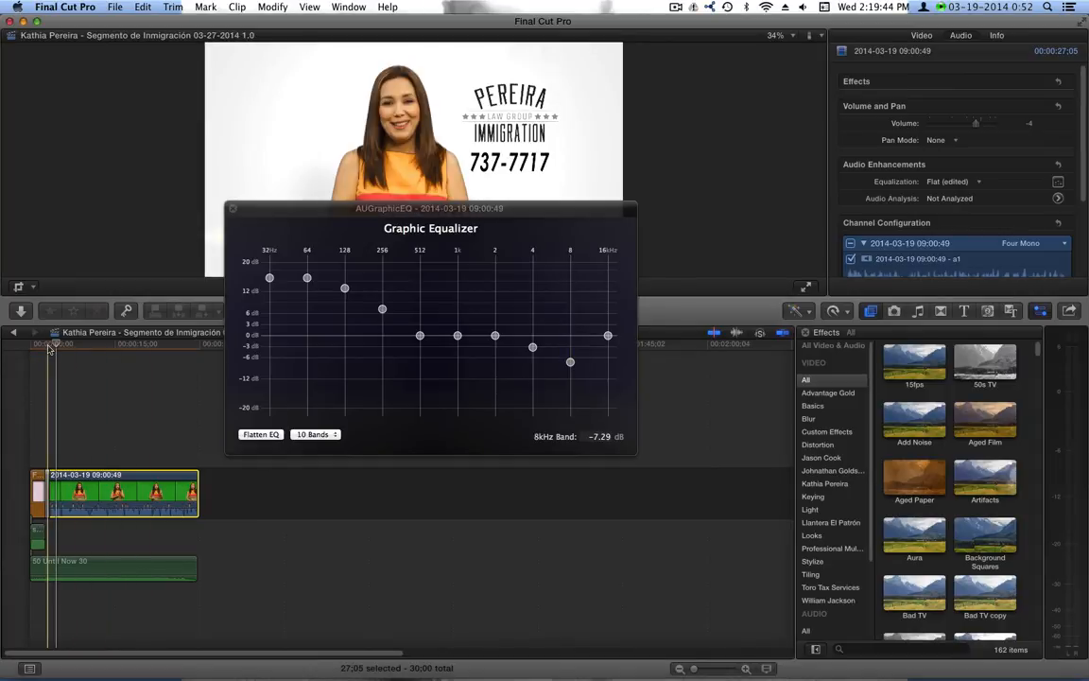
{"action": "key", "text": "space"}
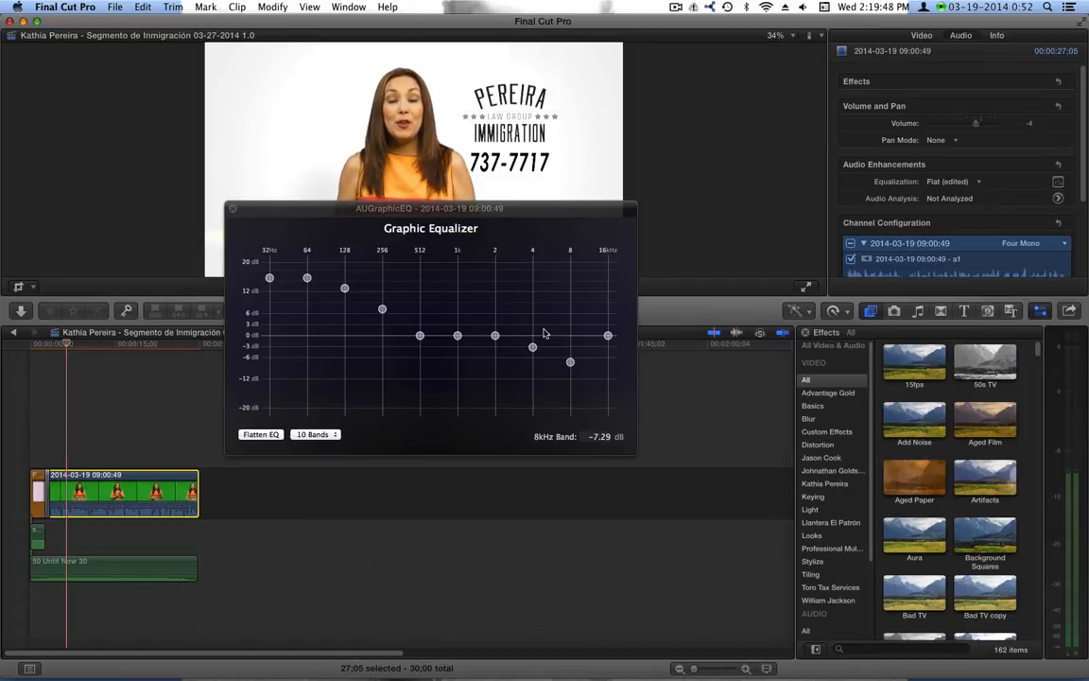
{"action": "left_click", "coordinate": [49, 344]}
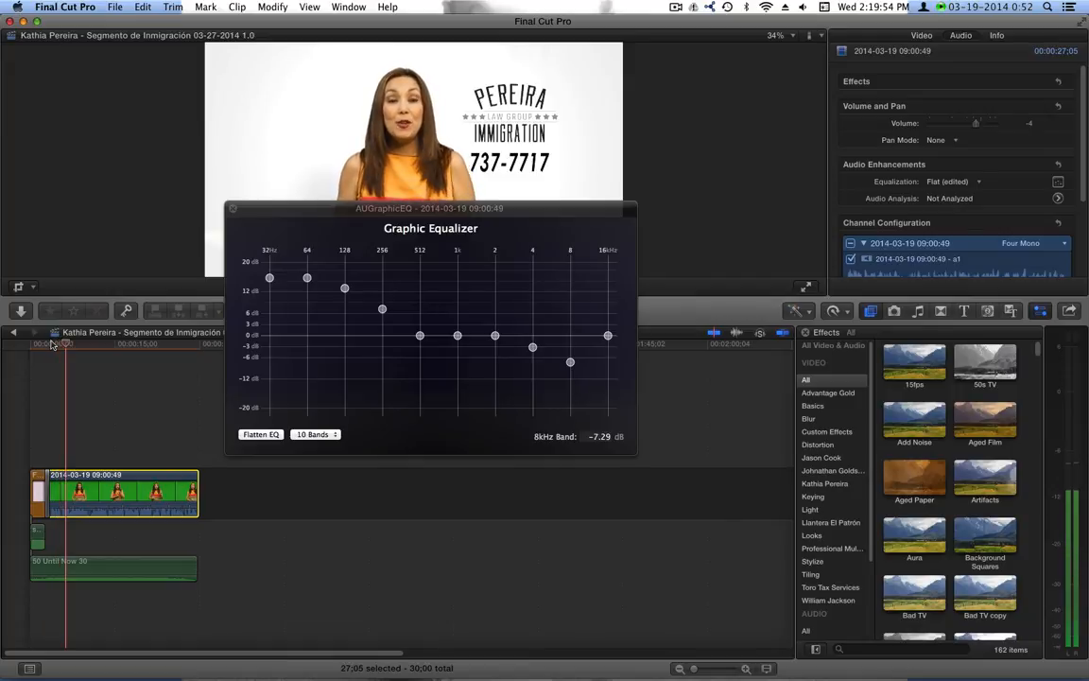
{"action": "left_click", "coordinate": [1029, 125]}
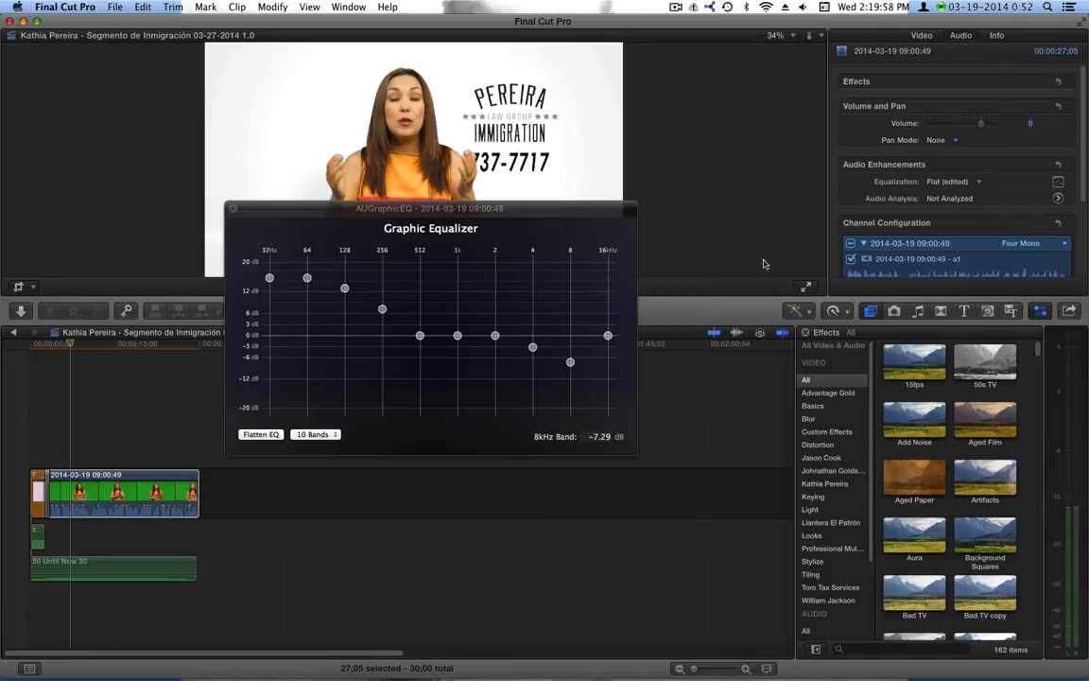
{"action": "left_click", "coordinate": [47, 346]}
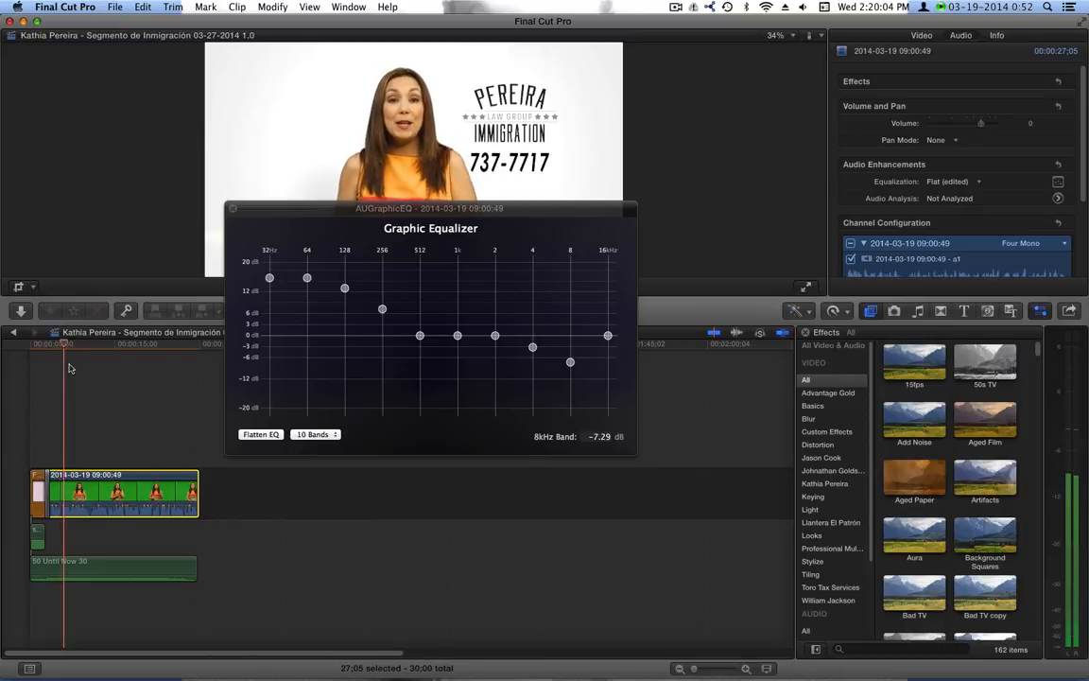
{"action": "key", "text": "super+bracketleft"}
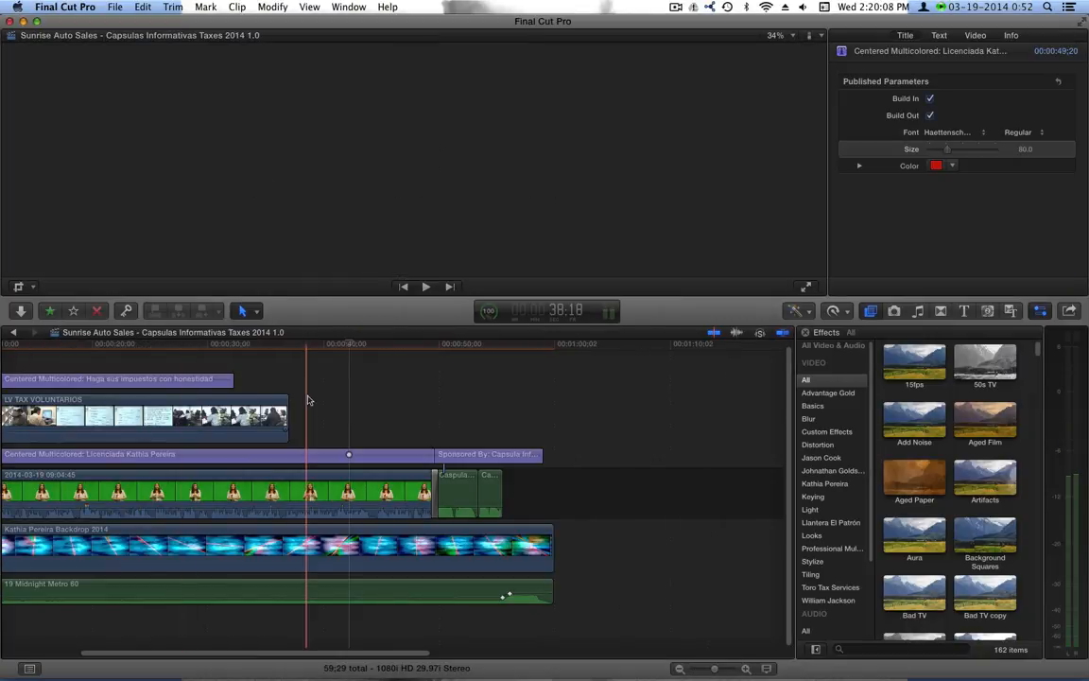
Play the Sunrise project from the start and open the 09:04:45 clip's Graphic Equalizer
{"action": "left_click_drag", "start_coordinate": [407, 652], "coordinate": [289, 652]}
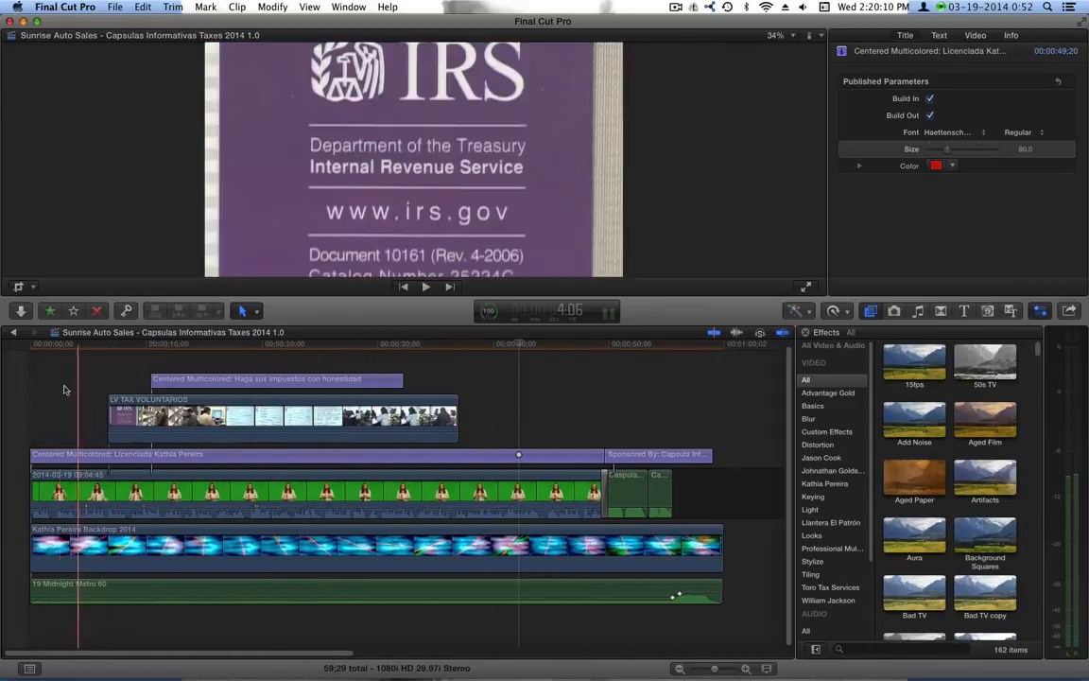
{"action": "left_click", "coordinate": [32, 346]}
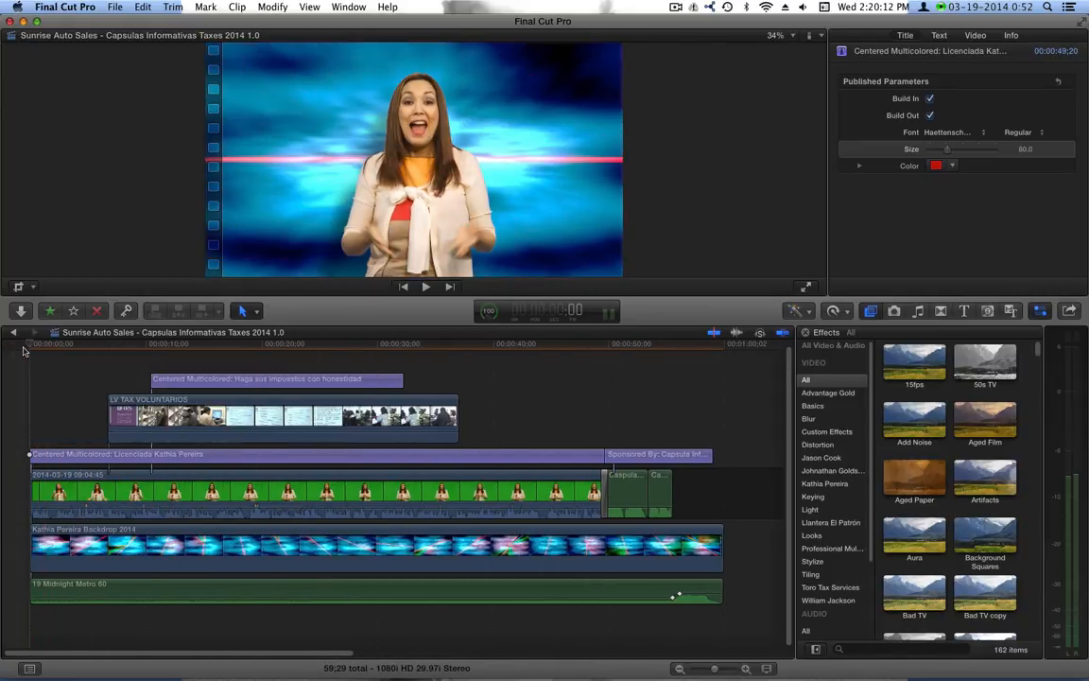
{"action": "key", "text": "space"}
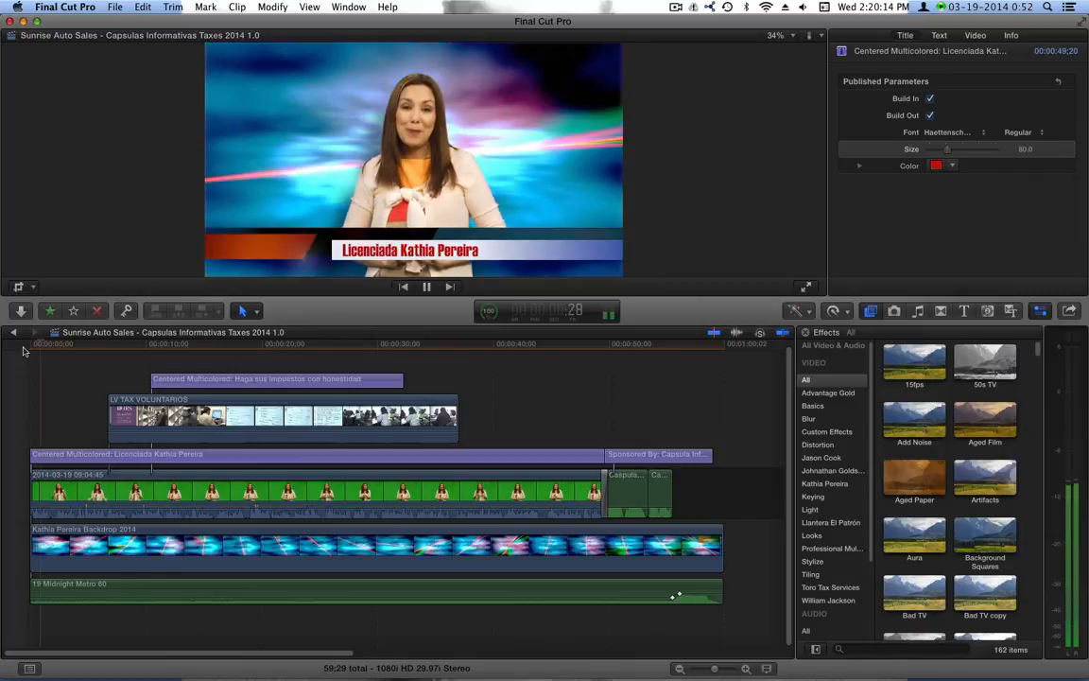
{"action": "left_click", "coordinate": [55, 492]}
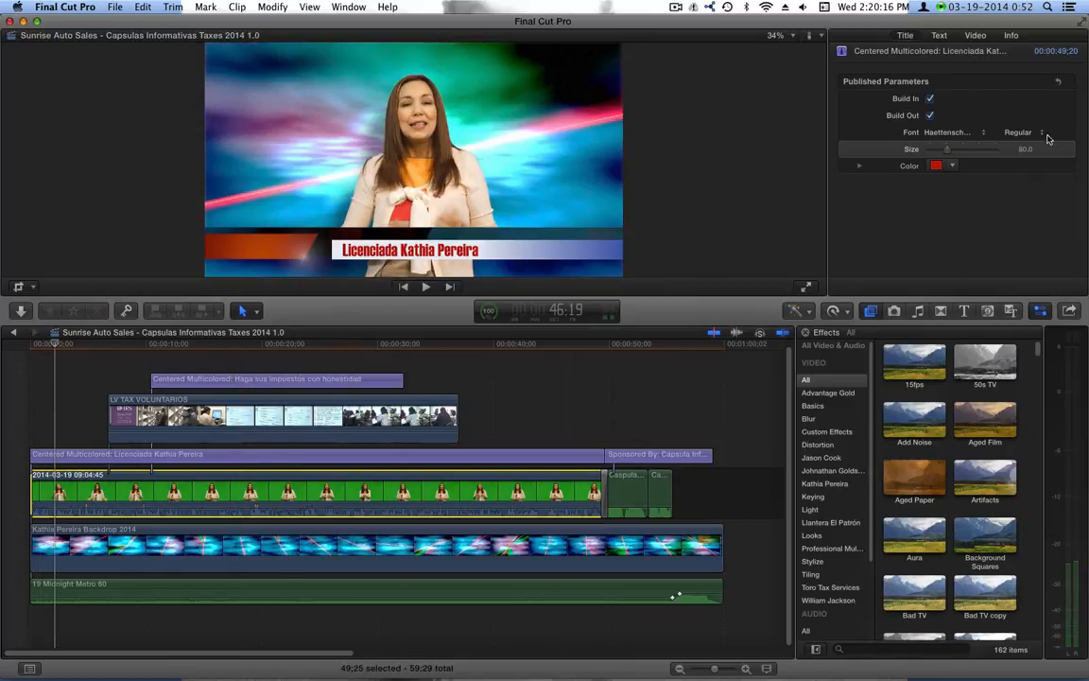
{"action": "left_click", "coordinate": [1059, 183]}
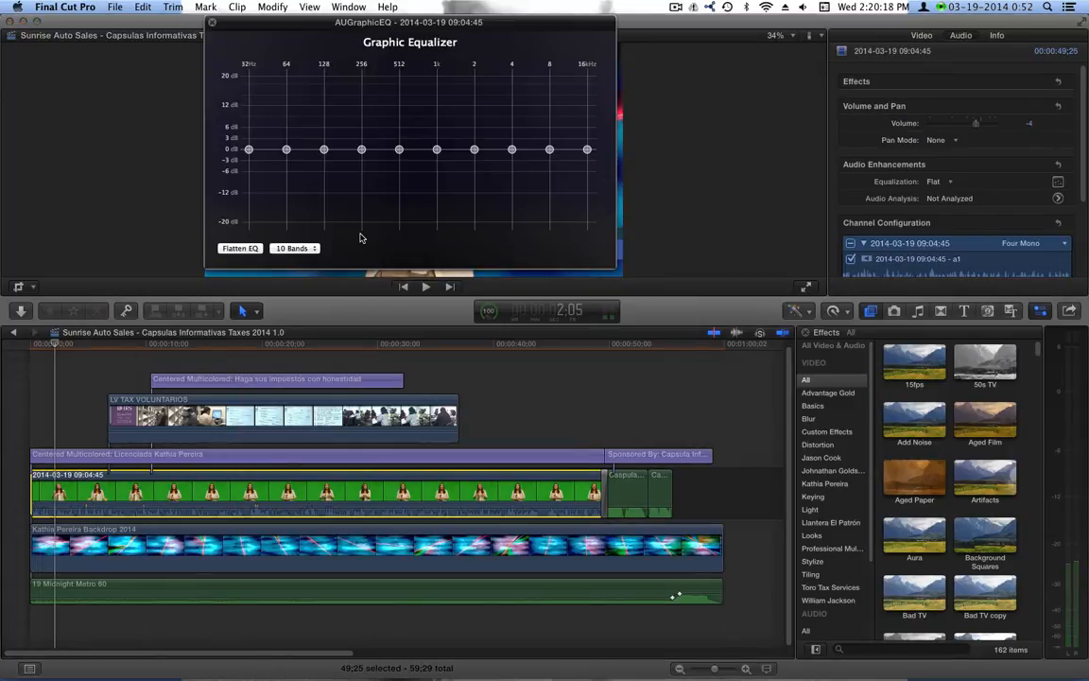
While playing, boost 32Hz and 64Hz to ~14 dB, 128Hz ~10.5, 256Hz ~6, and dip a treble band
{"action": "left_click_drag", "start_coordinate": [349, 29], "coordinate": [465, 270]}
{"action": "key", "text": "space"}
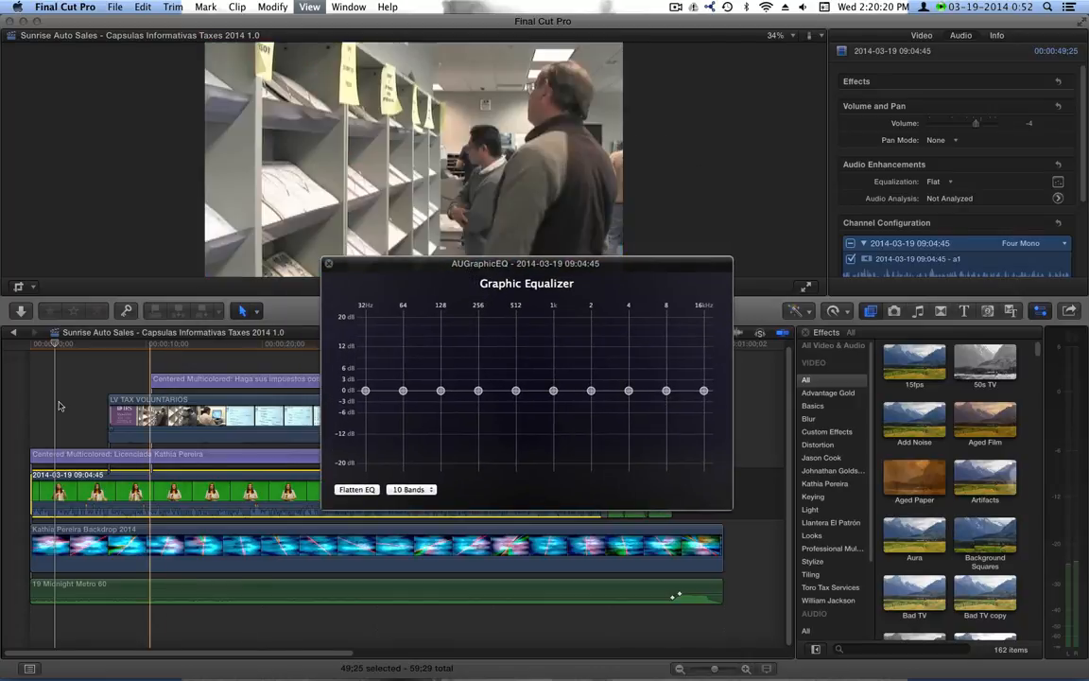
{"action": "left_click_drag", "start_coordinate": [365, 391], "coordinate": [365, 338]}
{"action": "left_click_drag", "start_coordinate": [403, 390], "coordinate": [403, 337]}
{"action": "left_click_drag", "start_coordinate": [441, 390], "coordinate": [441, 353]}
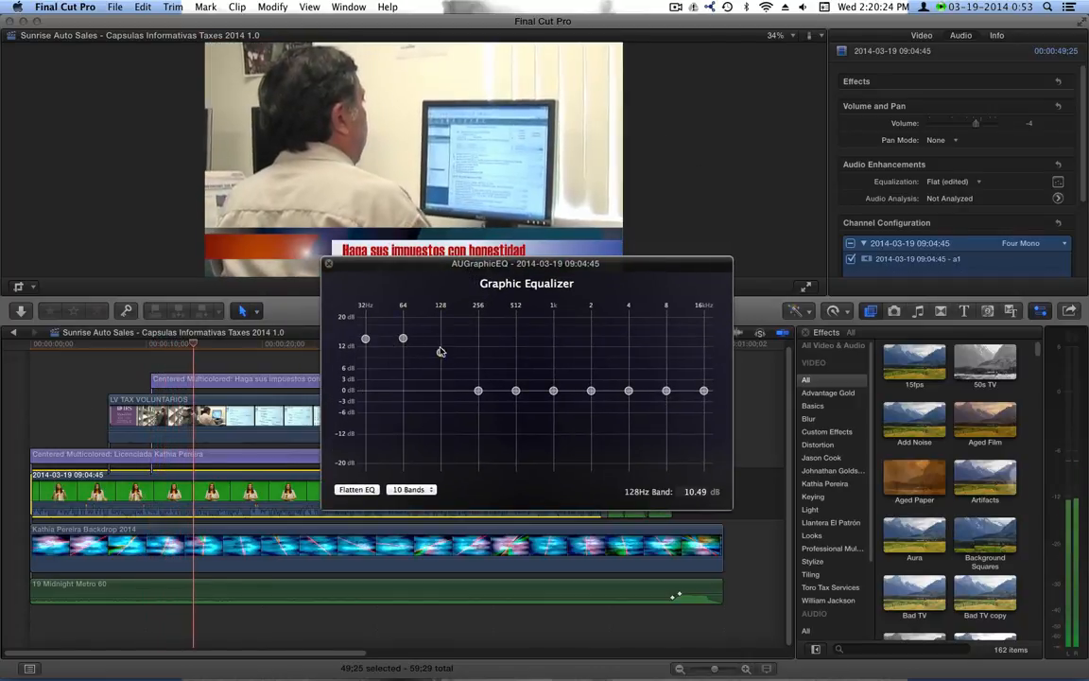
{"action": "left_click_drag", "start_coordinate": [482, 393], "coordinate": [483, 368]}
{"action": "left_click_drag", "start_coordinate": [629, 393], "coordinate": [665, 395]}
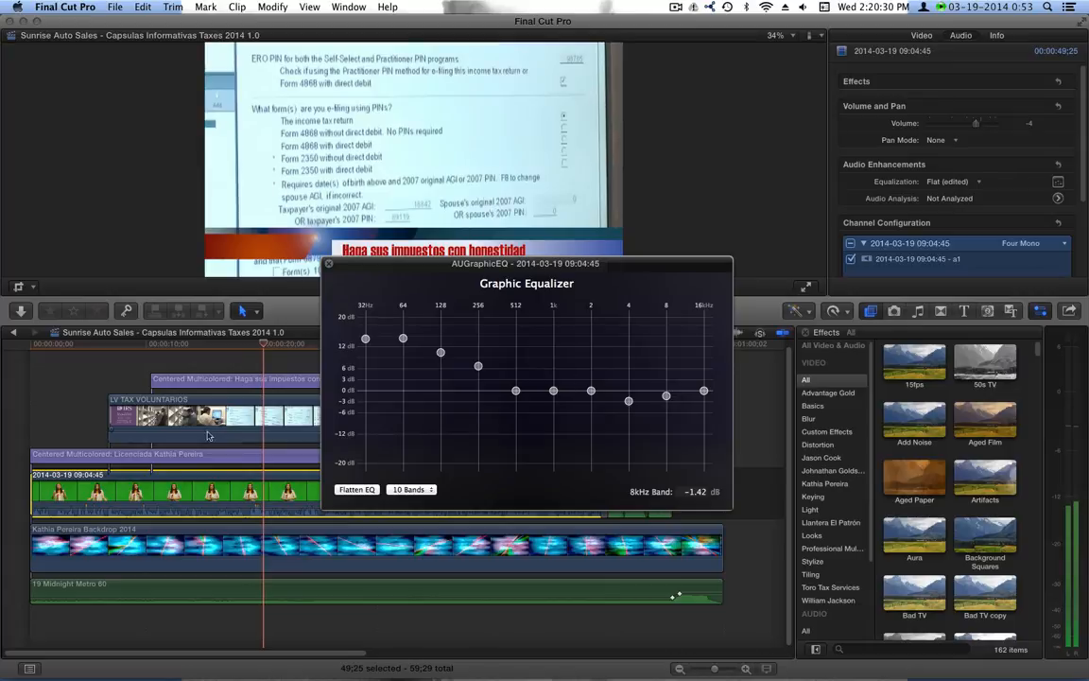
Replay the project, raise 512Hz to about 5 dB and 256Hz to 7.47 dB, then close the equalizer
{"action": "left_click", "coordinate": [150, 364]}
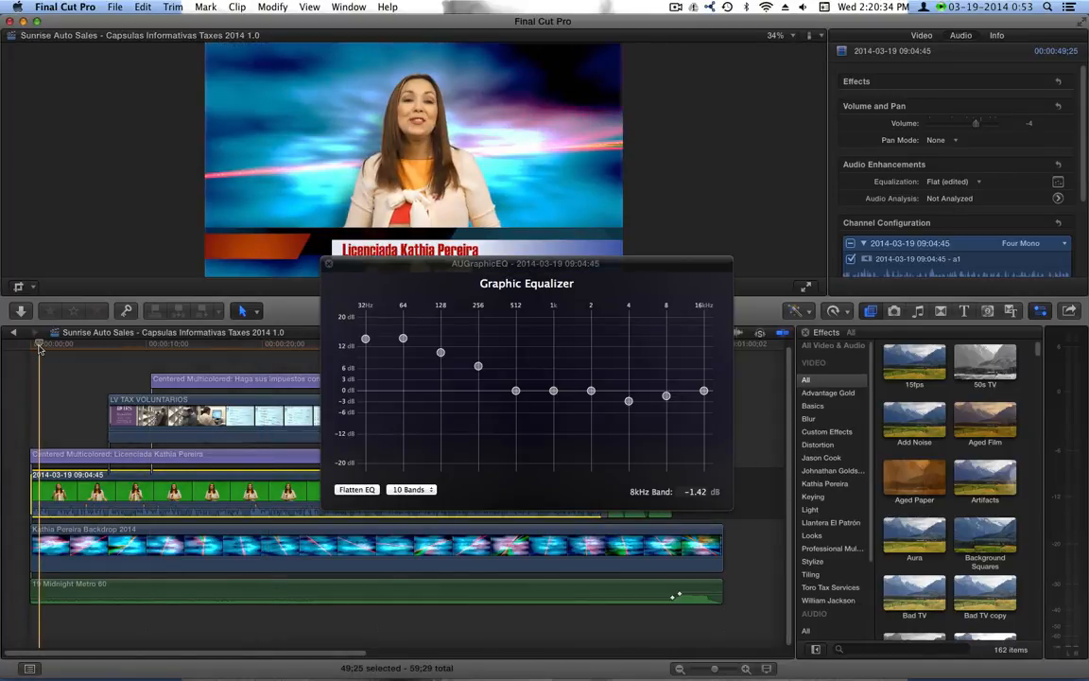
{"action": "key", "text": "space"}
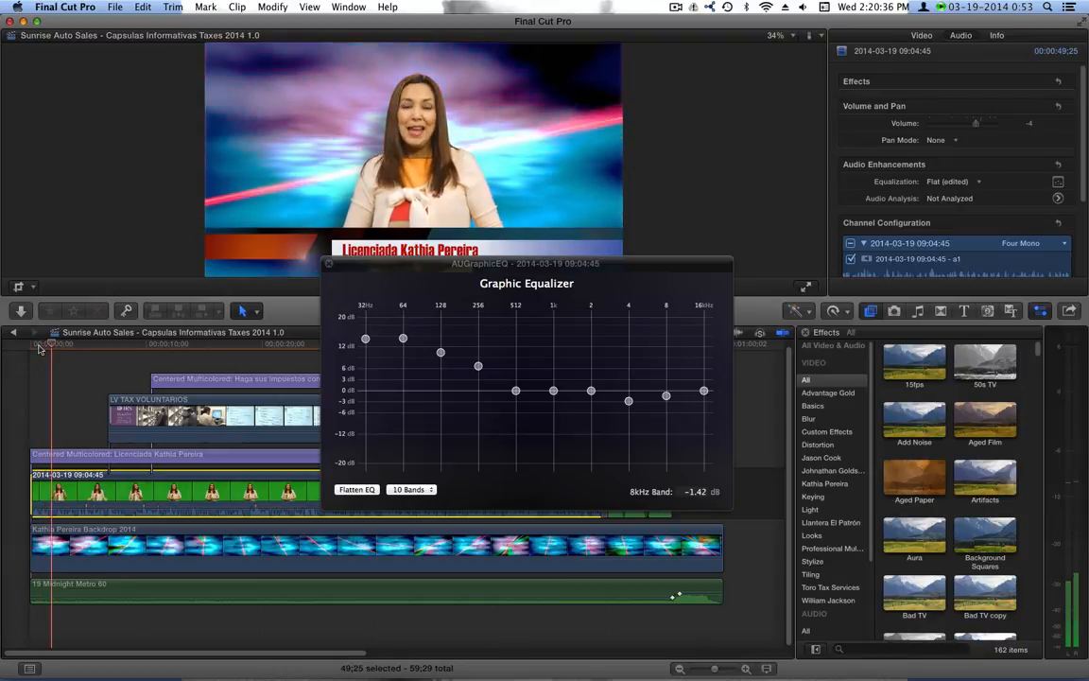
{"action": "left_click_drag", "start_coordinate": [516, 390], "coordinate": [516, 372]}
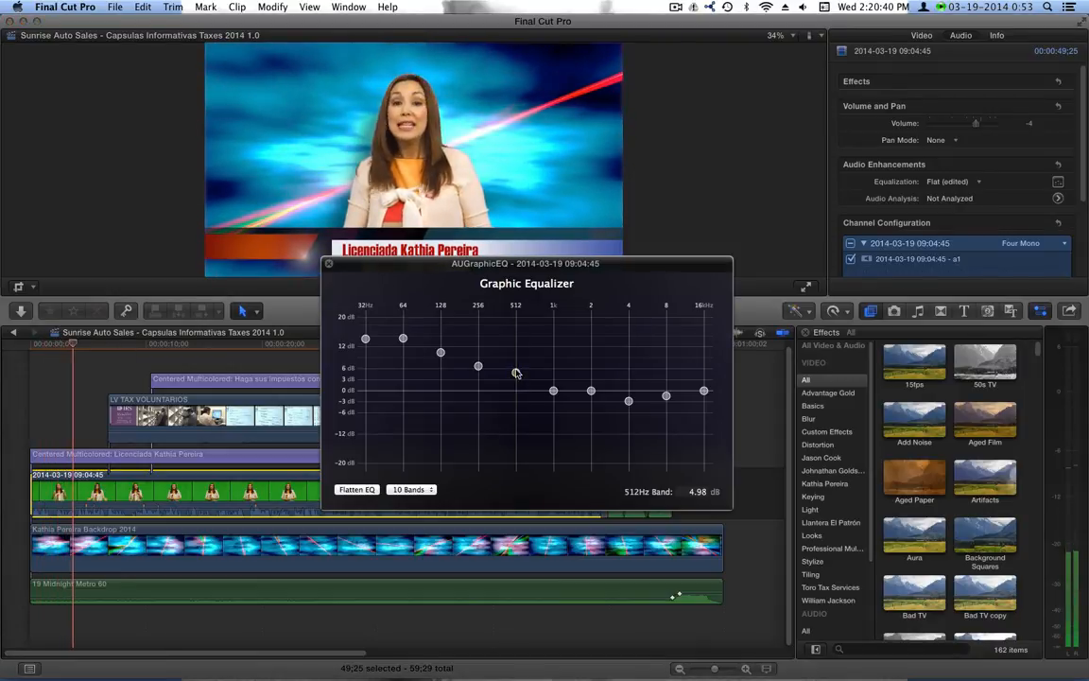
{"action": "left_click_drag", "start_coordinate": [478, 366], "coordinate": [440, 348]}
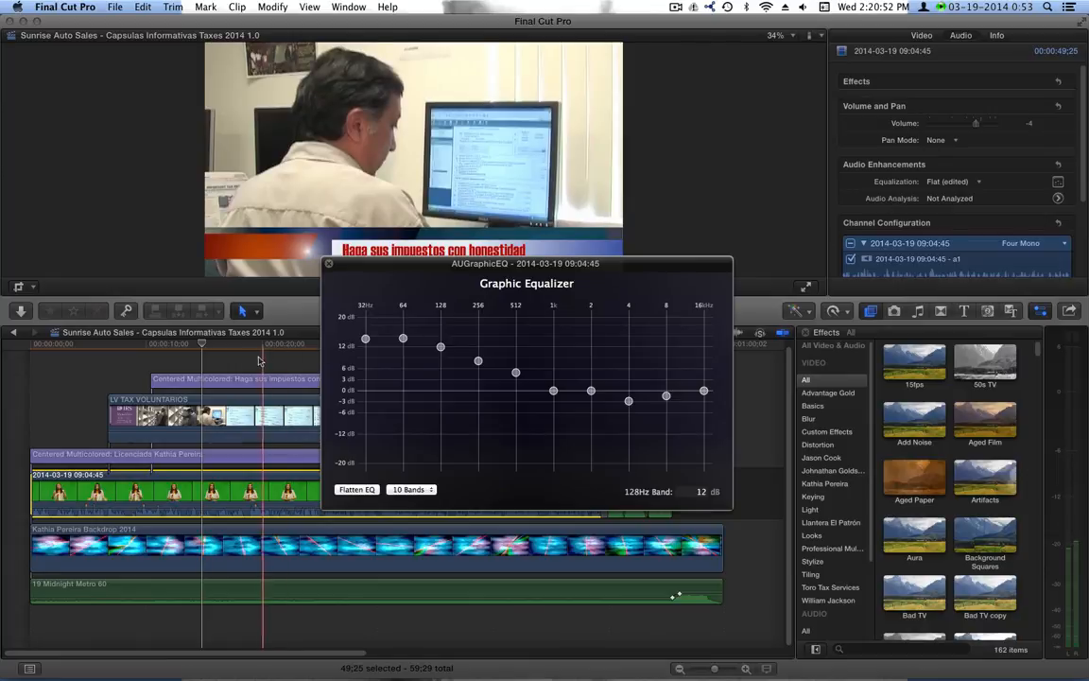
{"action": "left_click", "coordinate": [329, 264]}
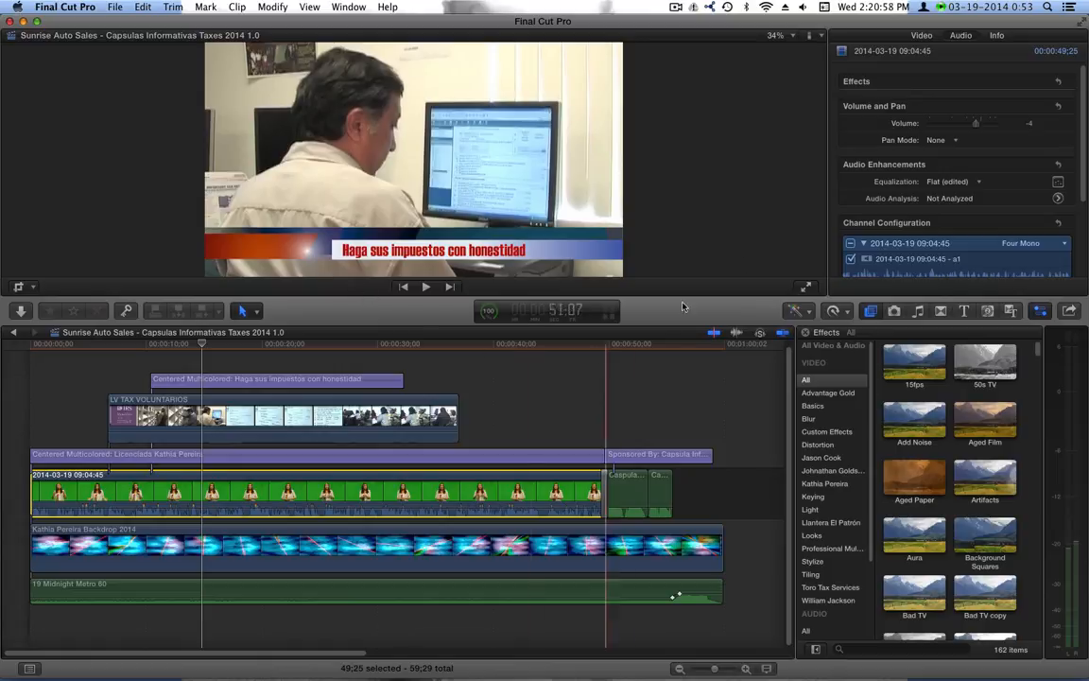
{"action": "left_click", "coordinate": [1059, 183]}
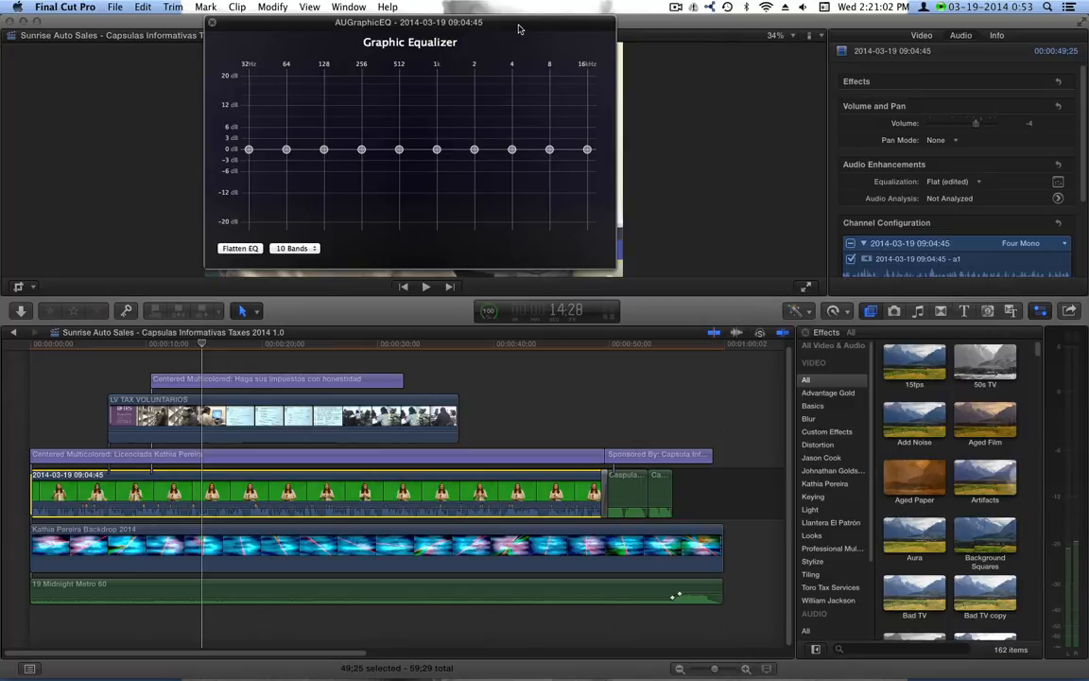
{"action": "left_click_drag", "start_coordinate": [472, 27], "coordinate": [552, 240]}
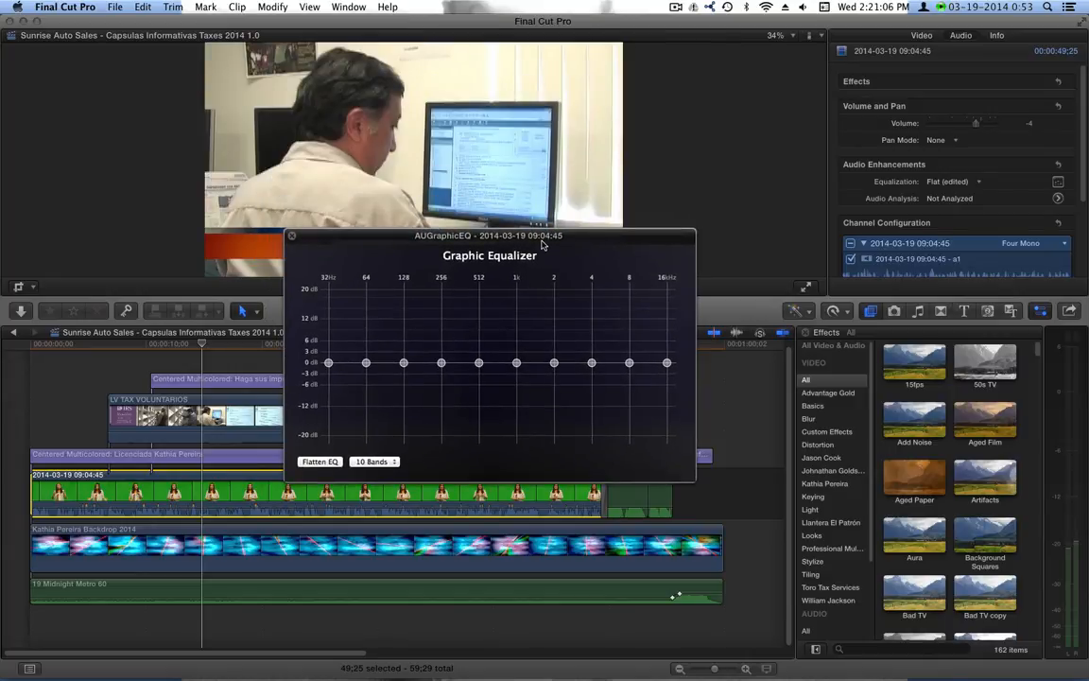
{"action": "left_click", "coordinate": [292, 236]}
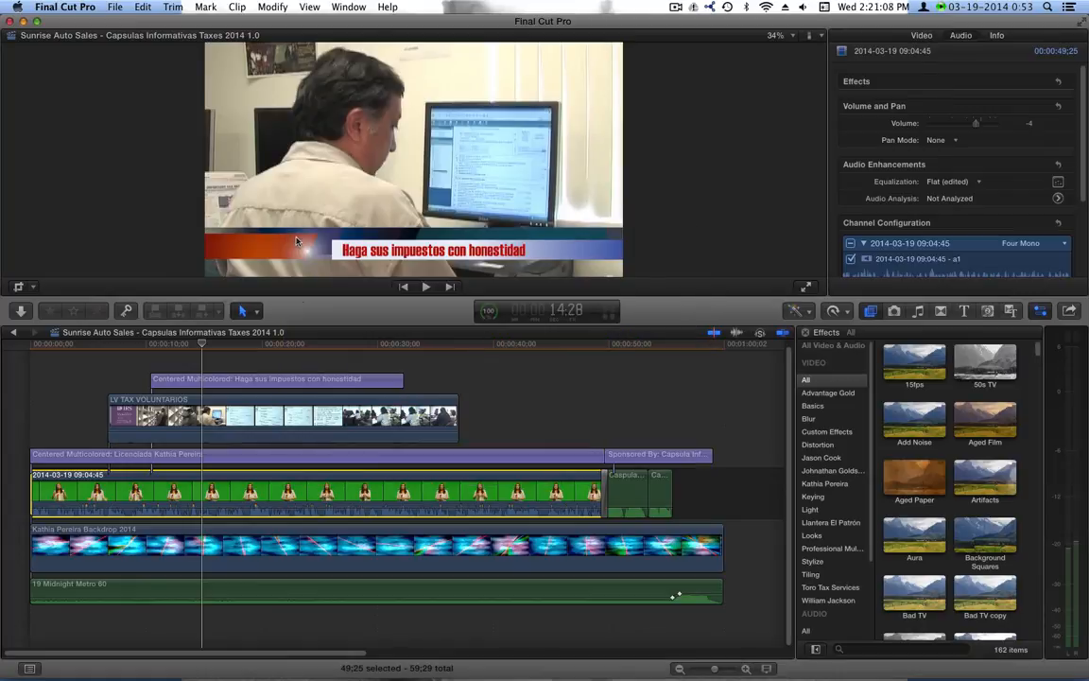